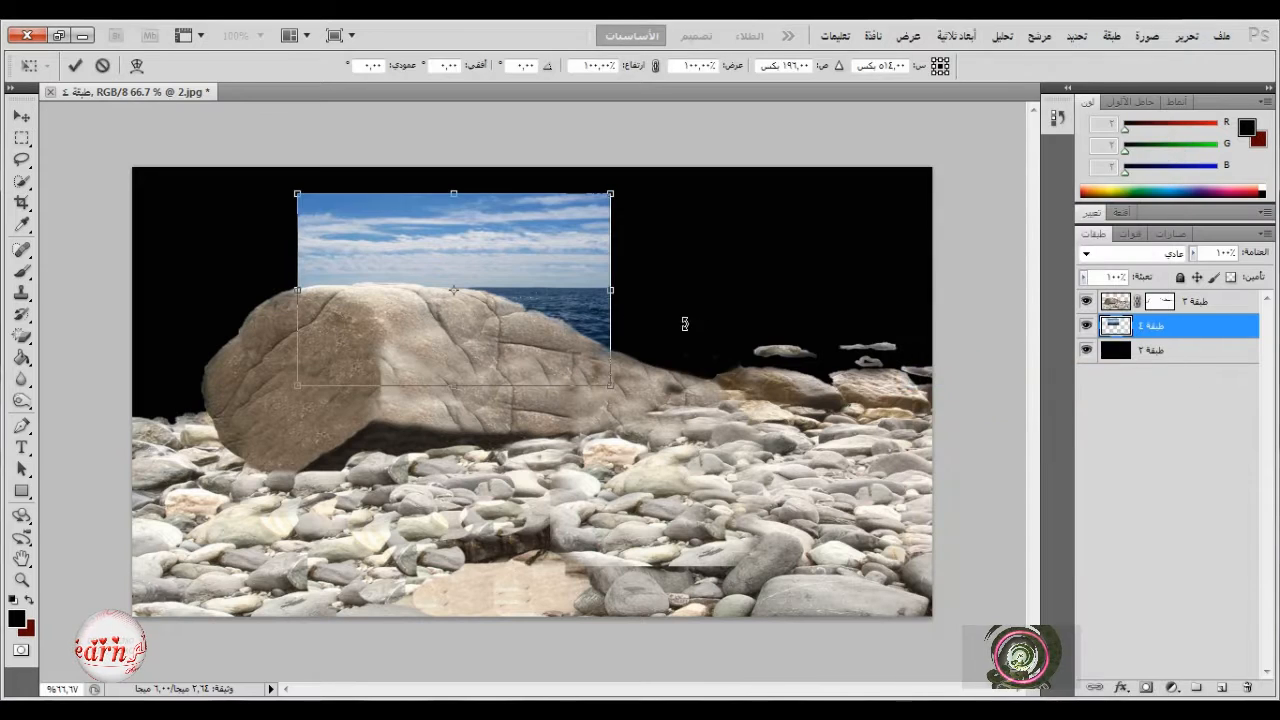
- Stretch the ocean and sky layer past both side edges and the upper edge of the canvas, reaching down behind the pebbles
drag(610, 290, 932, 320)
drag(294, 288, 123, 288)
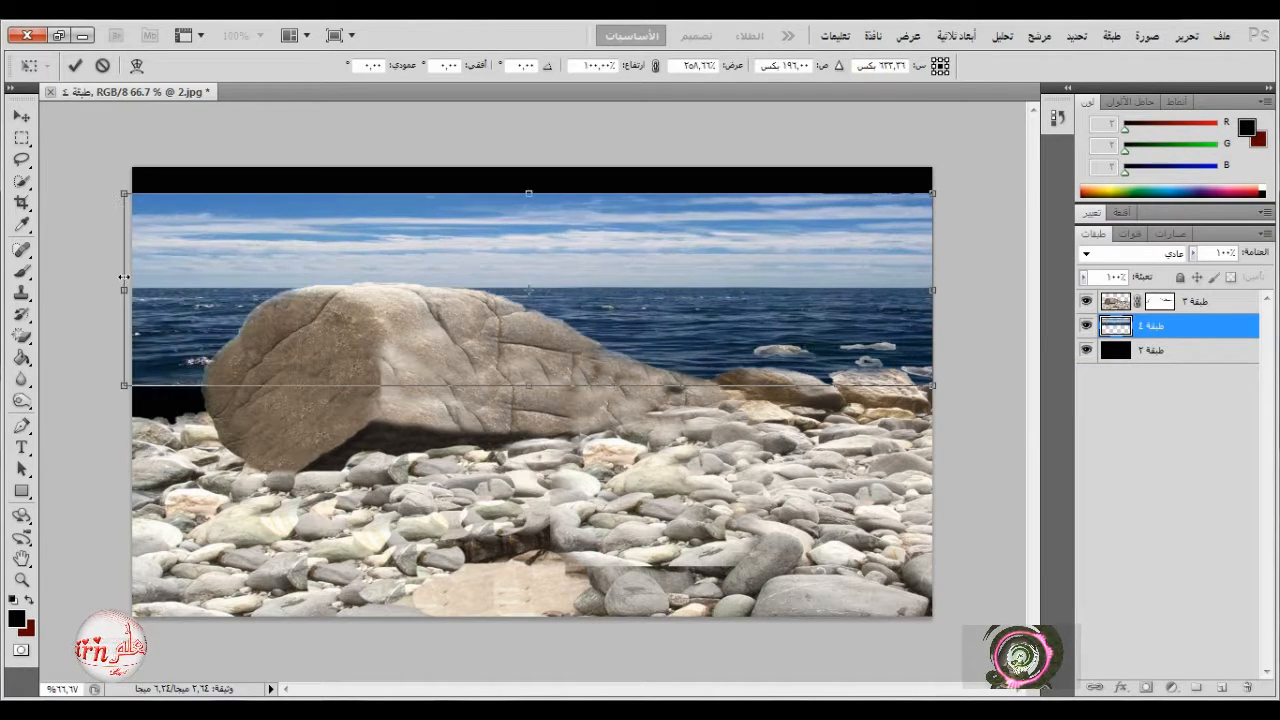
drag(530, 386, 535, 463)
drag(523, 248, 523, 229)
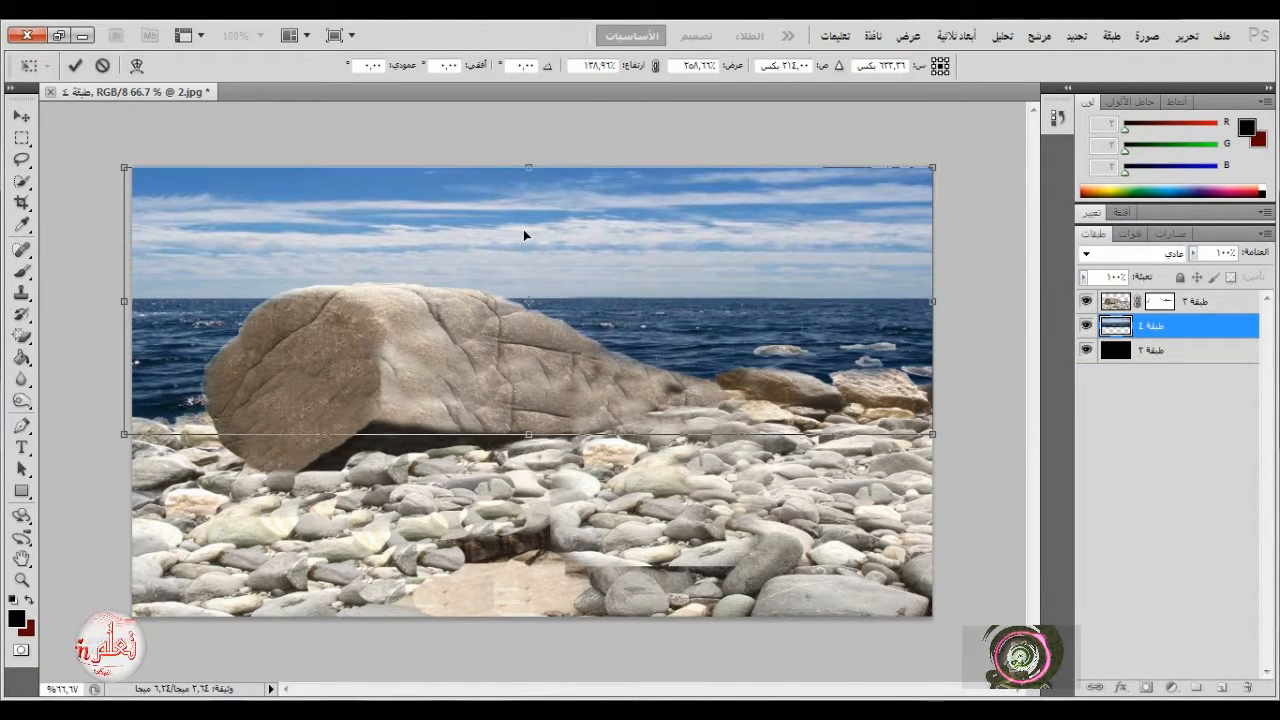
drag(529, 167, 529, 136)
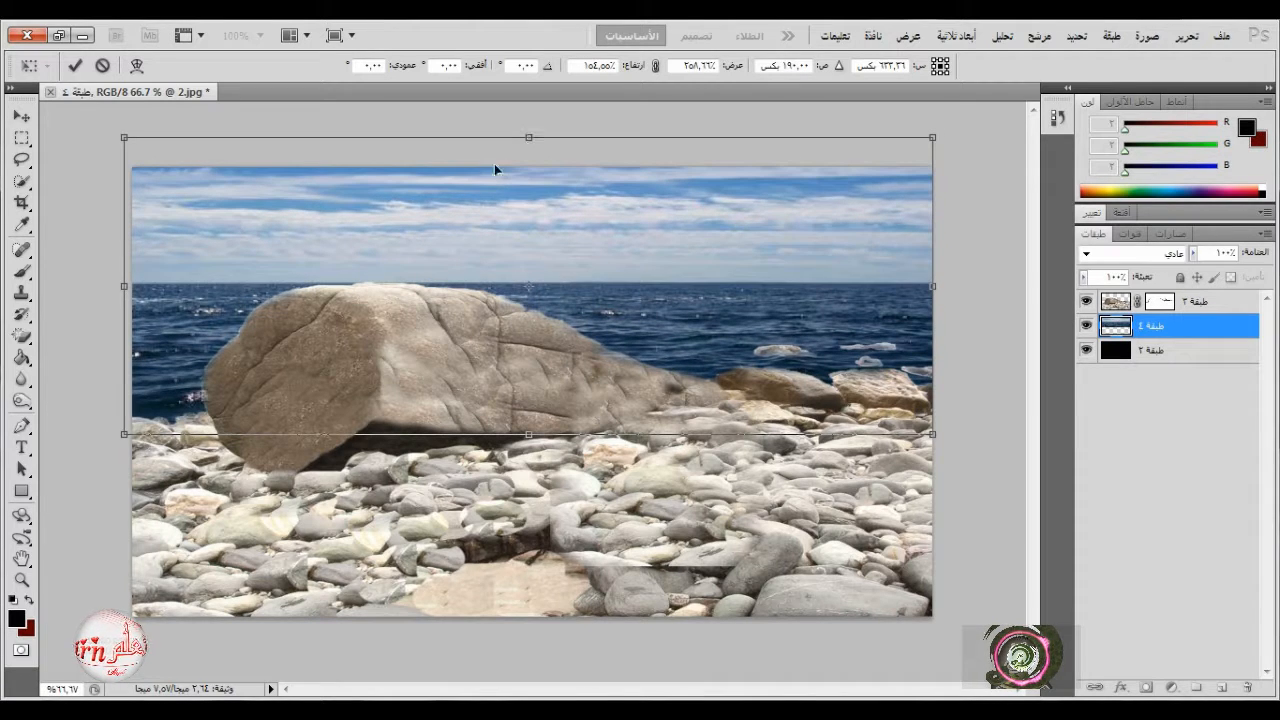
drag(123, 284, 96, 285)
drag(514, 139, 515, 108)
click(74, 65)
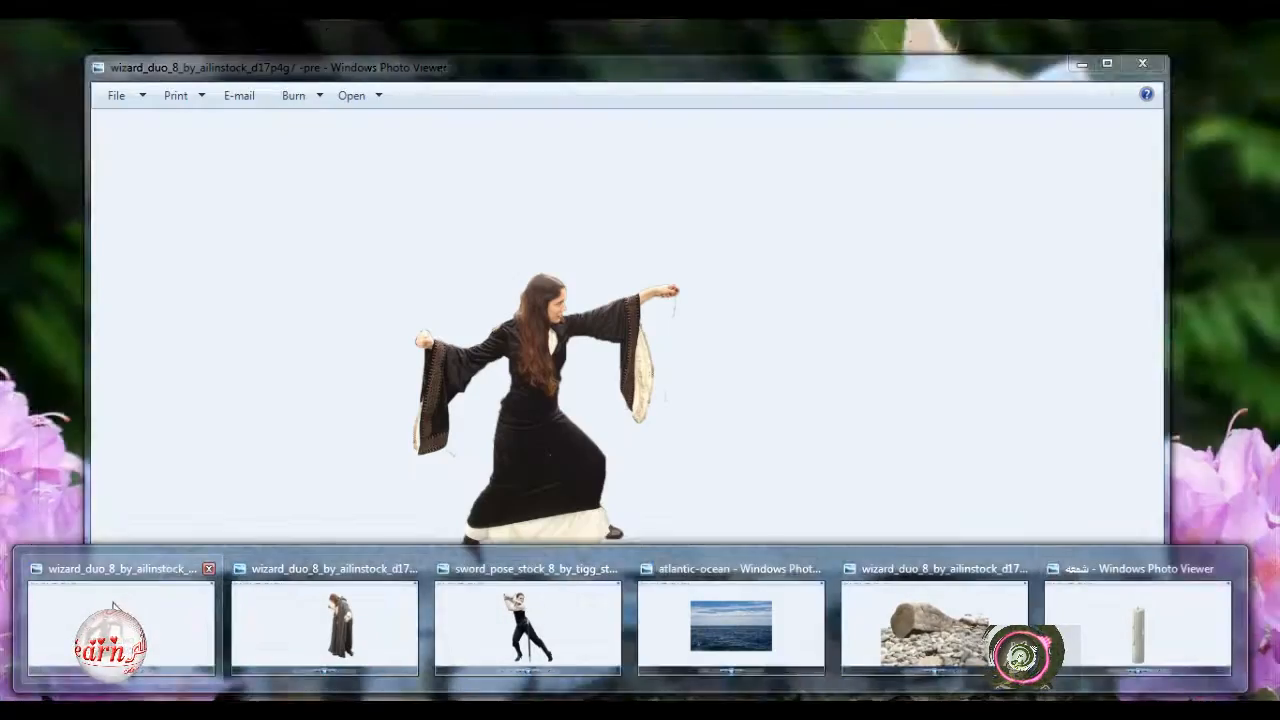
- Switch to Windows Photo Viewer and open the picture of the woman in the black dress in Photoshop
click(323, 620)
right_click(520, 392)
mouse_move(640, 401)
click(818, 443)
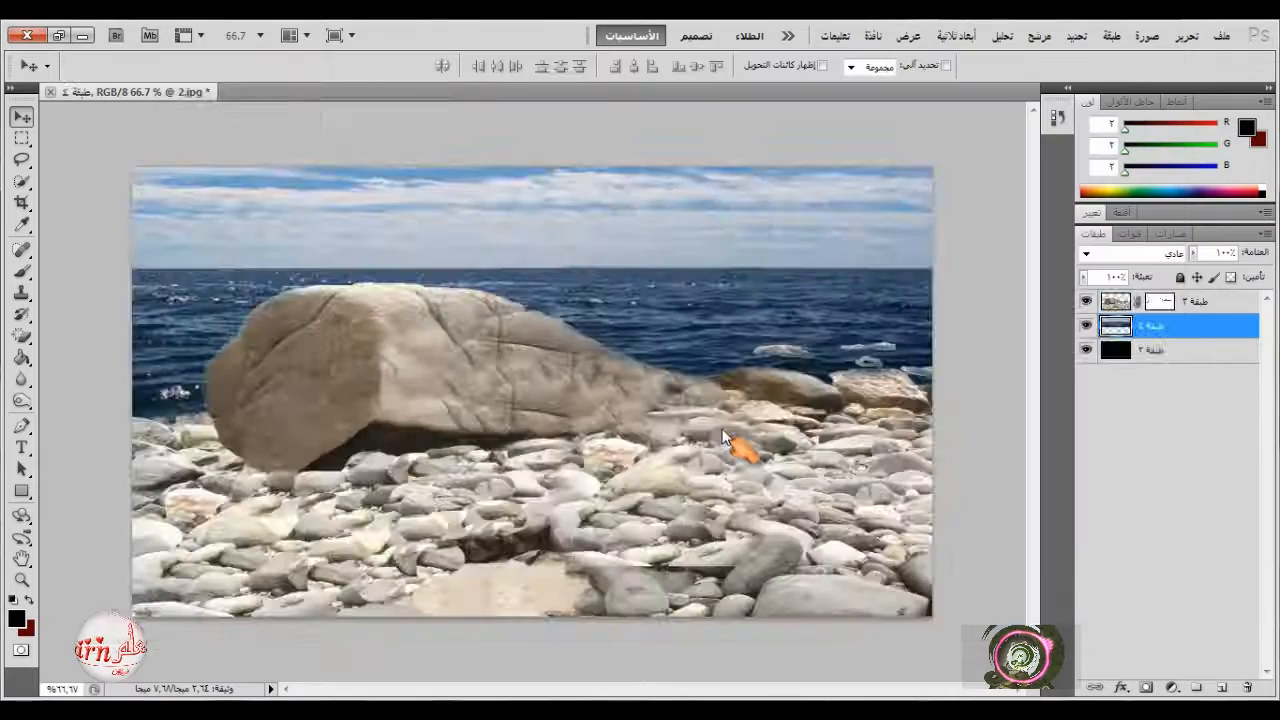
- Bring the woman into the 2.jpg composition, raise her layer above the rocks layer and place her in front of the boulder
drag(409, 420, 455, 505)
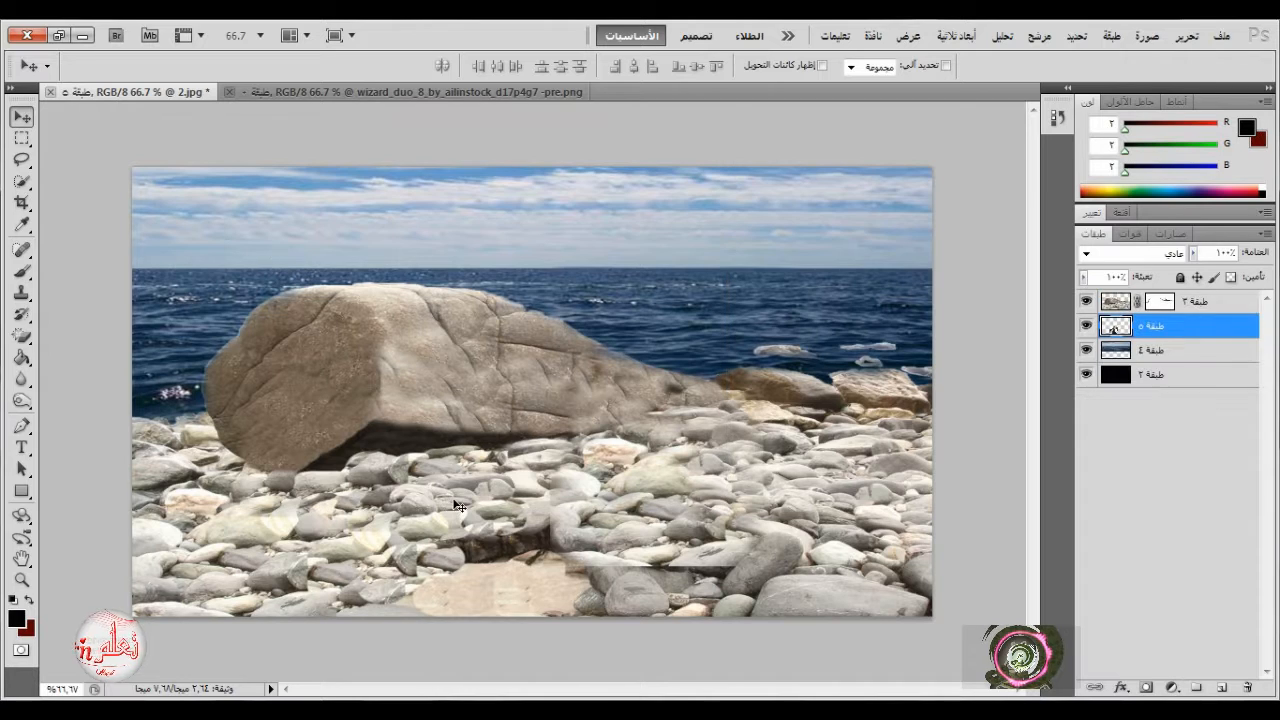
drag(1199, 335, 1199, 305)
drag(463, 531, 488, 441)
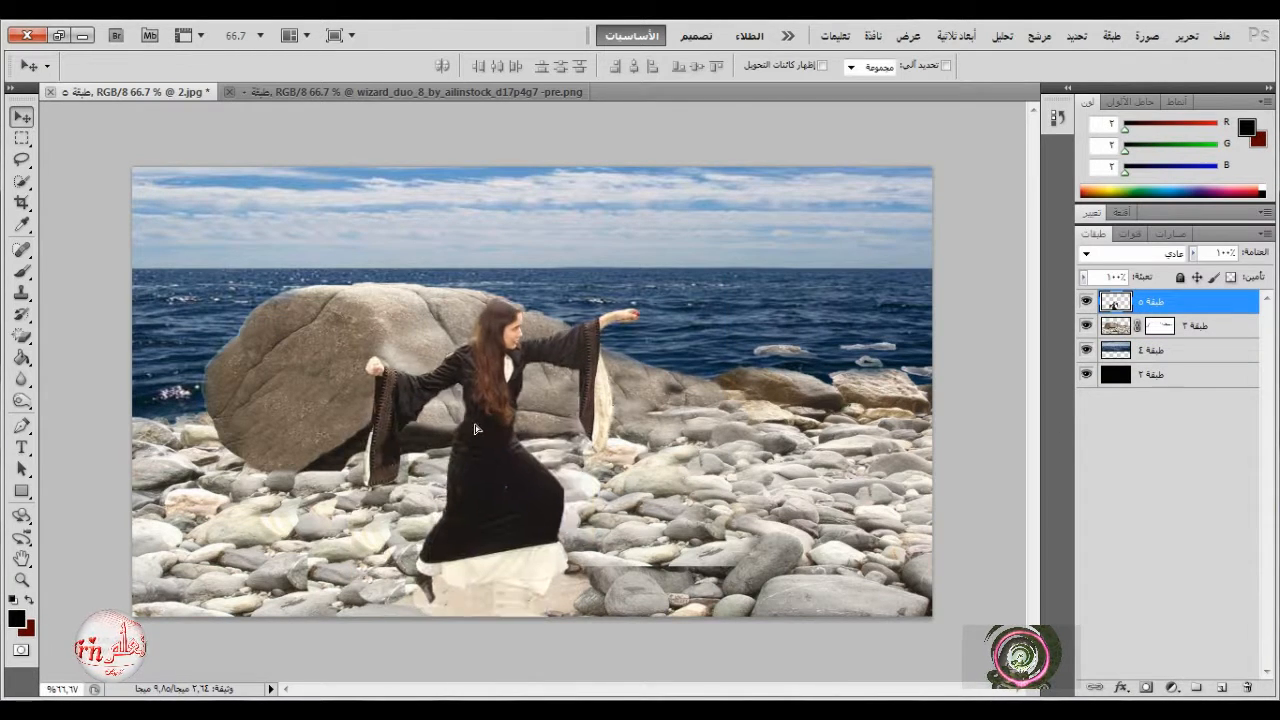
- Scale the woman in the black dress proportionally to 63.93% and keep her standing at the canvas's lower edge
click(1186, 35)
click(948, 381)
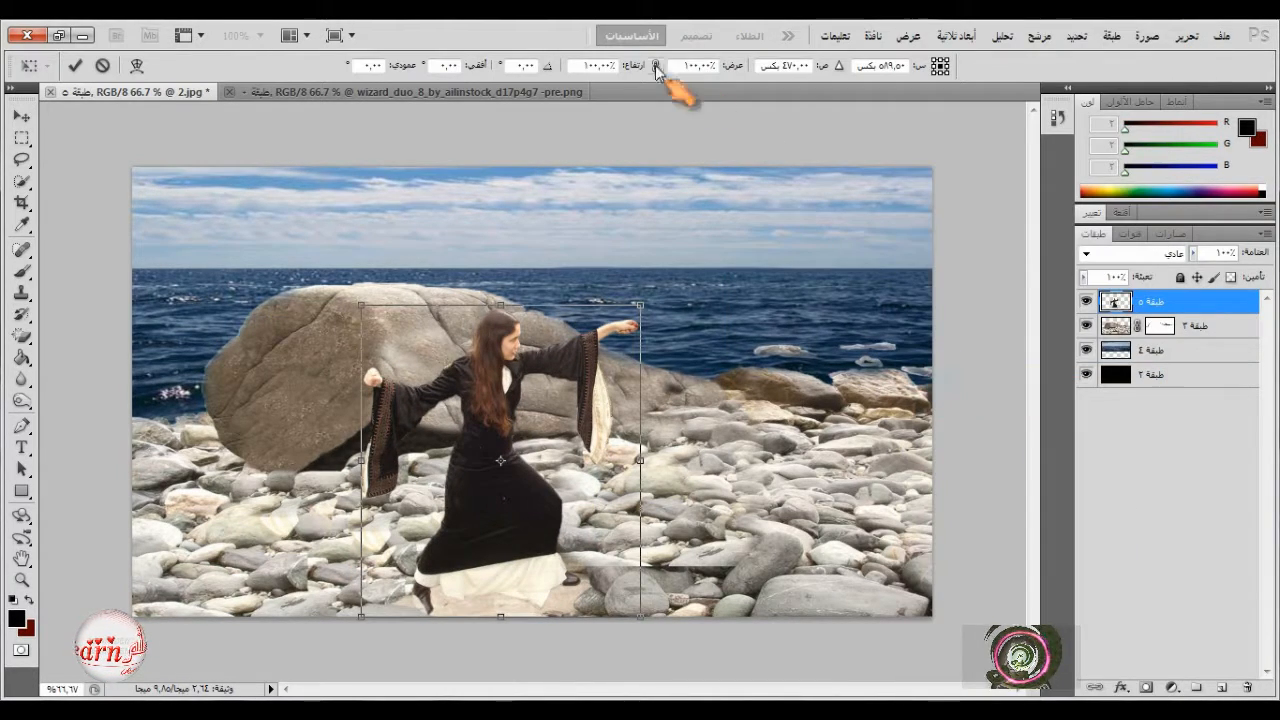
click(656, 65)
drag(632, 272, 549, 373)
drag(491, 493, 511, 493)
drag(593, 388, 558, 420)
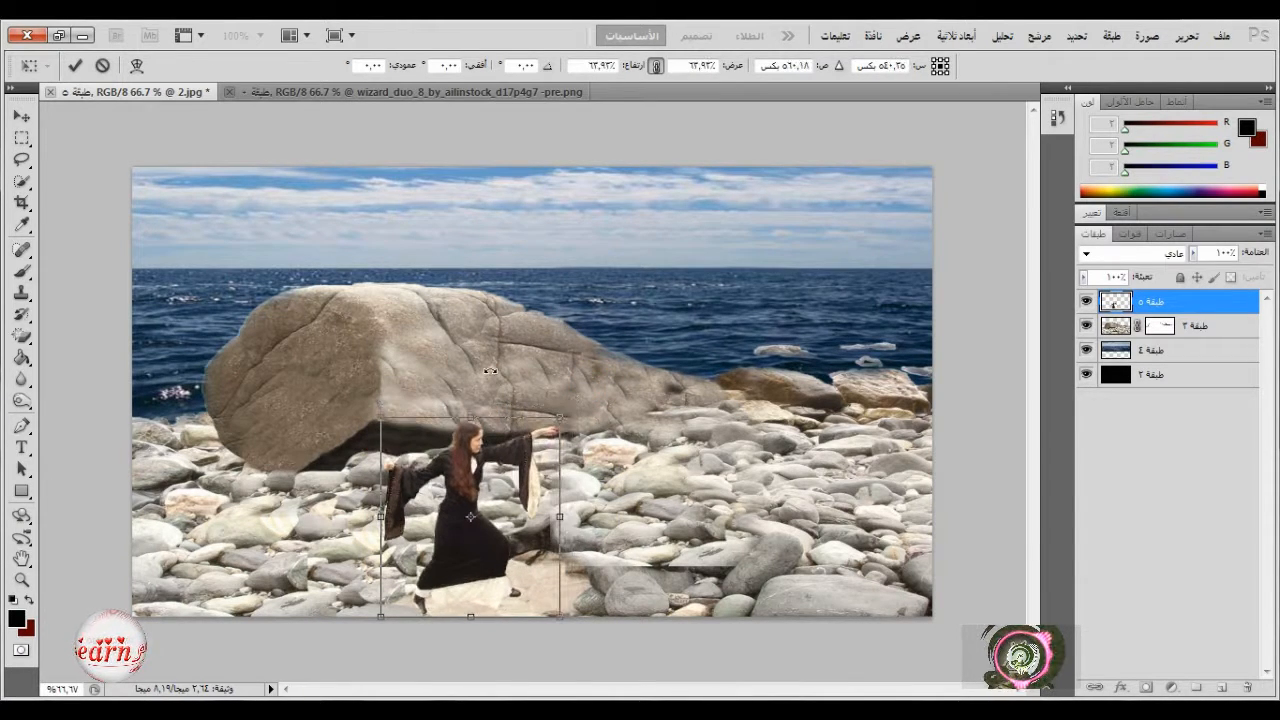
click(75, 65)
- Nudge the woman in the black dress slightly to the right
key(Right)
key(Right)
key(Right)
key(Right)
key(Right)
key(Right)
key(Right)
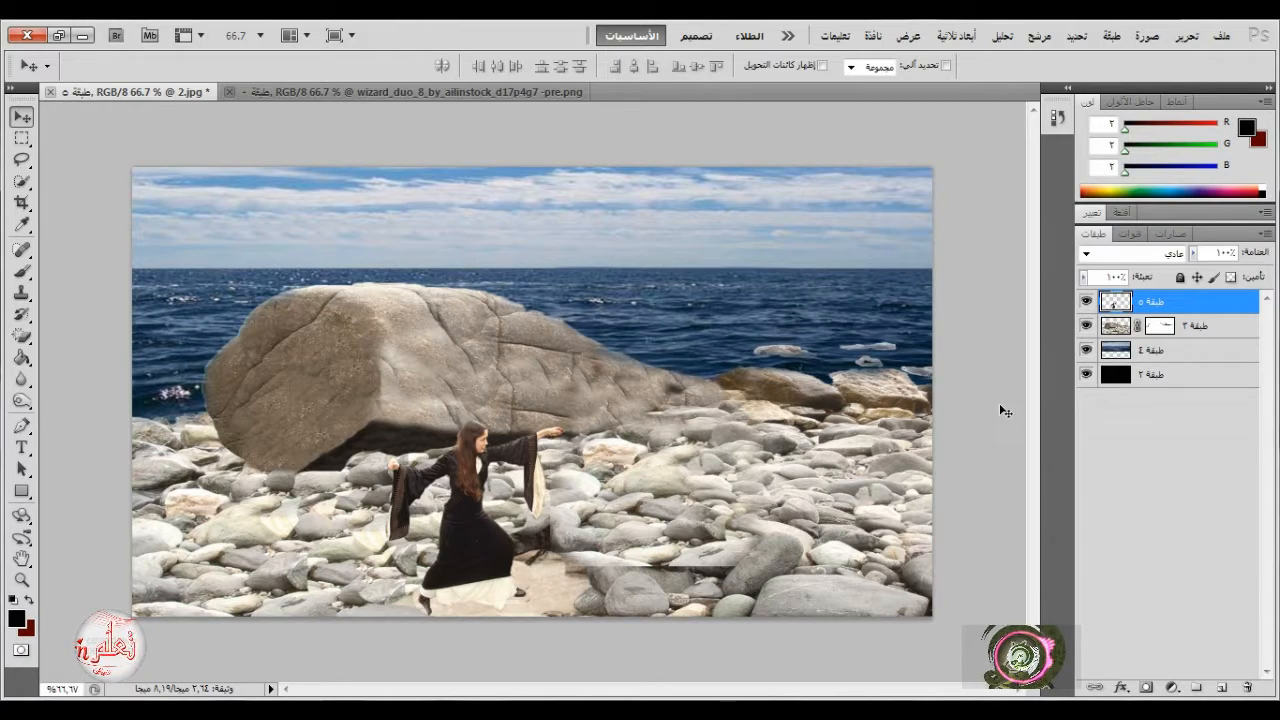
- Set up a soft black brush with 33% flow and a 26 px size on the rocks layer's mask
scroll(871, 377, up, 10)
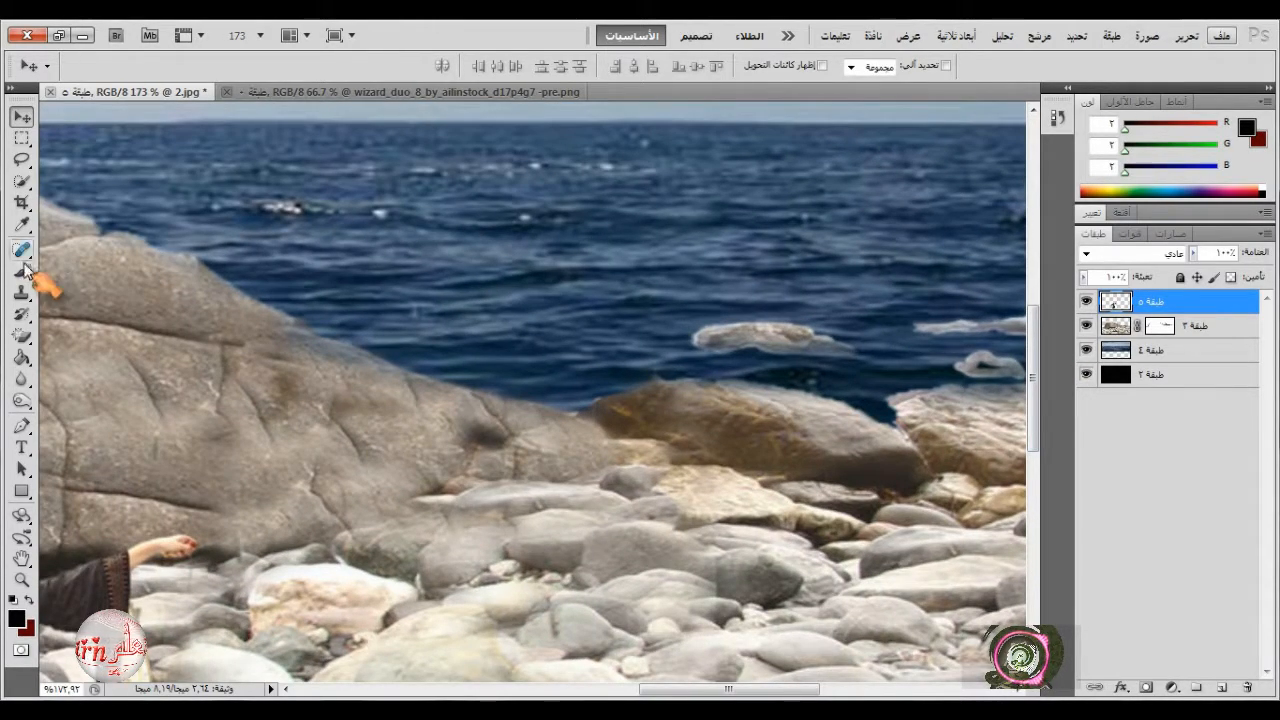
click(22, 270)
click(1152, 330)
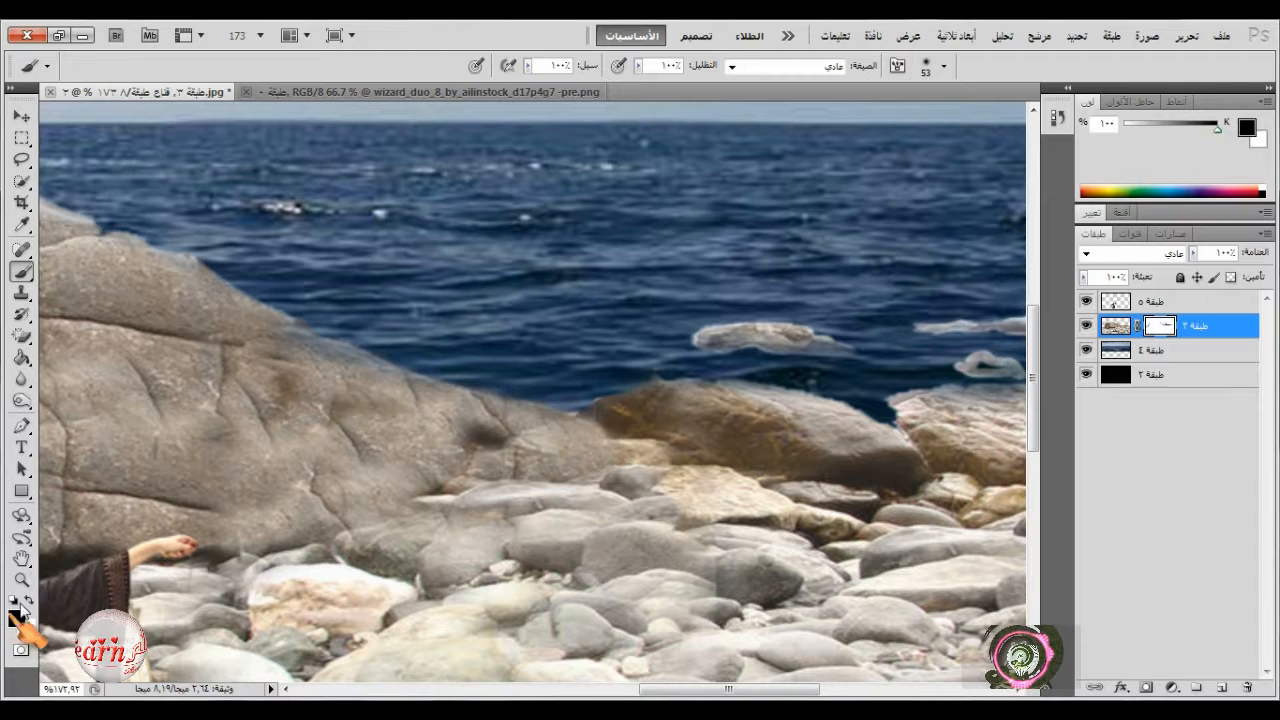
drag(527, 66, 464, 89)
right_click(776, 350)
click(807, 385)
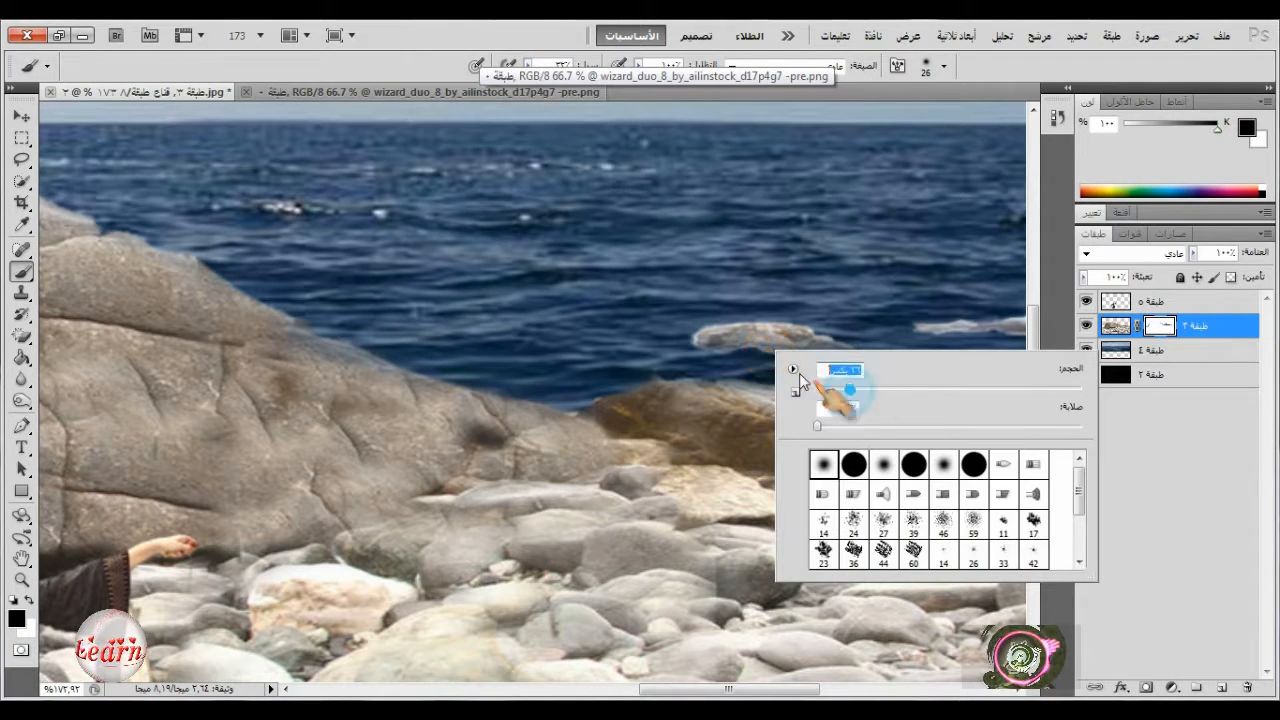
click(726, 341)
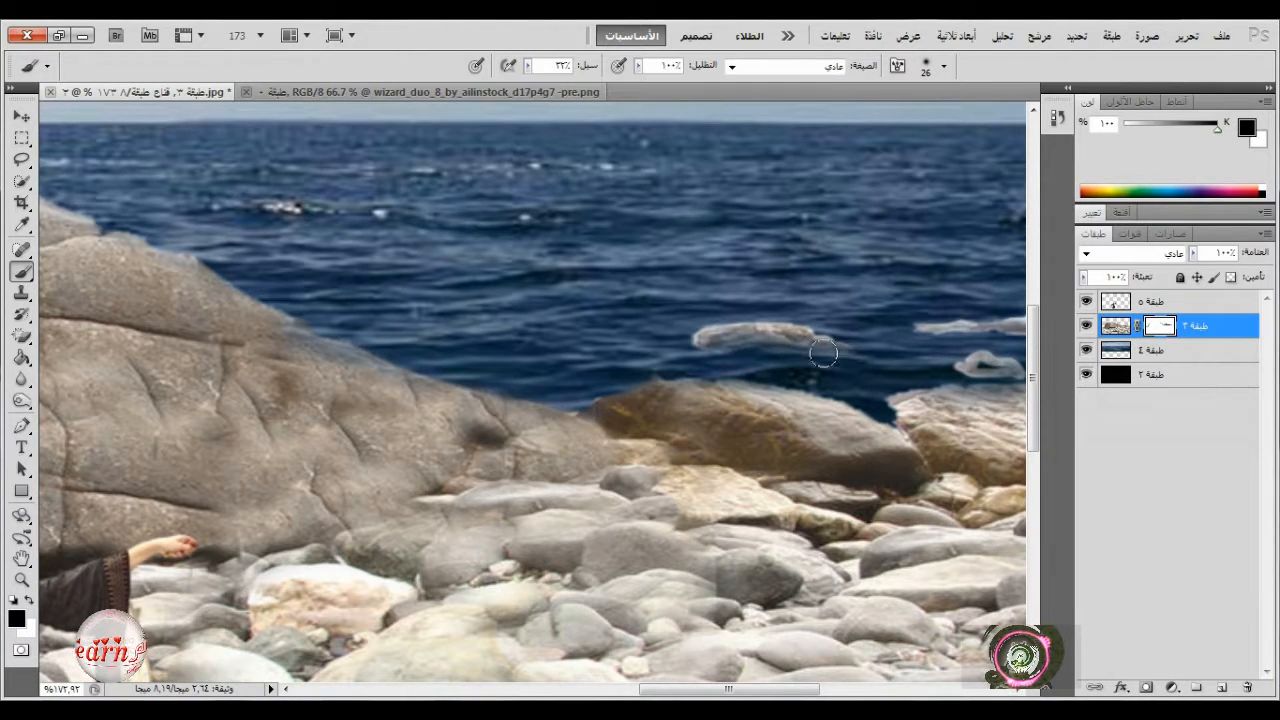
- Fade the small leftover rock patch in the water above the far-right rock by painting the mask, and switch the foreground colour to white
scroll(702, 365, right, 5)
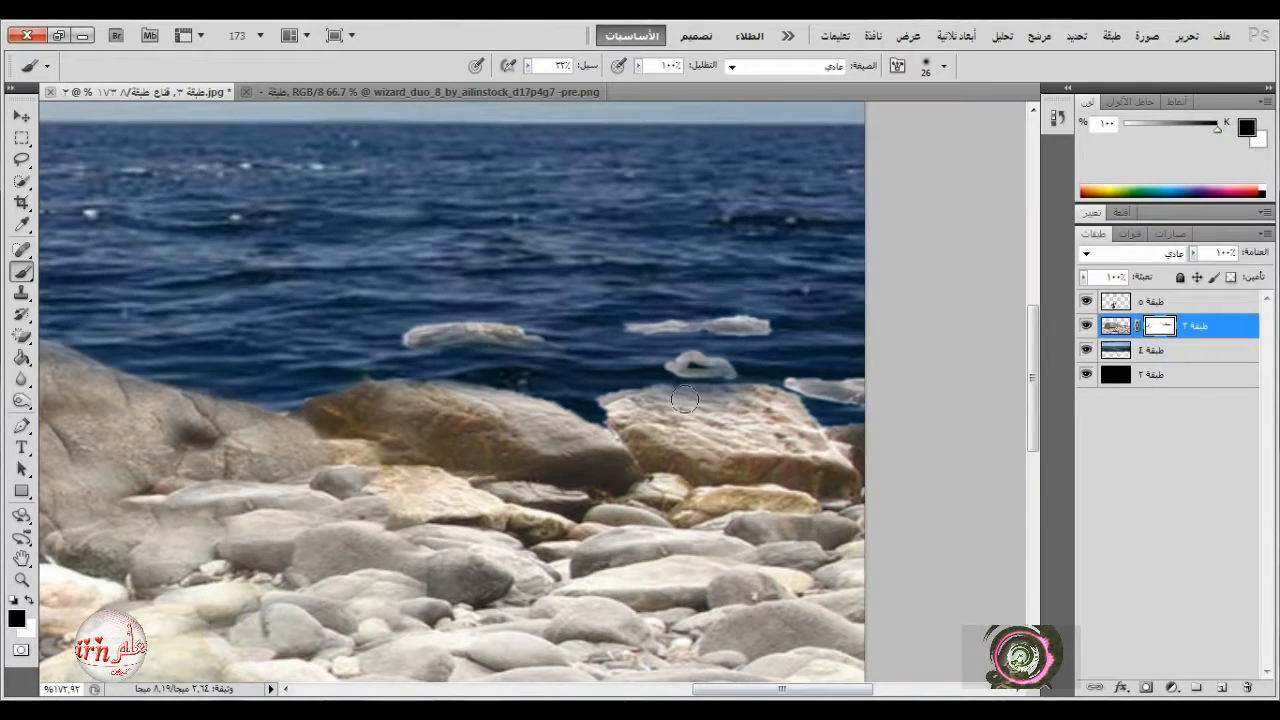
mouse_move(655, 366)
mouse_down()
mouse_move(663, 334)
mouse_move(746, 346)
mouse_move(700, 370)
mouse_up()
click(849, 407)
click(28, 599)
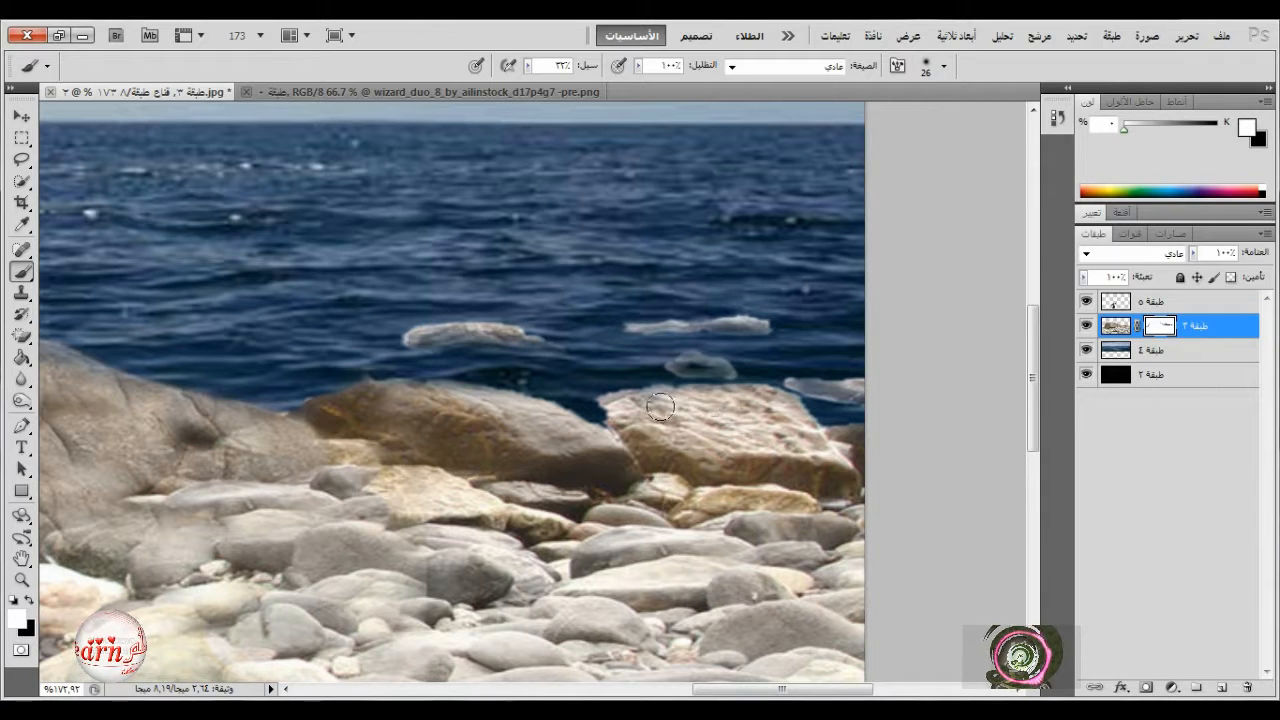
scroll(409, 474, down, 5)
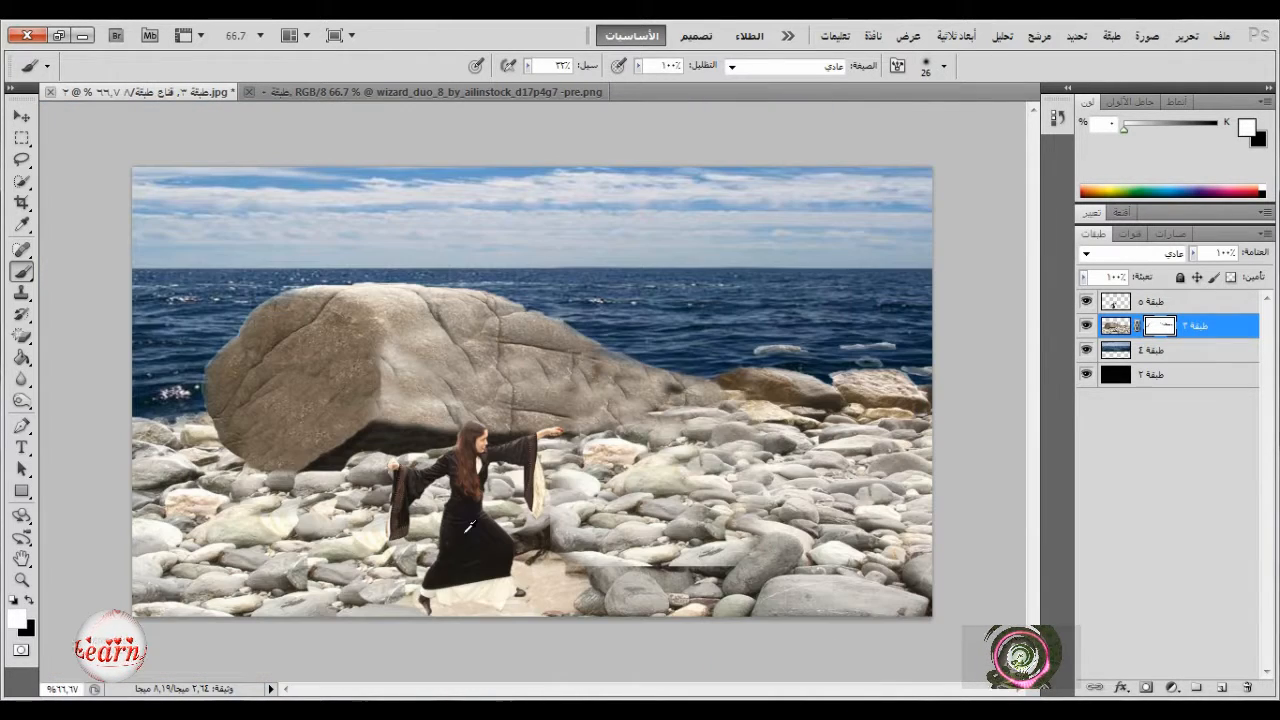
- Open the cloaked man's picture from Windows Photo Viewer in Photoshop and bring him into the beach composition above the woman's layer
click(1203, 305)
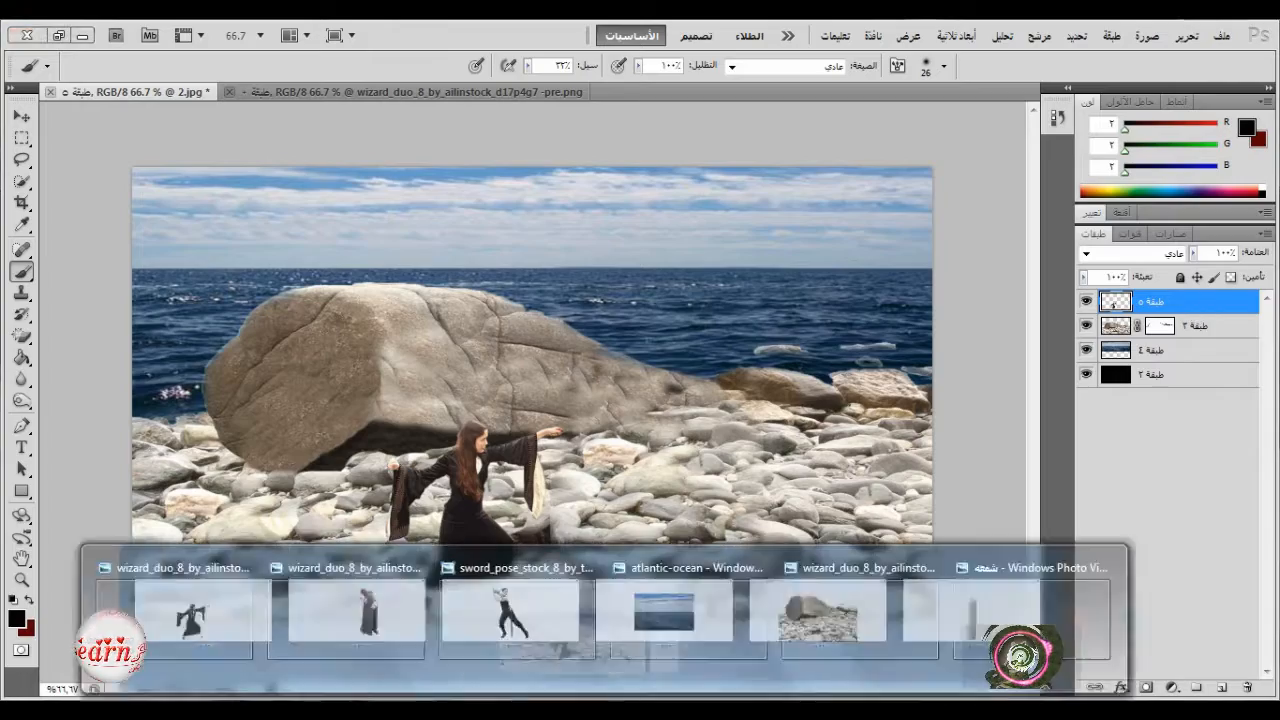
click(354, 622)
right_click(701, 348)
mouse_move(770, 357)
click(971, 406)
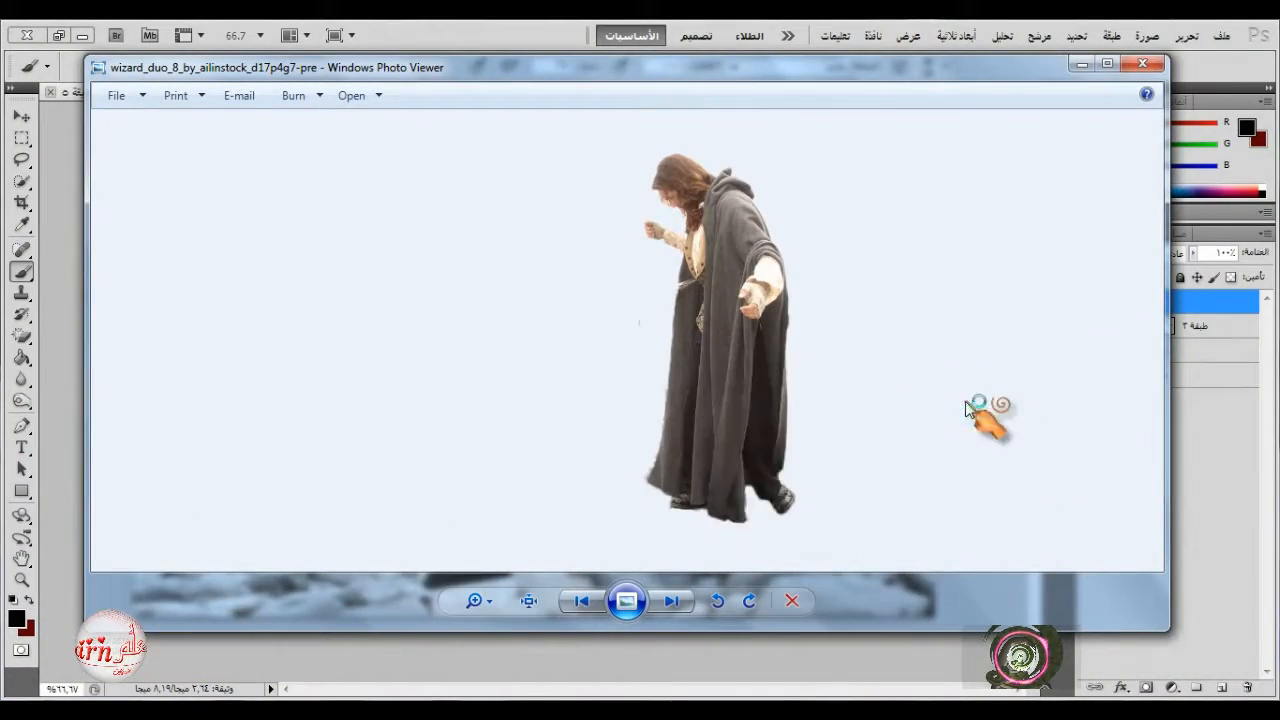
click(25, 116)
drag(622, 284, 588, 390)
- Scale the cloaked man to 61.41% in width and height and stand him on the stones facing the woman
click(1186, 35)
click(1100, 390)
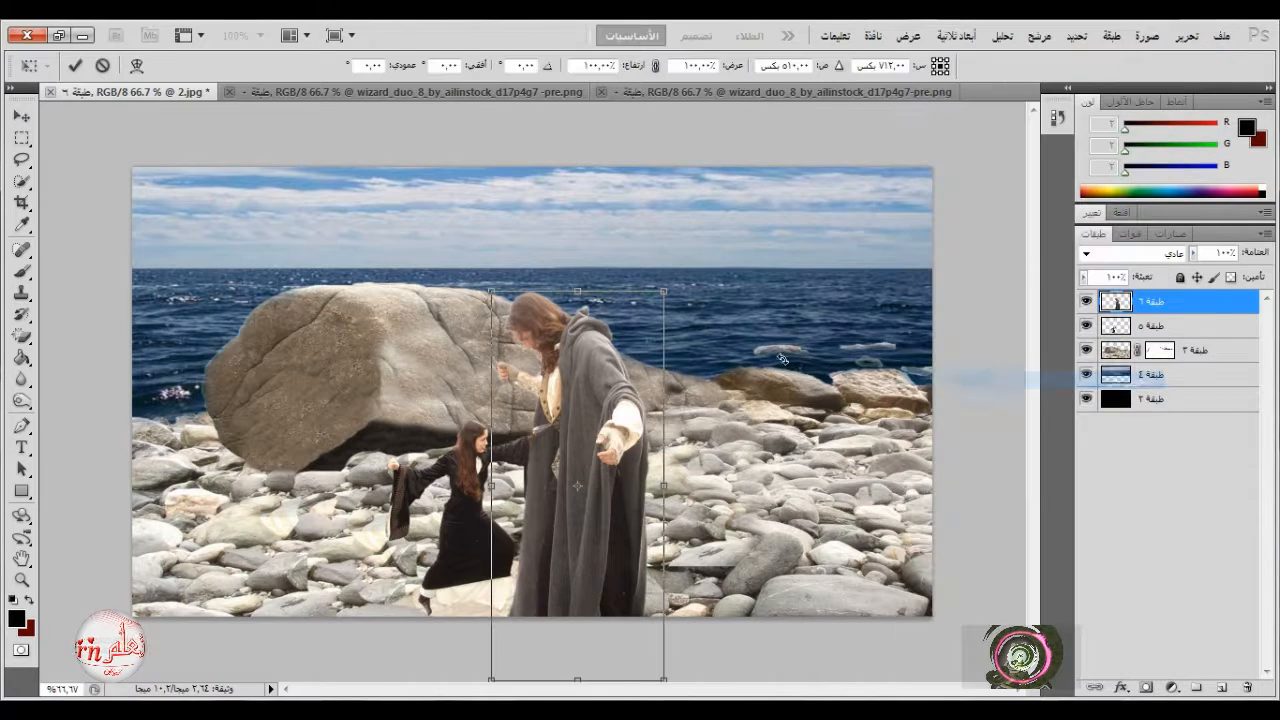
drag(486, 272, 565, 458)
drag(618, 494, 612, 387)
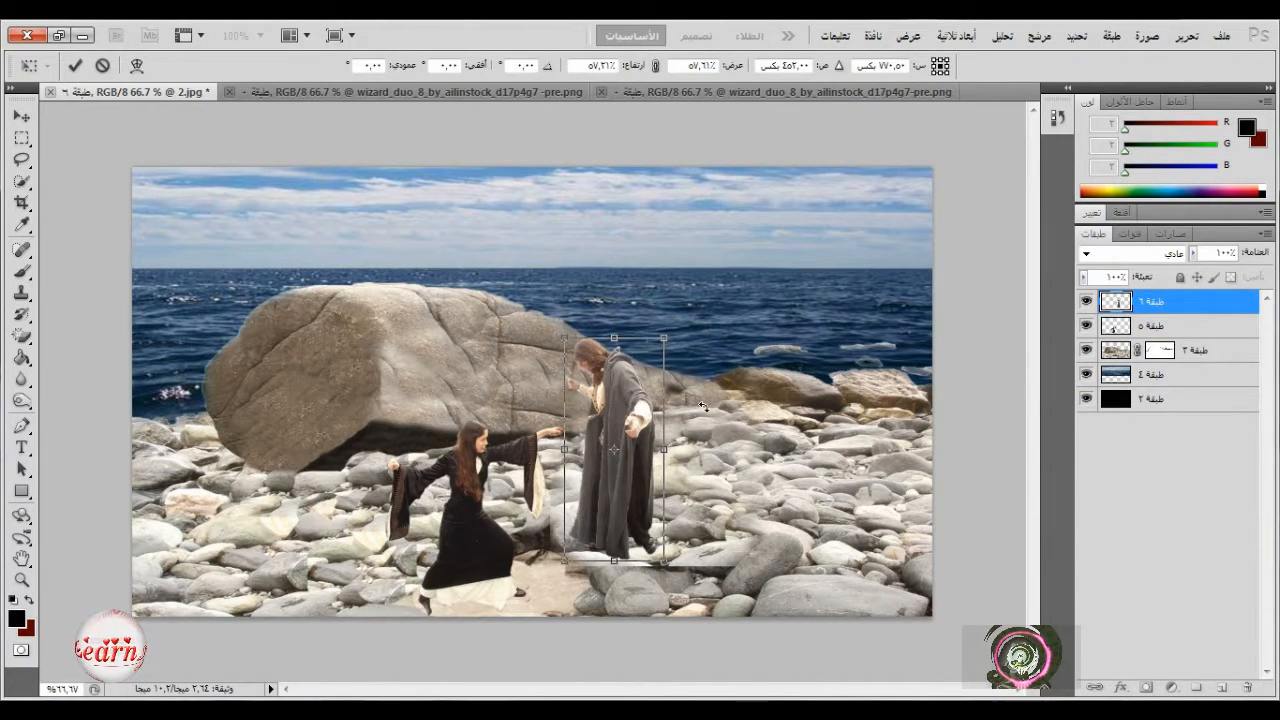
drag(671, 338, 675, 317)
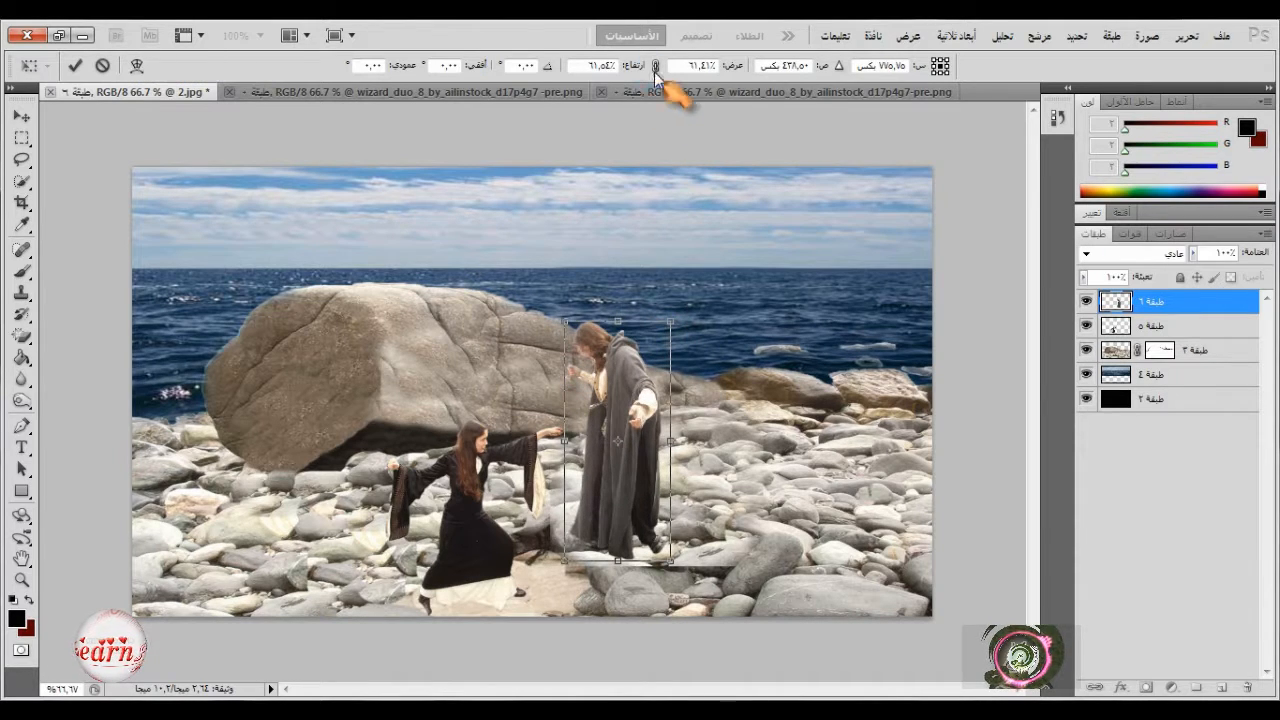
click(656, 66)
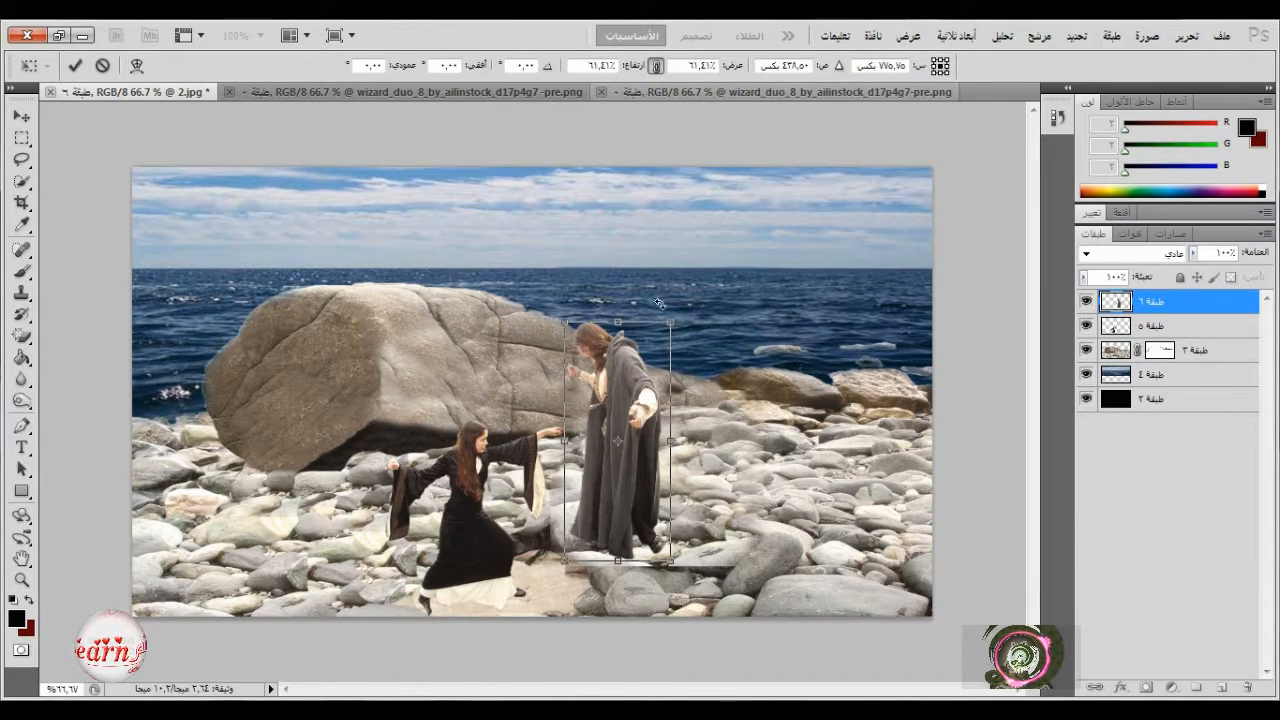
click(75, 65)
- Shift the cloaked man slightly lower on the stones
scroll(654, 486, up, 6)
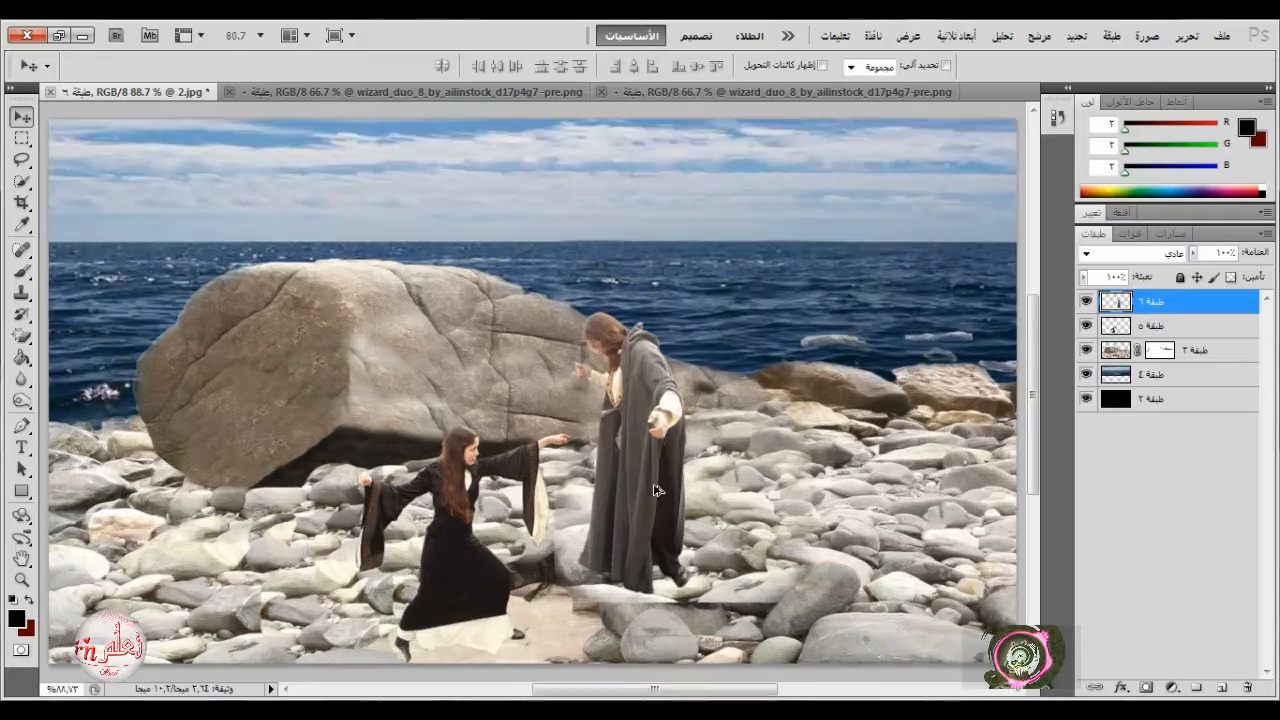
scroll(661, 450, down, 2)
scroll(661, 456, down, 3)
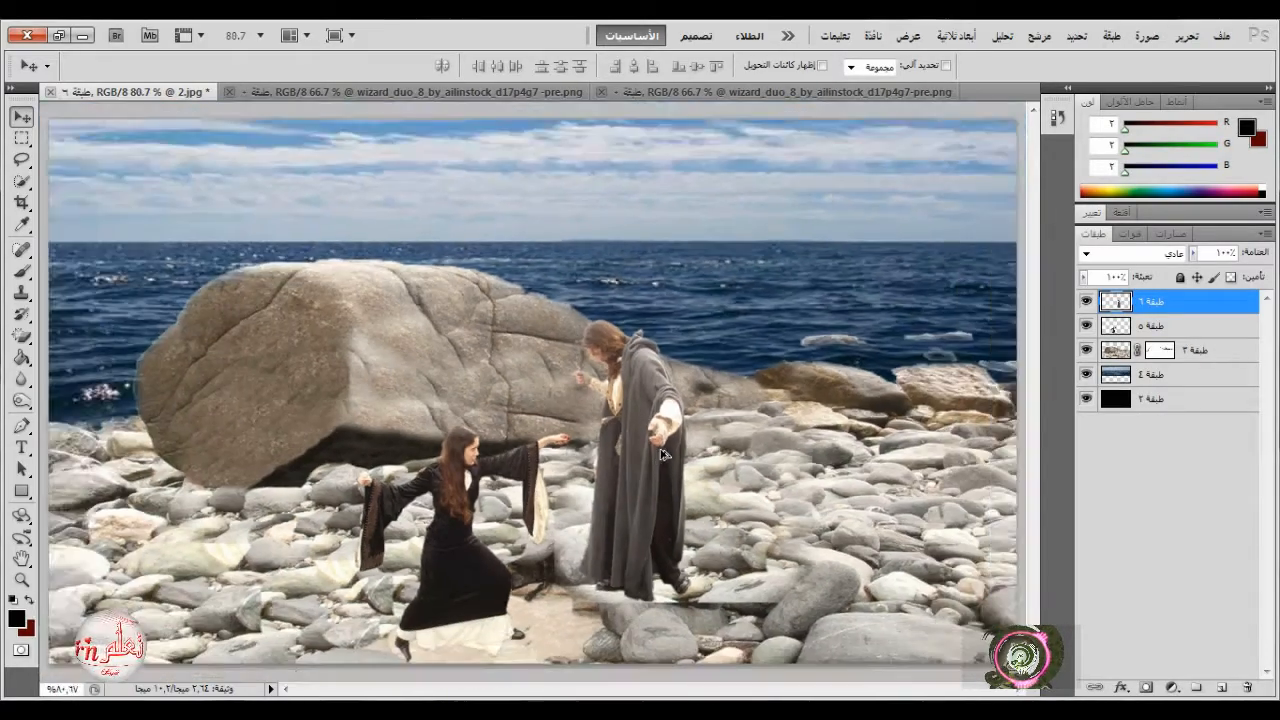
- Select the small rounded stone at the canvas's lower edge with Quick Selection and copy it from the rocks layer to a new layer
scroll(727, 619, up, 5)
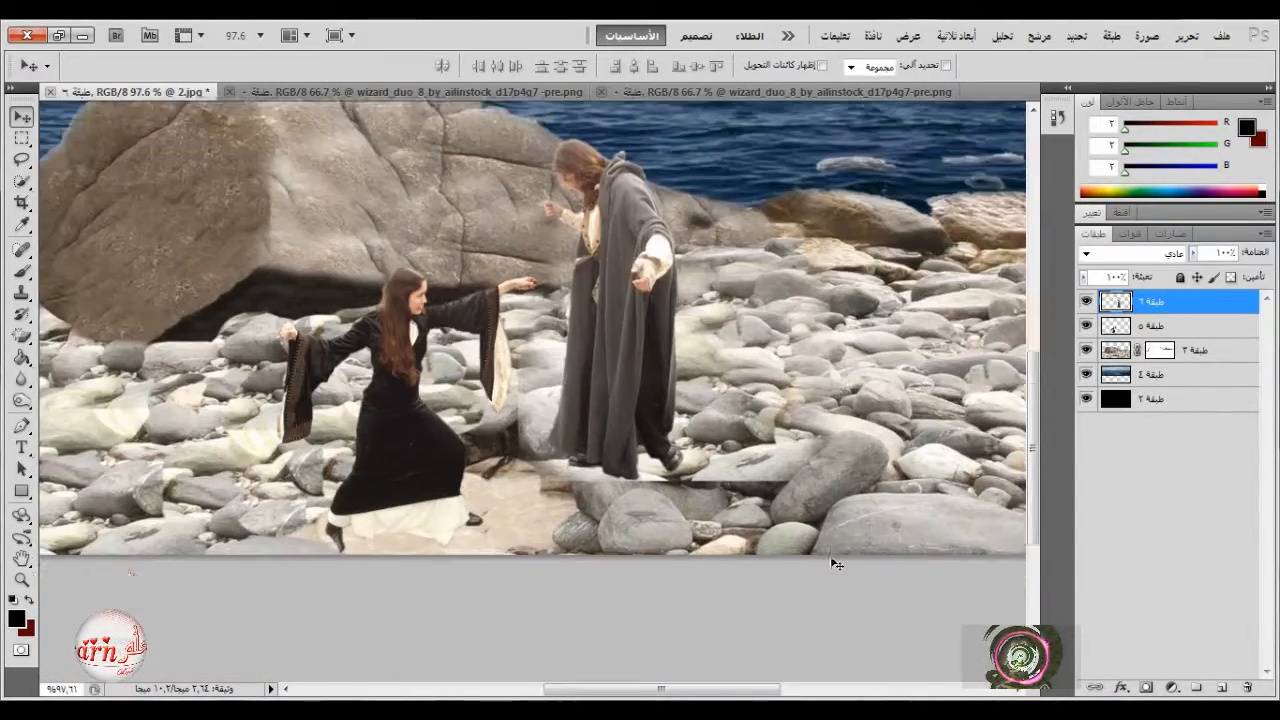
click(1106, 358)
click(22, 182)
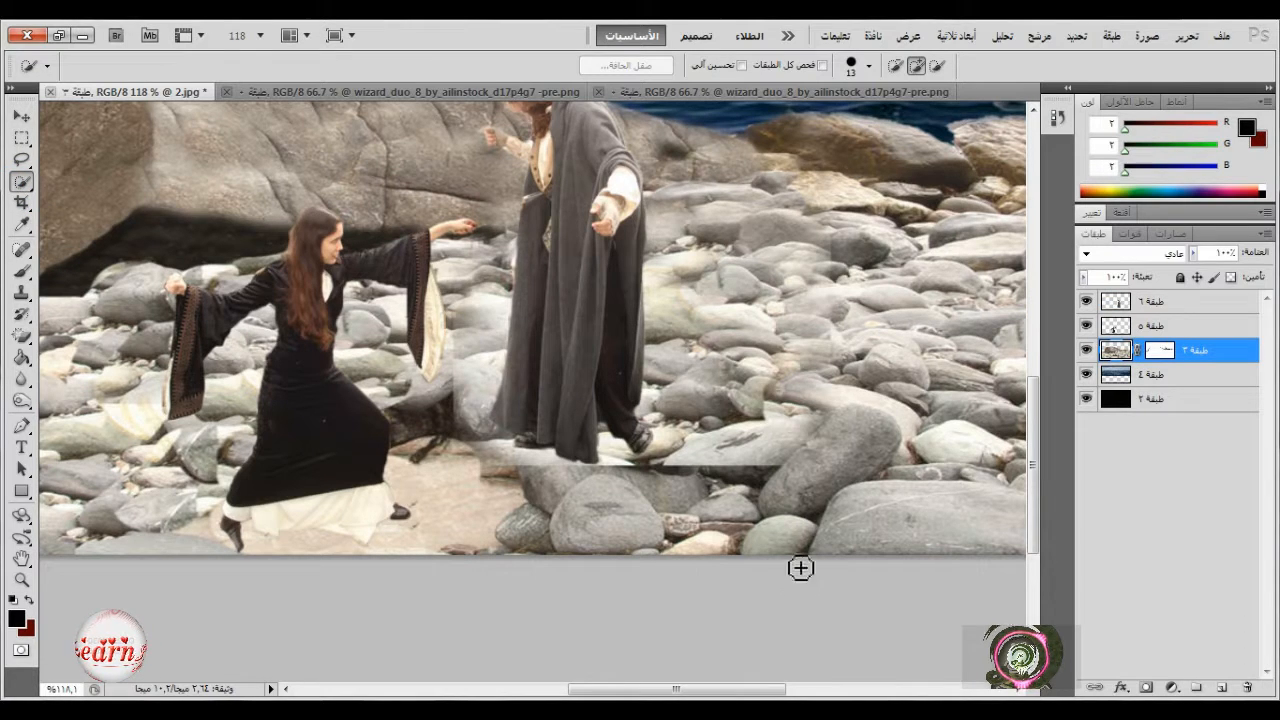
click(779, 545)
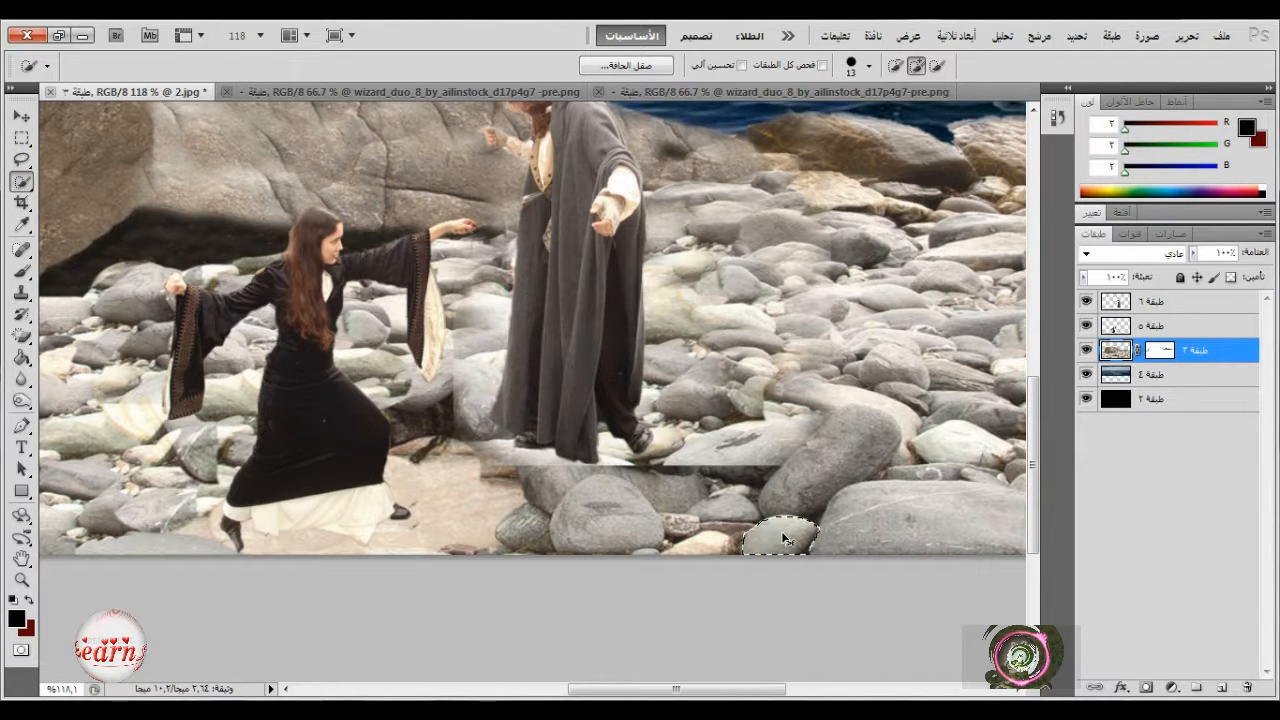
key(ctrl+j)
- Check the copied stone with the rocks layer hidden briefly, and place it over the woman's back foot with its layer above hers
click(1087, 374)
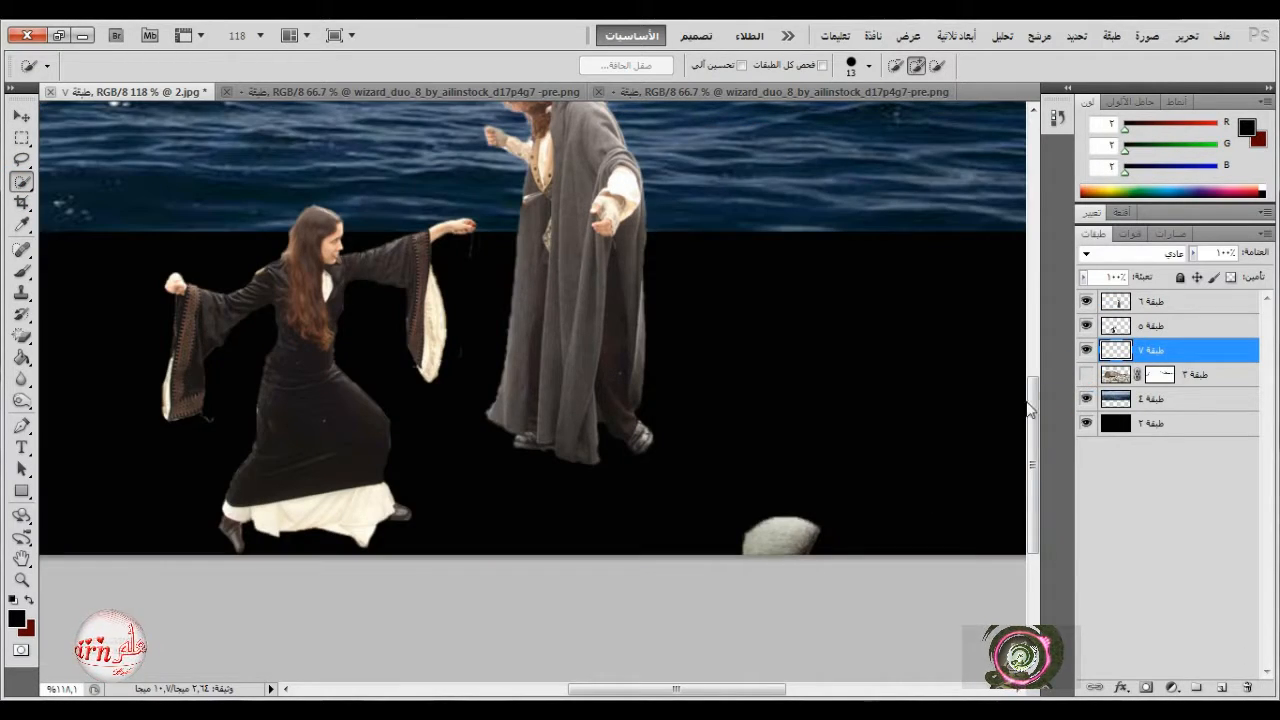
click(1087, 374)
key(v)
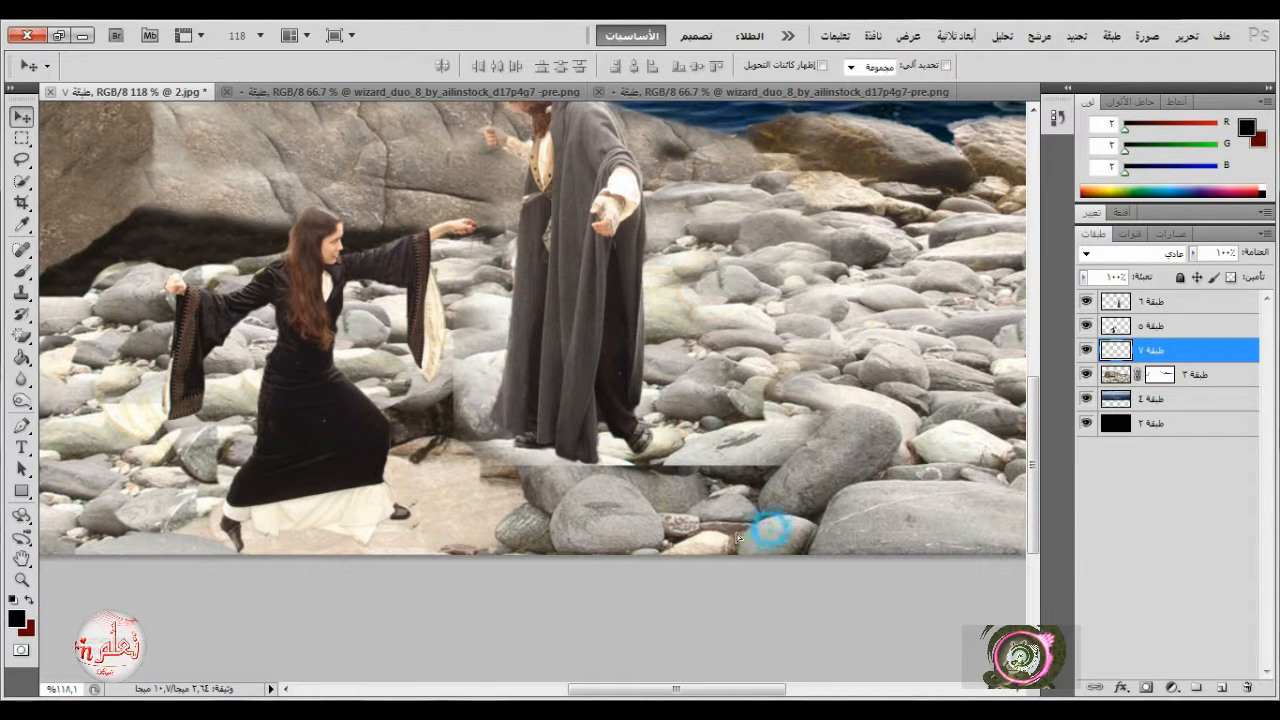
key(ctrl+bracketright)
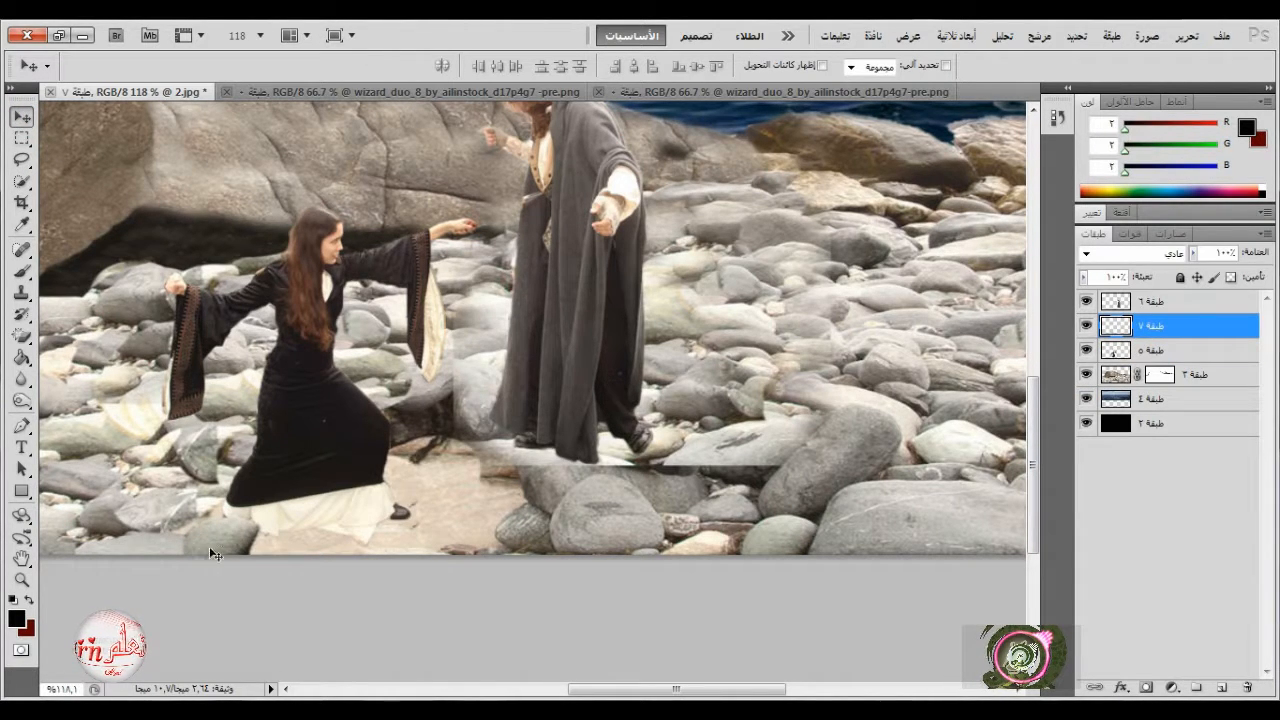
- Shrink the copied stone, flip it horizontally and position it against the woman's back foot
click(1186, 36)
click(1046, 380)
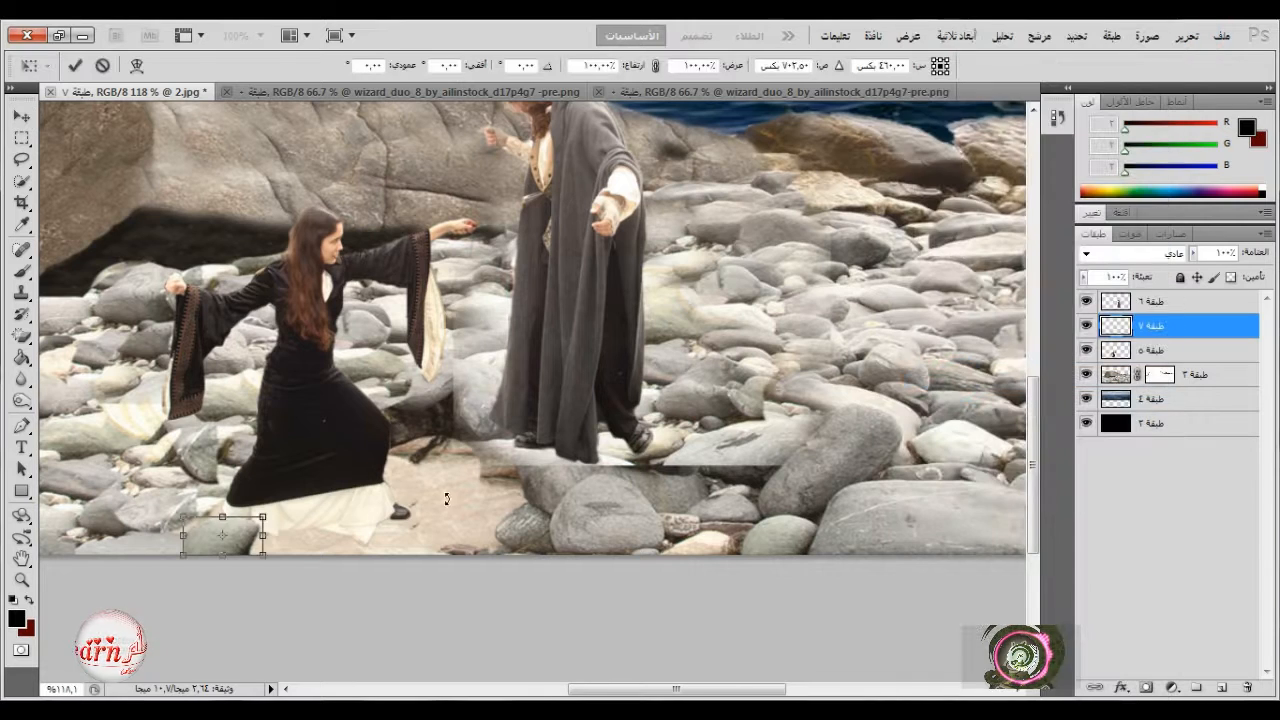
drag(262, 518, 248, 541)
right_click(248, 541)
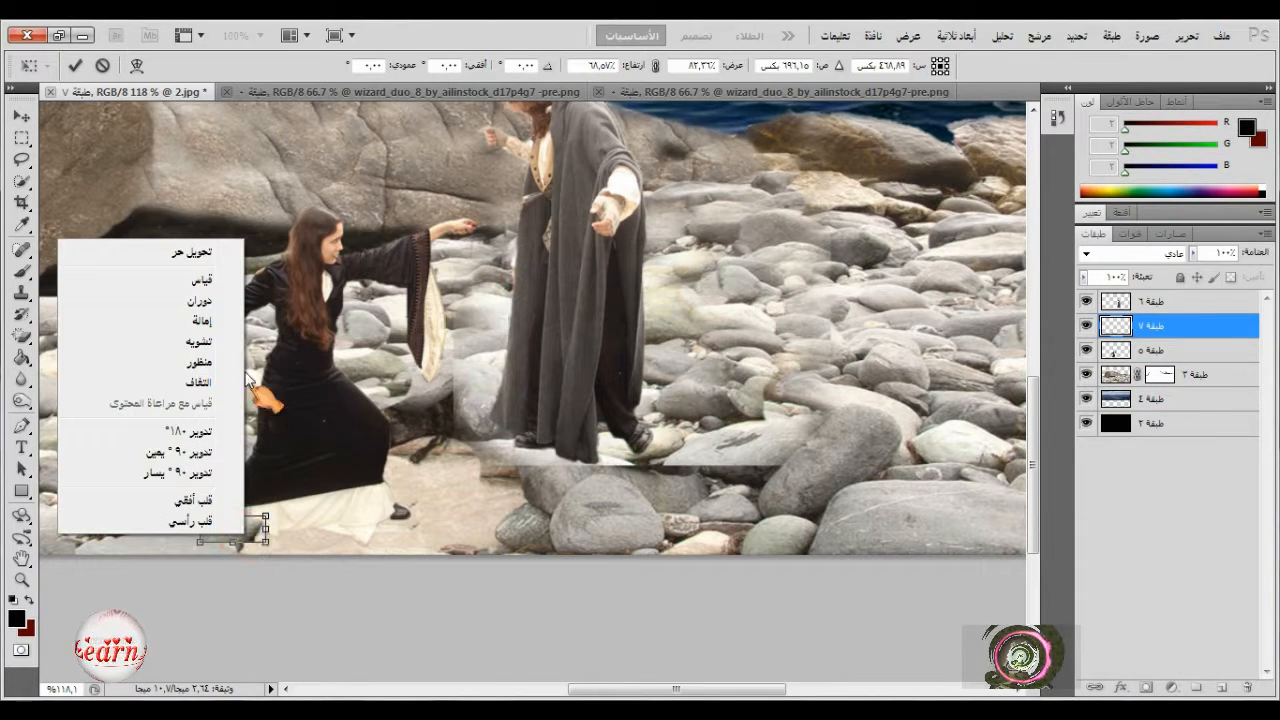
click(195, 500)
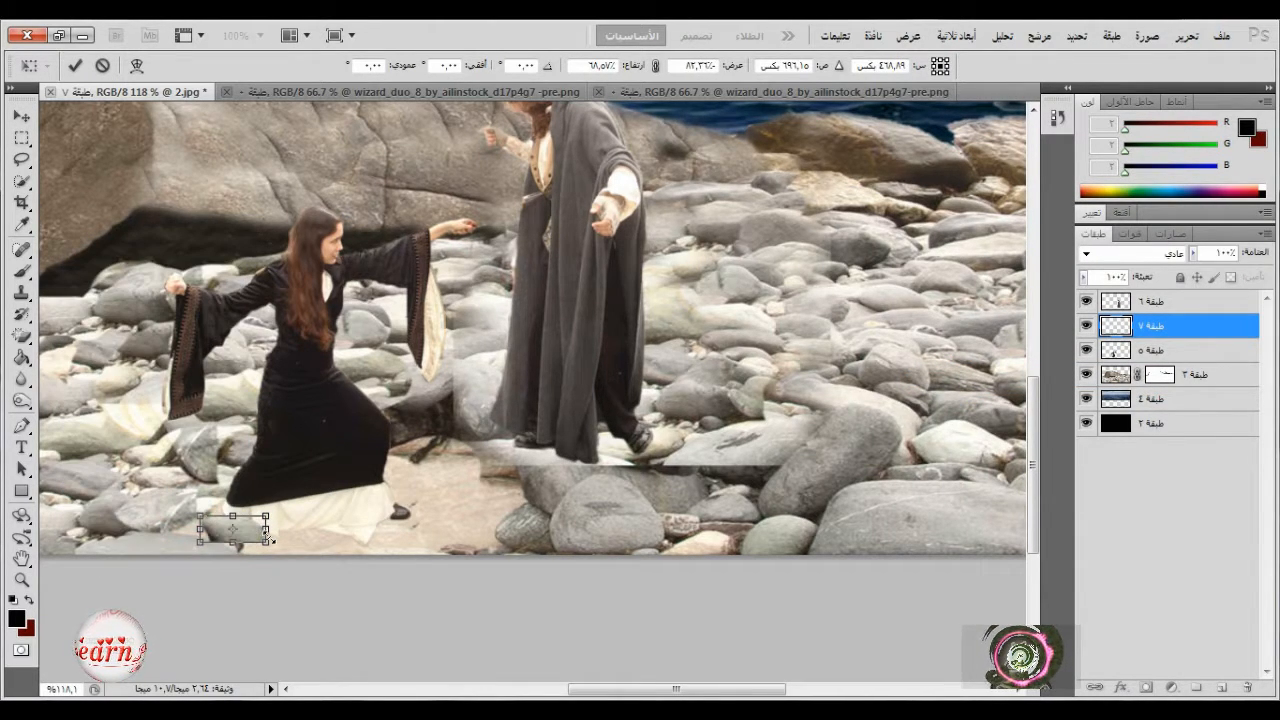
drag(243, 542, 191, 517)
click(74, 67)
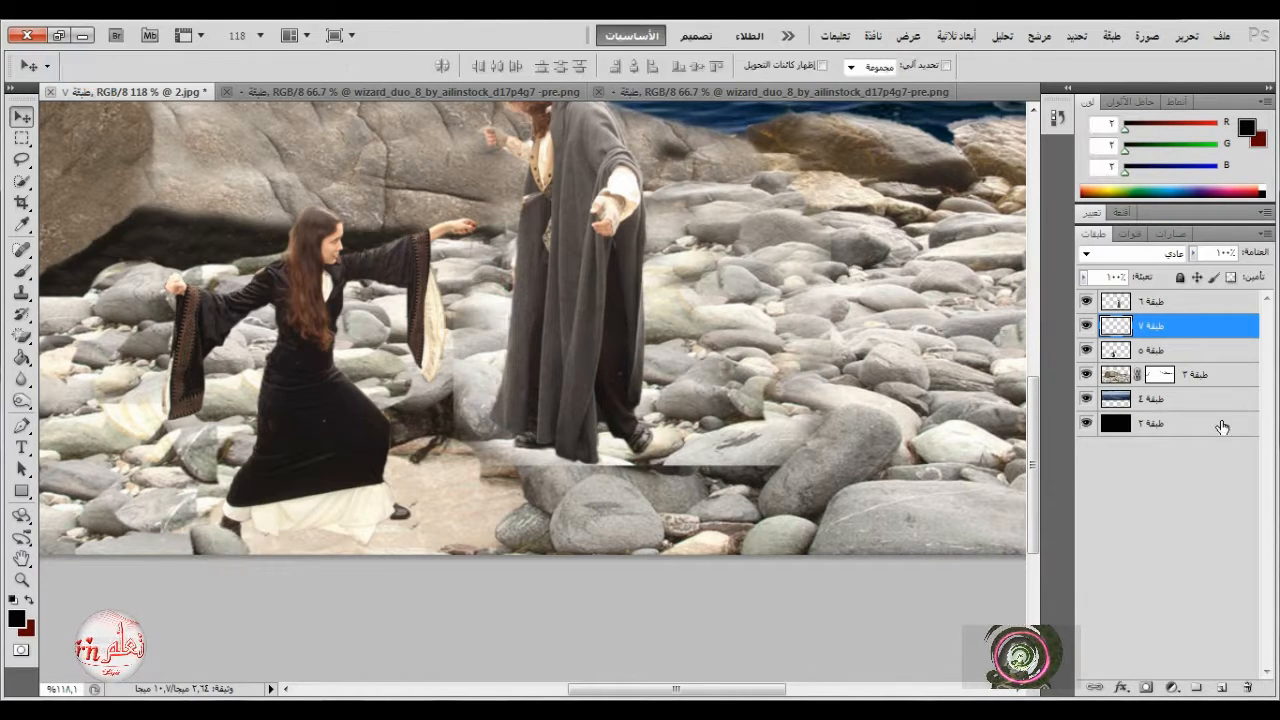
- Merge the copied stone's layer down into the woman's layer
right_click(1192, 331)
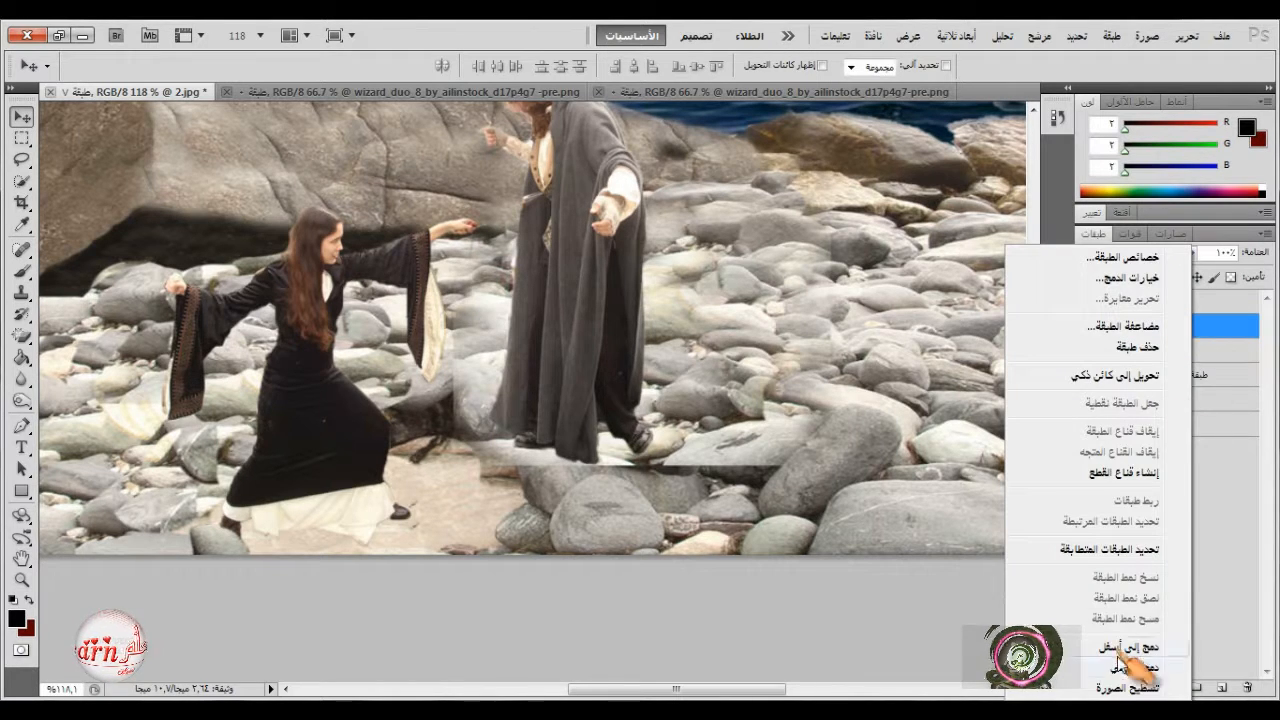
click(1145, 655)
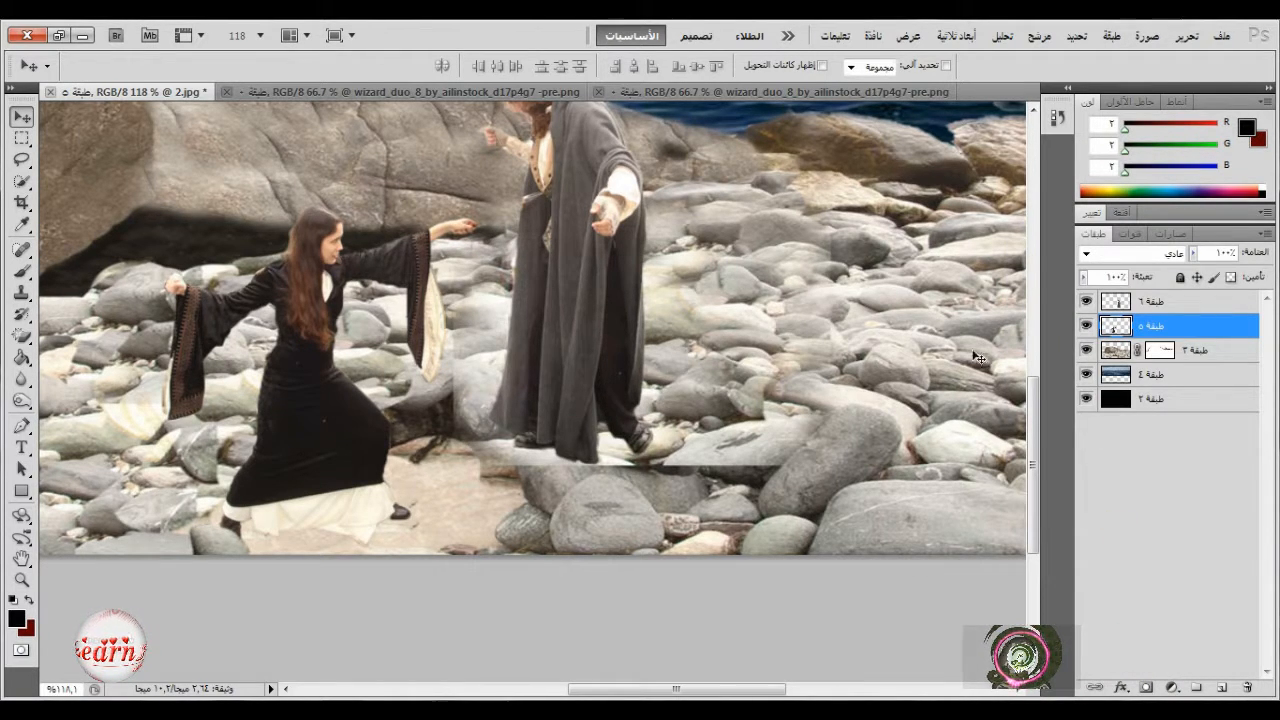
scroll(577, 349, up, 3)
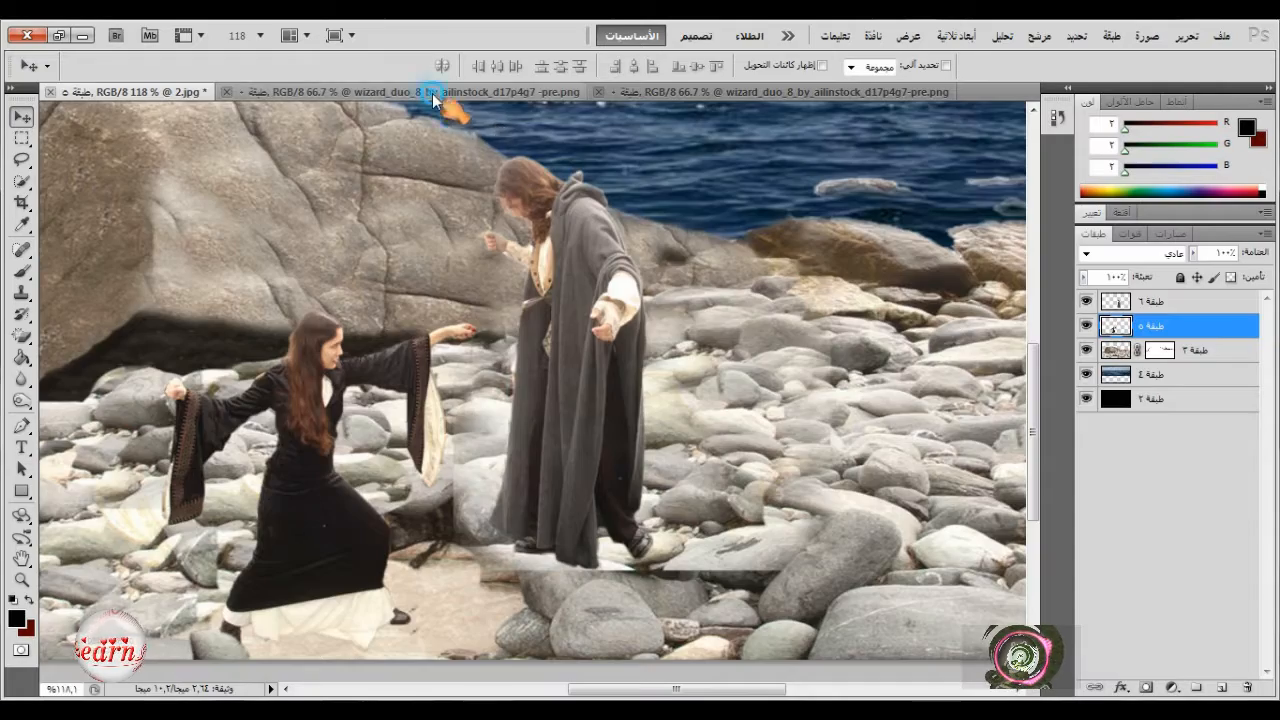
- Close both wizard_duo images and open sword_pose_stock_8_by_tigg_stock.png from Windows Photo Viewer in Photoshop
click(432, 93)
click(228, 92)
mouse_move(600, 710)
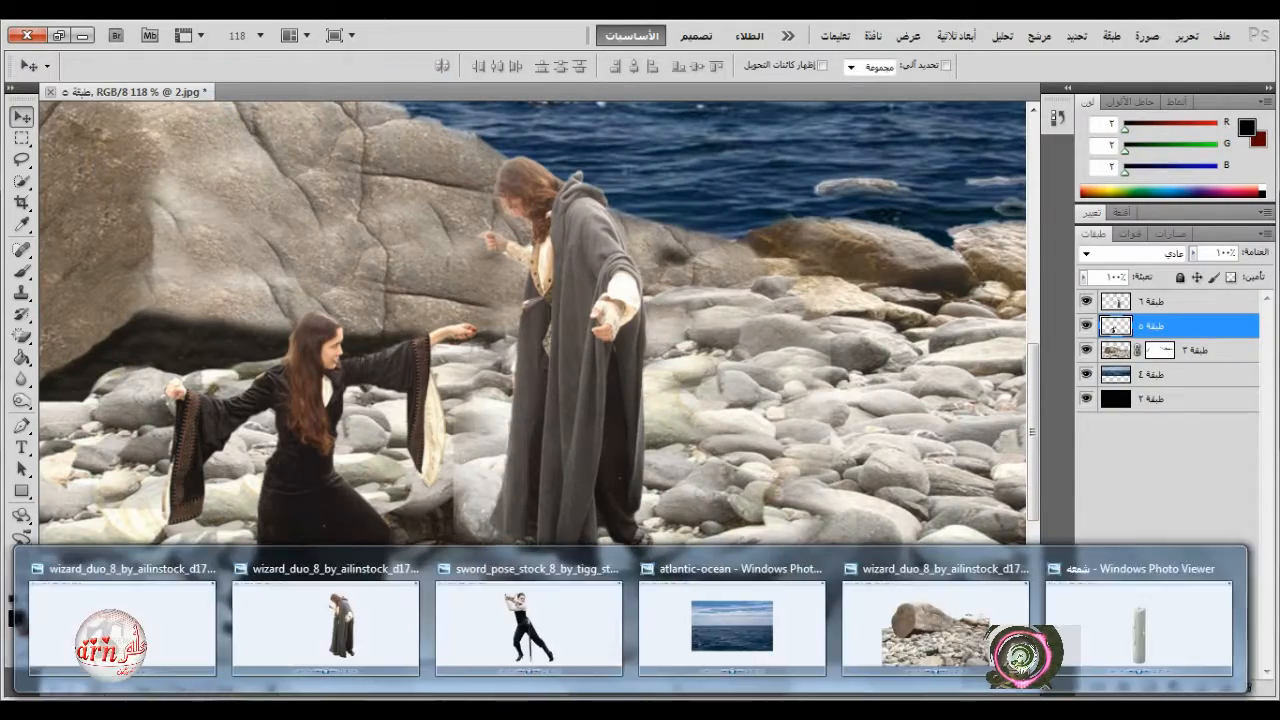
click(575, 600)
right_click(657, 391)
mouse_move(740, 400)
click(880, 443)
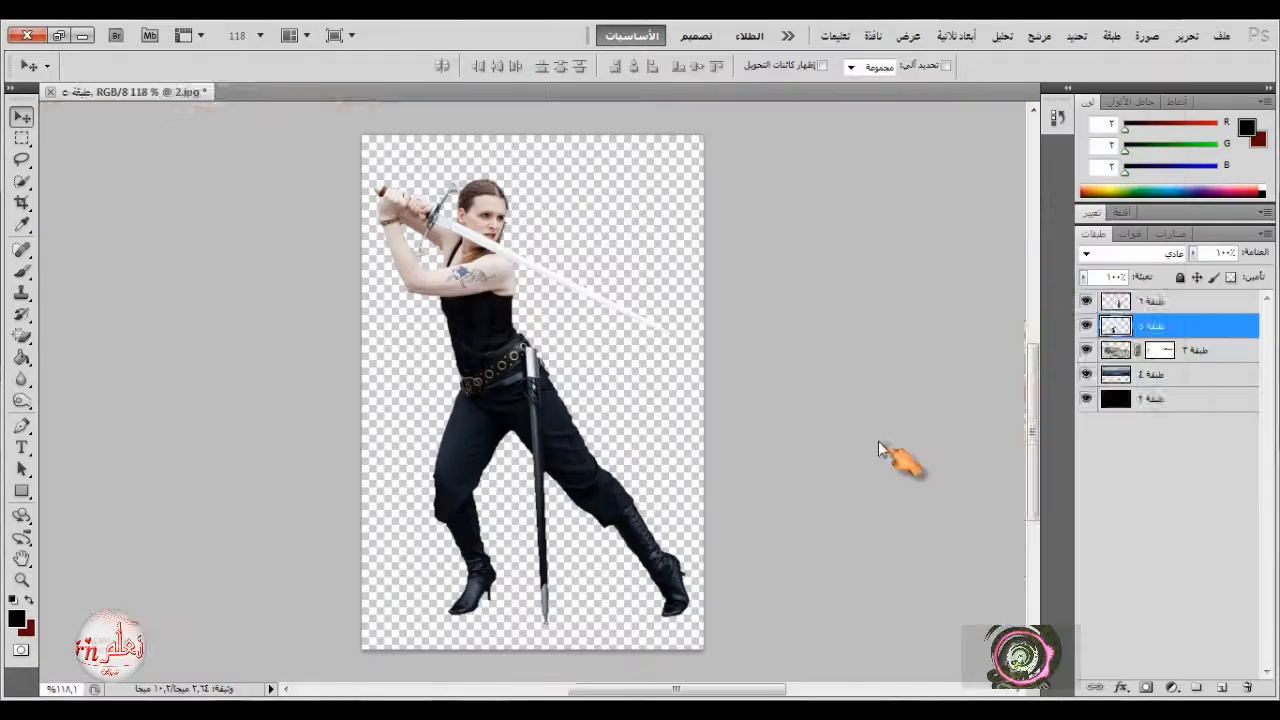
- Add a solid colour fill layer in near-black 020202 and place it beneath the swordswoman's layer
click(1172, 688)
click(1105, 312)
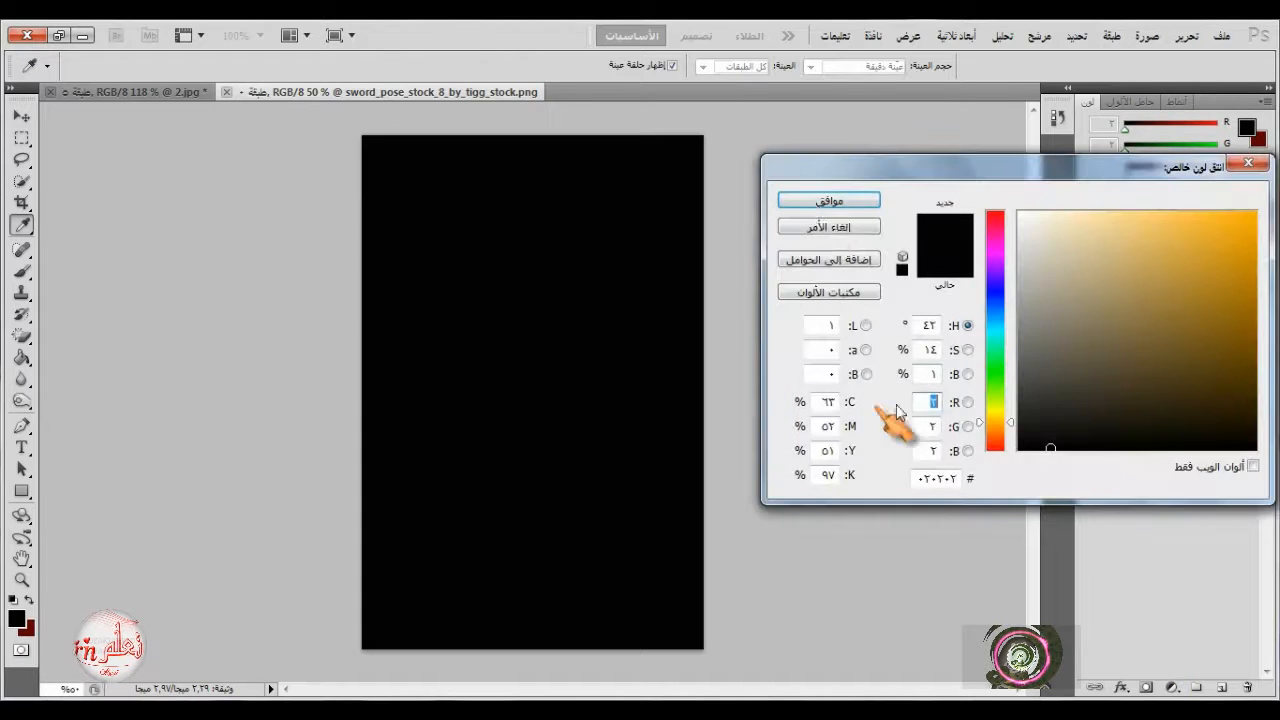
click(829, 200)
drag(1187, 310, 1187, 352)
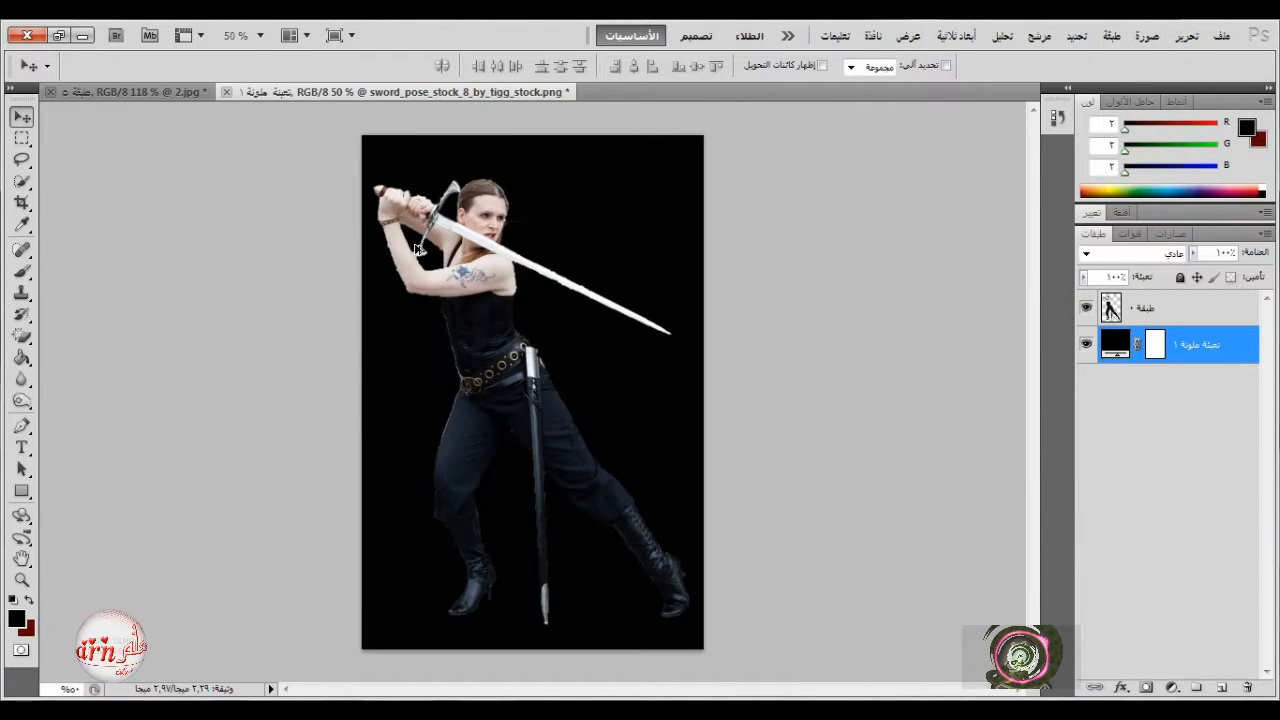
- Trace the hand-side edge of the sword's crossguard with the Pen tool, from its upper end around its lower end
scroll(418, 250, up, 13)
click(22, 426)
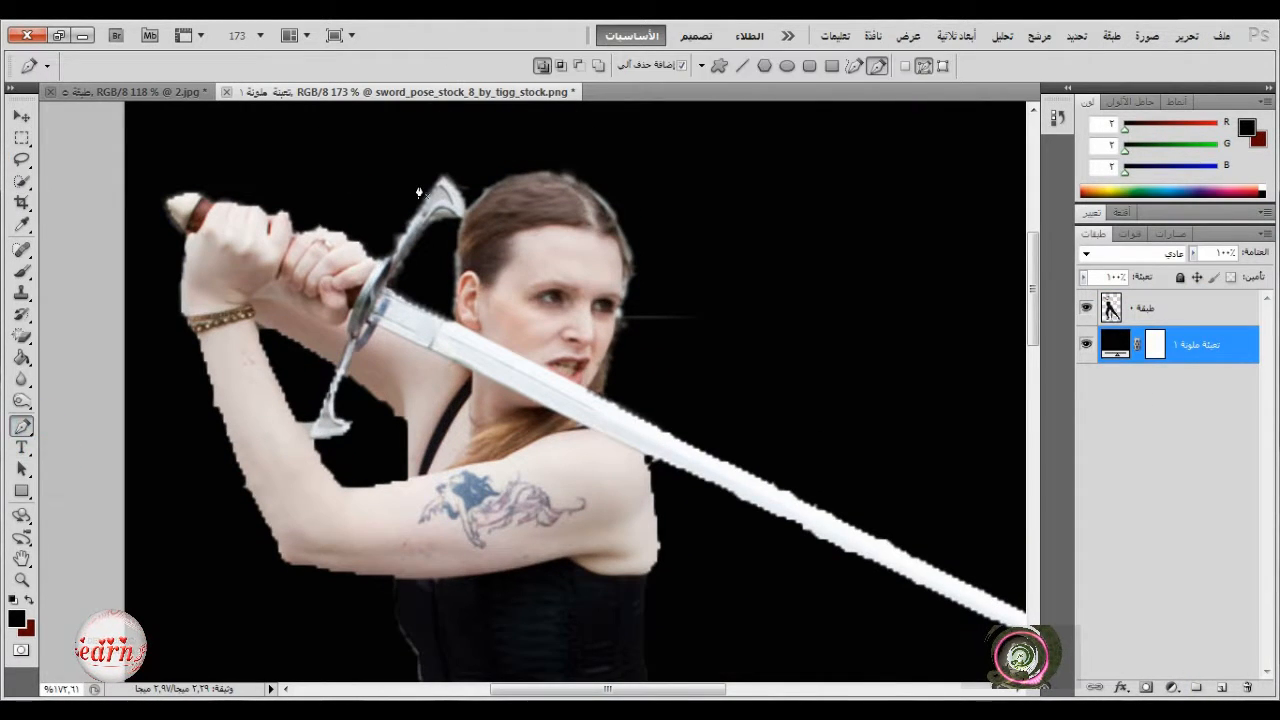
click(378, 261)
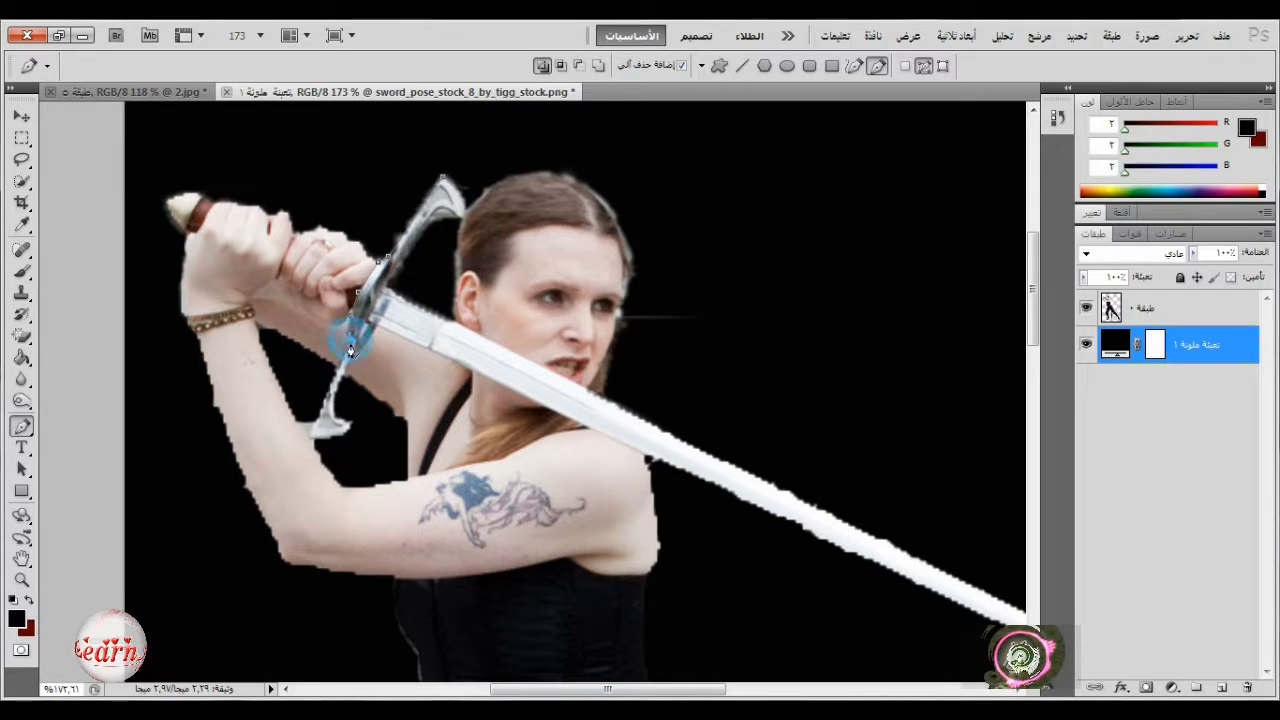
alt+click(319, 416)
click(313, 431)
click(312, 435)
click(328, 436)
click(348, 431)
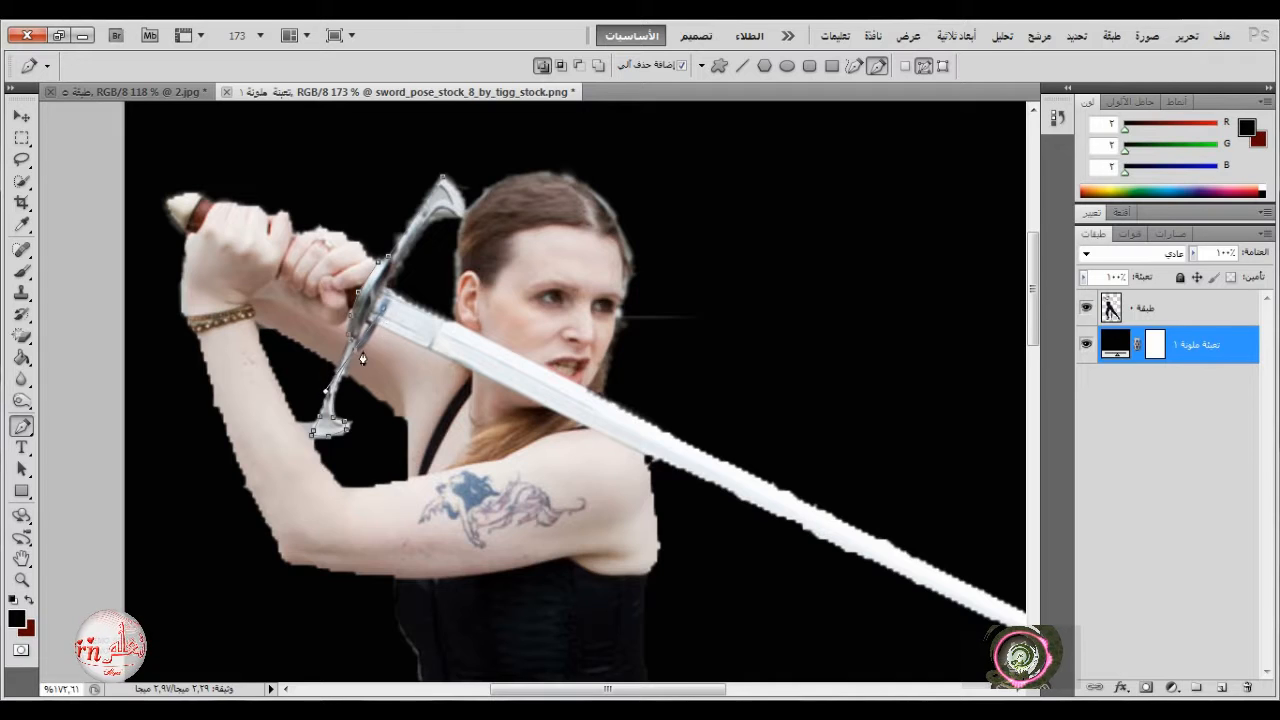
- Continue the path up the crossguard and along the blade's lower edge to the sword's tip
scroll(362, 359, up, 2)
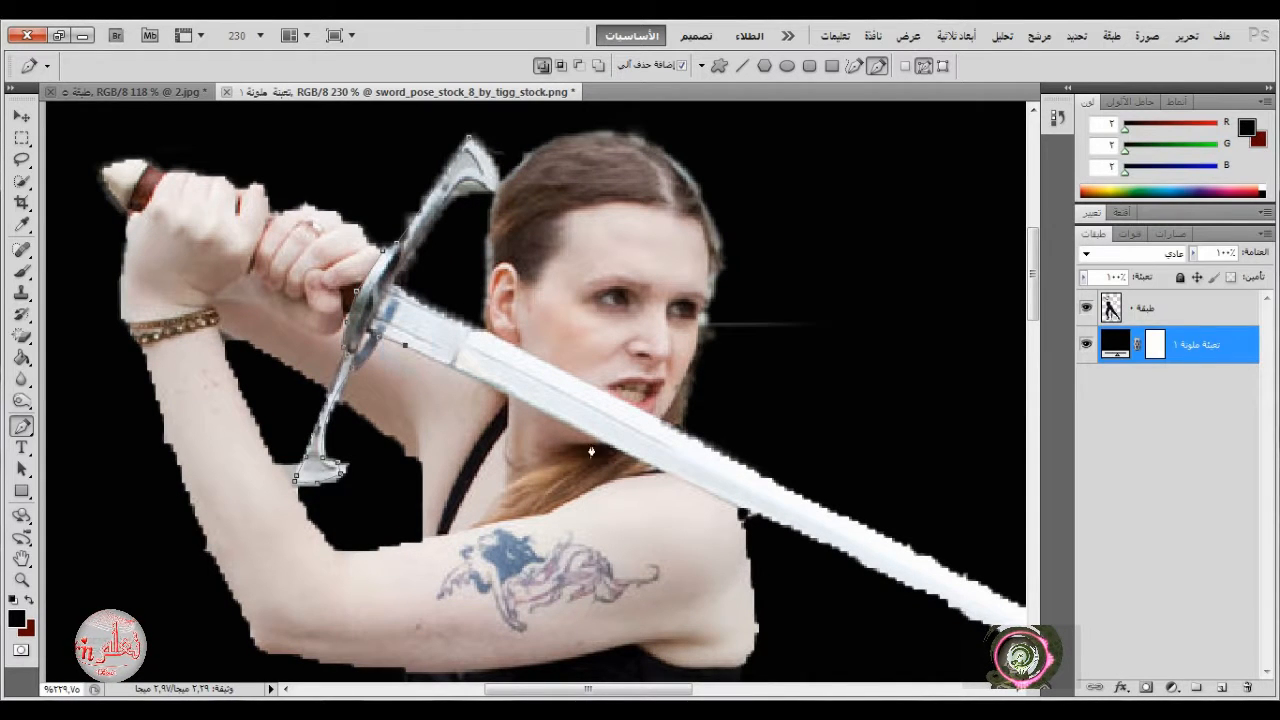
click(740, 513)
drag(683, 689, 754, 690)
scroll(960, 608, down, 2)
click(957, 605)
drag(608, 689, 690, 690)
scroll(767, 612, down, 1)
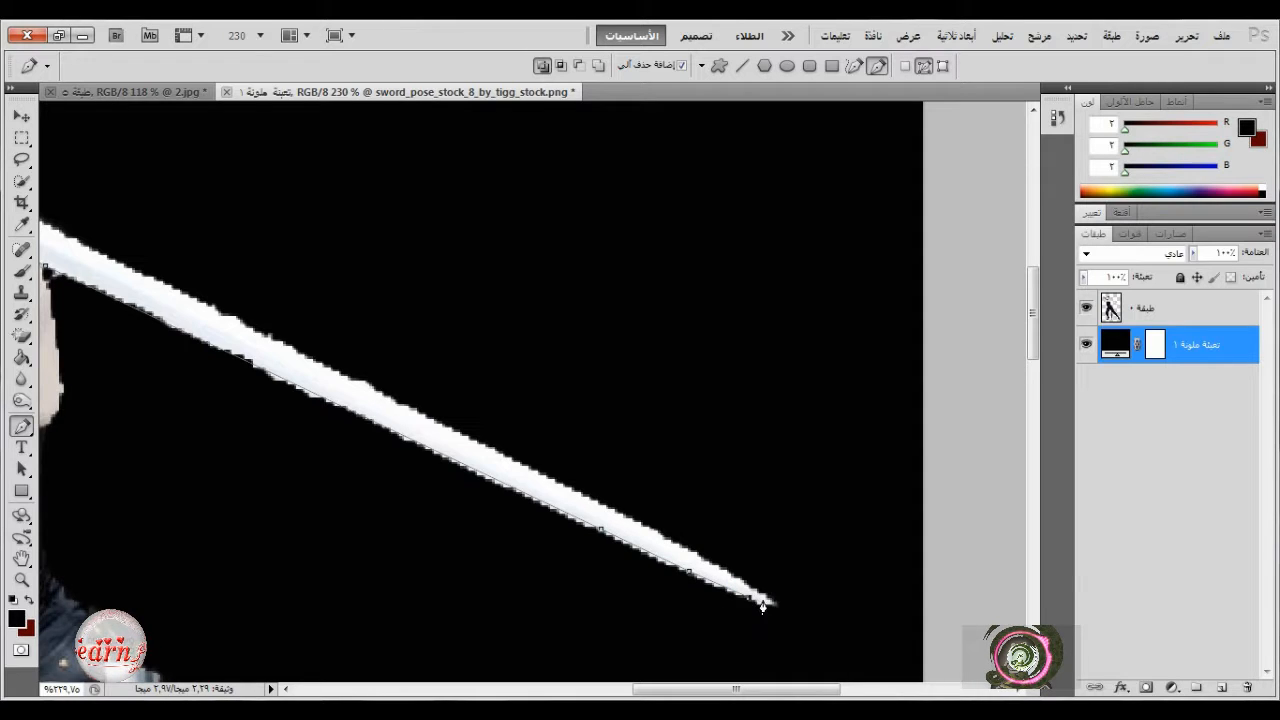
- Trace the blade's upper edge from the tip back to the crossguard and close the path around its upper end
click(725, 572)
click(557, 483)
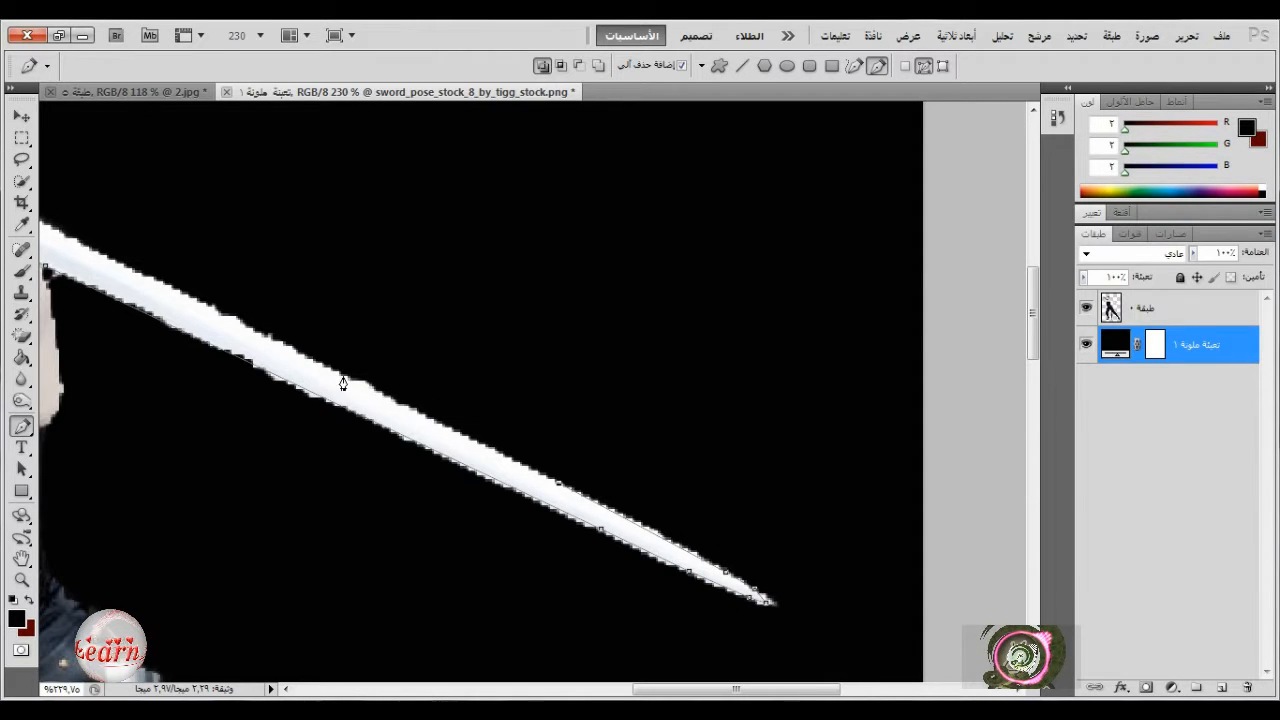
click(343, 378)
drag(736, 689, 632, 689)
scroll(665, 370, up, 1)
click(468, 249)
scroll(440, 260, up, 4)
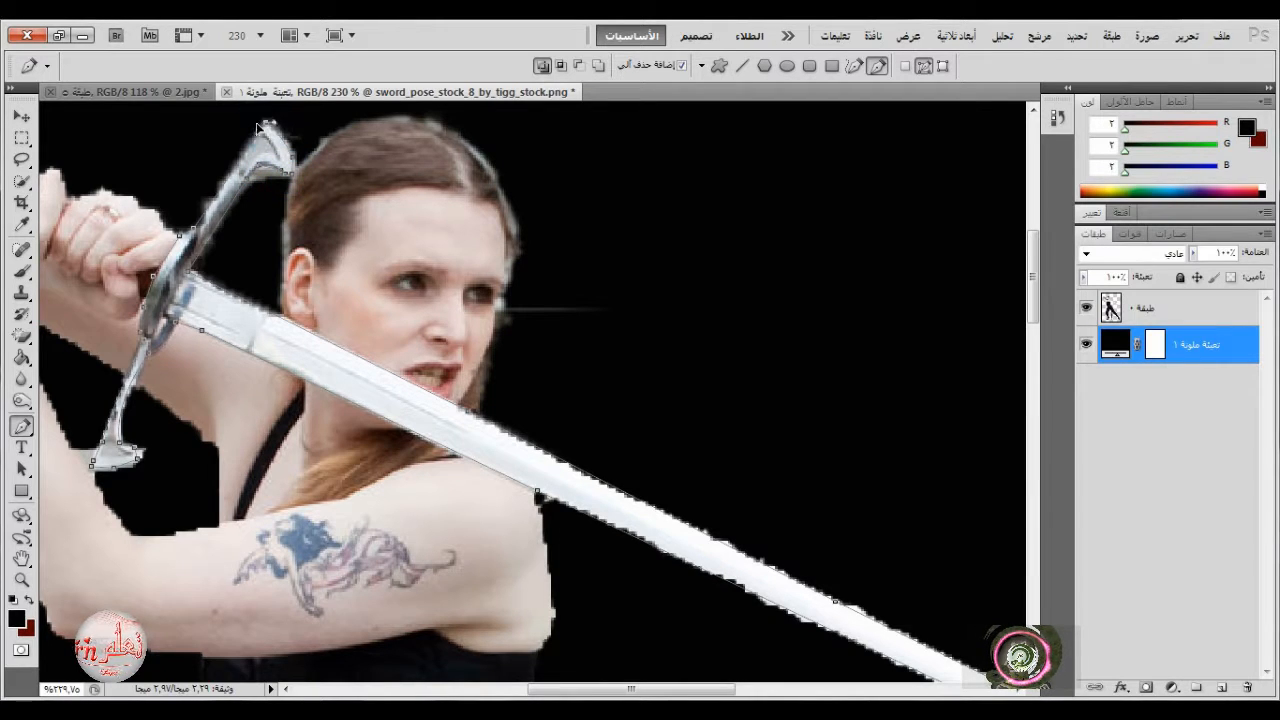
- Convert the finished sword path into a selection
right_click(352, 392)
click(314, 491)
click(571, 217)
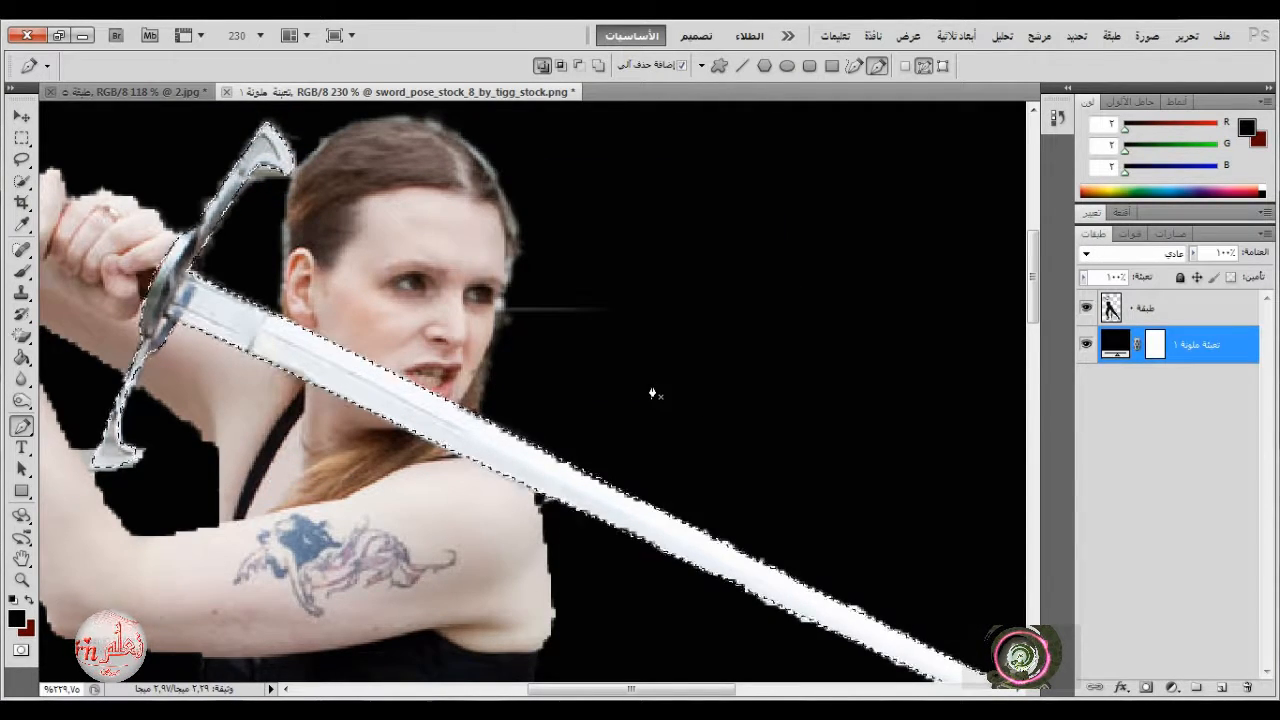
- Mask the swordswoman's layer to the selected sword and copy the masked layer into the 2.jpg beach composite
scroll(757, 497, down, 5)
key(m)
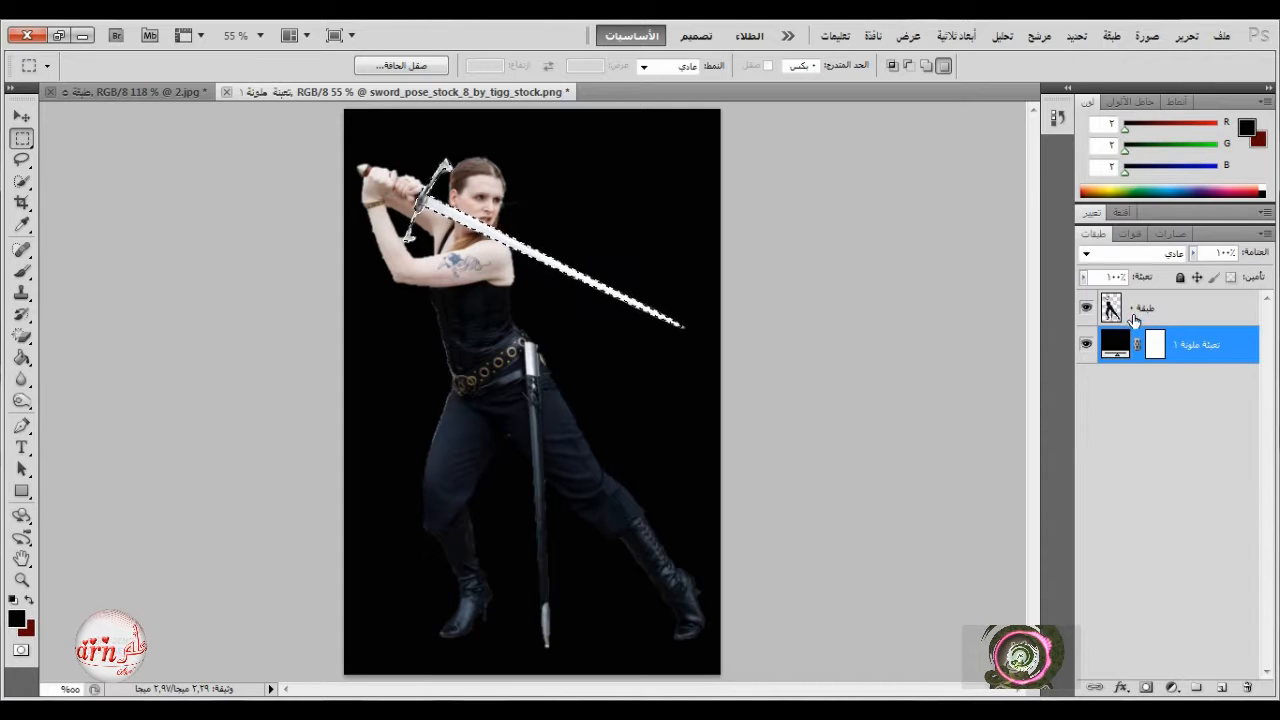
click(1134, 314)
click(1146, 688)
click(22, 116)
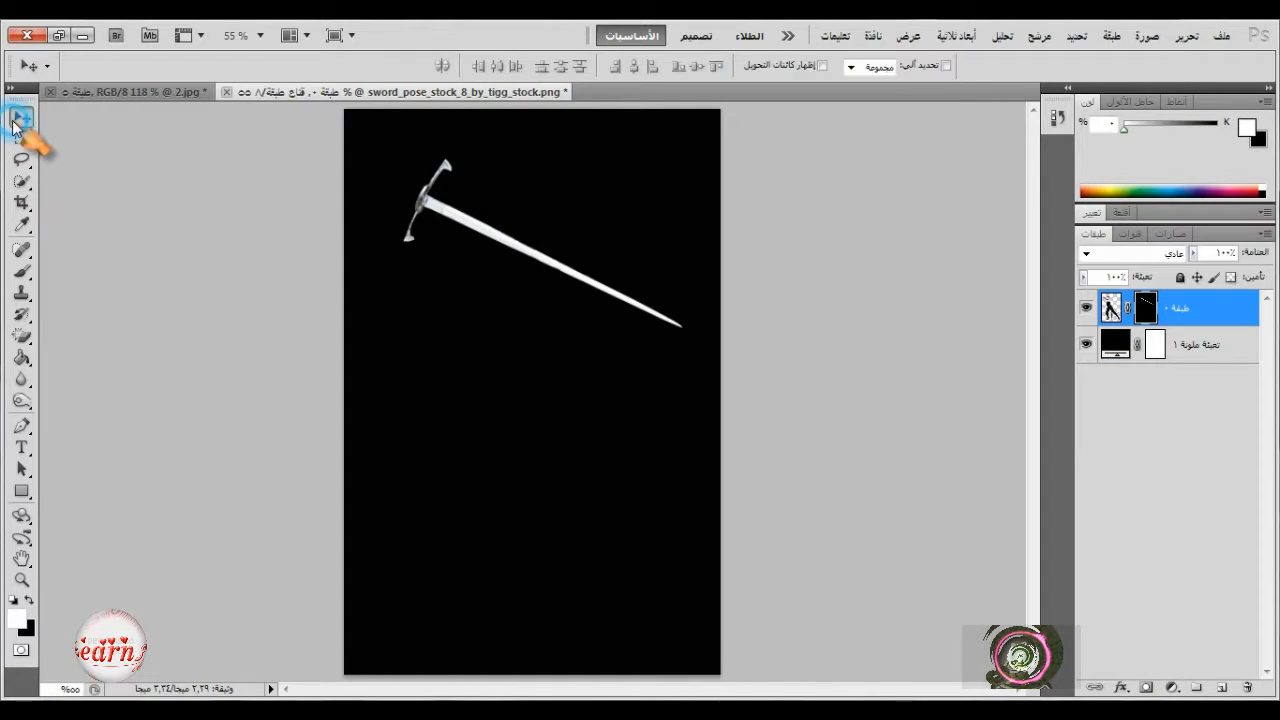
drag(453, 218, 461, 305)
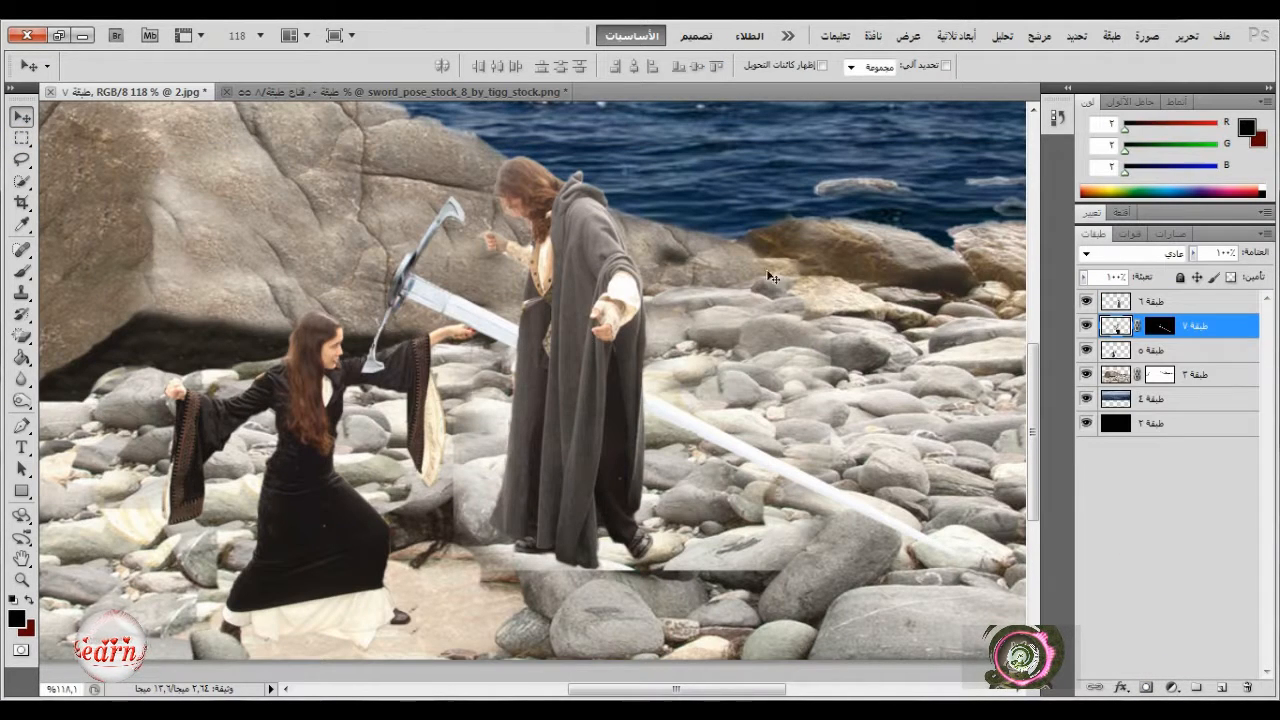
- Free-transform the sword: rotate it about 46.29° counter-clockwise, shrink it to about 25.45% and move it near the woman's outstretched hand
click(1192, 40)
click(996, 374)
drag(988, 553, 971, 514)
drag(240, 132, 613, 547)
drag(740, 569, 516, 242)
click(656, 66)
drag(668, 262, 652, 330)
drag(1017, 442, 692, 392)
drag(606, 379, 665, 377)
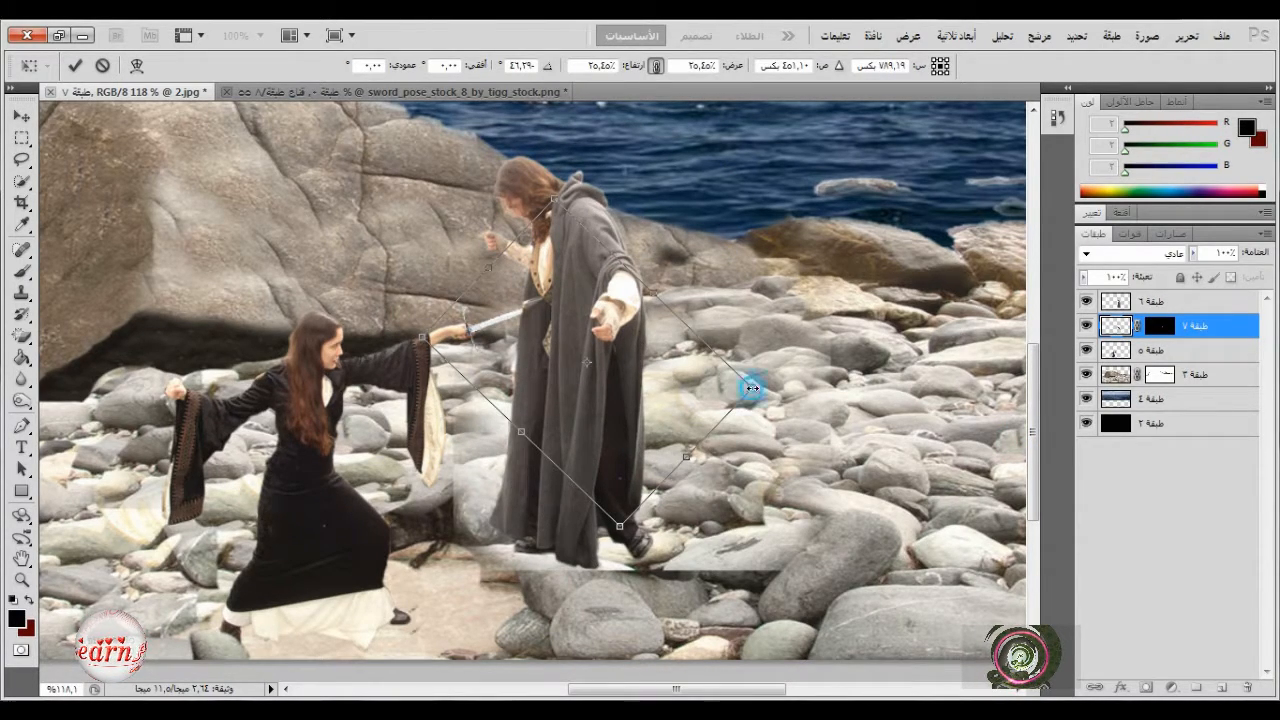
- Enlarge the sword to about 34.82% and align its hilt with the woman's outstretched hand
drag(751, 388, 873, 407)
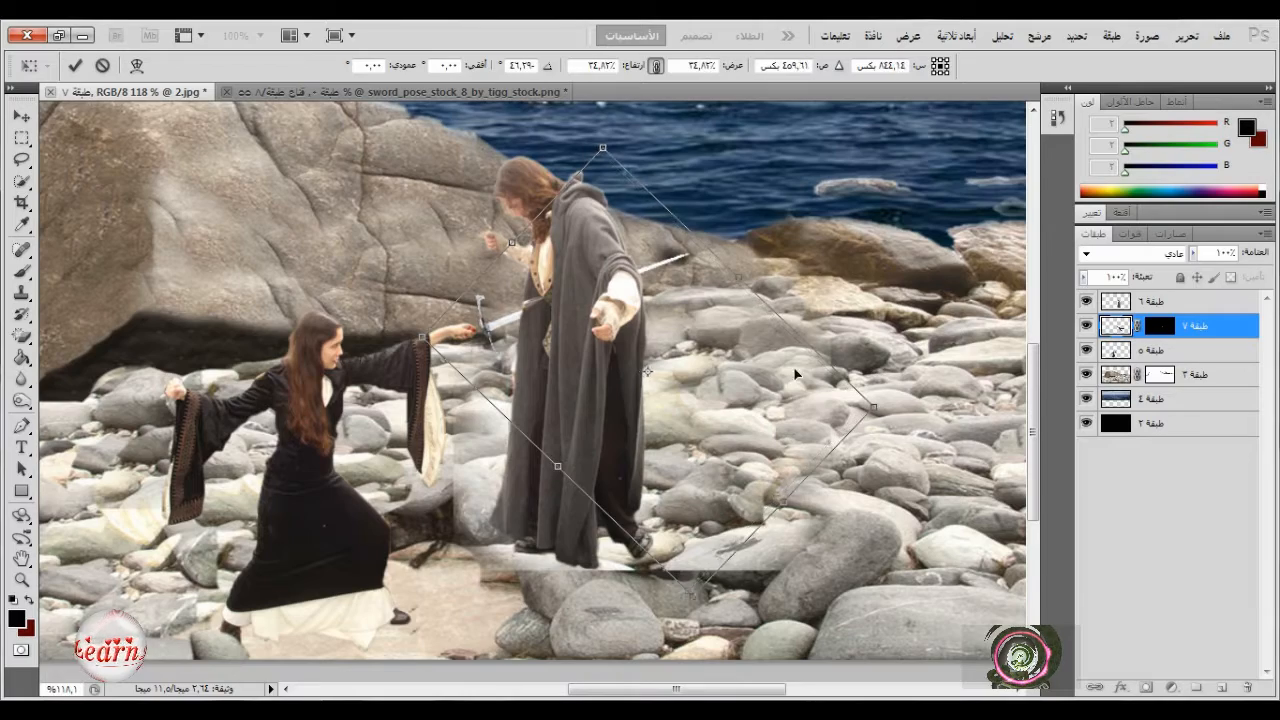
drag(795, 373, 768, 373)
scroll(490, 316, up, 5)
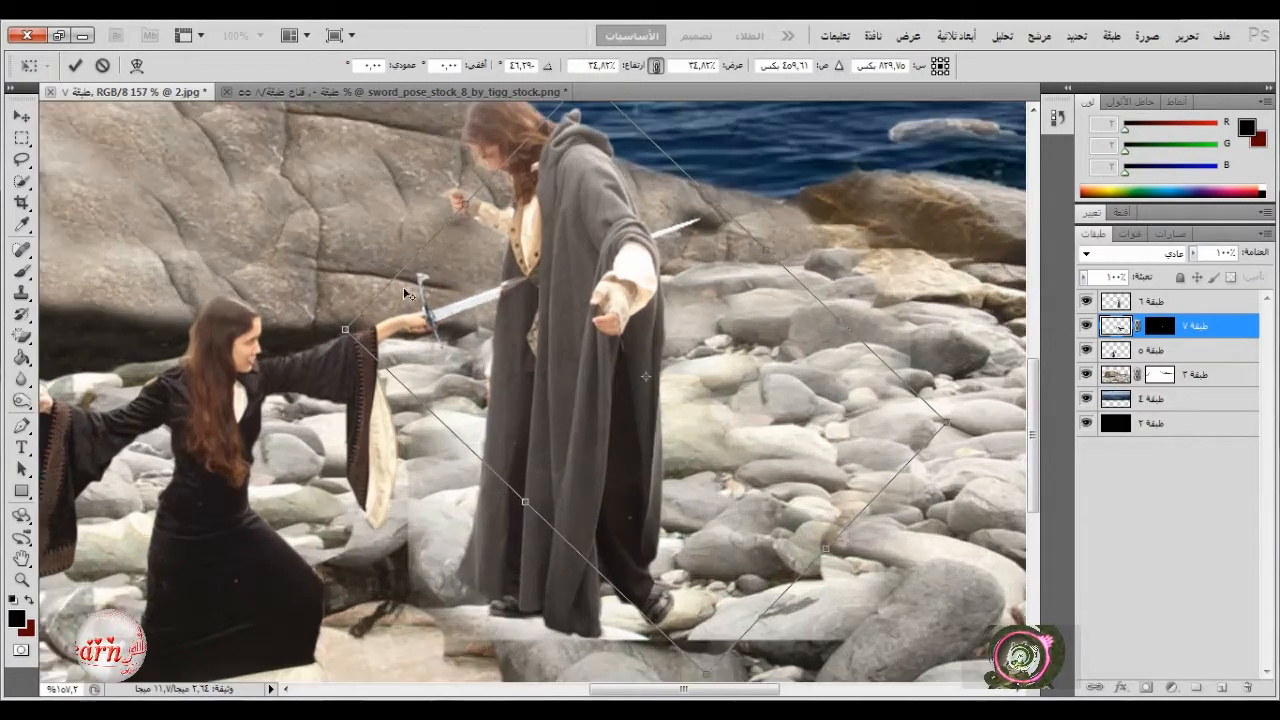
mouse_move(563, 315)
mouse_down()
mouse_move(571, 303)
mouse_move(581, 314)
mouse_up()
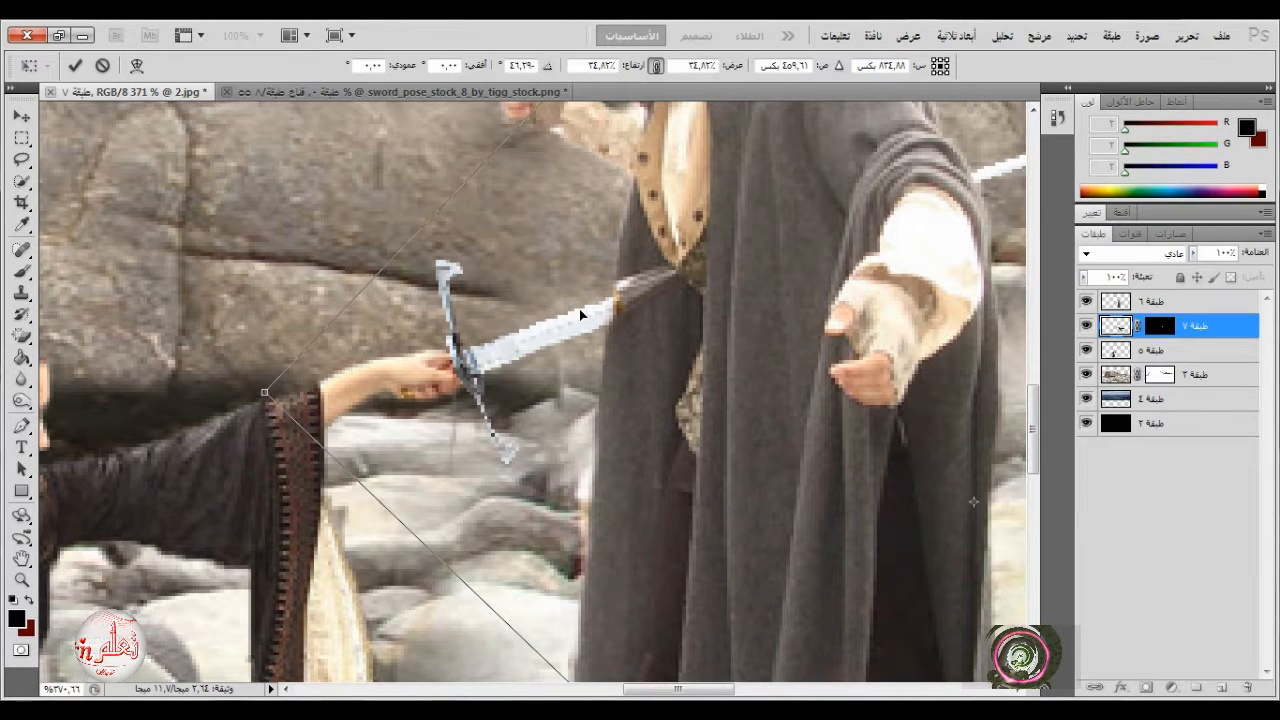
key(Right)
key(Right)
key(Up)
key(Up)
key(Up)
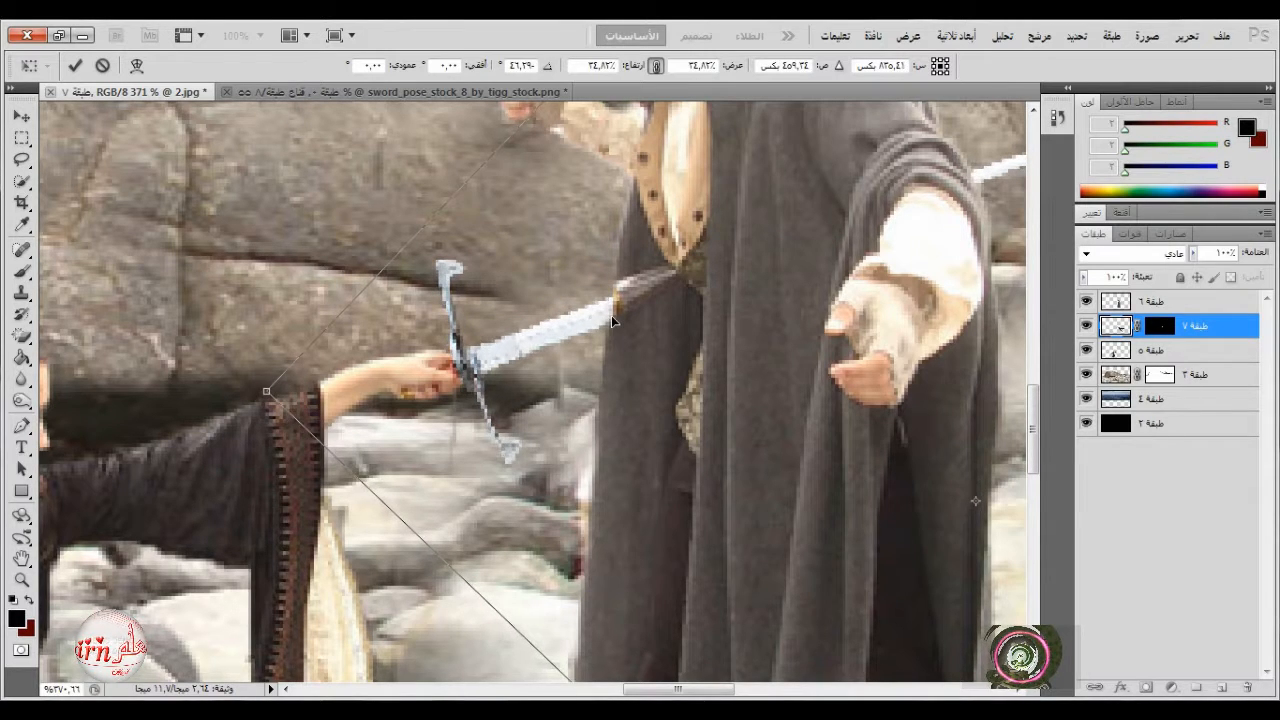
- Scale the sword up to about 36.33% and reposition its crossguard against the woman's fist
scroll(604, 362, down, 5)
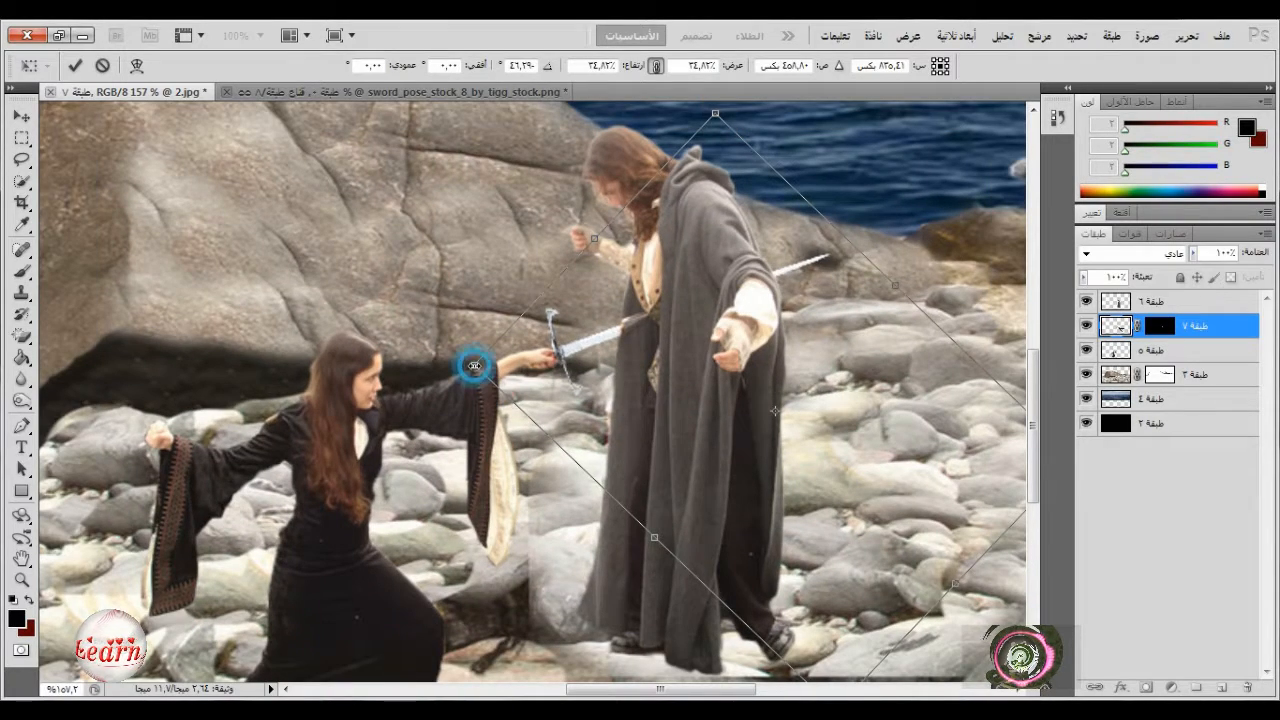
drag(474, 366, 448, 362)
mouse_move(569, 386)
mouse_down()
mouse_move(594, 380)
mouse_move(586, 391)
mouse_up()
scroll(588, 385, up, 3)
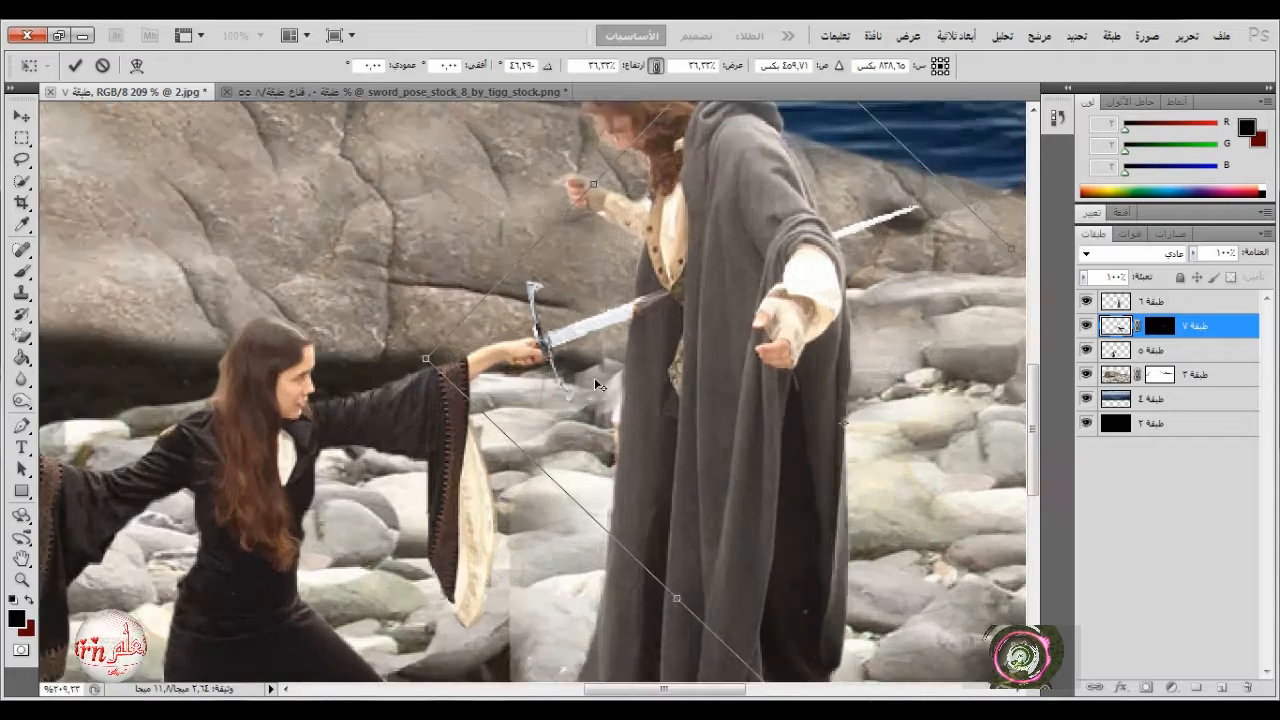
key(alt+space)
click(592, 338)
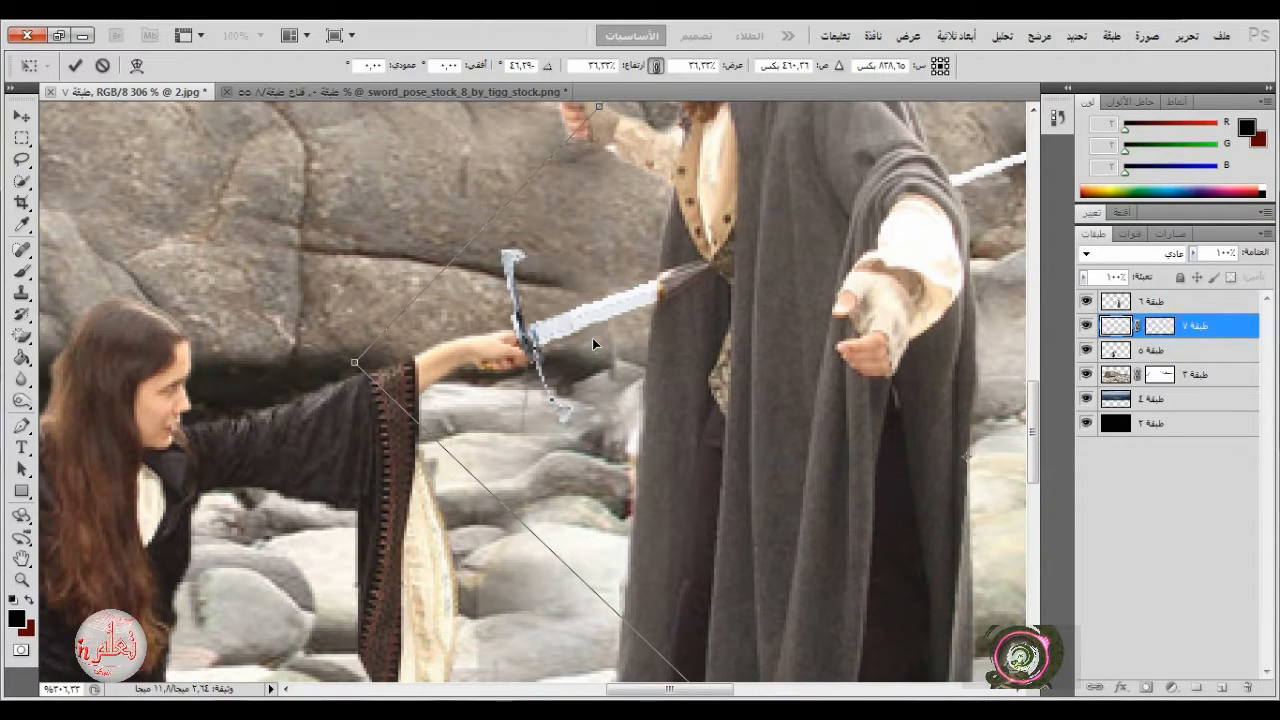
drag(592, 337, 607, 340)
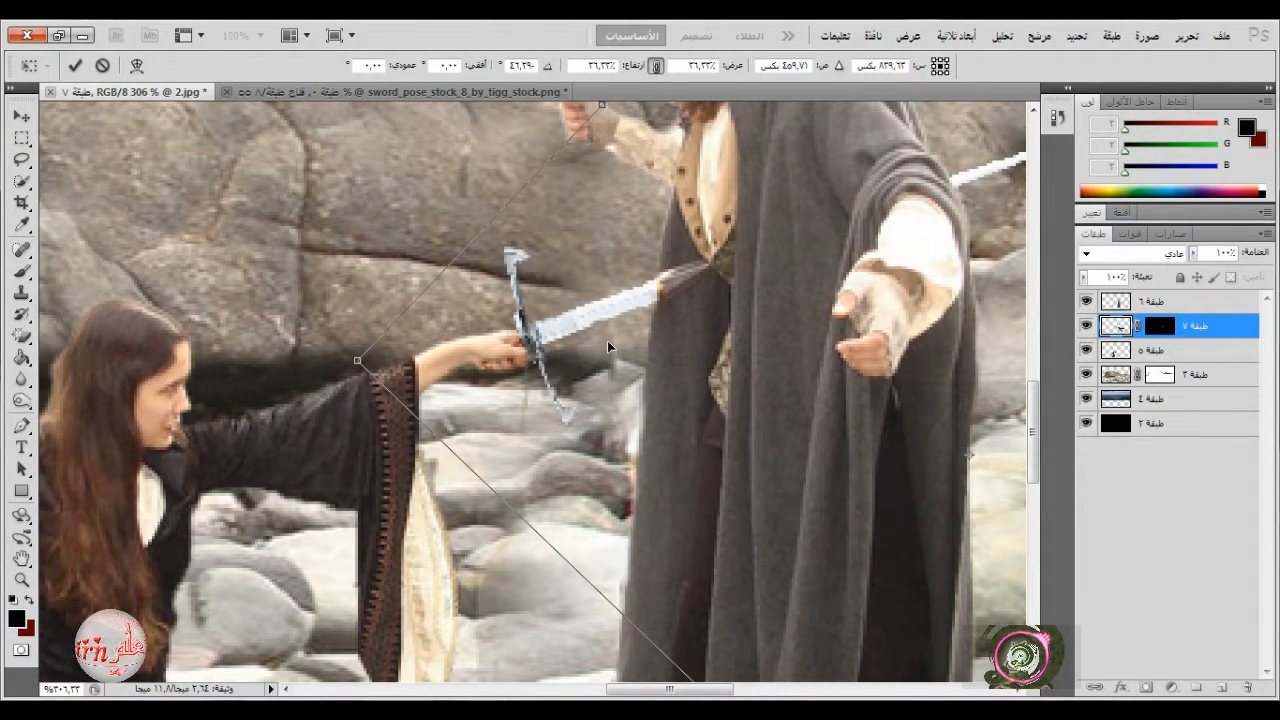
key(Right)
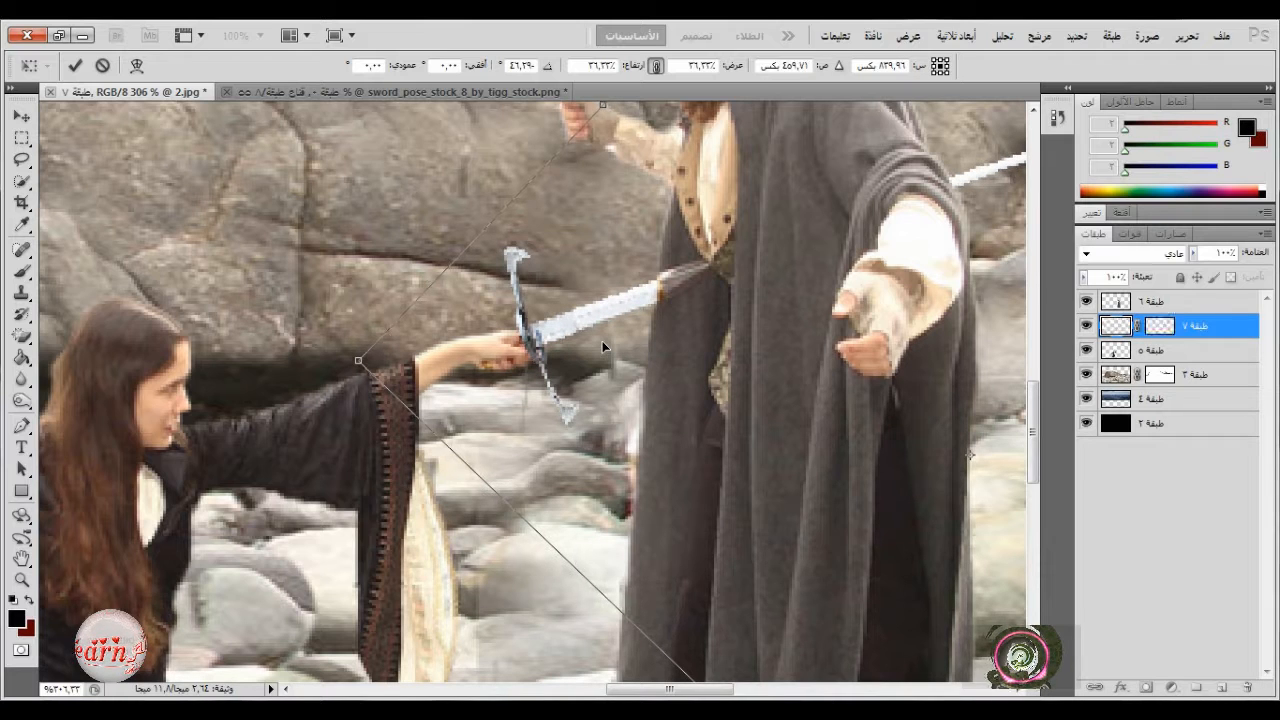
- Fine-tune the sword to about 36.58% scale and 47.18° counter-clockwise rotation at the woman's fist, and apply the transform
drag(356, 358, 349, 357)
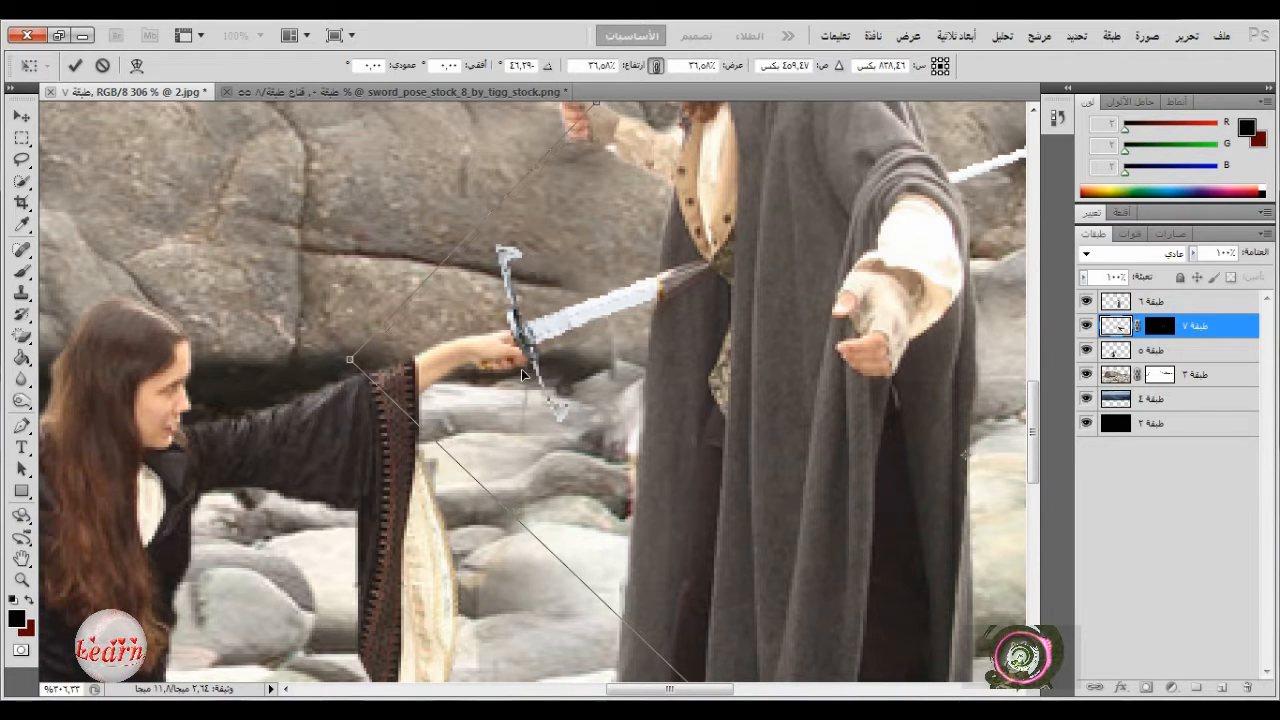
drag(553, 365, 564, 371)
scroll(872, 442, up, 3)
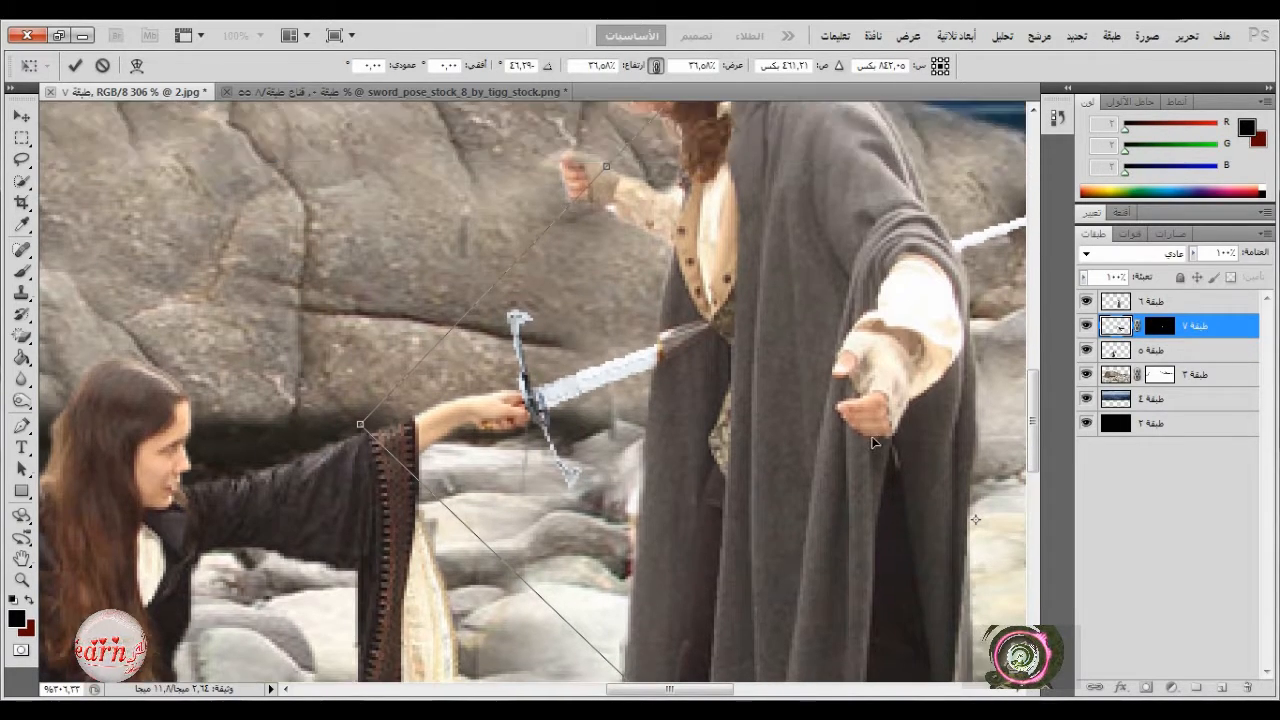
drag(431, 535, 438, 544)
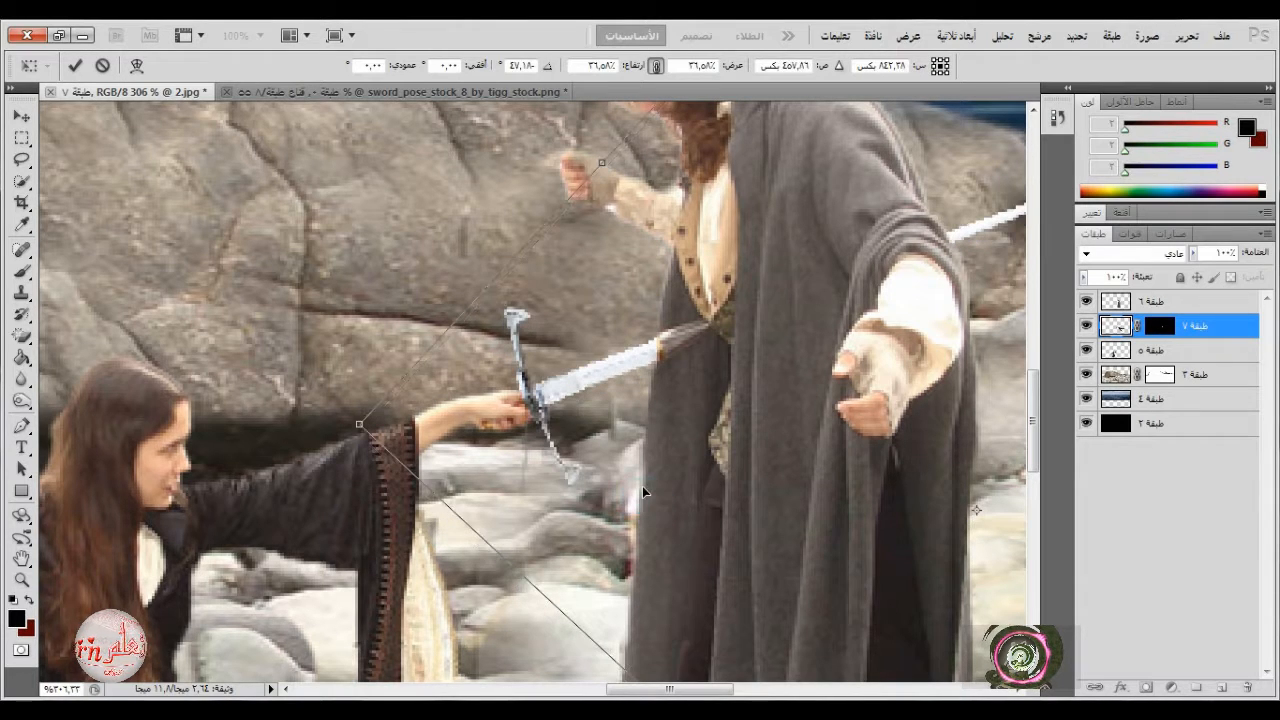
key(Return)
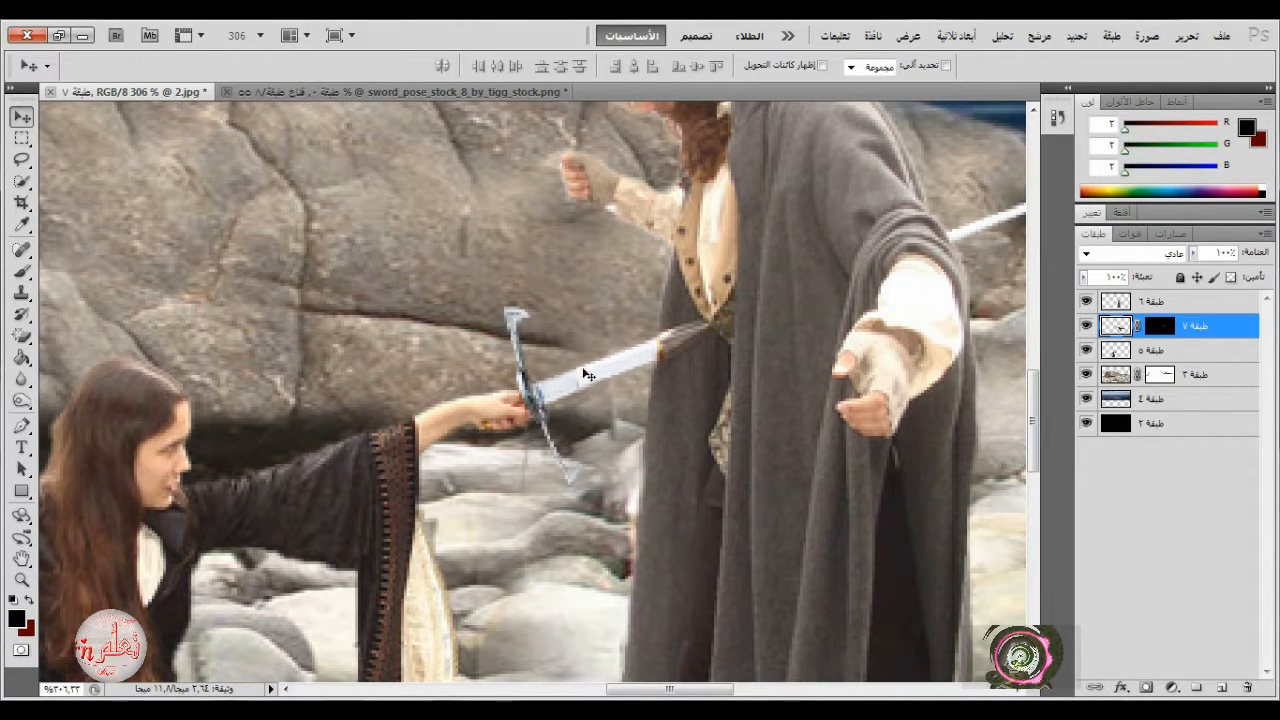
- Move the sword's layer to the top of the stack, in front of the cloaked man
scroll(603, 343, down, 3)
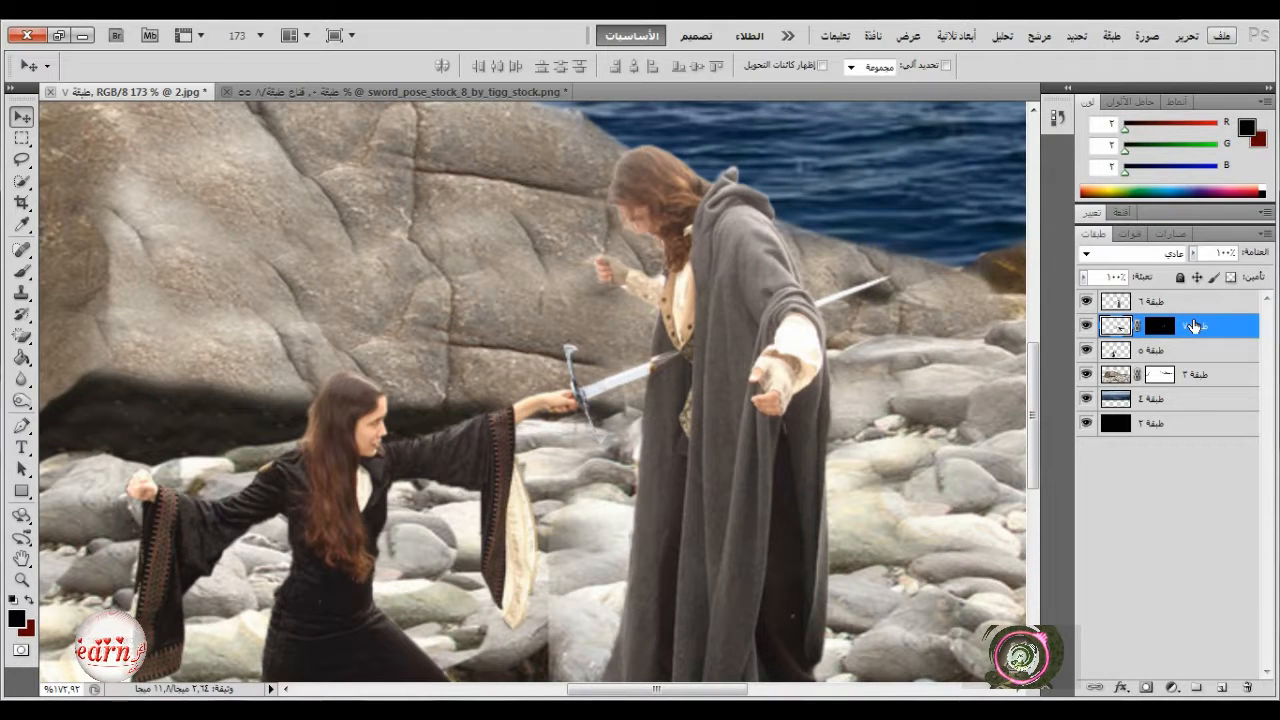
click(1160, 326)
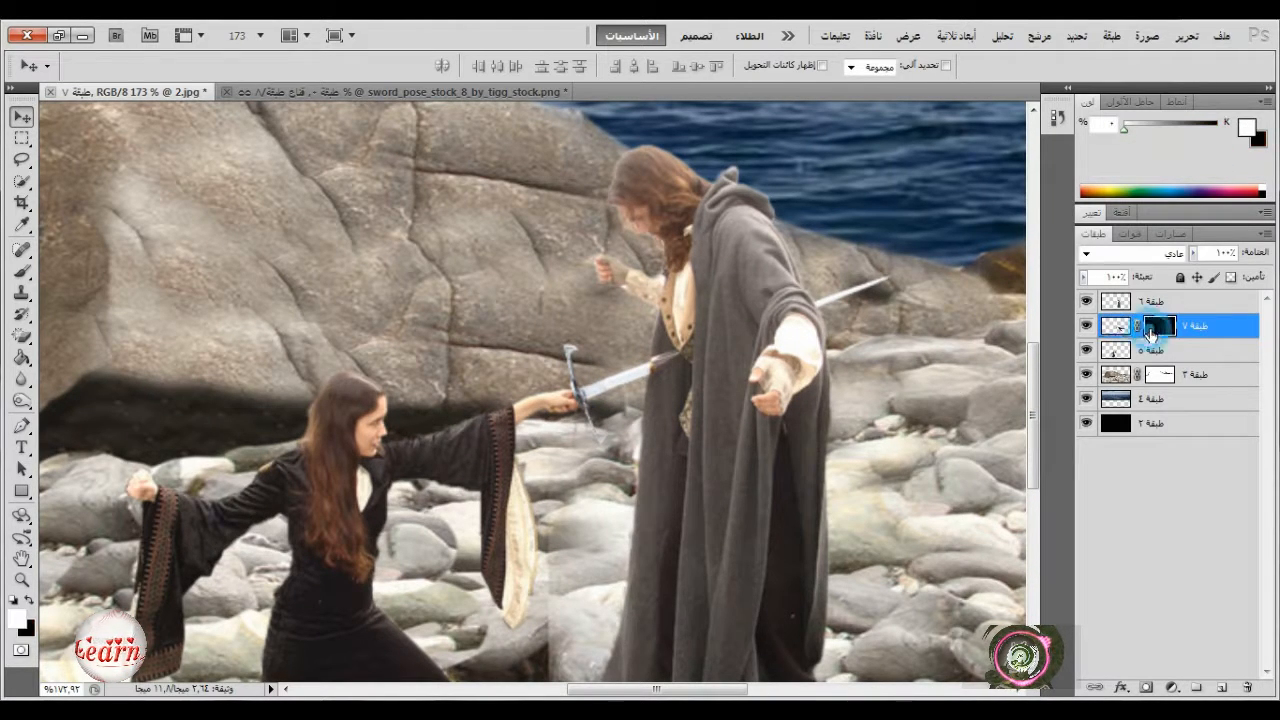
drag(1190, 328, 1128, 318)
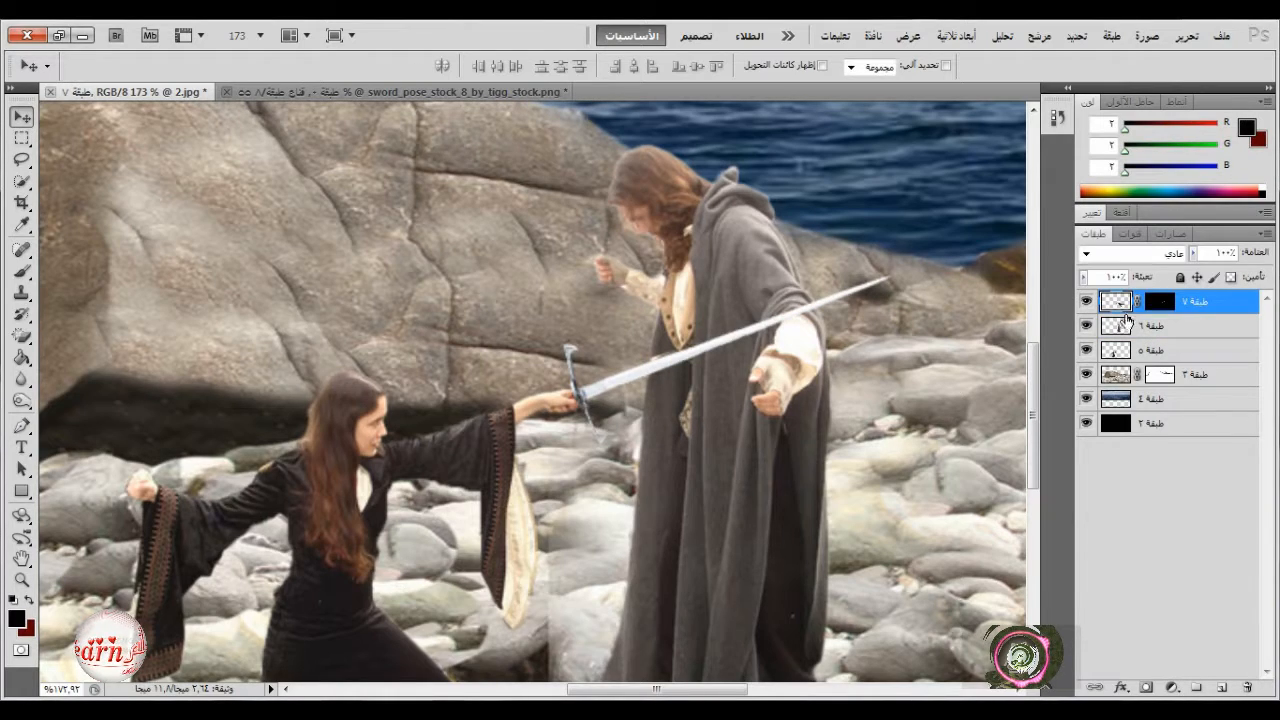
- Select the sword layer's mask, lower the layer's opacity to 45%, and set the brush flow to 100%
scroll(695, 447, up, 3)
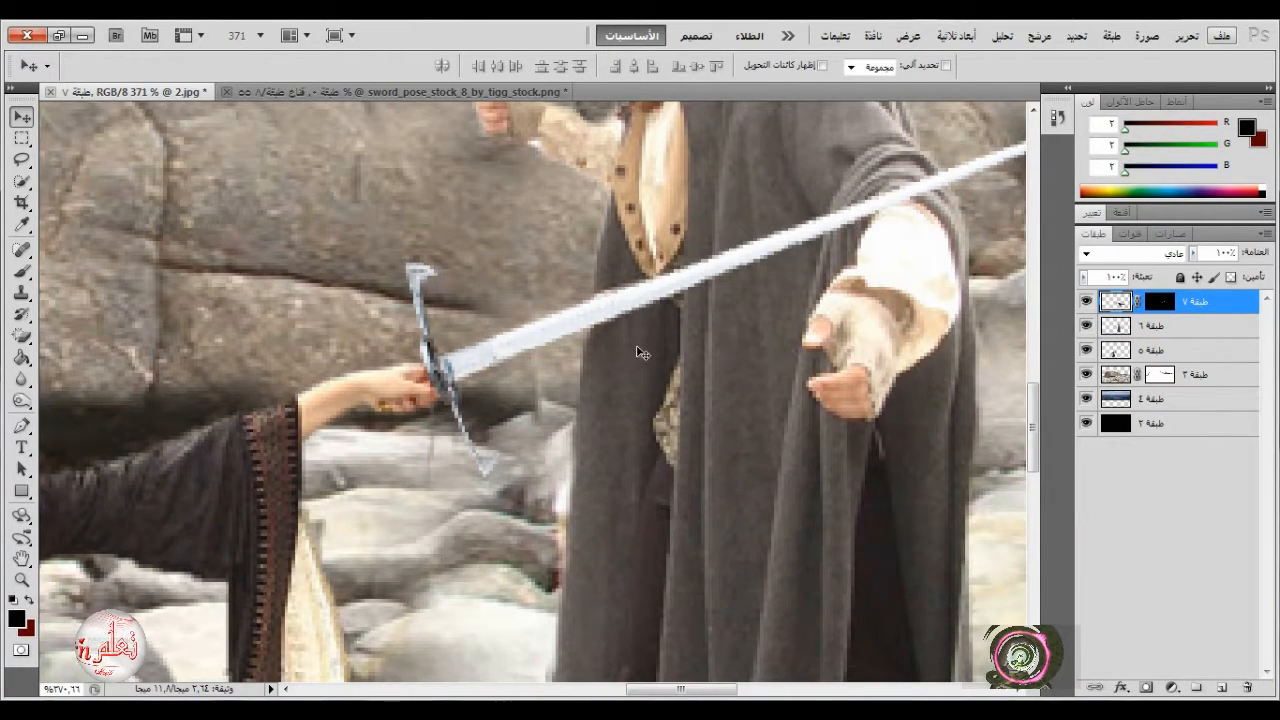
click(24, 271)
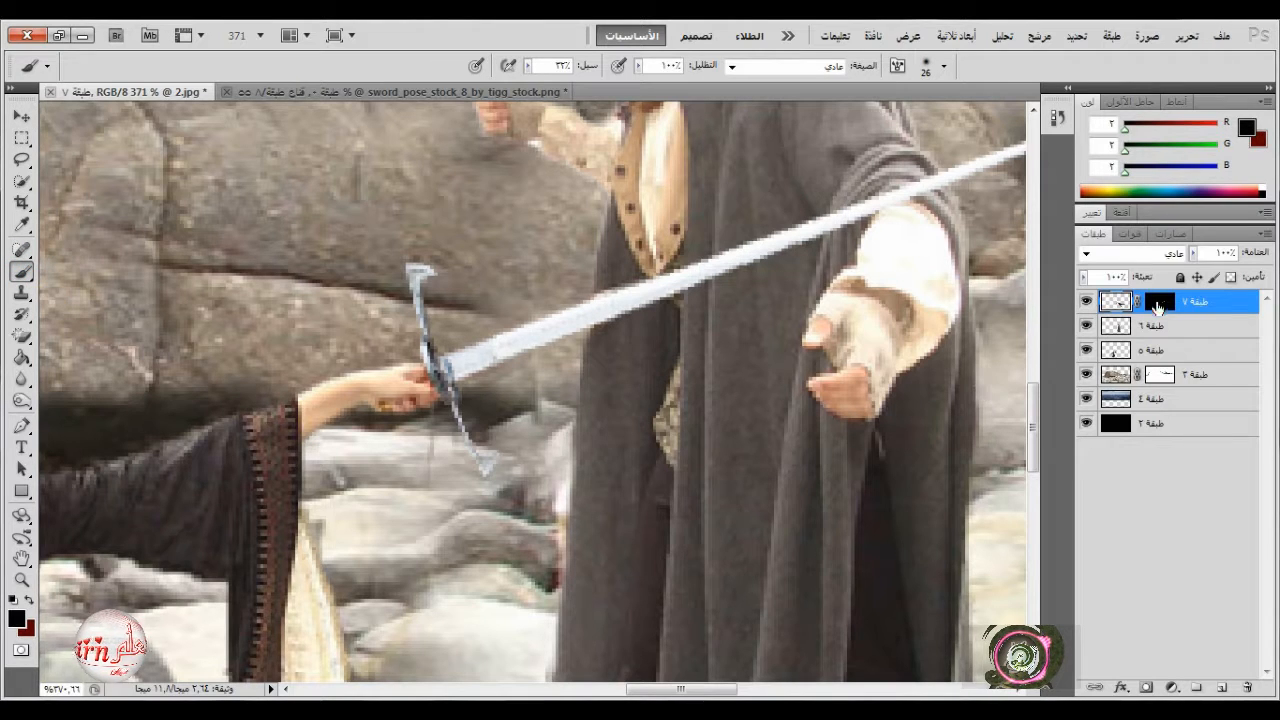
click(1157, 303)
click(1192, 253)
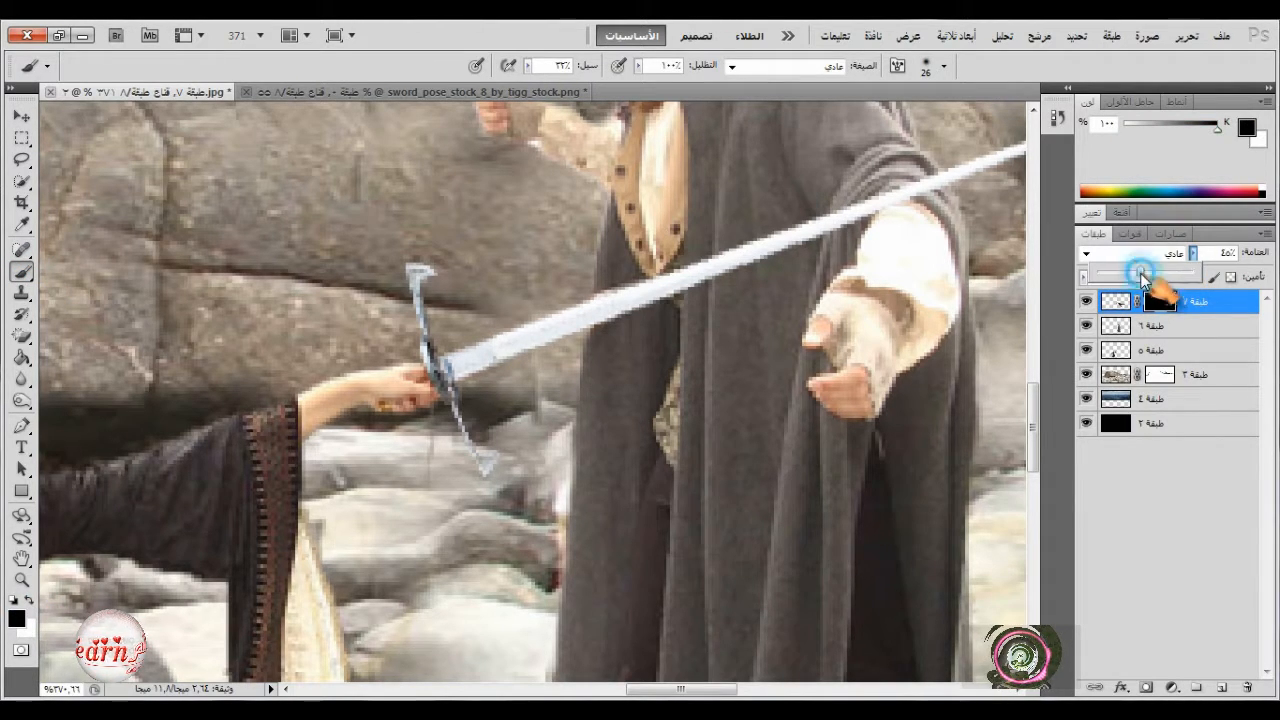
click(1146, 280)
click(528, 66)
click(527, 84)
drag(527, 84, 680, 265)
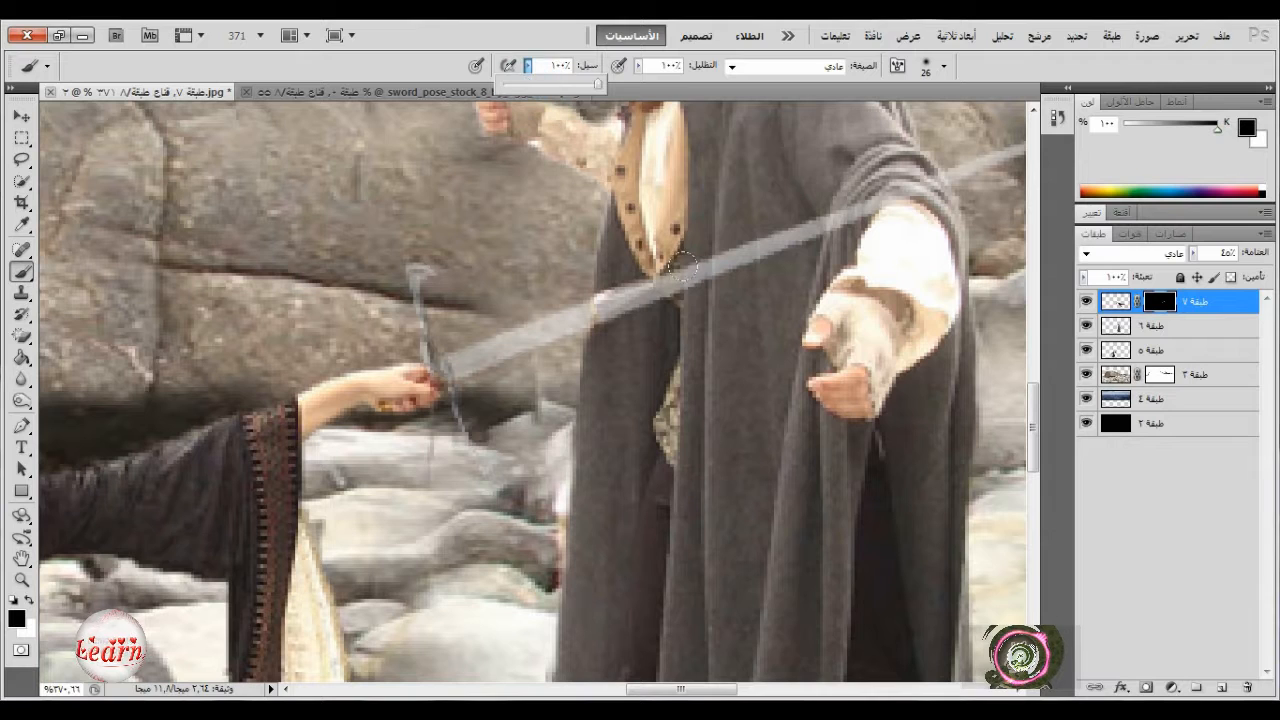
- Mask out the blade where it crosses the man's cloak with a hard 26 px black brush, and restore the layer's opacity to 100%
right_click(774, 320)
click(854, 434)
click(697, 264)
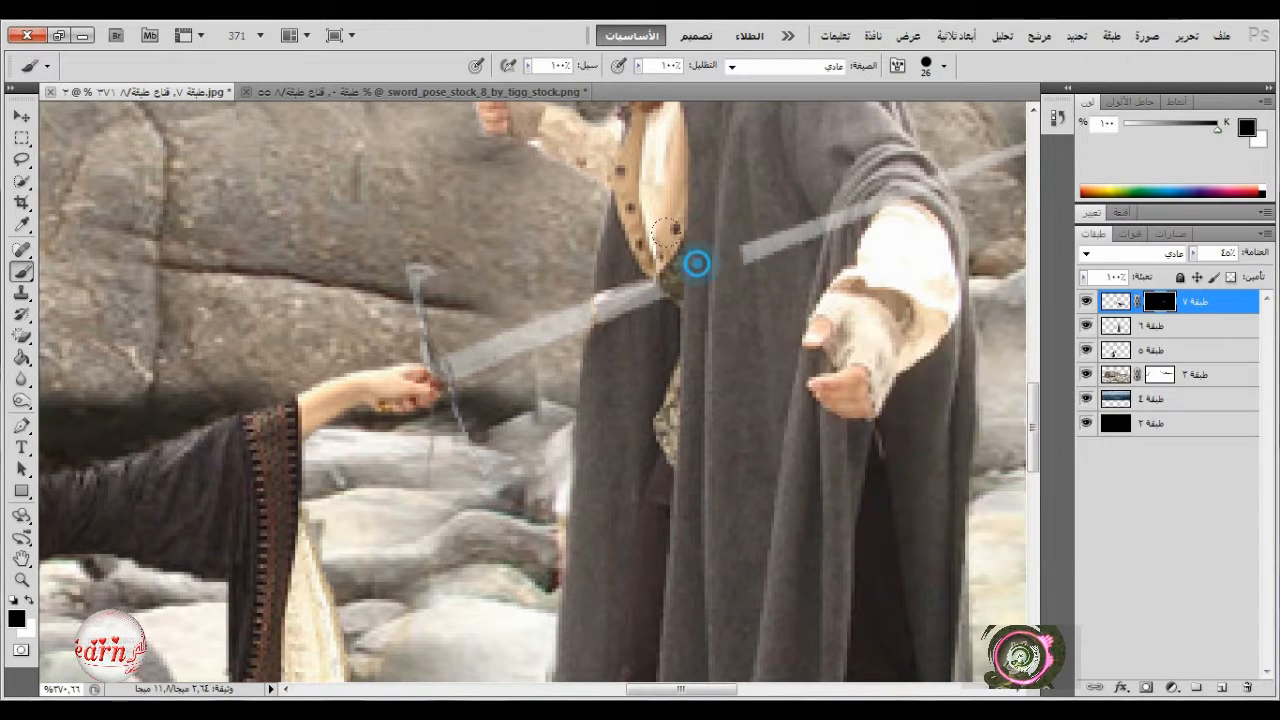
click(904, 203)
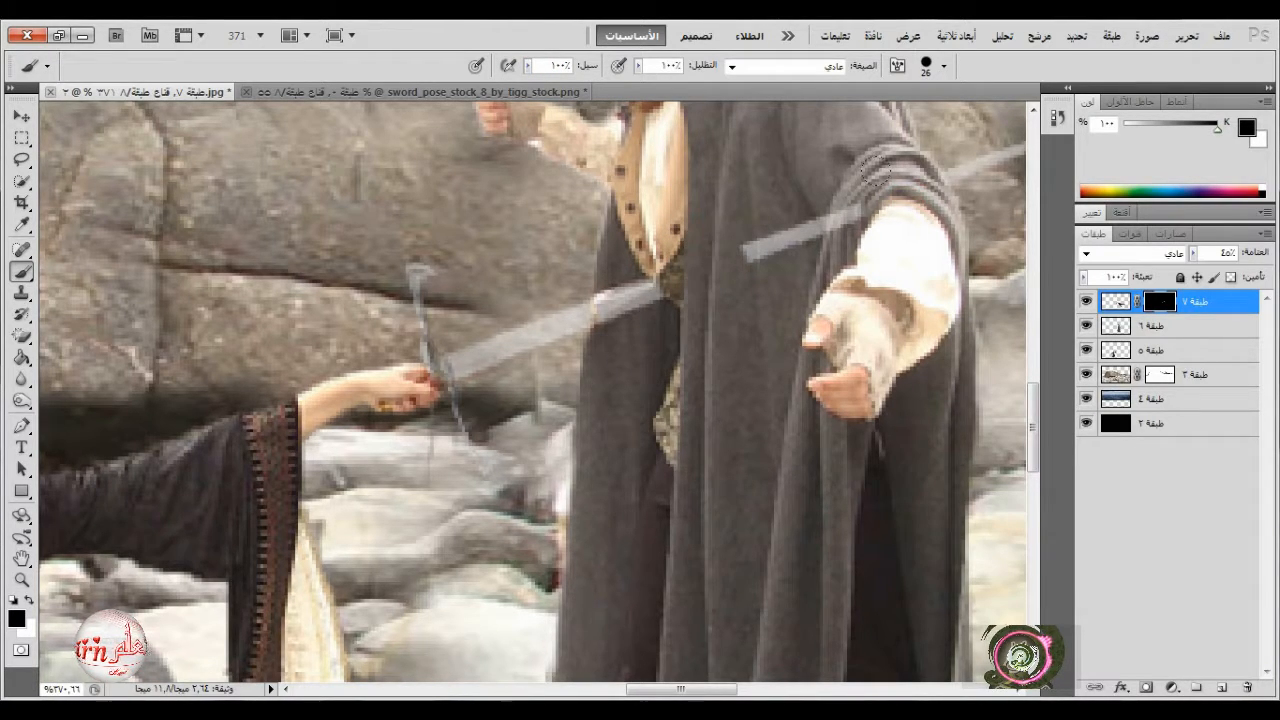
drag(1192, 252, 1268, 285)
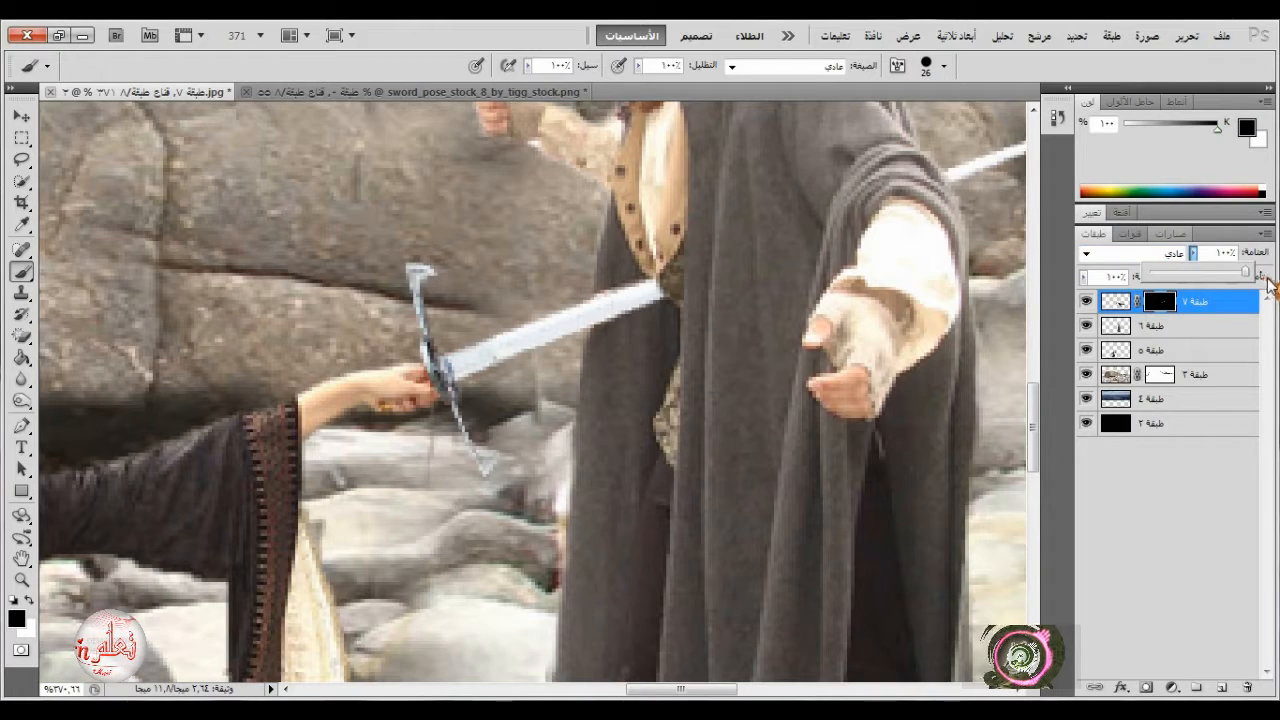
click(693, 257)
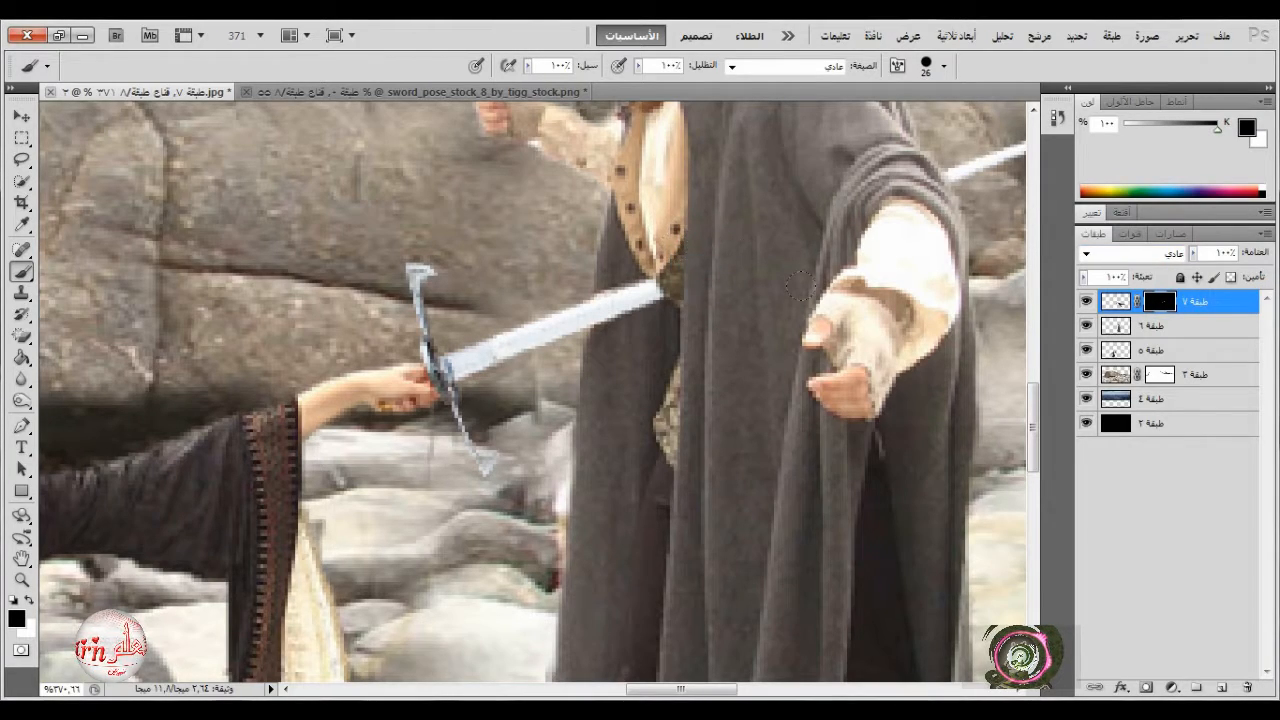
- Examine how the sword passes through the cloaked man, both close up and across the whole composite
key(ctrl+0)
scroll(722, 455, down, 2)
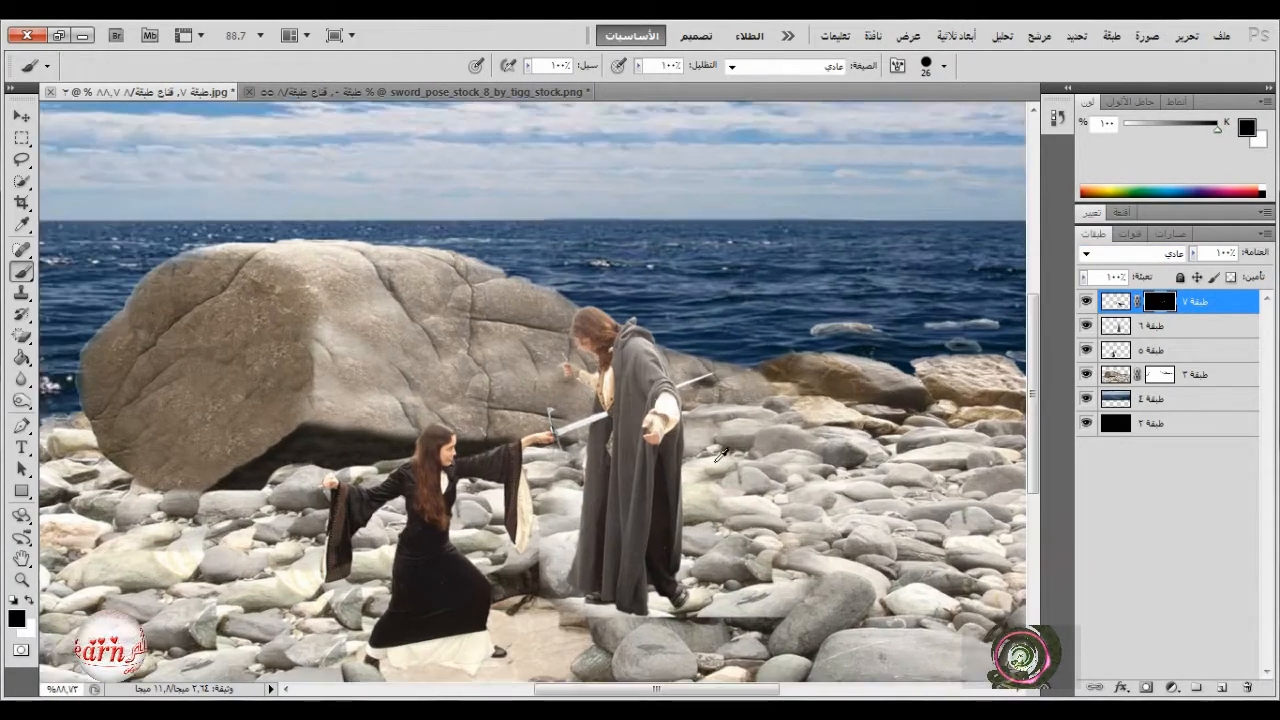
scroll(722, 455, up, 3)
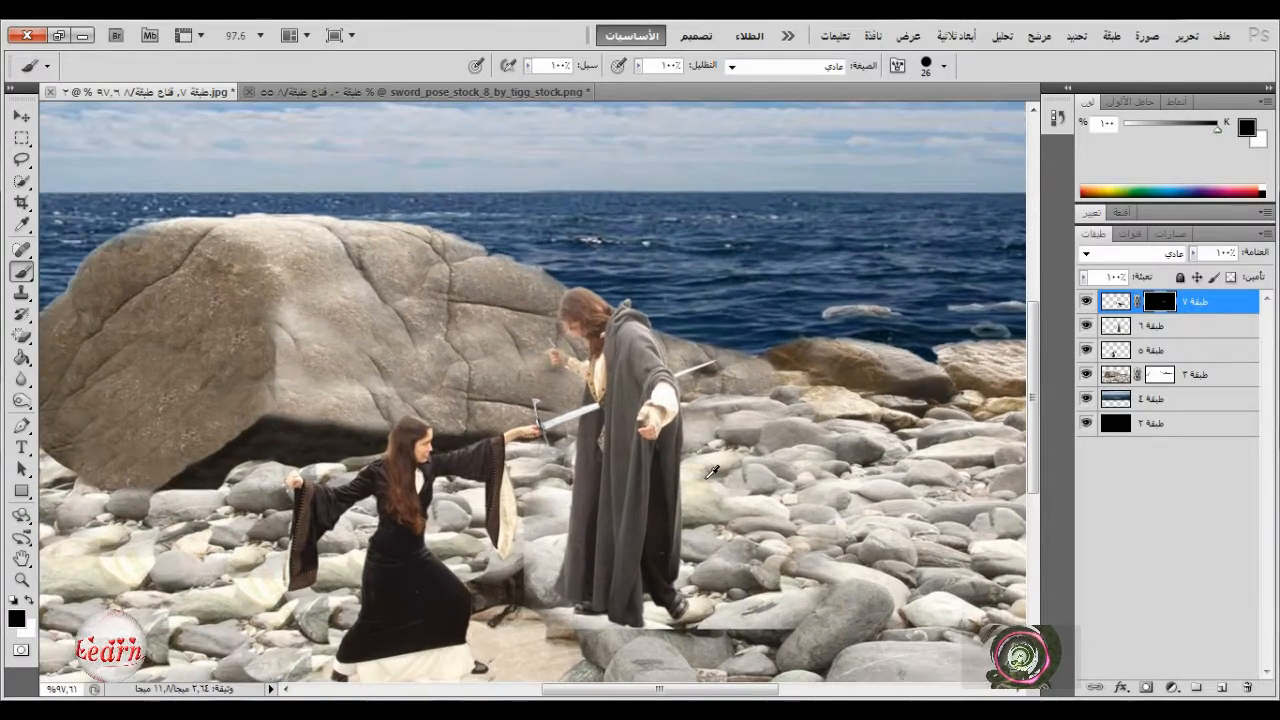
scroll(840, 488, down, 3)
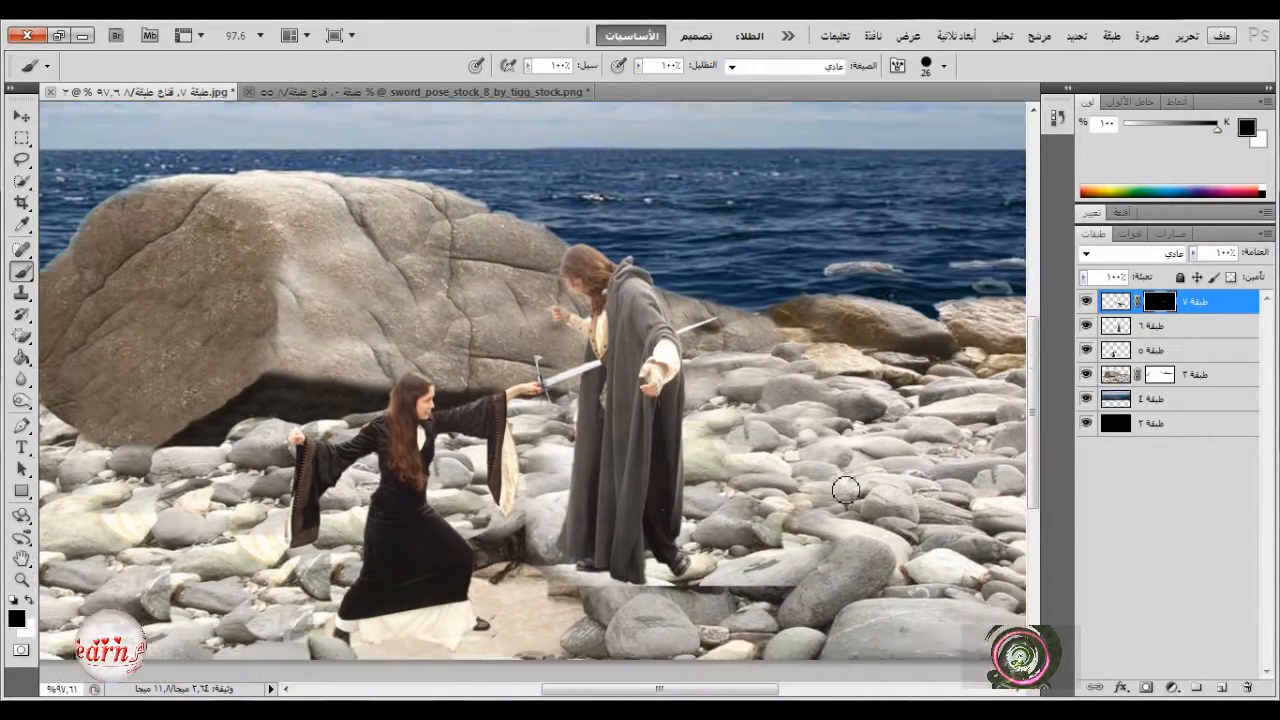
key(v)
ctrl+click(630, 384)
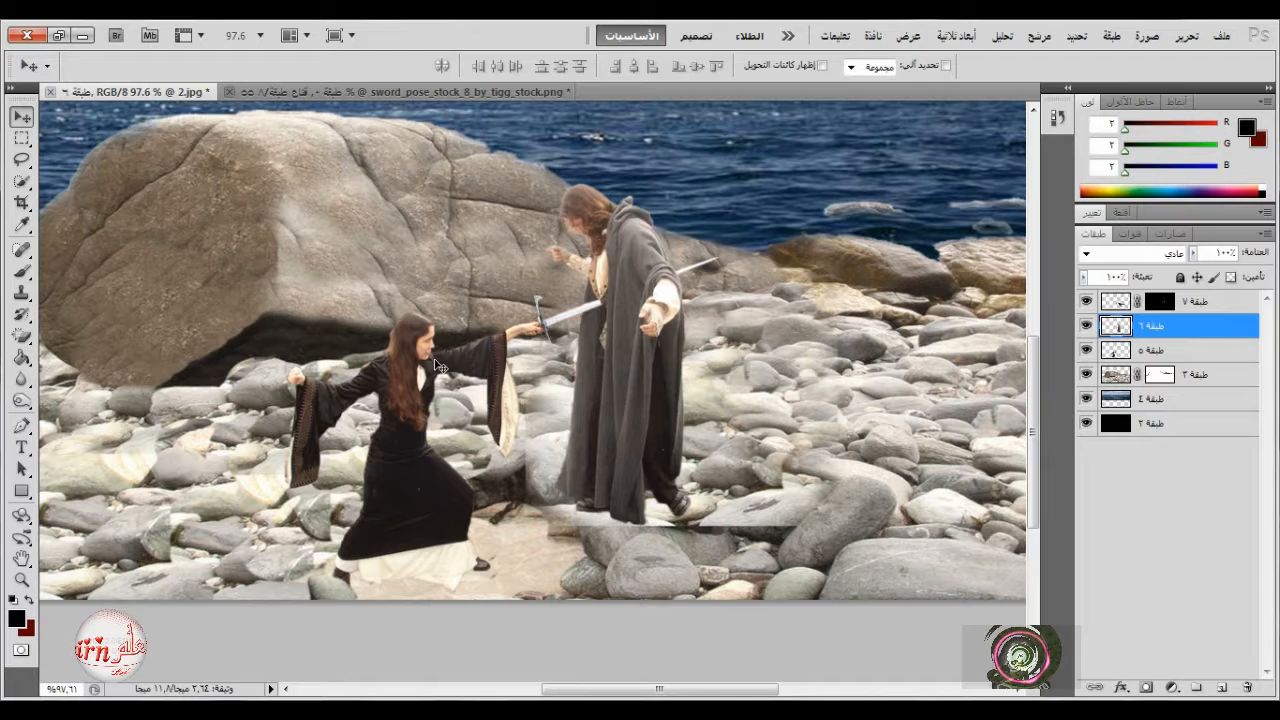
scroll(538, 340, down, 4)
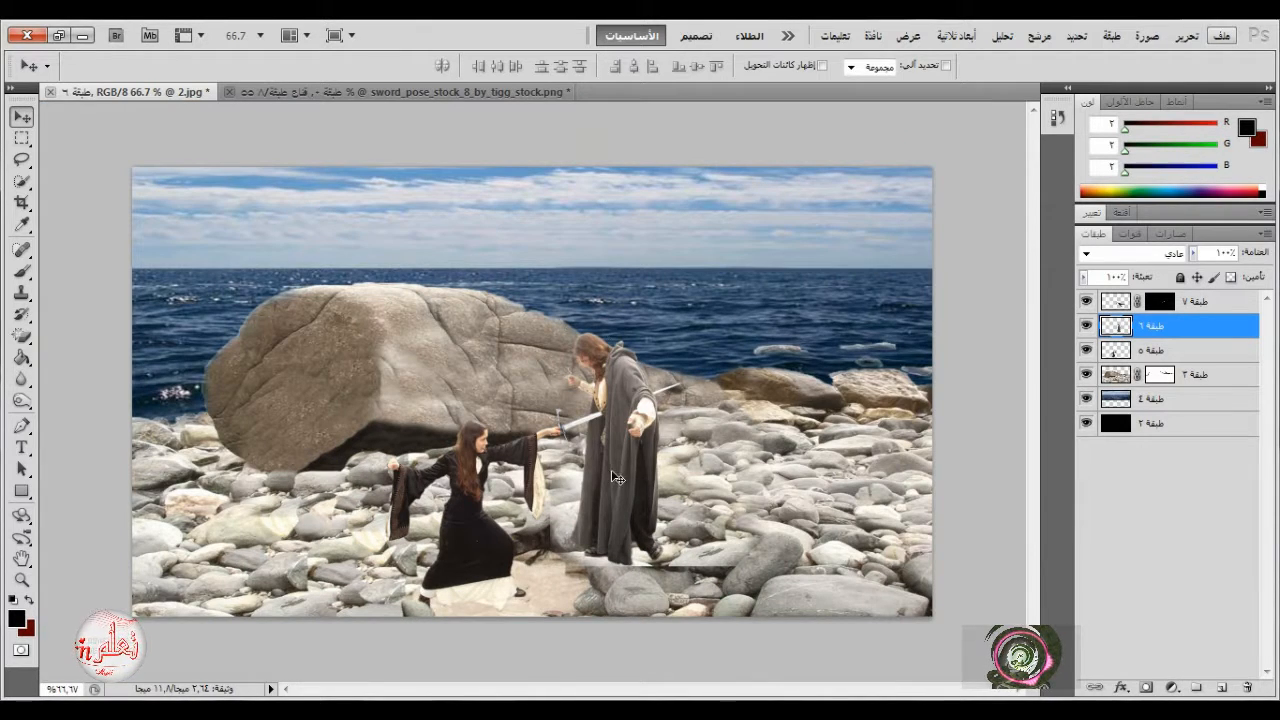
- Add a new layer above the sword's layer and make dark red #5b0101 the foreground colour
click(1195, 301)
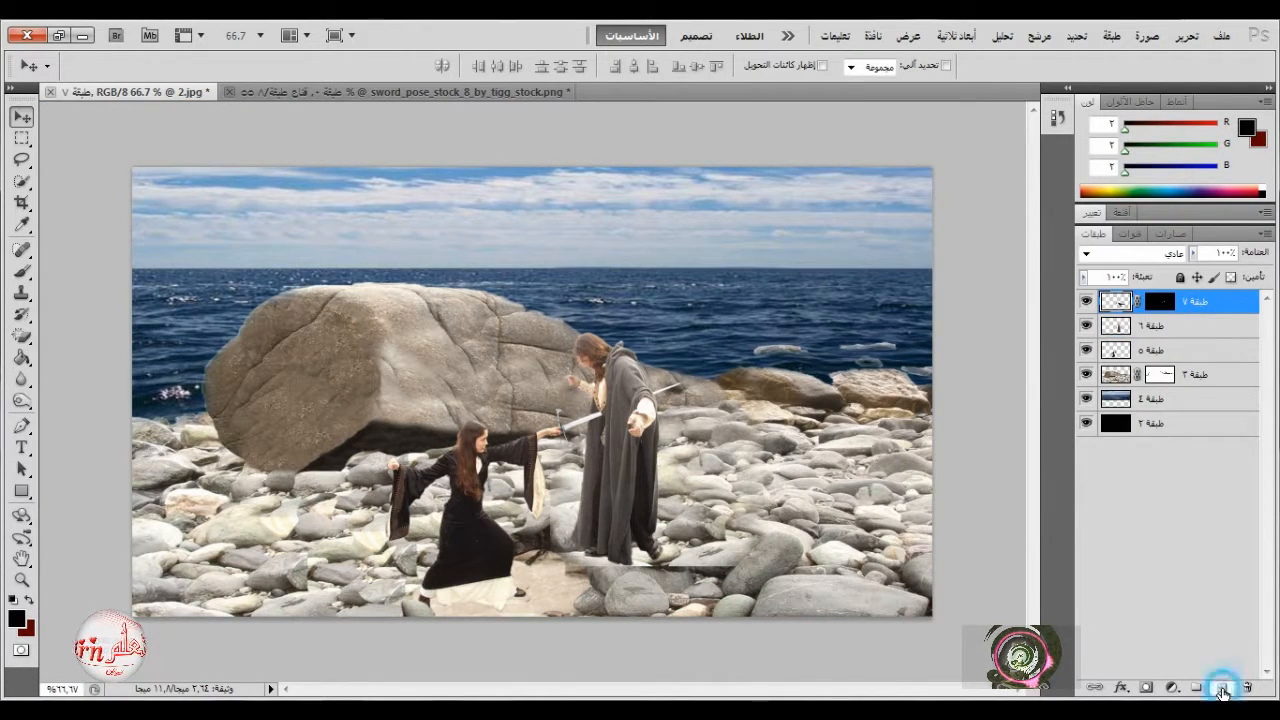
click(1222, 688)
click(22, 224)
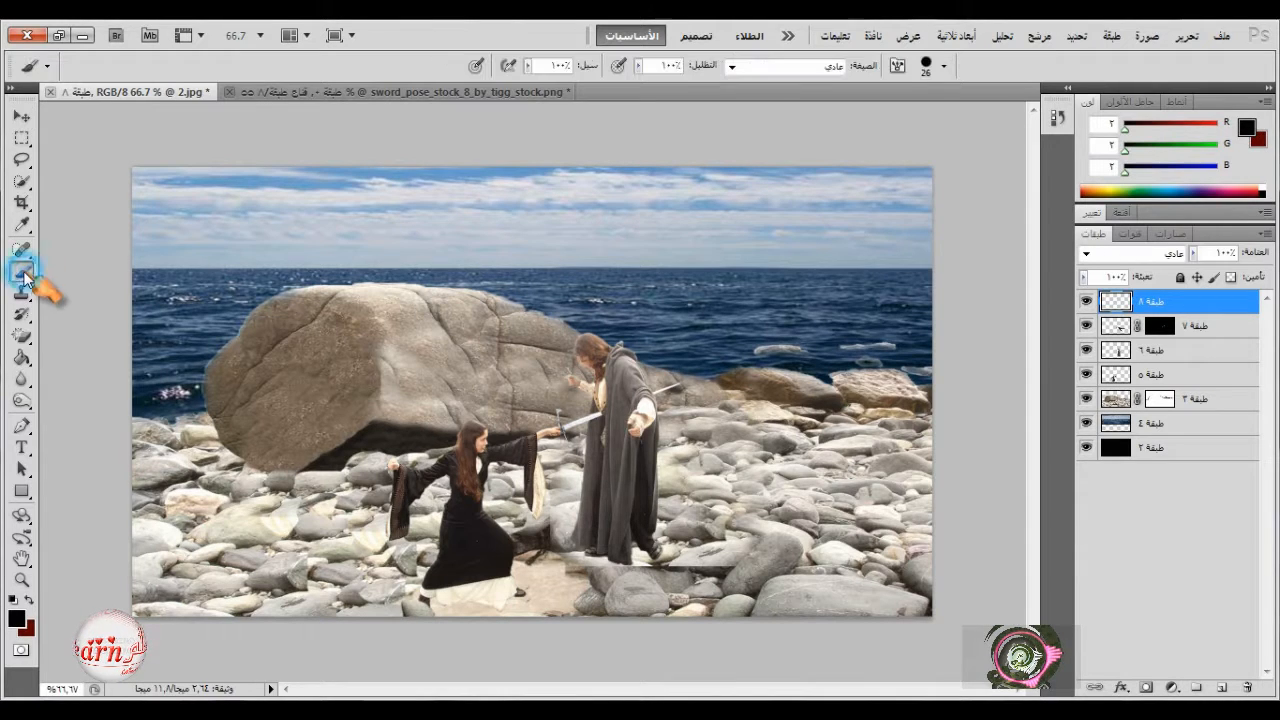
click(28, 599)
click(16, 618)
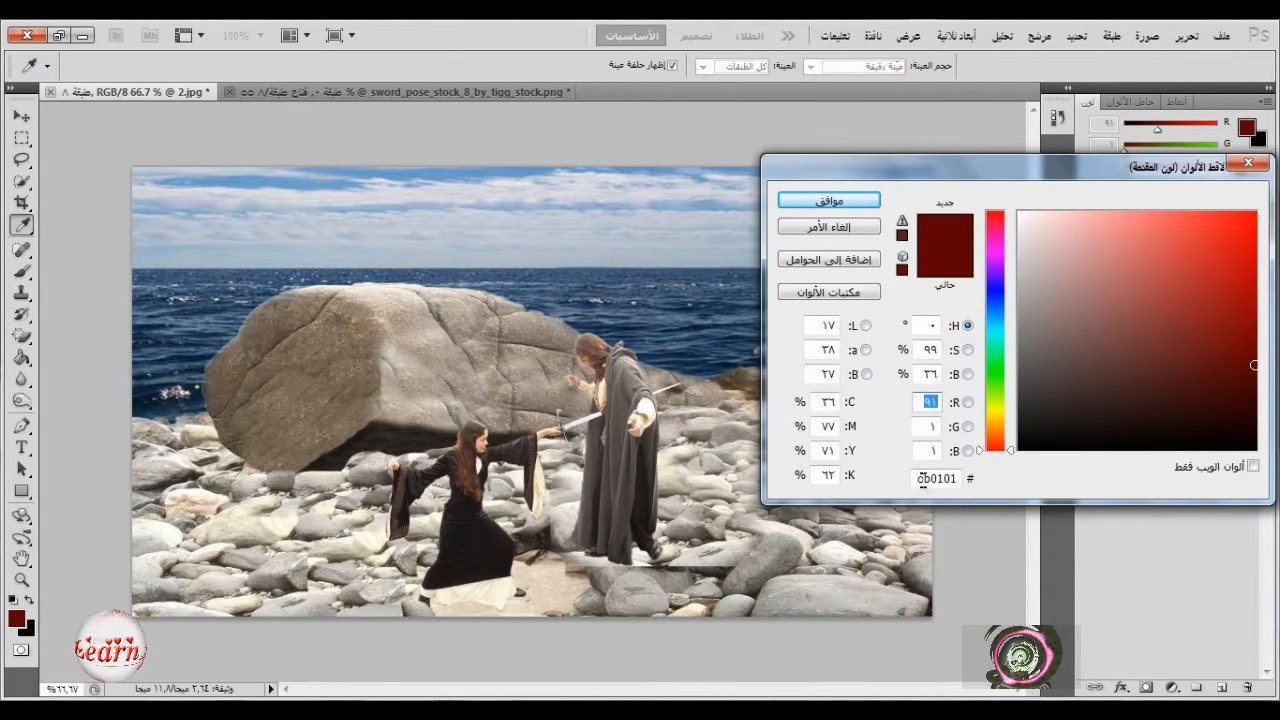
drag(919, 480, 928, 481)
click(870, 197)
- Replace the current brush presets with the blood (دماء) brush set
key(b)
right_click(440, 370)
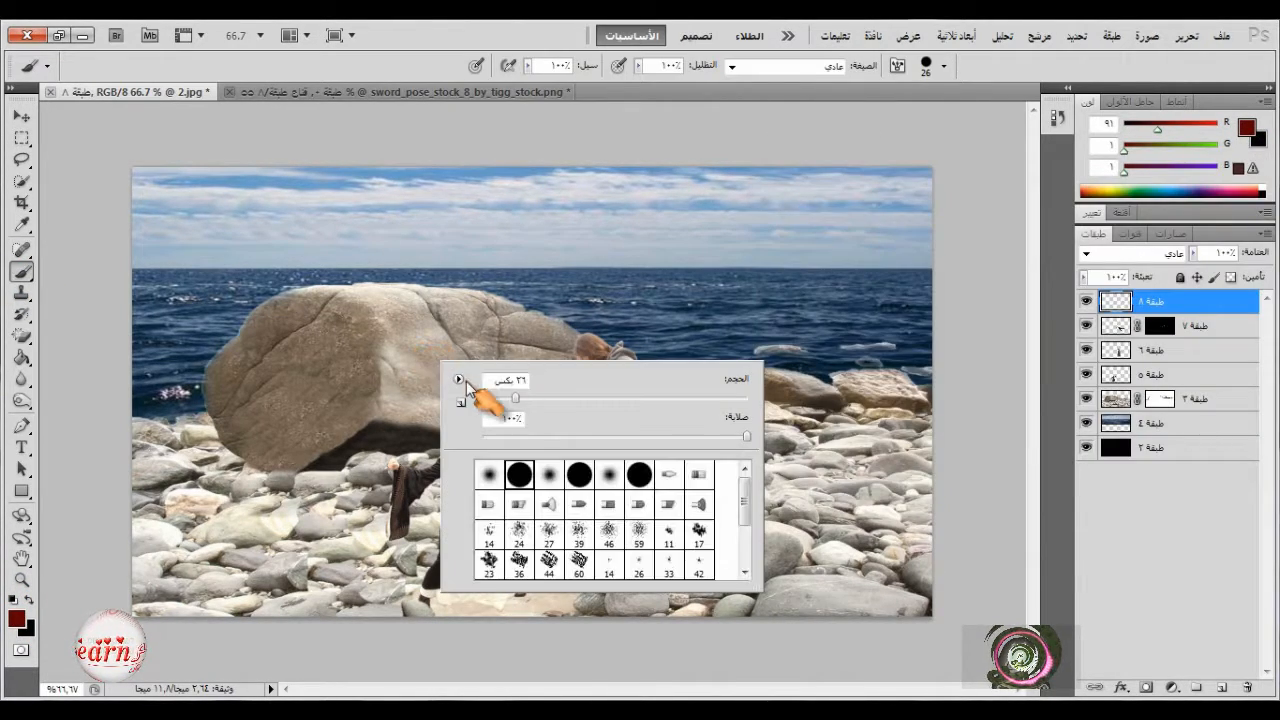
click(458, 379)
click(1077, 491)
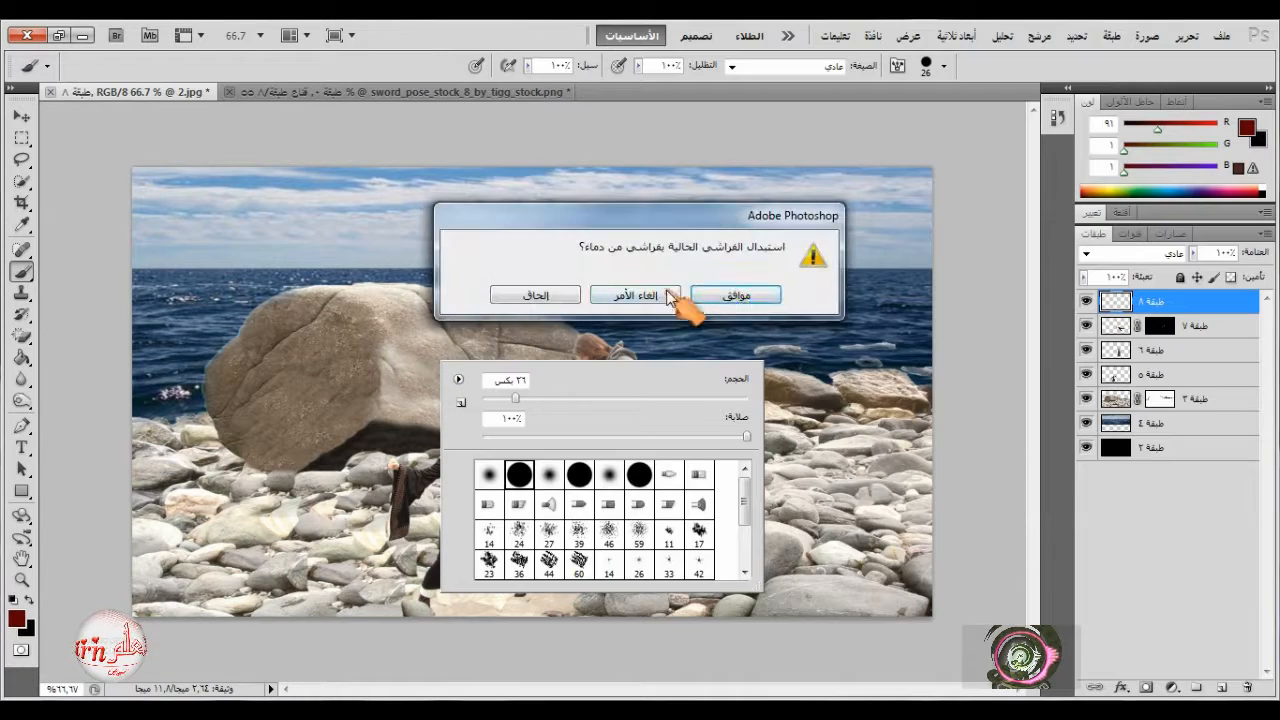
click(722, 294)
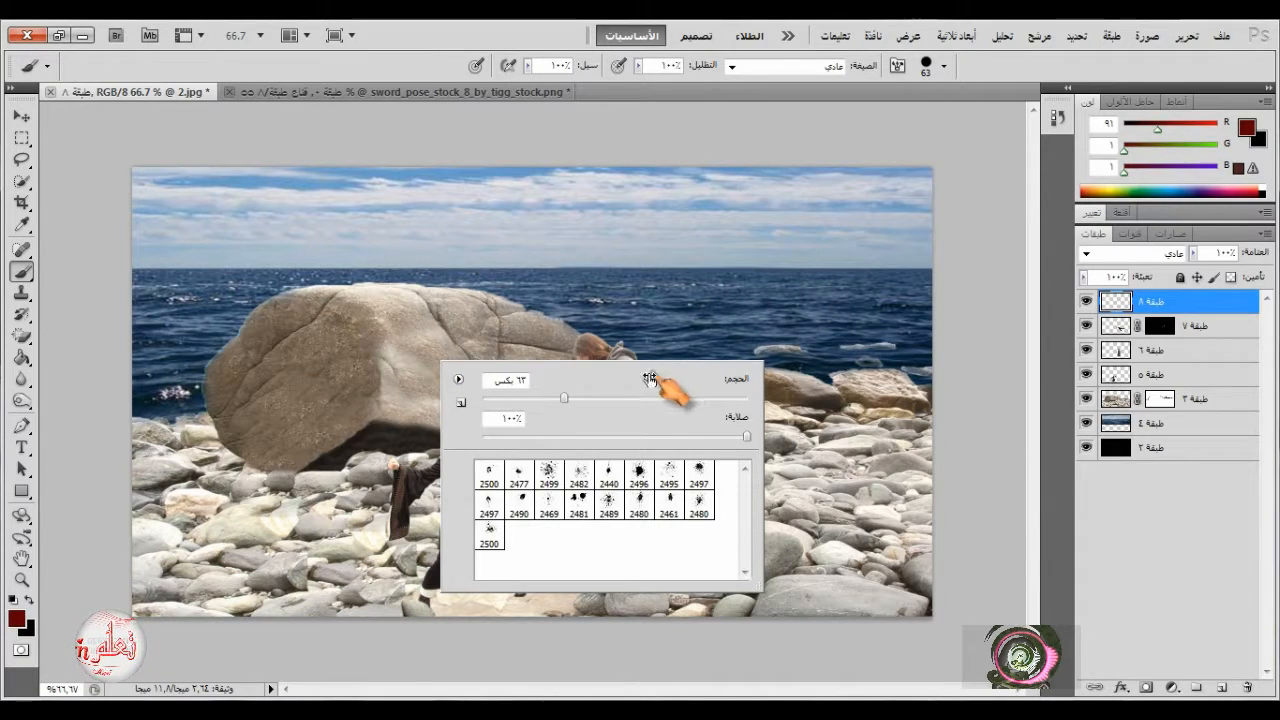
- Stamp a blood splatter on the stones beside the cloaked man's feet with the 2499 splatter brush at 154 px
click(698, 505)
click(691, 401)
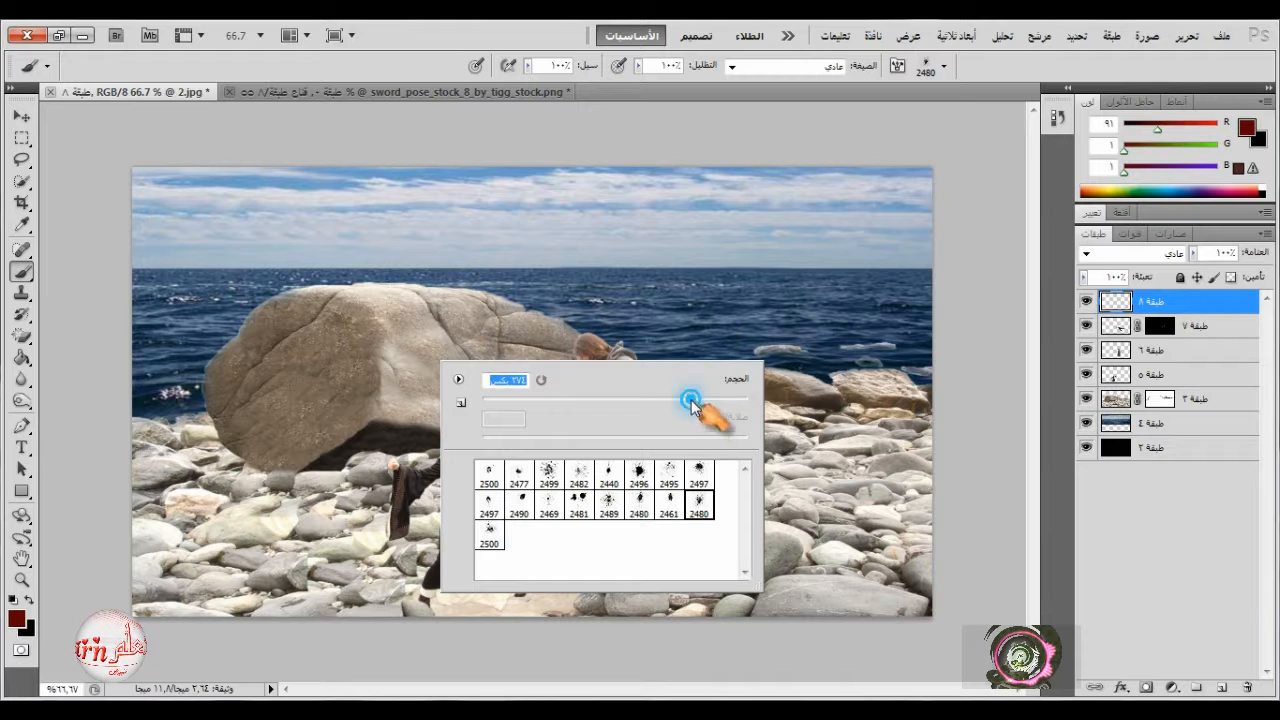
click(710, 395)
click(491, 39)
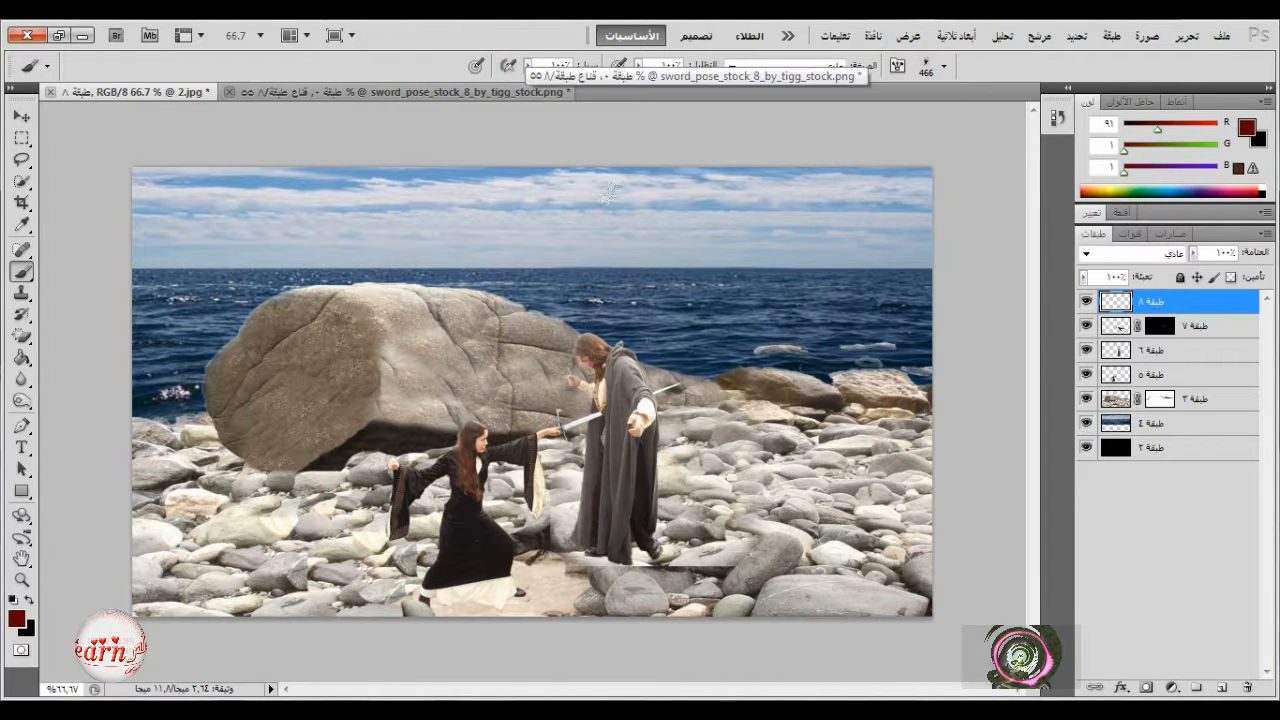
right_click(796, 419)
click(1018, 455)
mouse_move(982, 457)
mouse_down()
mouse_move(976, 478)
mouse_move(1006, 458)
mouse_up()
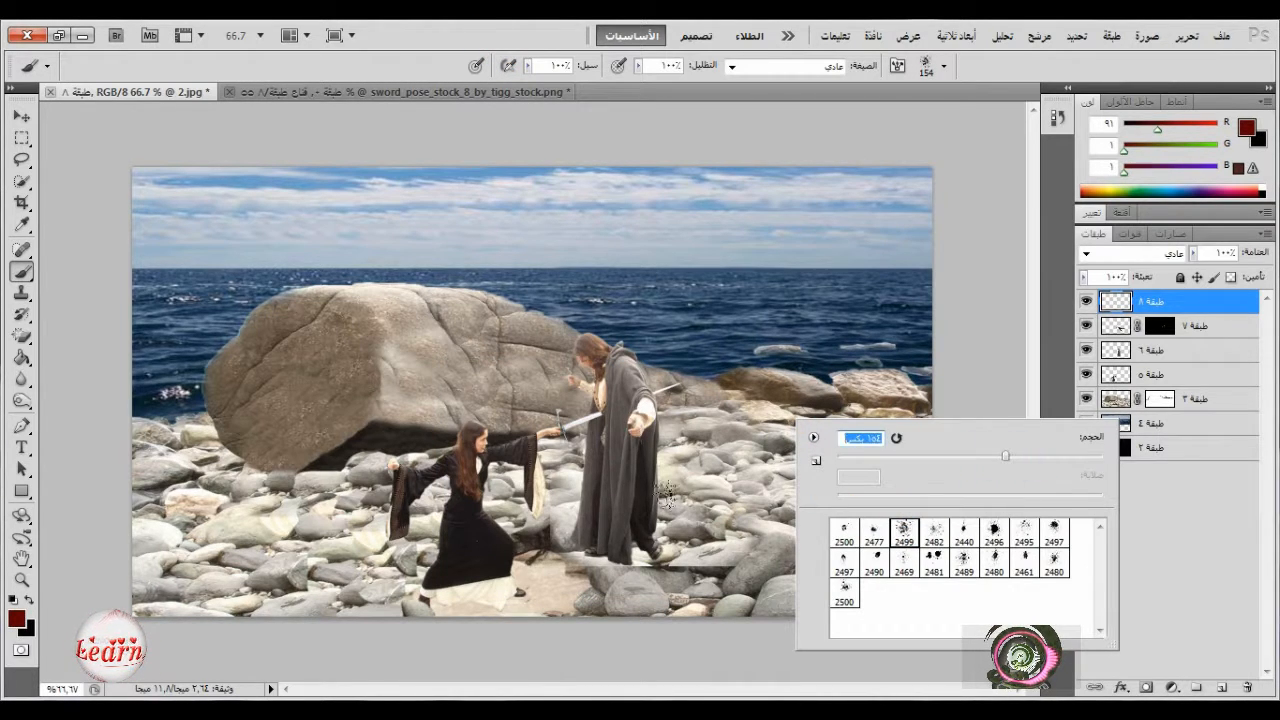
click(527, 65)
mouse_move(522, 84)
mouse_down()
mouse_move(471, 88)
mouse_move(562, 84)
mouse_up()
click(702, 527)
- Stamp more blood beside the man's feet with the brush at 160 px and 77% flow, and undo the last stamp
right_click(746, 388)
click(959, 432)
click(528, 65)
click(696, 541)
click(688, 506)
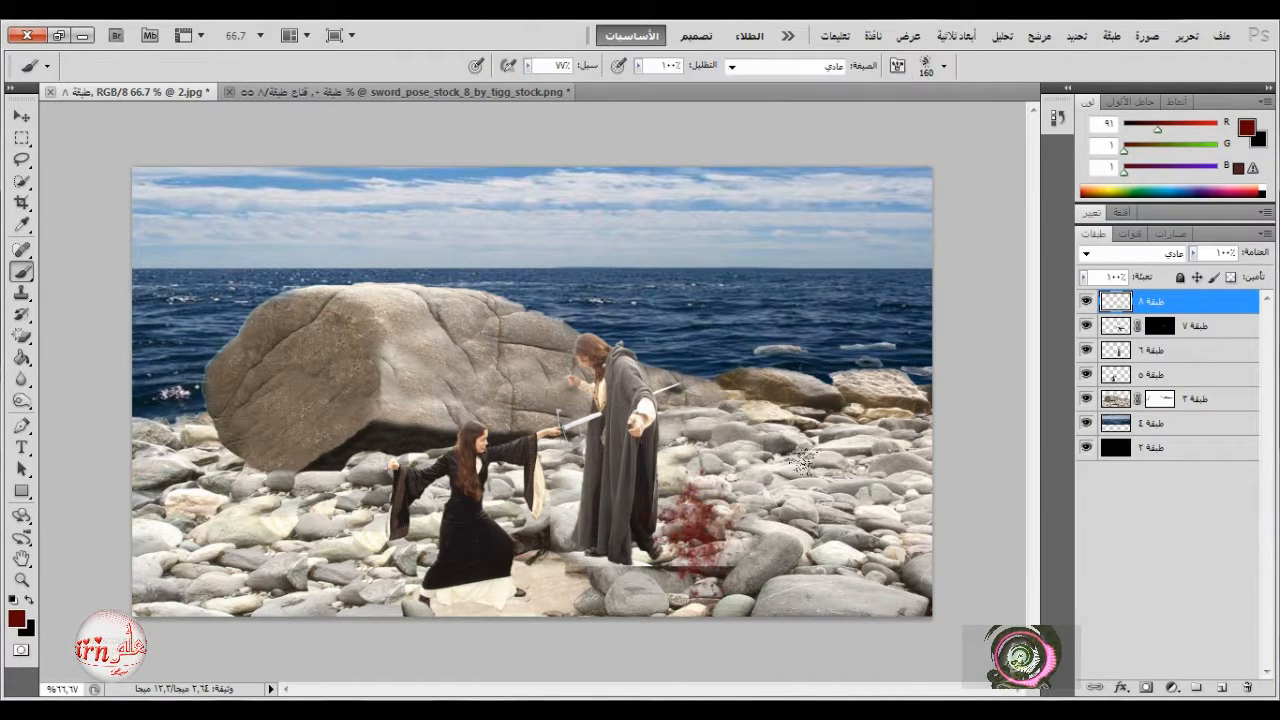
key(ctrl+z)
- Stamp a fainter blood splatter over the stain with the 2480 splatter brush at 134 px and 26% flow
right_click(747, 472)
drag(1054, 498, 945, 500)
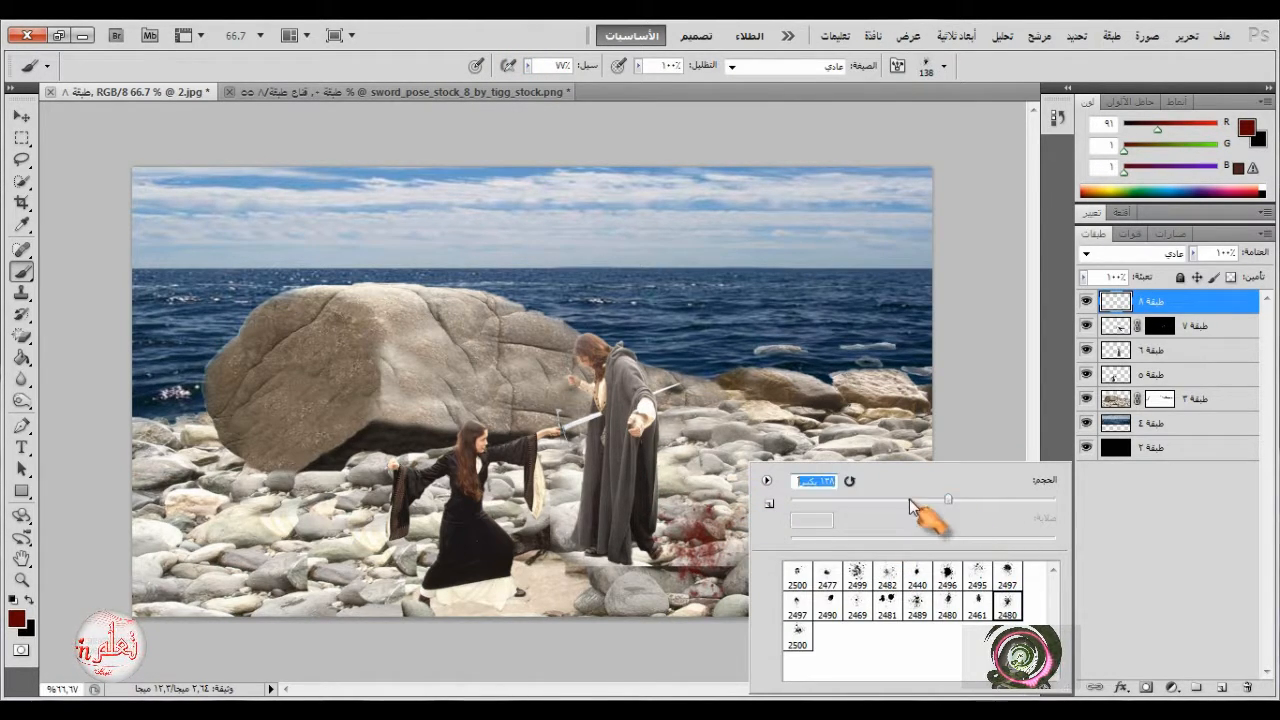
click(528, 65)
drag(529, 84, 479, 86)
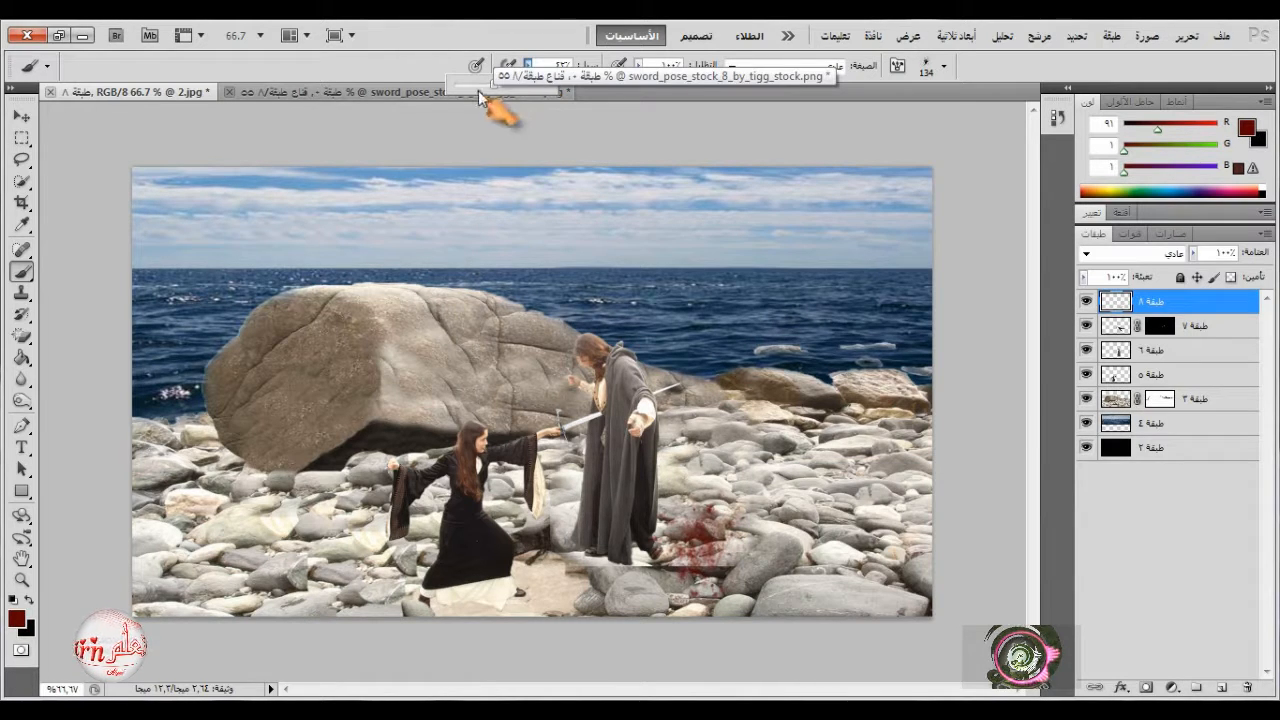
click(684, 516)
- Build up the stain on the stones with the 2499 splatter brush at 61% flow, undoing the 168 px stamp and using 88 px instead
right_click(735, 421)
click(955, 460)
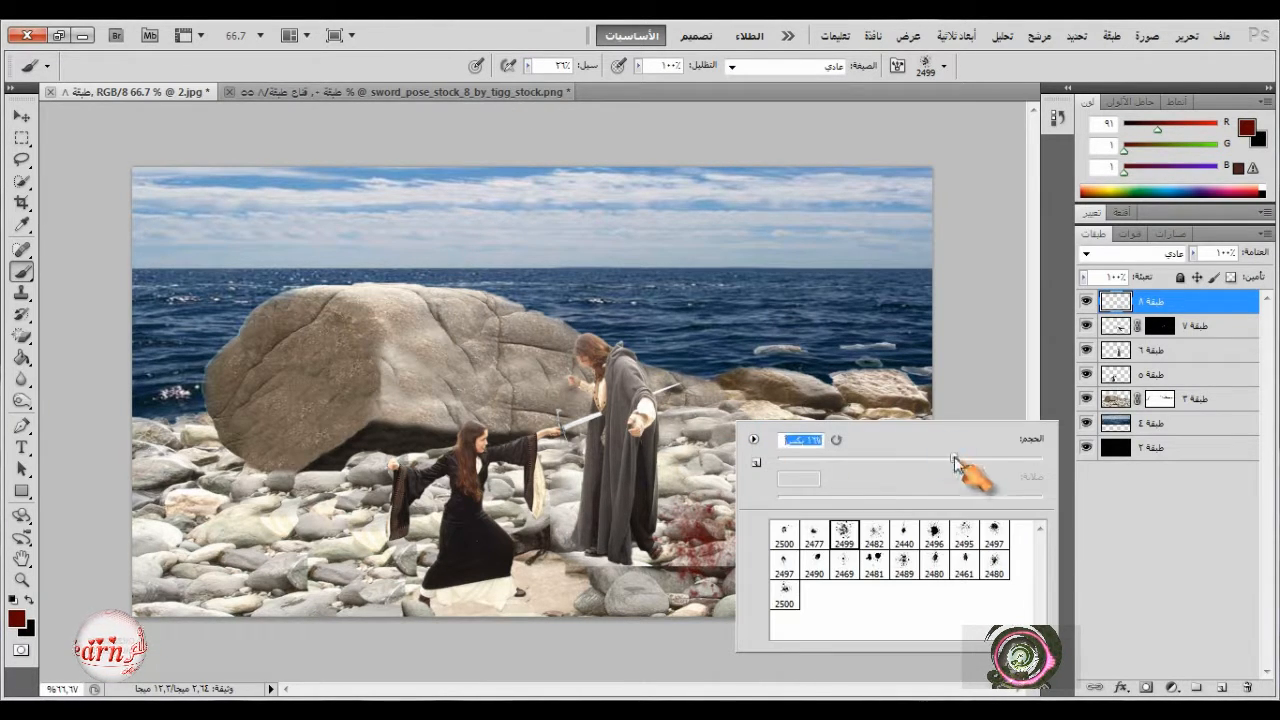
click(529, 65)
click(560, 85)
click(710, 526)
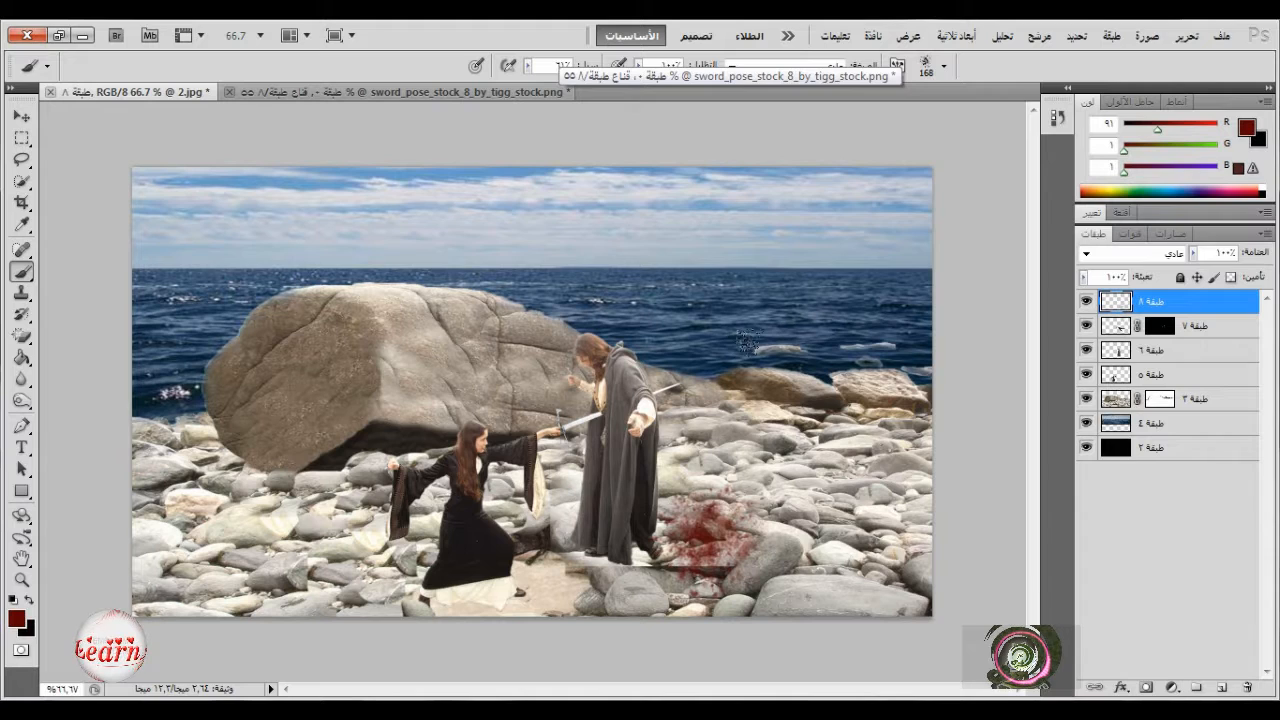
key(ctrl+z)
right_click(776, 378)
click(953, 427)
click(703, 530)
click(730, 528)
- Try several blood splatter brushes and pick the 2497 splatter brush at 310 px
right_click(722, 410)
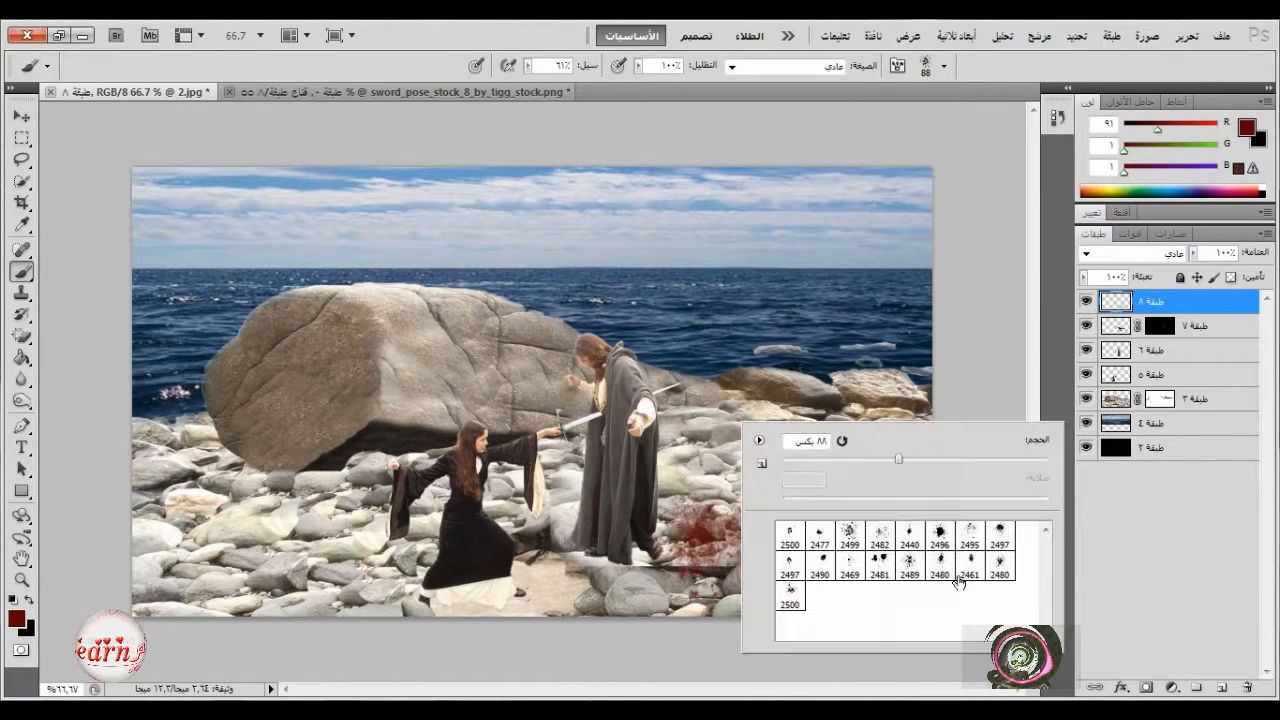
click(1014, 459)
click(819, 536)
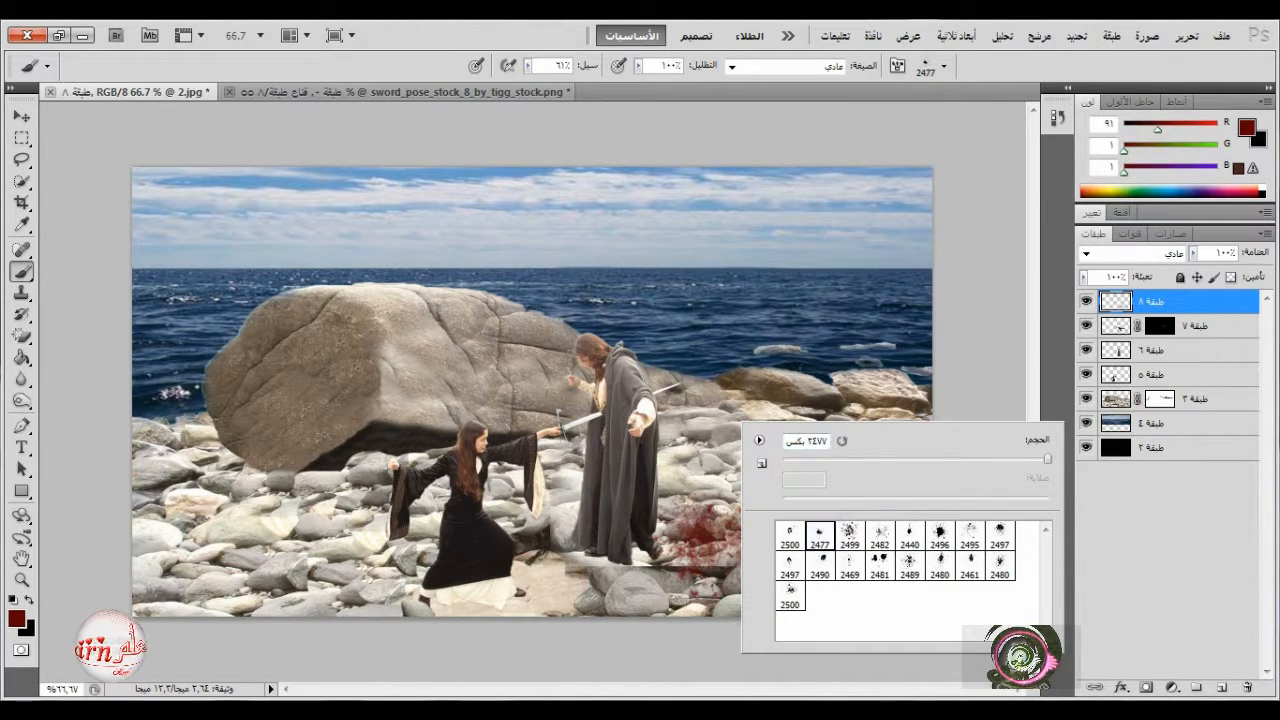
click(965, 460)
click(999, 566)
click(998, 460)
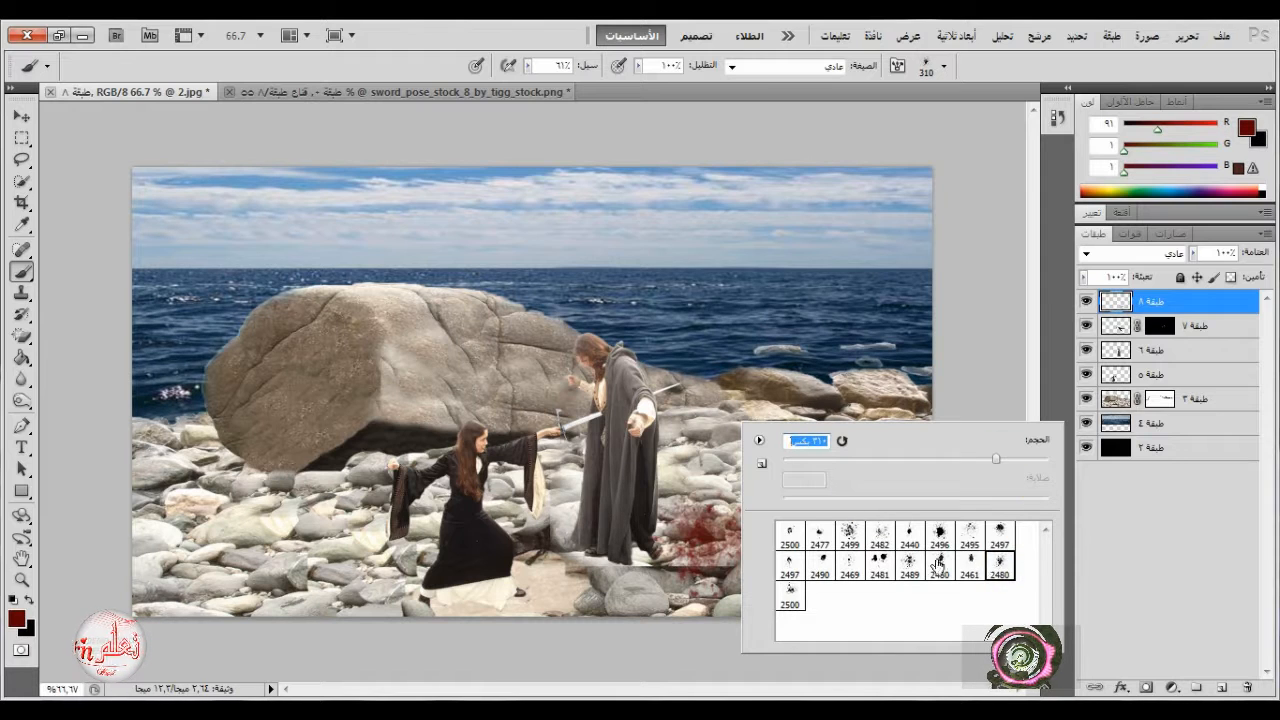
click(969, 535)
click(970, 460)
click(790, 566)
click(996, 460)
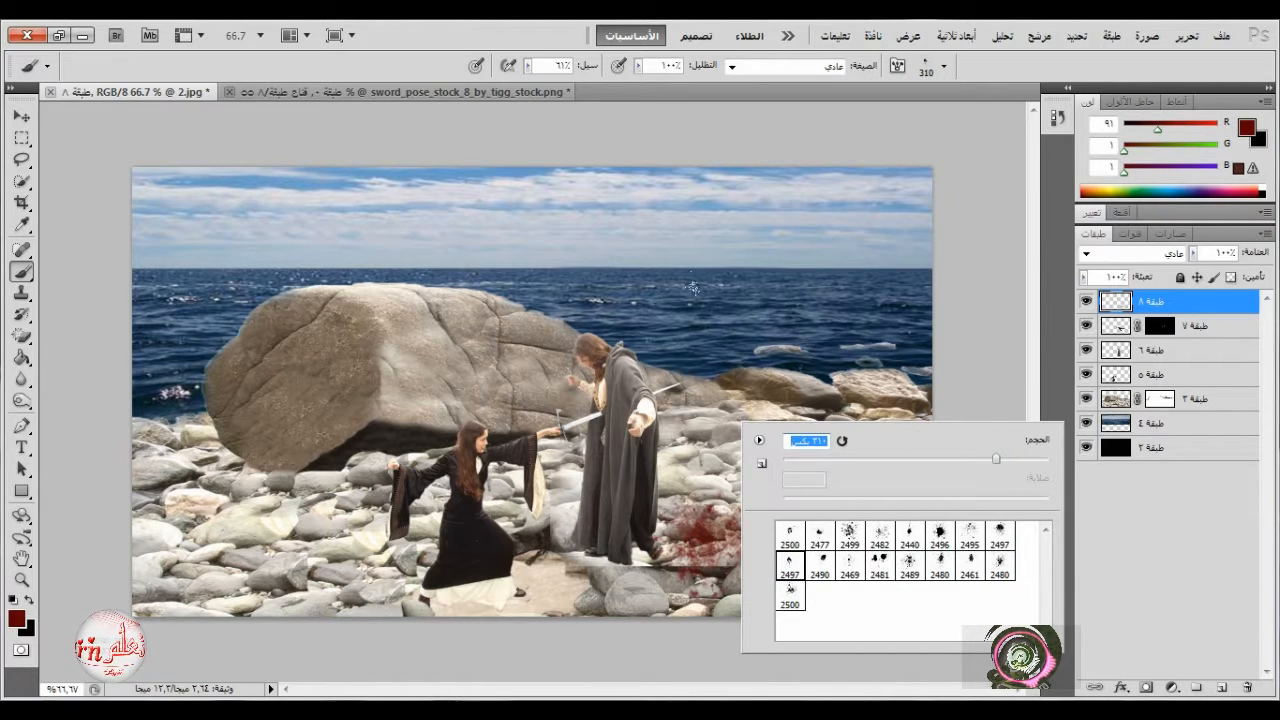
- On a new layer, stamp blood at the man's arm where the blade emerges, with a 148 px brush at 100% flow
click(1206, 309)
click(1221, 687)
right_click(764, 369)
click(971, 408)
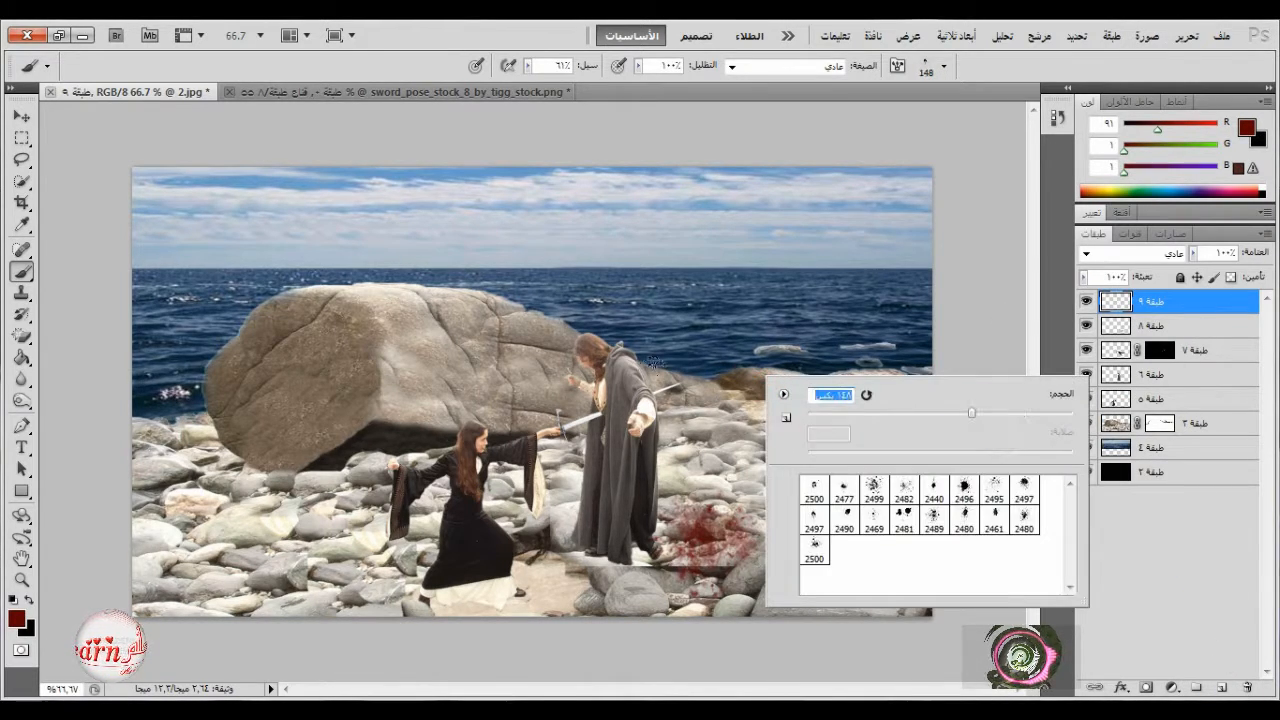
click(655, 389)
drag(527, 65, 655, 268)
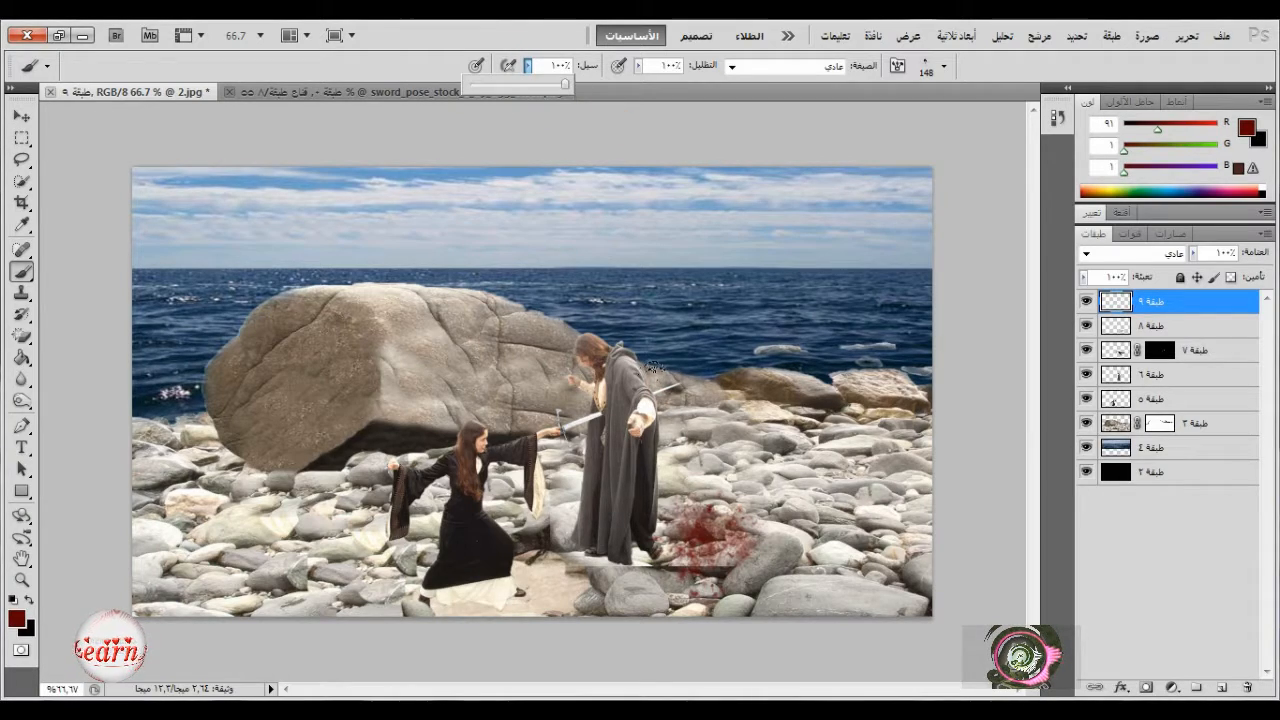
click(656, 385)
- Rotate the blood splatter about 83°, scale it to about 58% and place it on the blade protruding behind the man's arm
click(1187, 36)
click(975, 383)
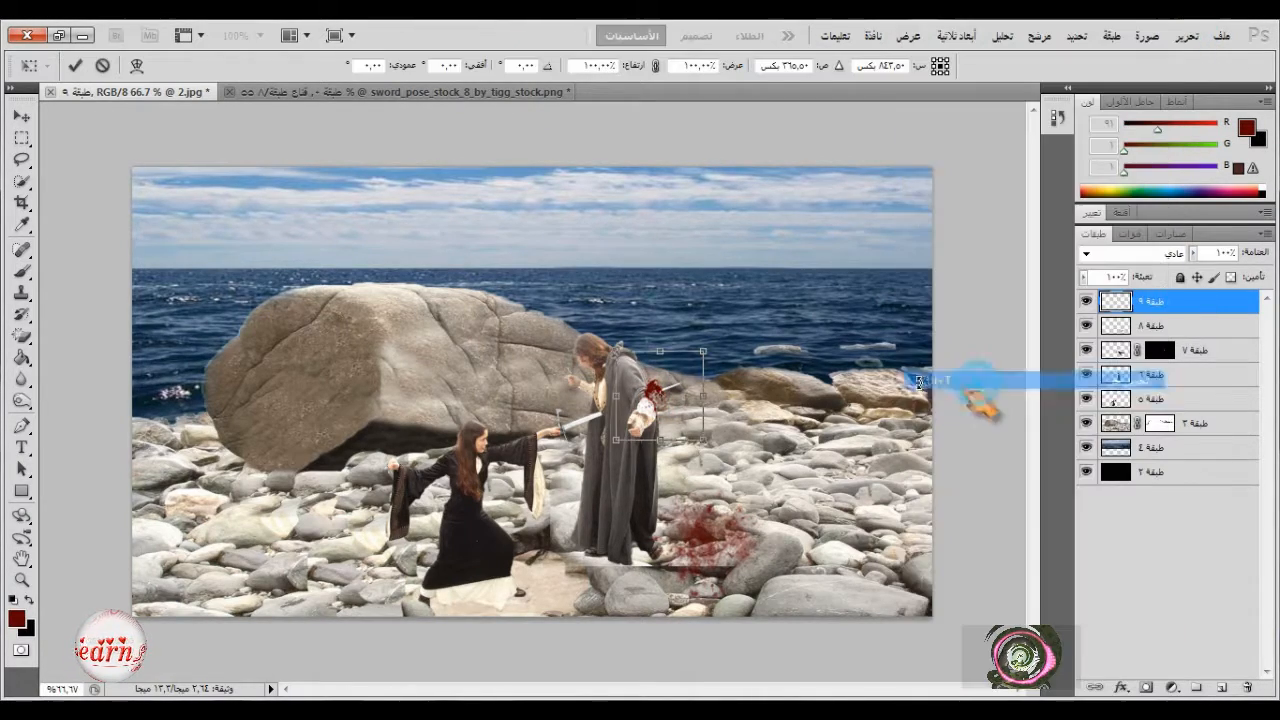
scroll(712, 466, up, 9)
scroll(780, 430, up, 3)
drag(775, 486, 740, 206)
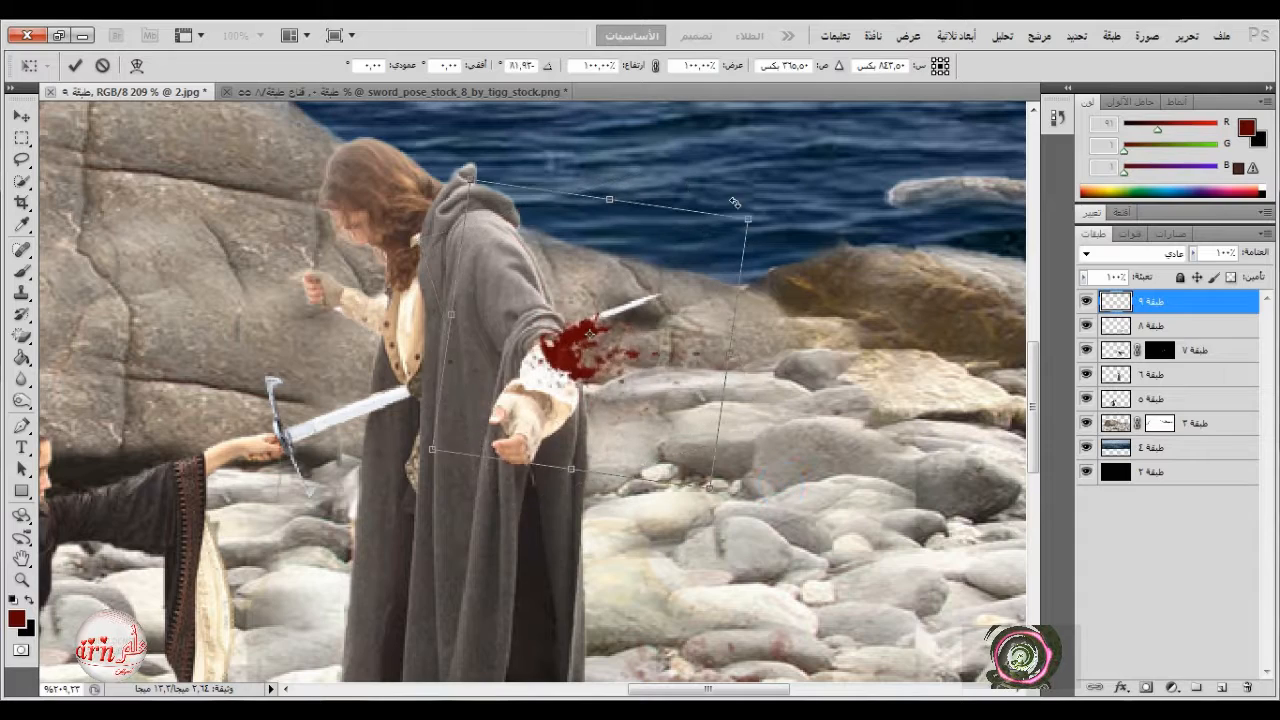
drag(653, 352, 662, 318)
drag(719, 459, 608, 330)
click(656, 66)
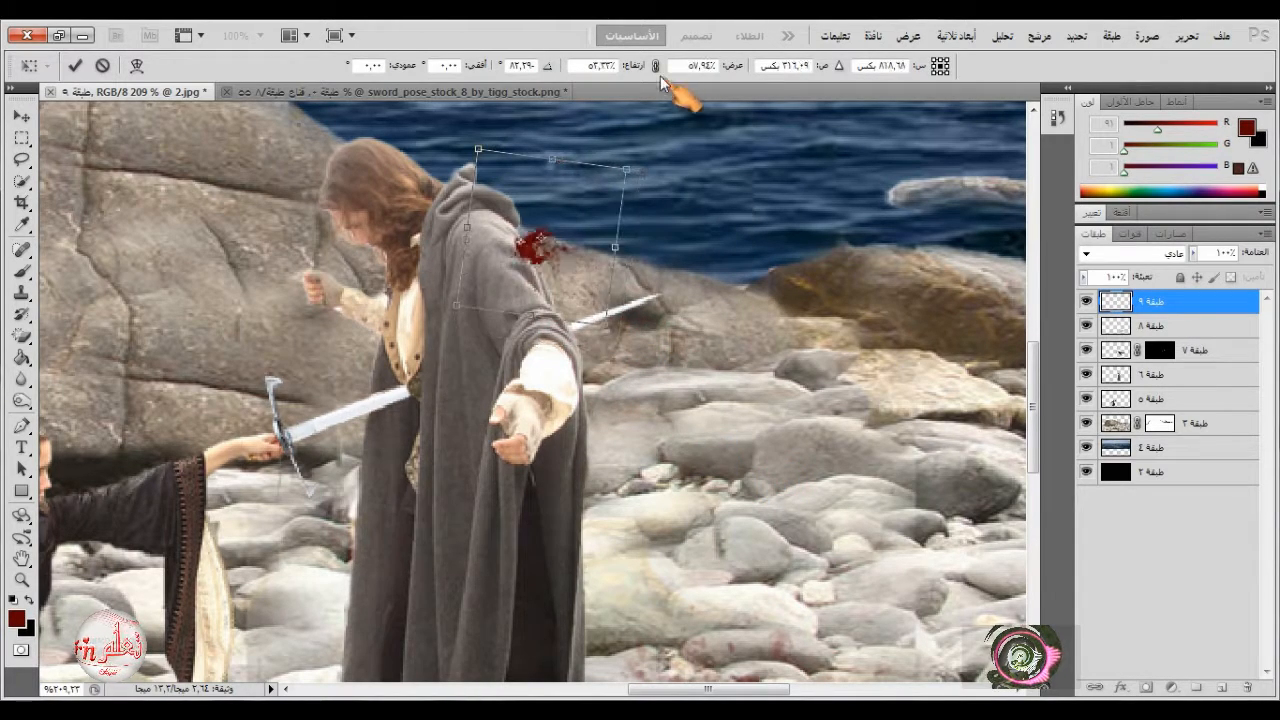
drag(544, 254, 629, 333)
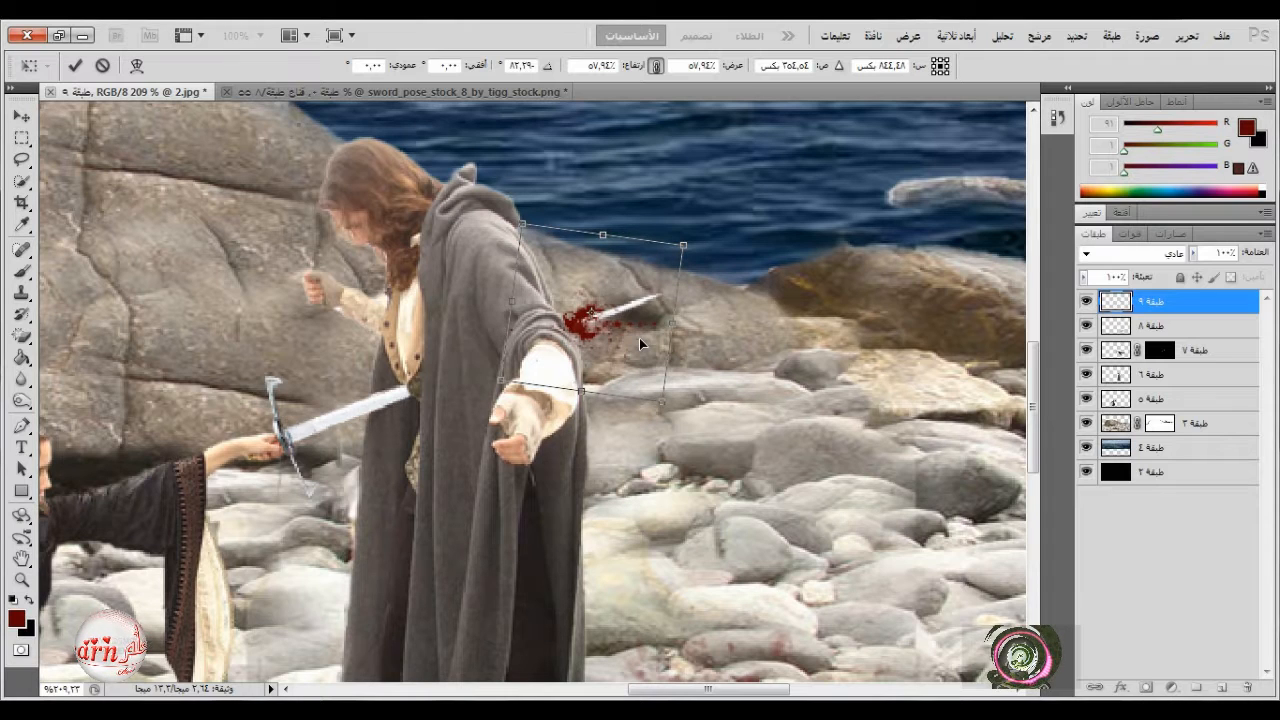
key(Down)
click(75, 66)
- Add a layer mask to the blood layer and swap the splatter brushes for a soft round 13 px brush
key(b)
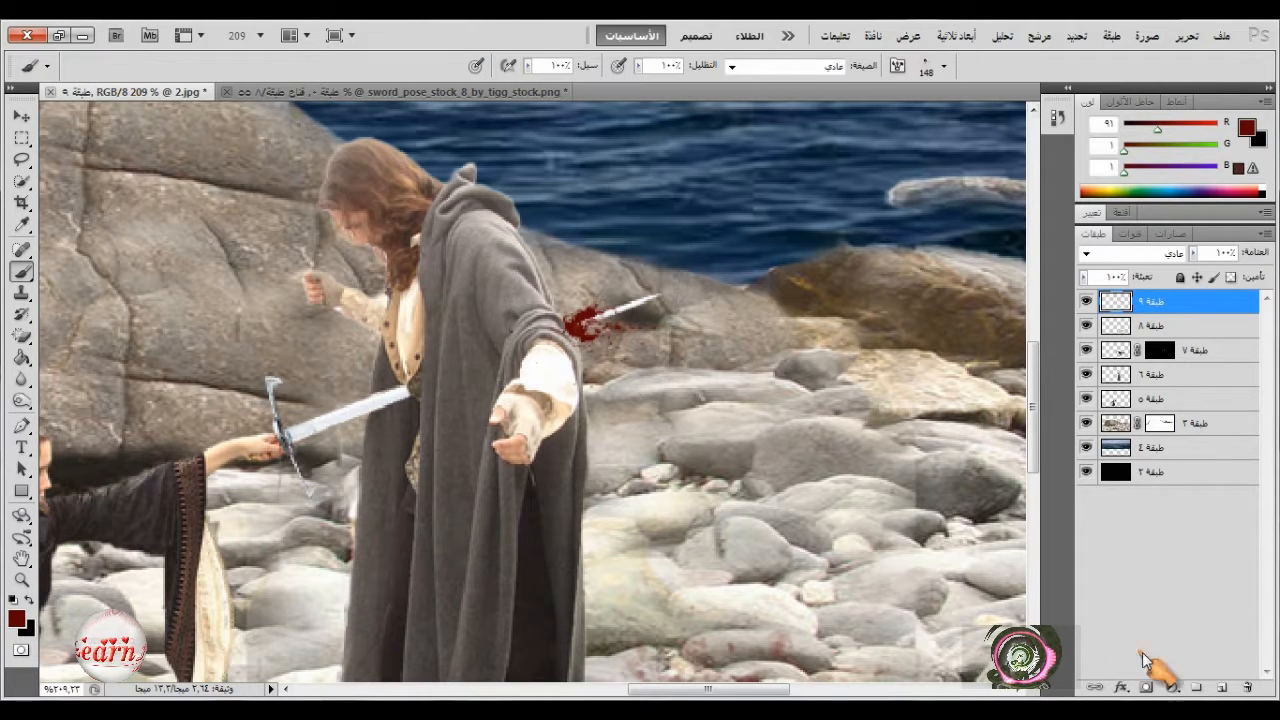
click(1146, 688)
right_click(716, 363)
click(734, 382)
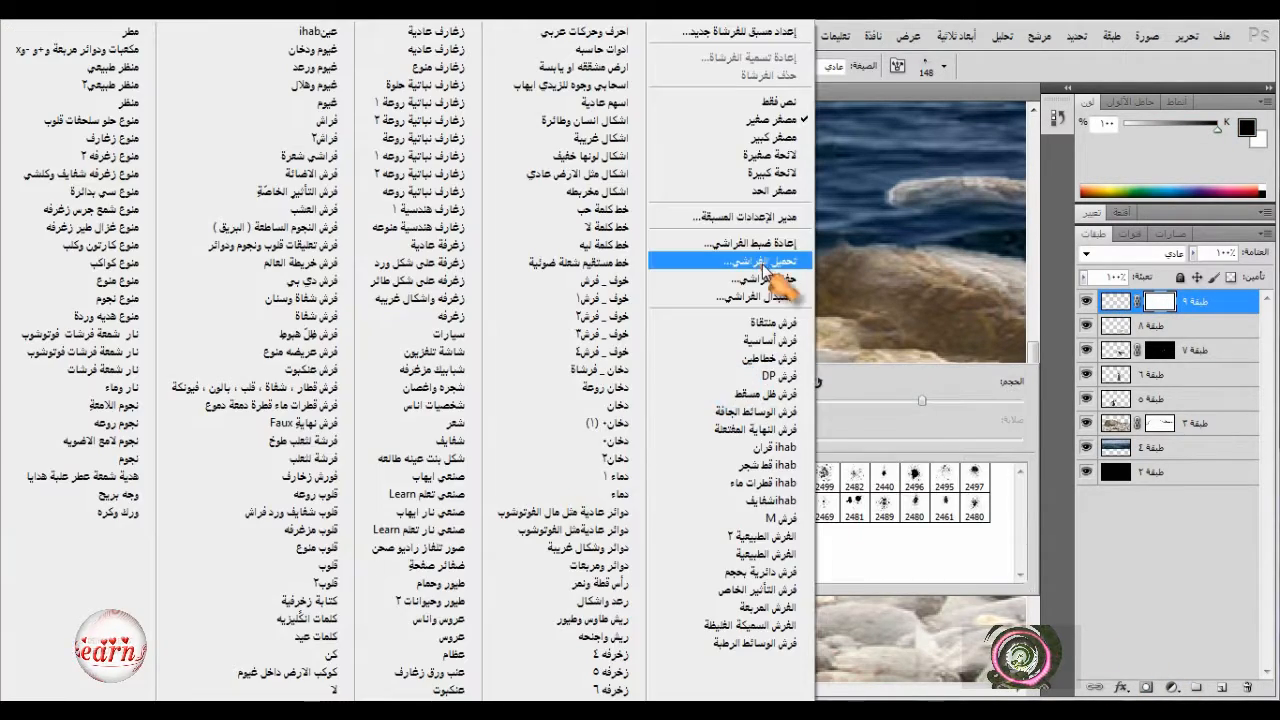
click(760, 261)
click(762, 296)
click(765, 477)
click(432, 28)
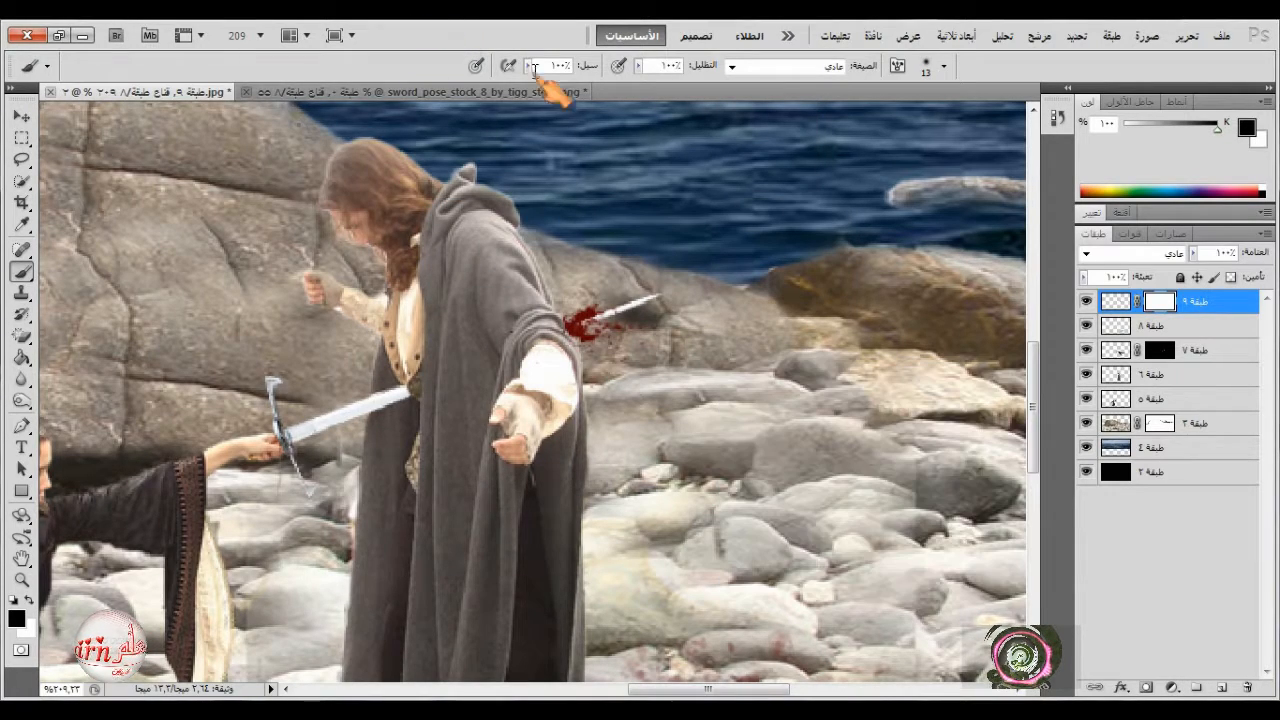
- Mask out part of the blood over the blade with the soft brush at 8 px and 34% flow
click(529, 66)
click(474, 84)
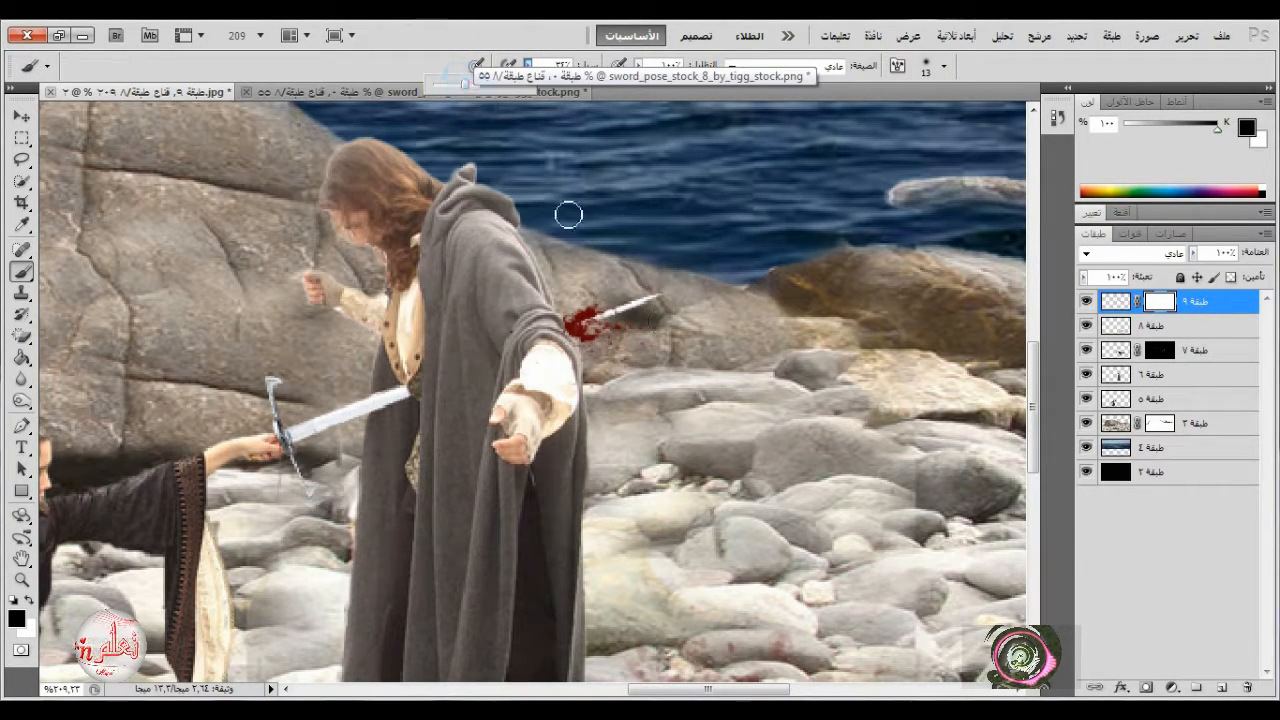
right_click(722, 358)
click(581, 330)
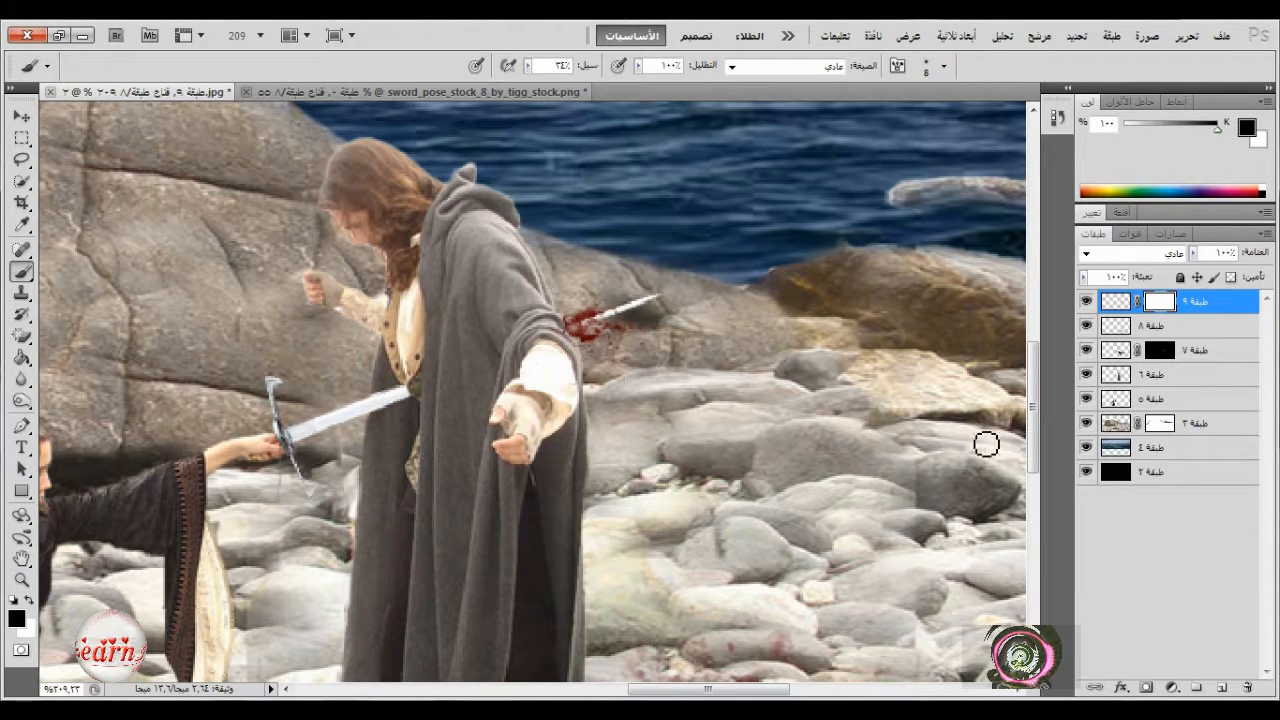
- Duplicate the blood splatter and place the copy where the sword enters the man's torso
click(1115, 301)
key(v)
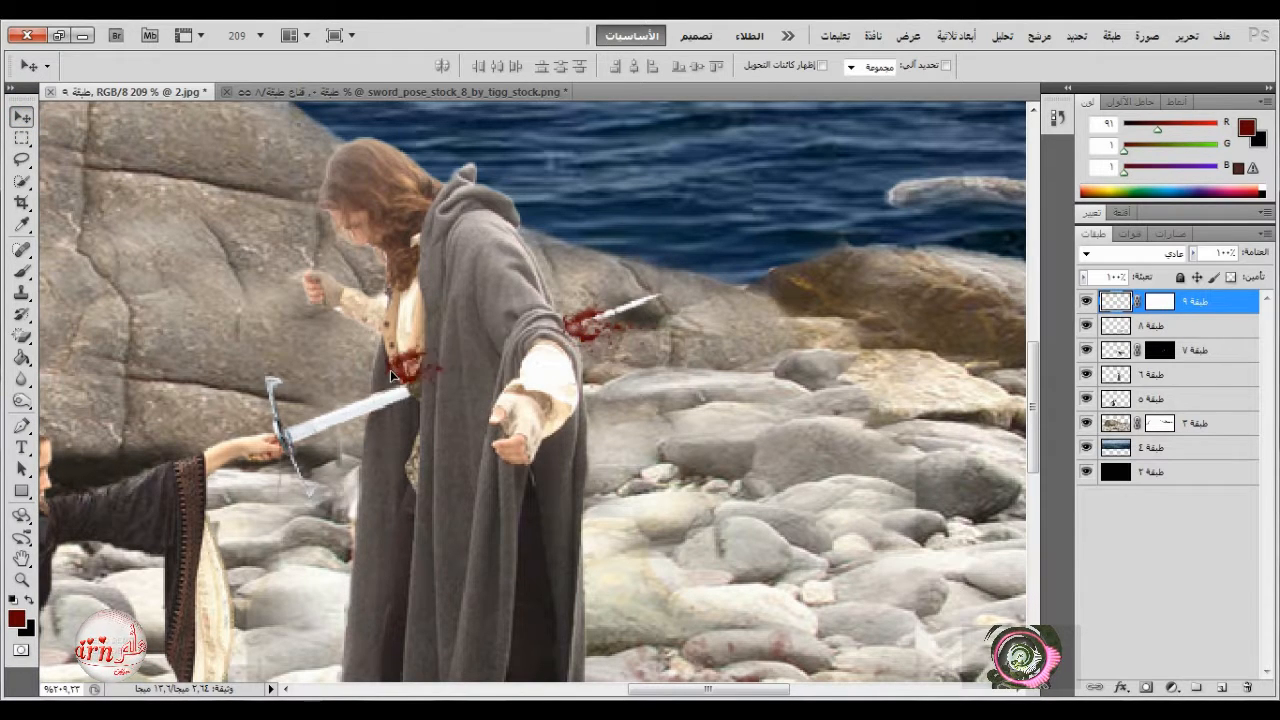
drag(390, 370, 402, 387)
key(ctrl+j)
- Rotate the blood copy about 174° and scale it to about 63%, fitting it onto the blade at the man's torso
click(1187, 37)
click(943, 377)
drag(572, 460, 460, 437)
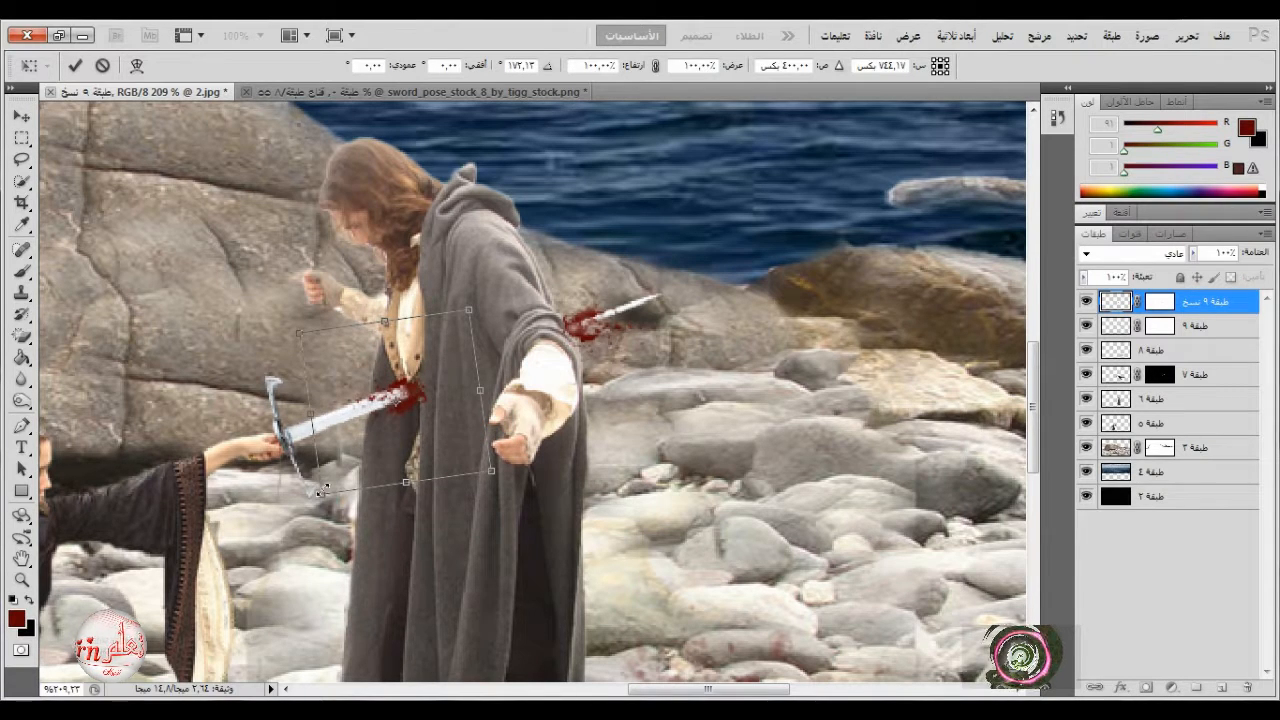
drag(323, 488, 362, 450)
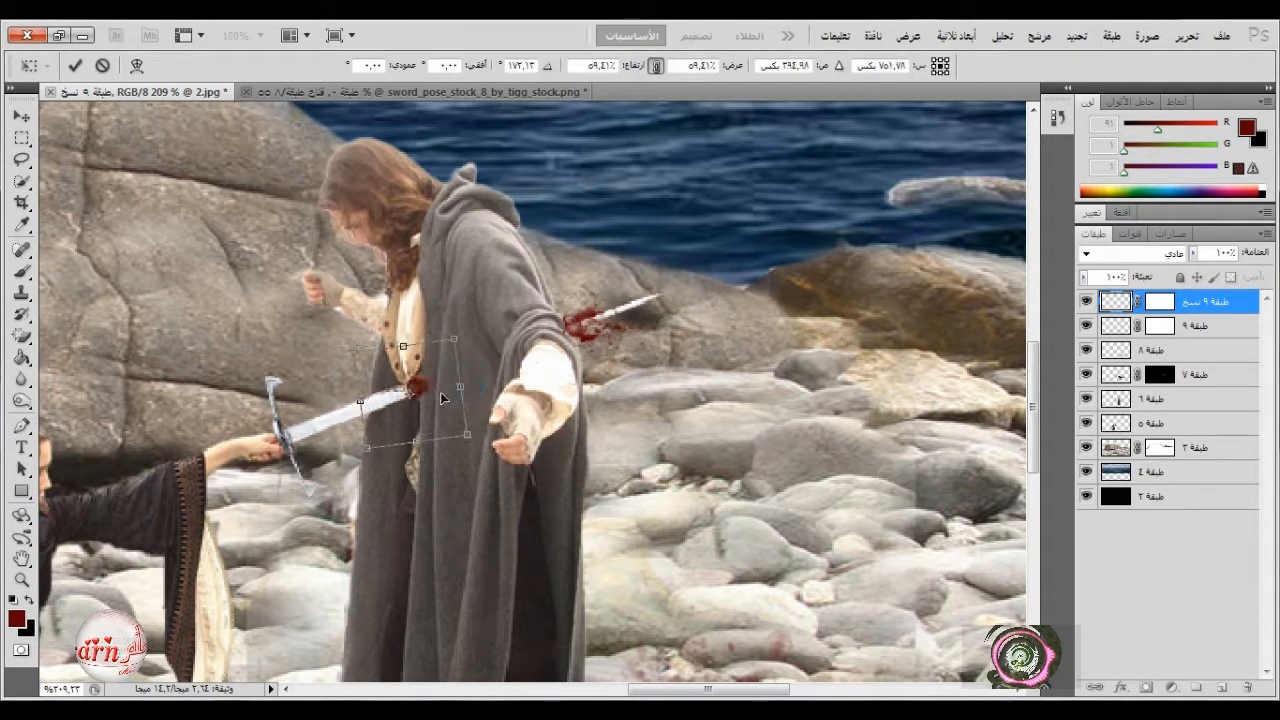
drag(467, 434, 443, 409)
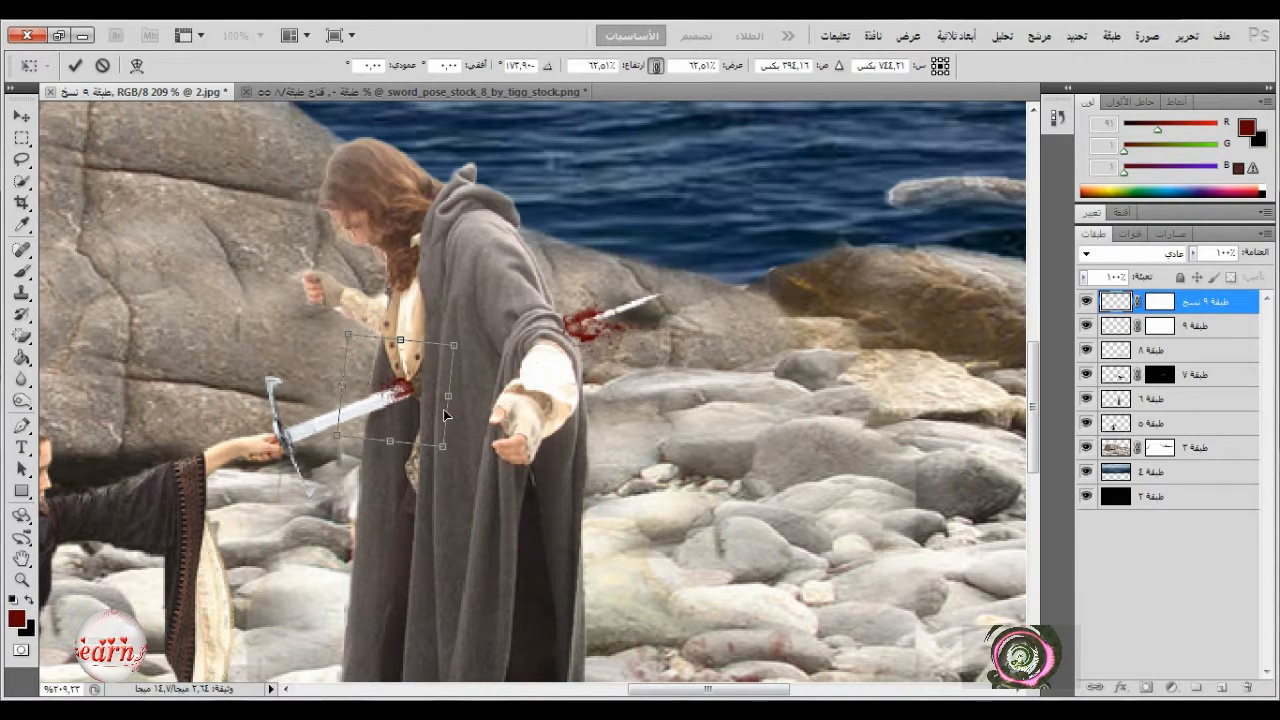
click(76, 66)
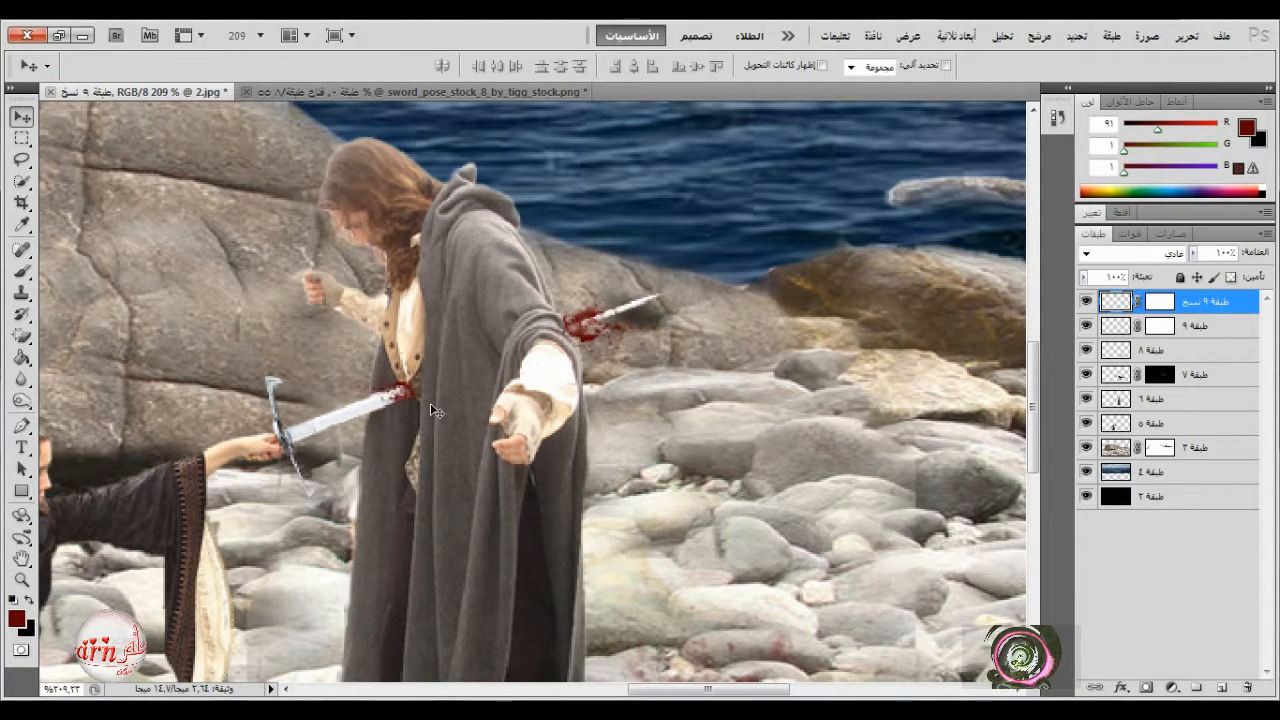
- Add a new layer above the blood copy and load the blood splatter brush set for the Brush tool
scroll(451, 486, down, 6)
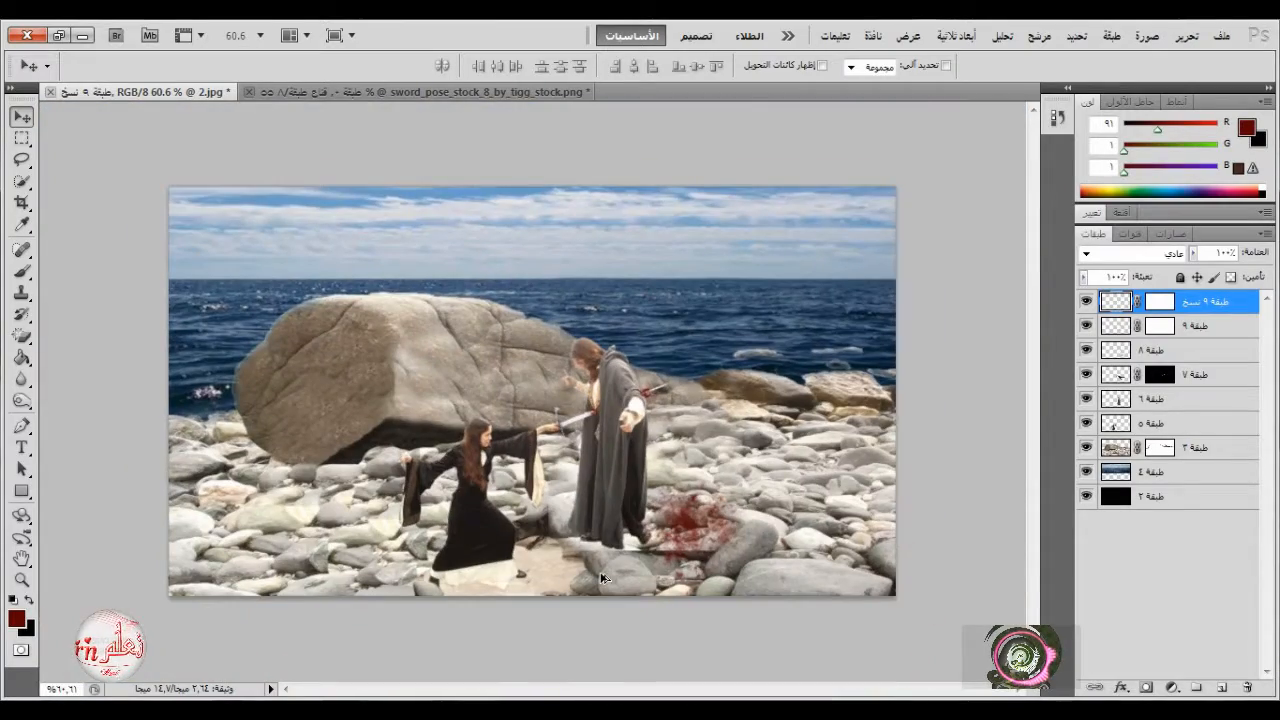
scroll(603, 578, up, 3)
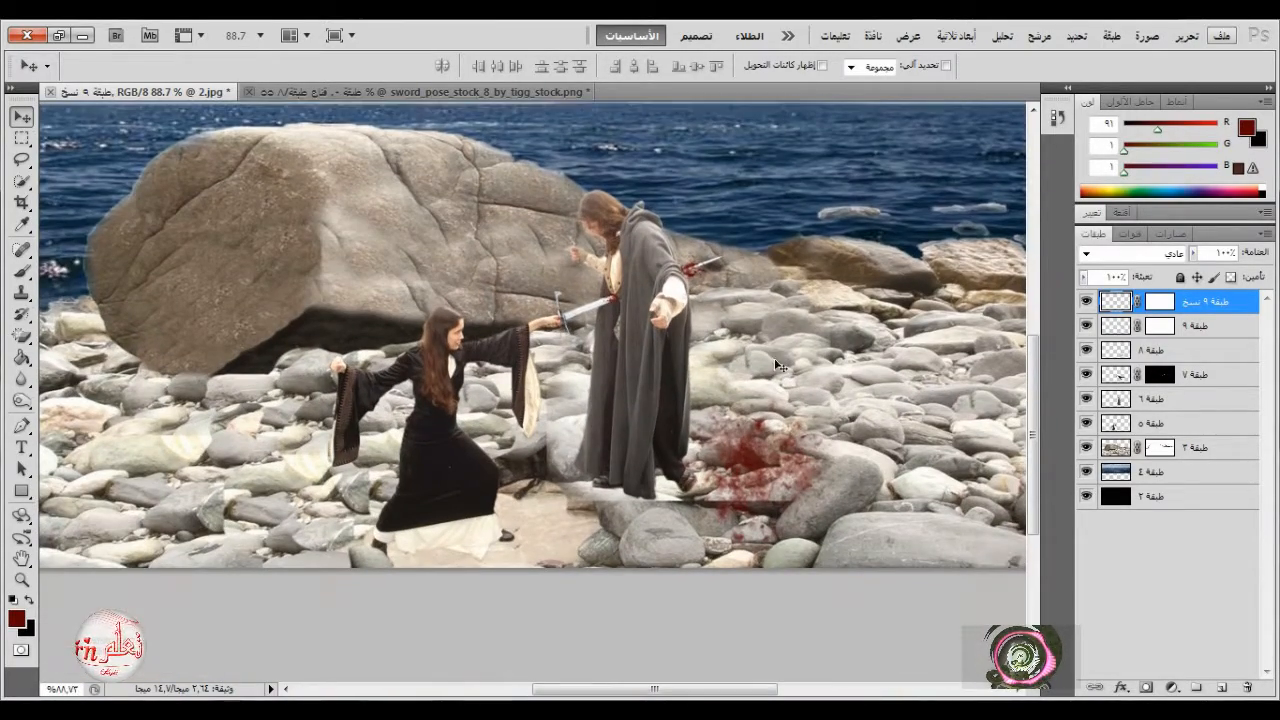
click(21, 270)
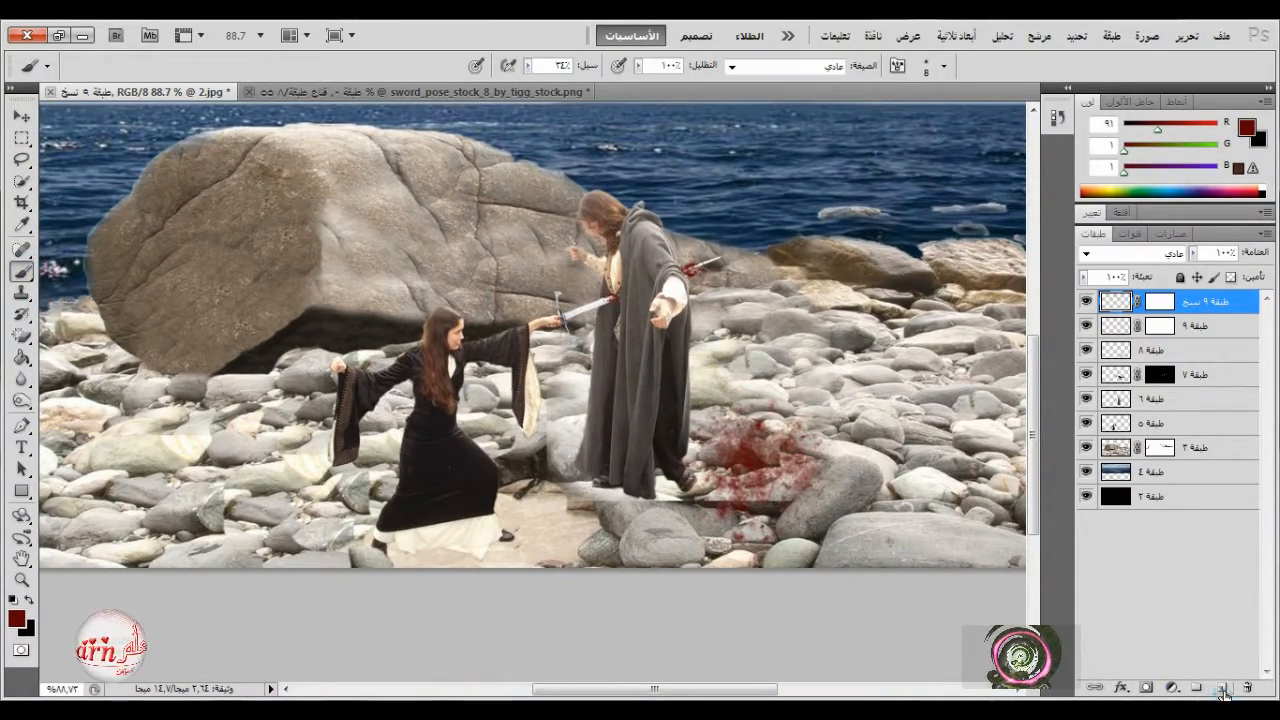
click(1222, 692)
right_click(886, 492)
click(779, 419)
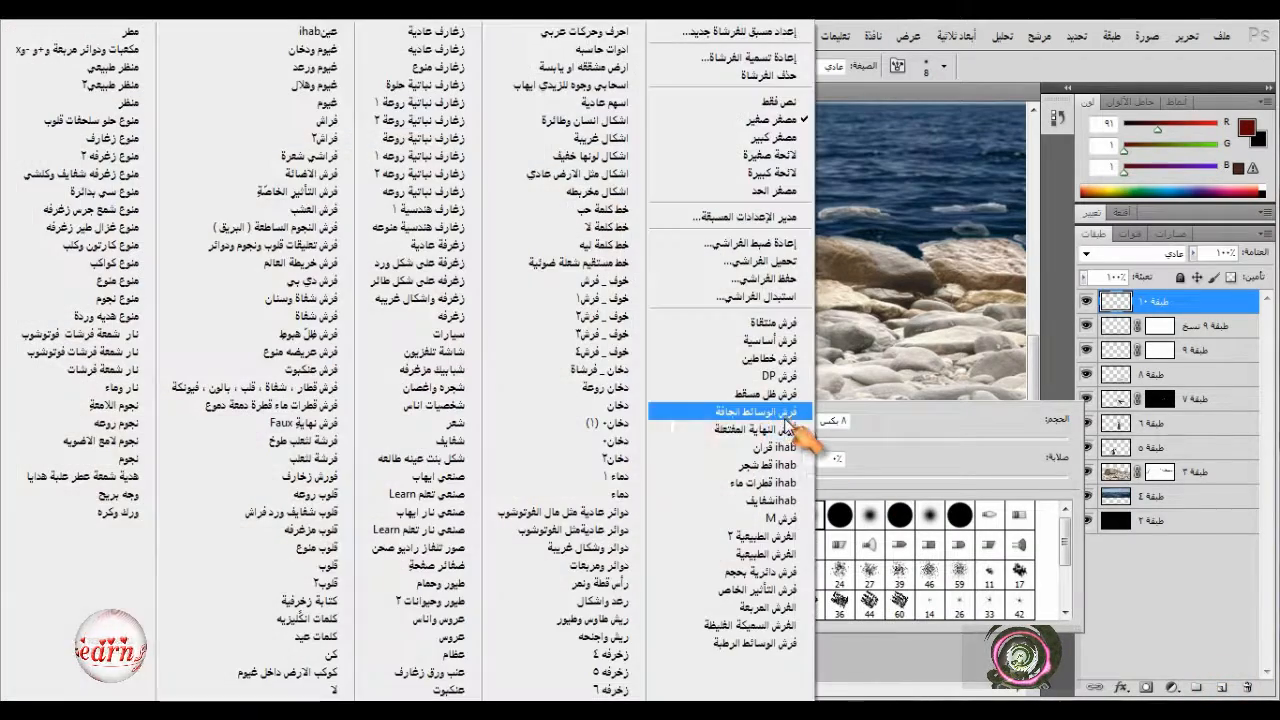
click(629, 498)
click(731, 296)
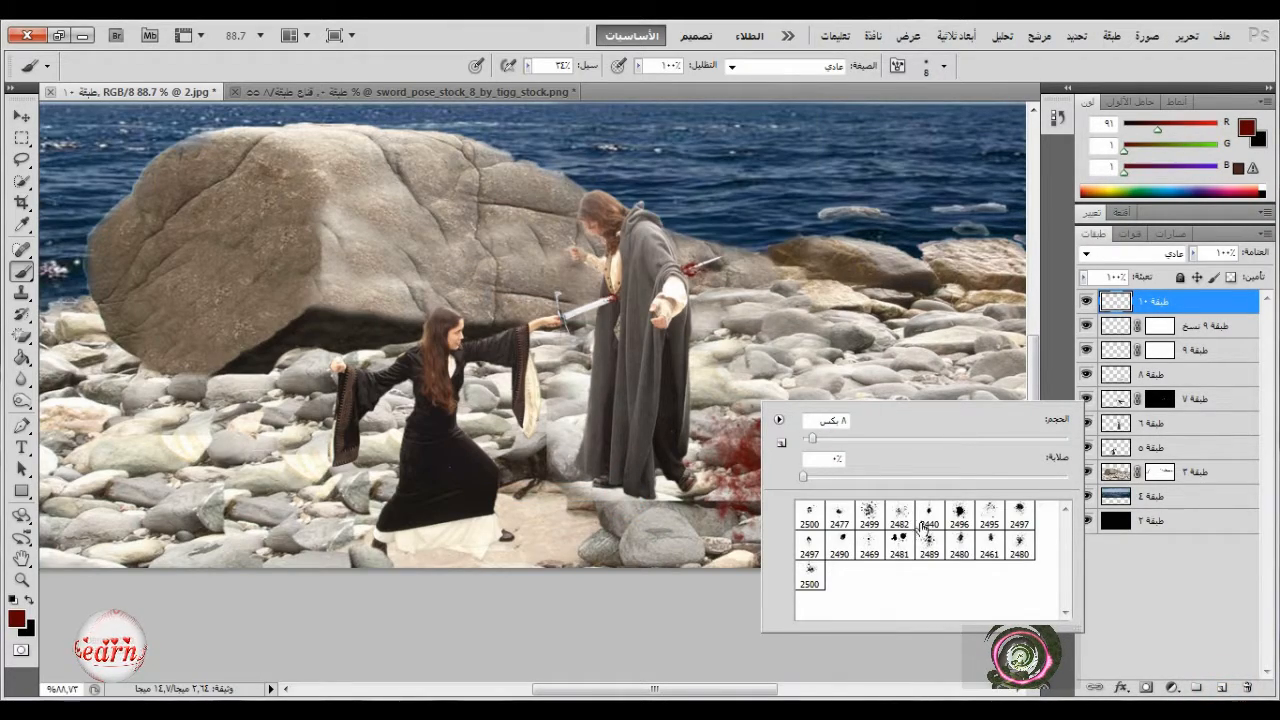
- Stamp blood on the sand between the two figures with the 2482 splatter brush at 201 px, raising the flow from 34% to 69%
click(903, 515)
click(557, 506)
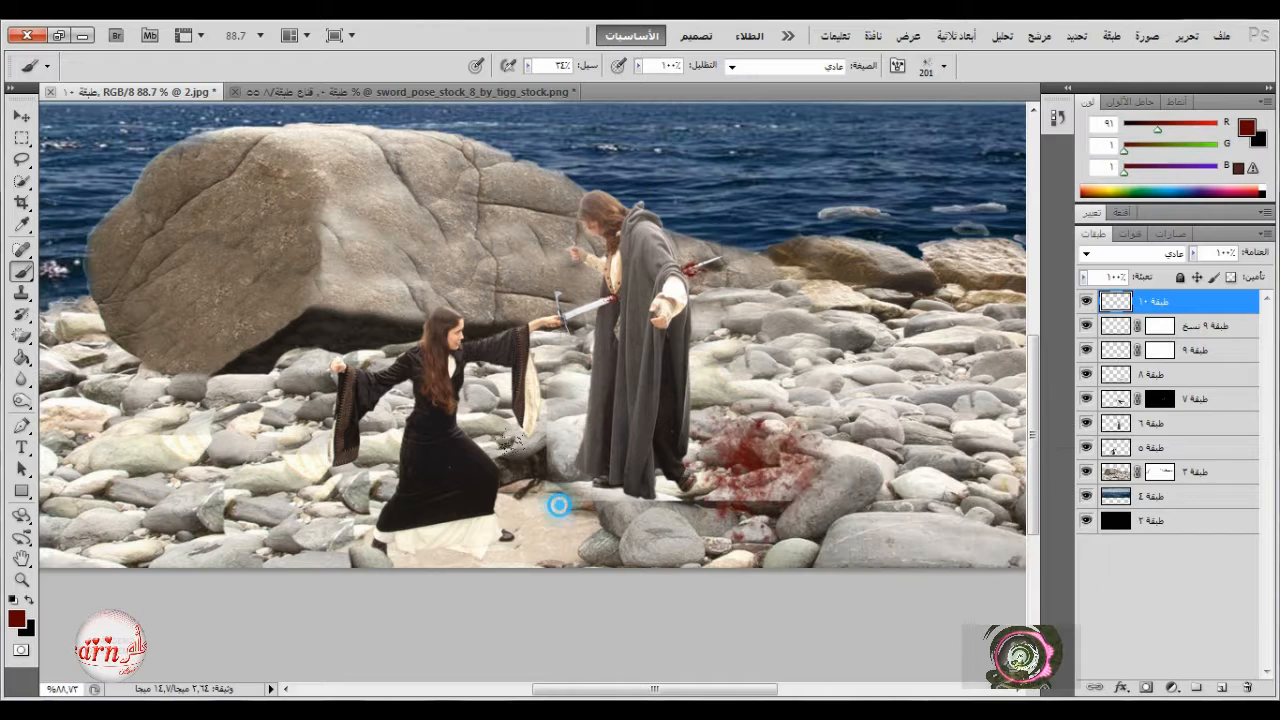
drag(527, 65, 576, 88)
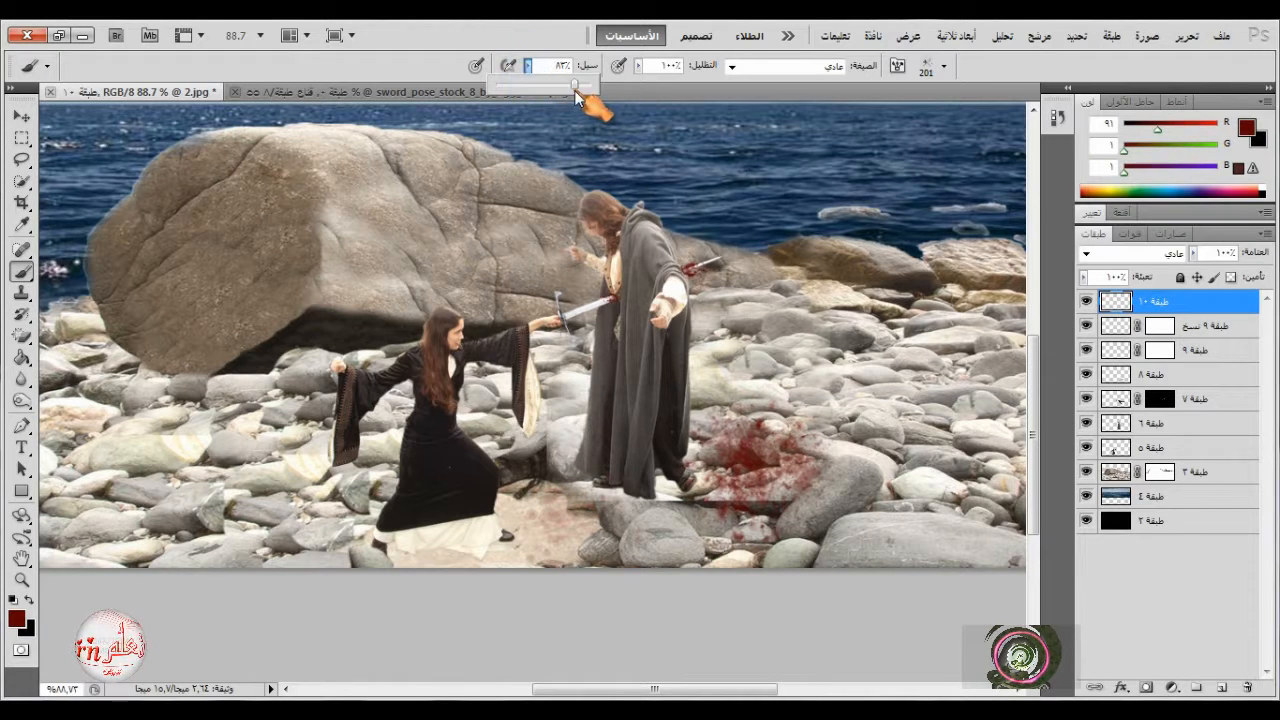
click(579, 521)
click(553, 533)
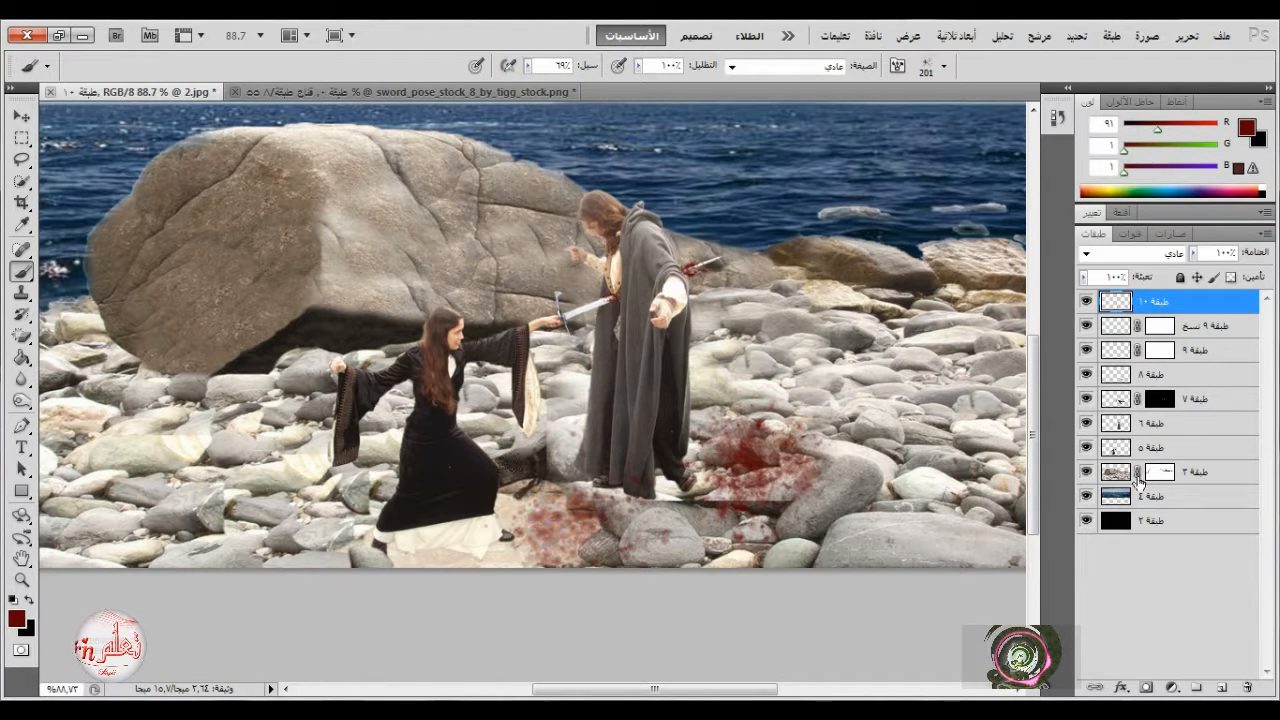
- Move the ground blood layer beneath the man's layer and transform the stain so it spreads under his feet
drag(1199, 310, 1193, 437)
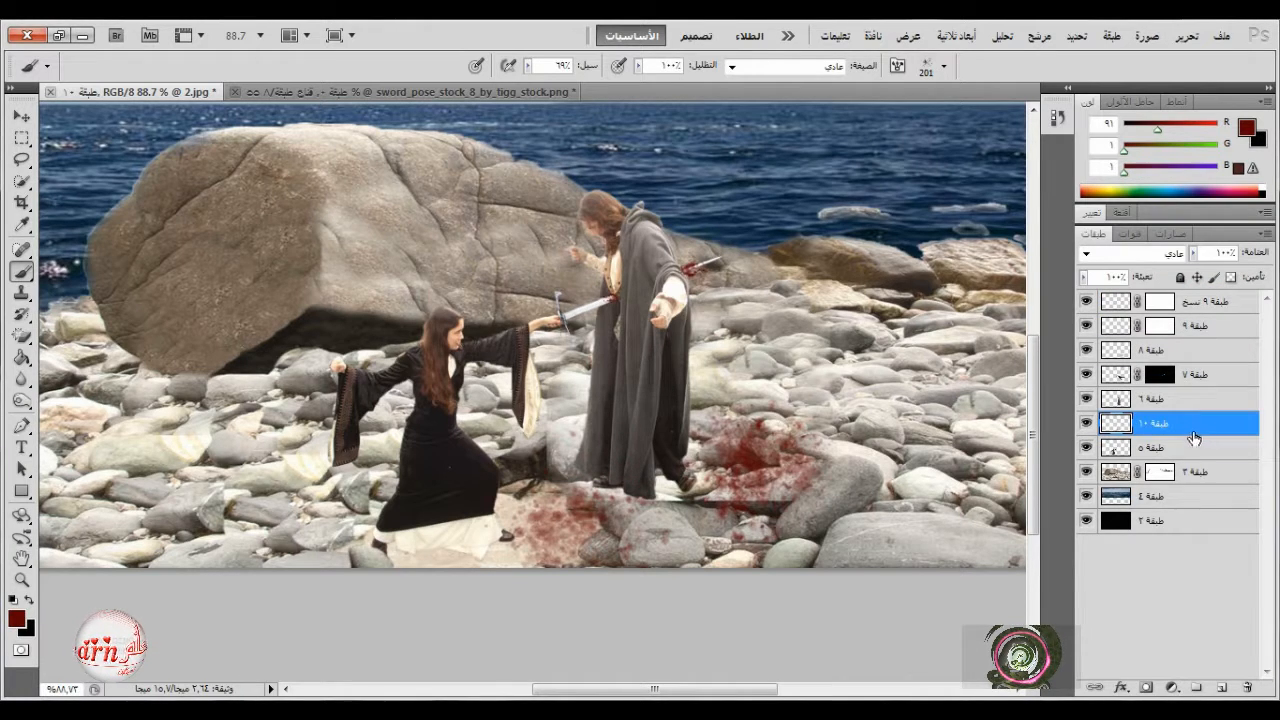
click(1186, 35)
click(990, 375)
drag(470, 567, 509, 554)
drag(597, 500, 592, 513)
key(Return)
key(b)
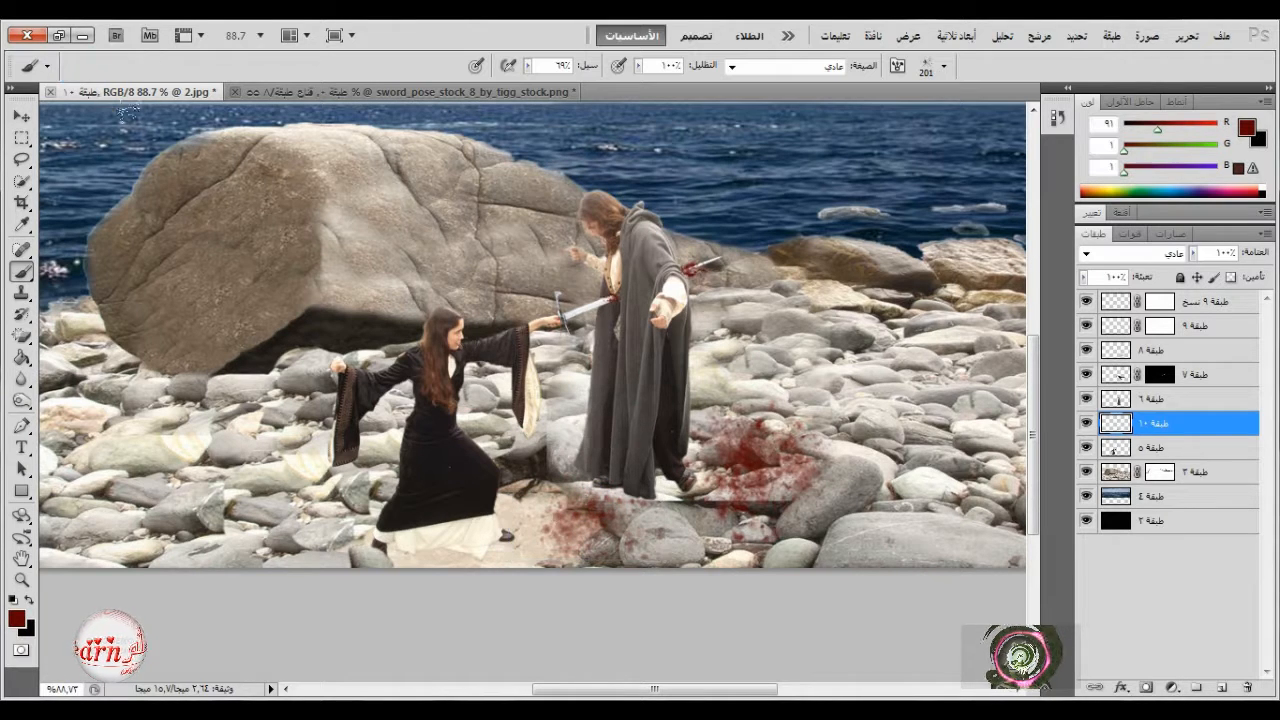
- Add a Levels adjustment layer at the top of the layer stack
scroll(940, 358, up, 2)
click(1200, 302)
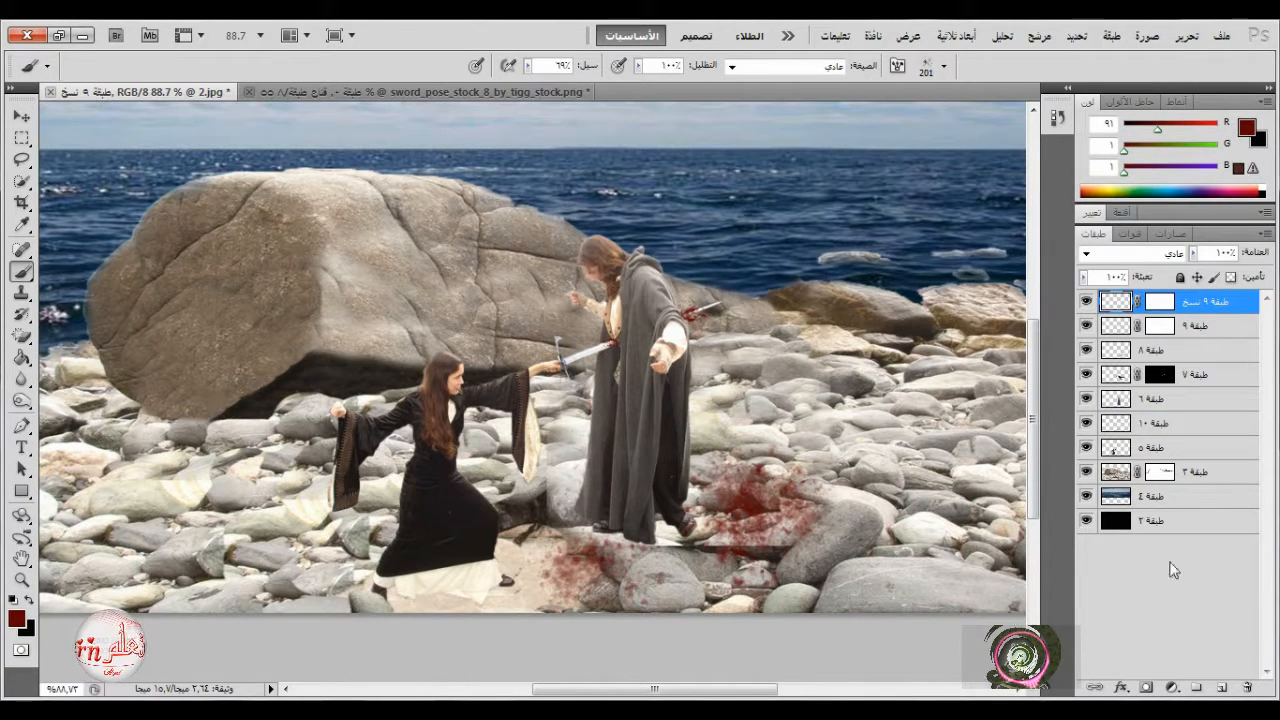
click(1165, 691)
click(1137, 423)
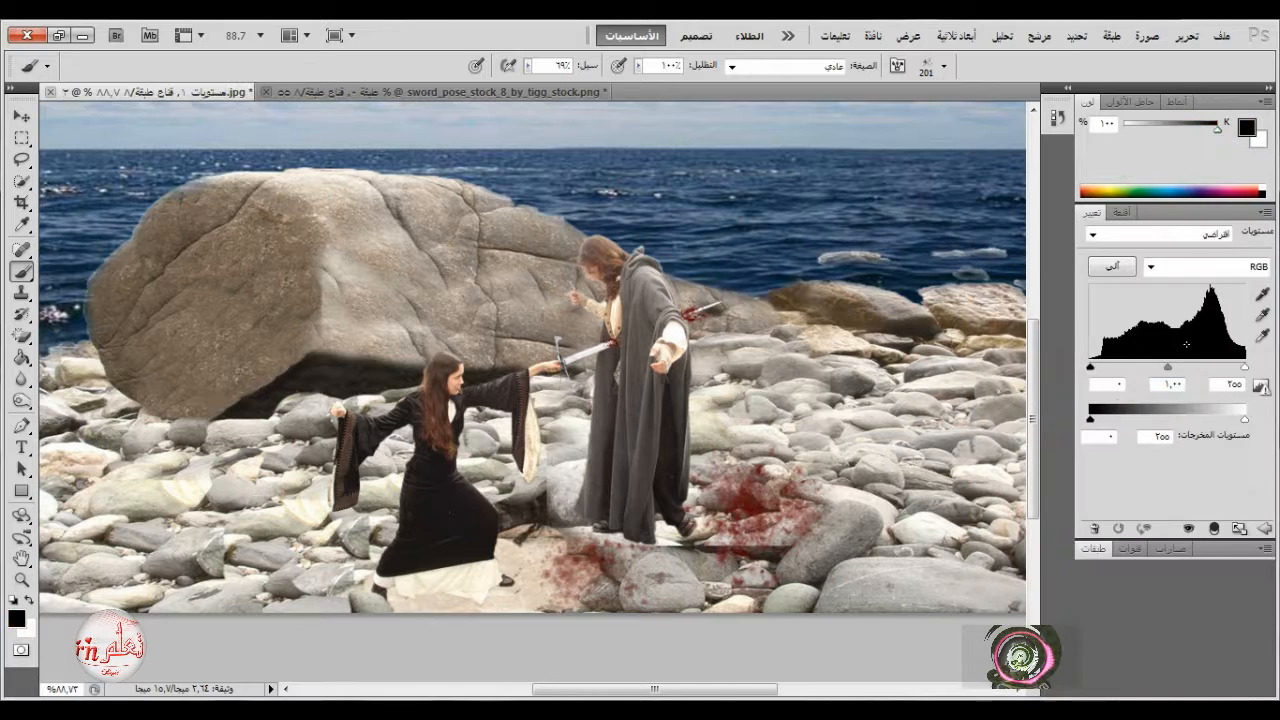
click(1096, 550)
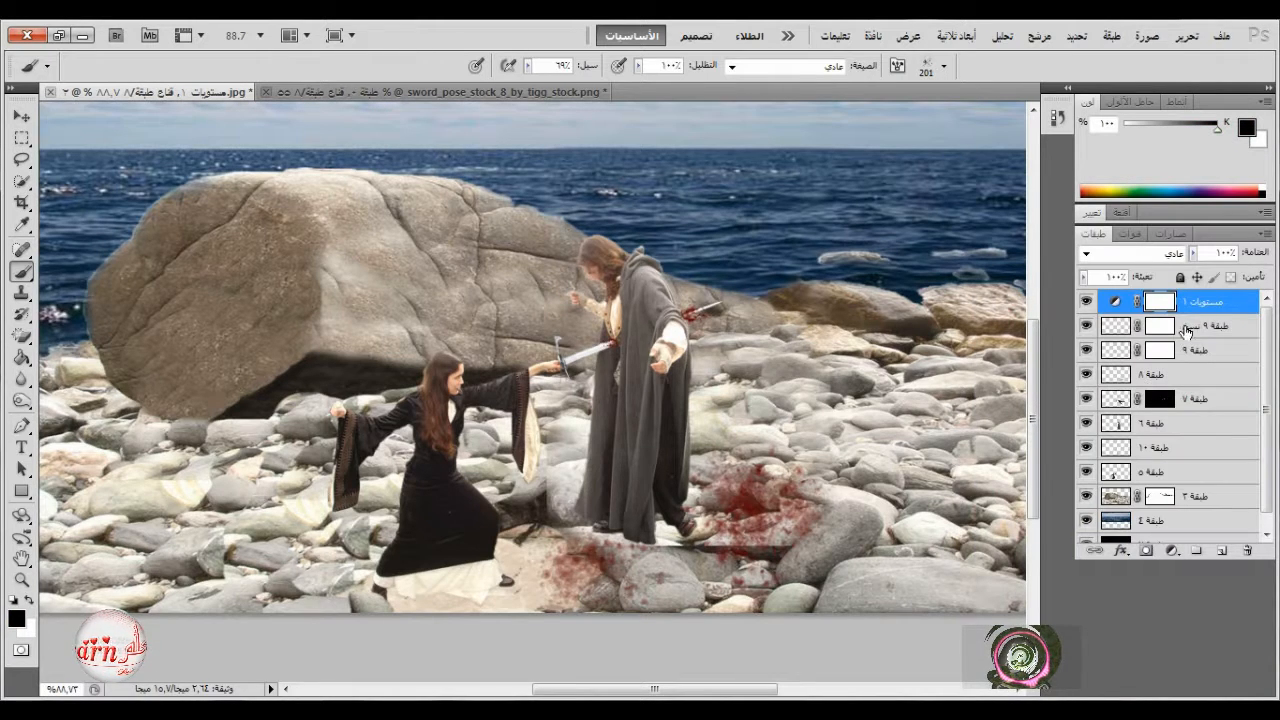
- Add a Curves adjustment layer below Levels and darken the scene, lowering the white end and mapping input 139 to output 19
click(1186, 327)
click(1172, 691)
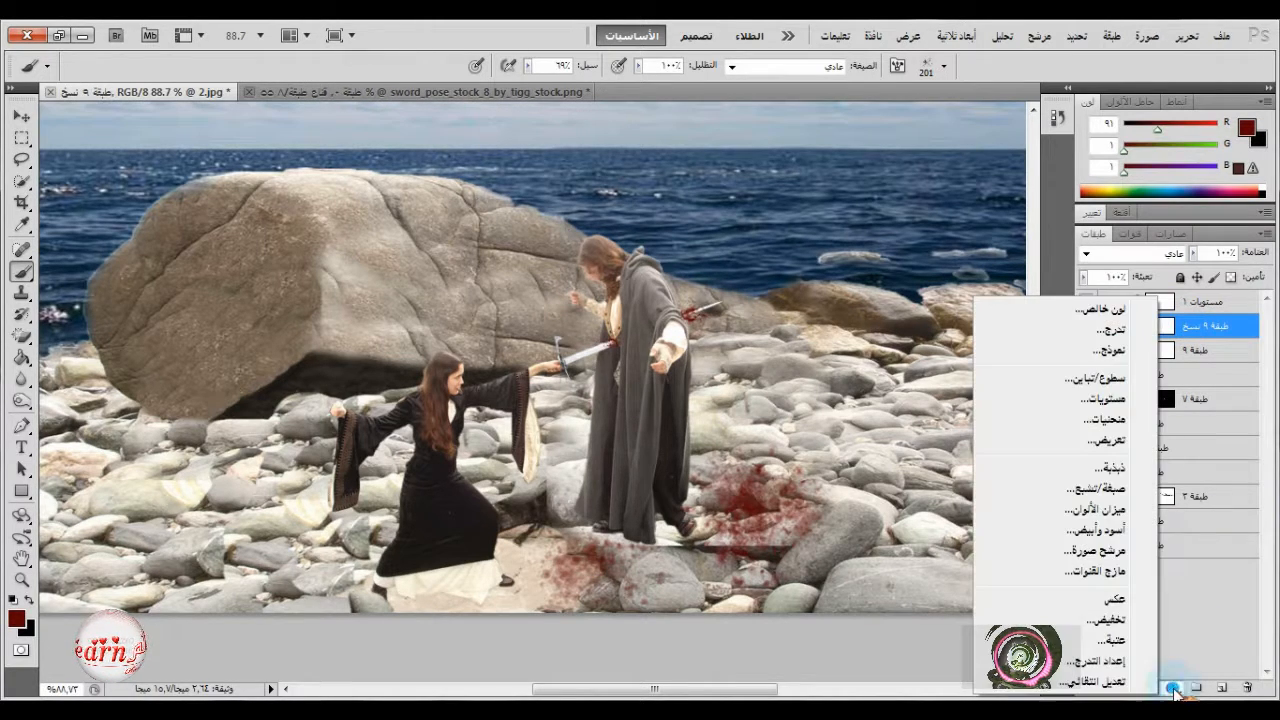
click(1112, 420)
drag(1233, 289, 1229, 388)
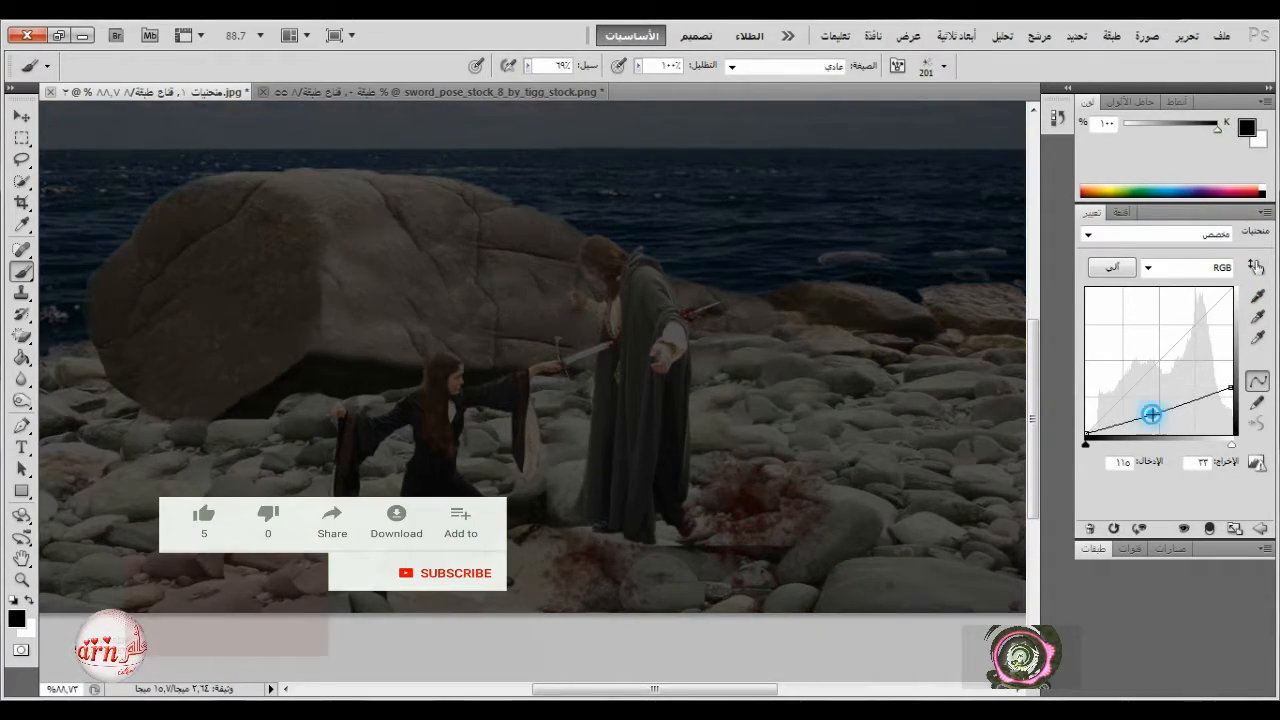
drag(1152, 414, 1158, 424)
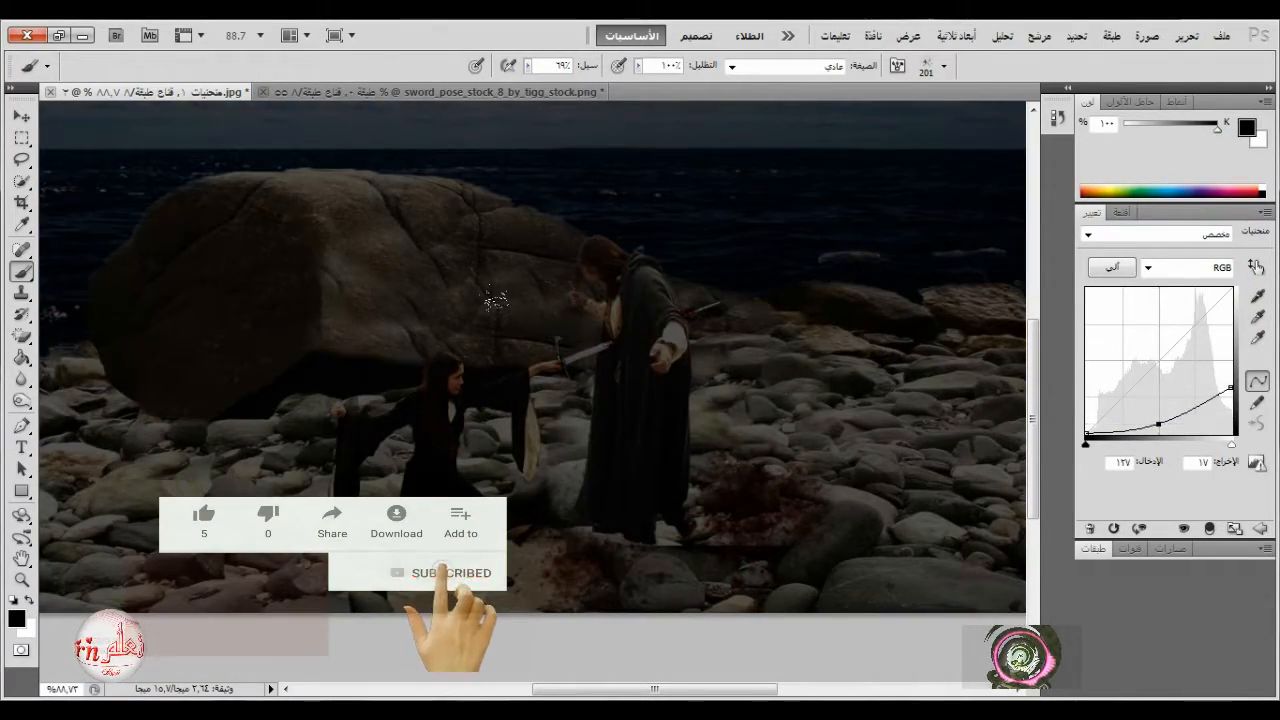
key(ctrl+minus)
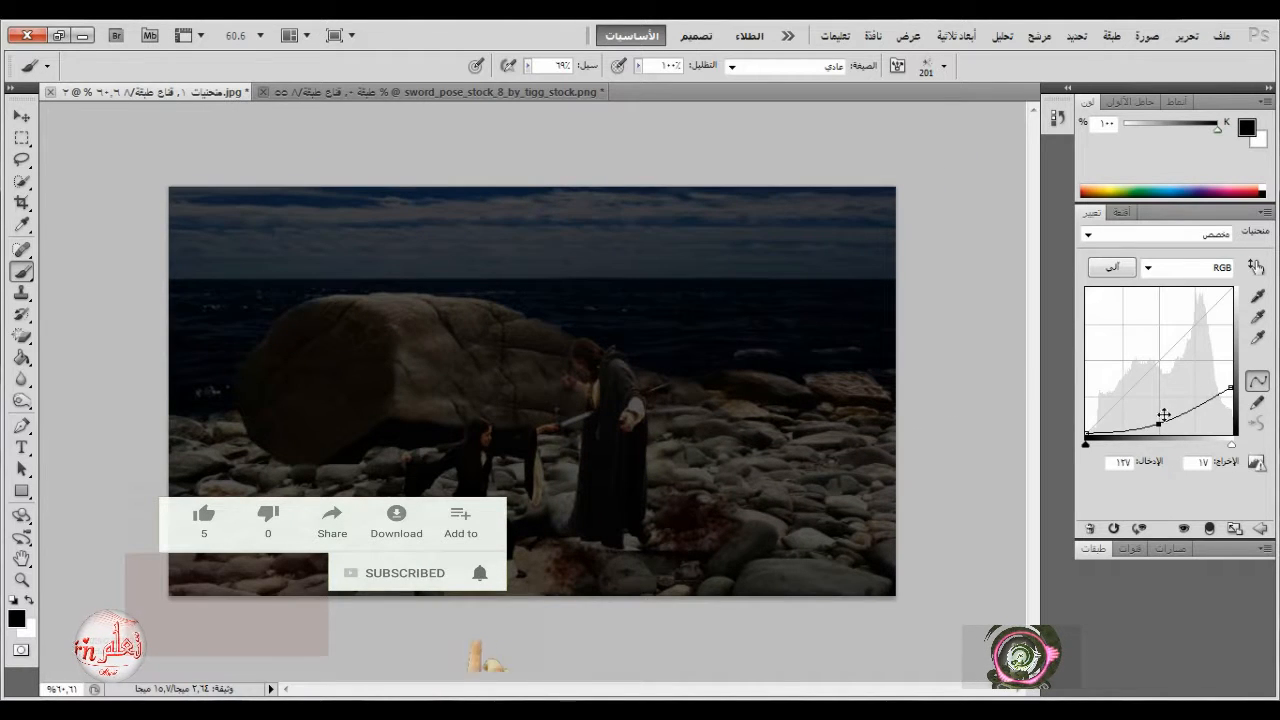
drag(1159, 423, 1164, 423)
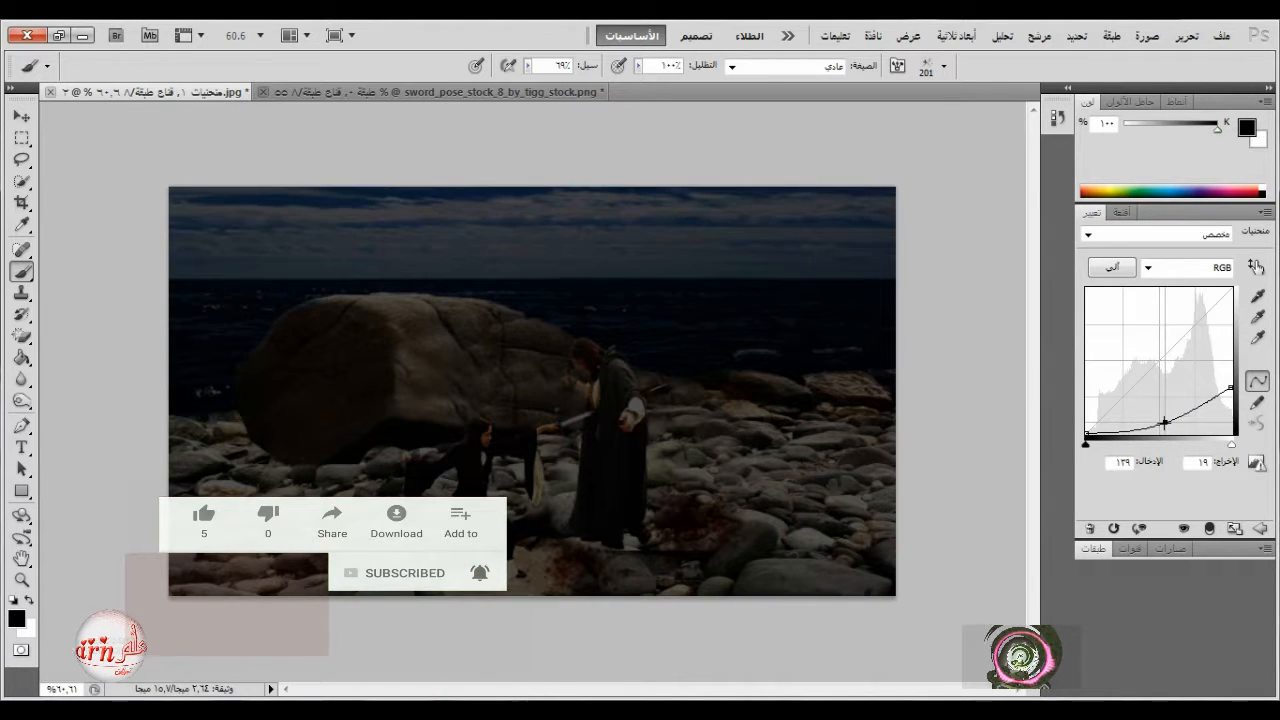
- Set the Levels layer's black input to 6 and white input to about 241, and hide both adjustment layers
click(1096, 548)
click(1163, 305)
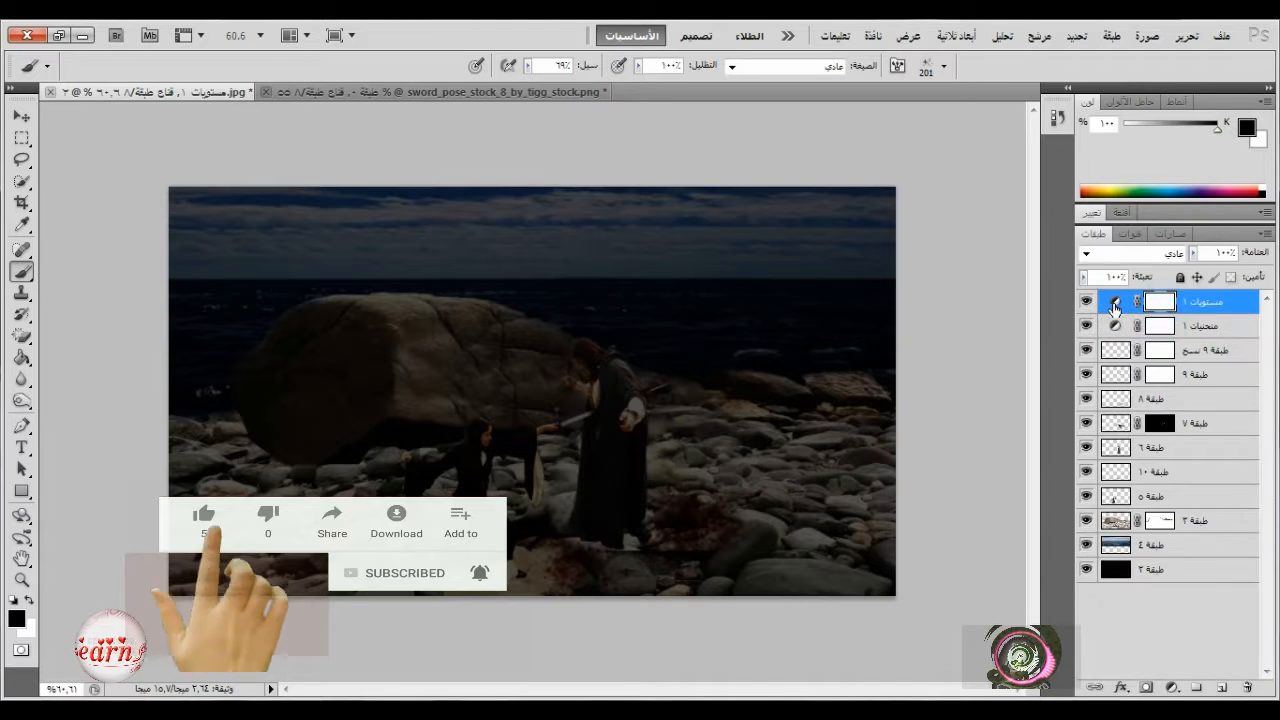
click(1093, 367)
drag(1244, 368, 1238, 370)
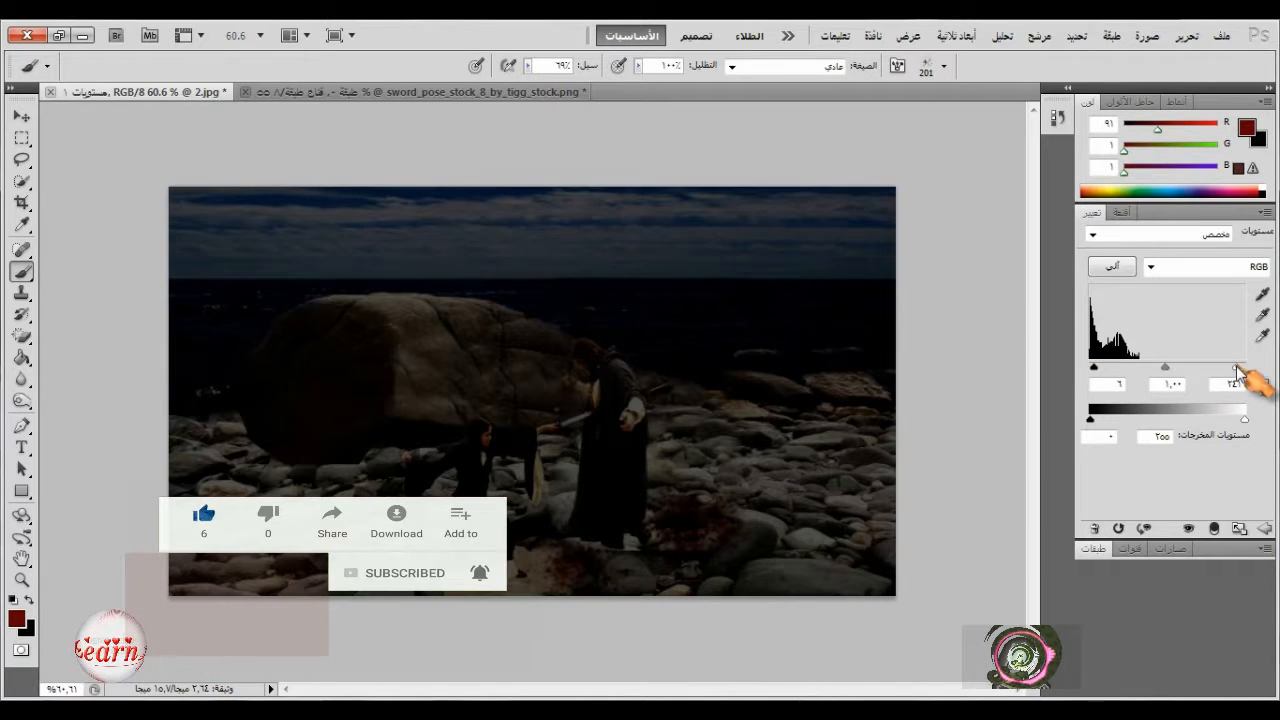
click(1094, 548)
drag(1086, 326, 1086, 301)
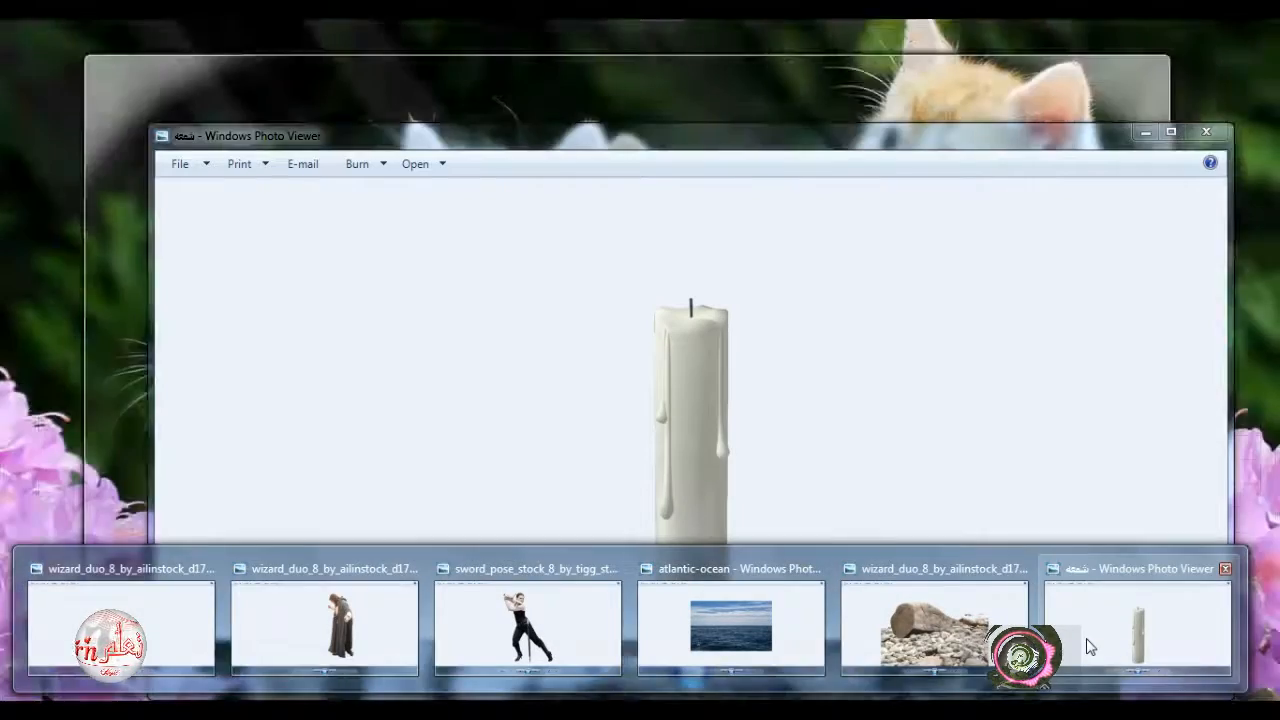
- Open the candle picture from the photo viewer in Photoshop and bring the candle into the beach composite as a new layer
click(1090, 648)
right_click(714, 403)
mouse_move(891, 429)
click(962, 452)
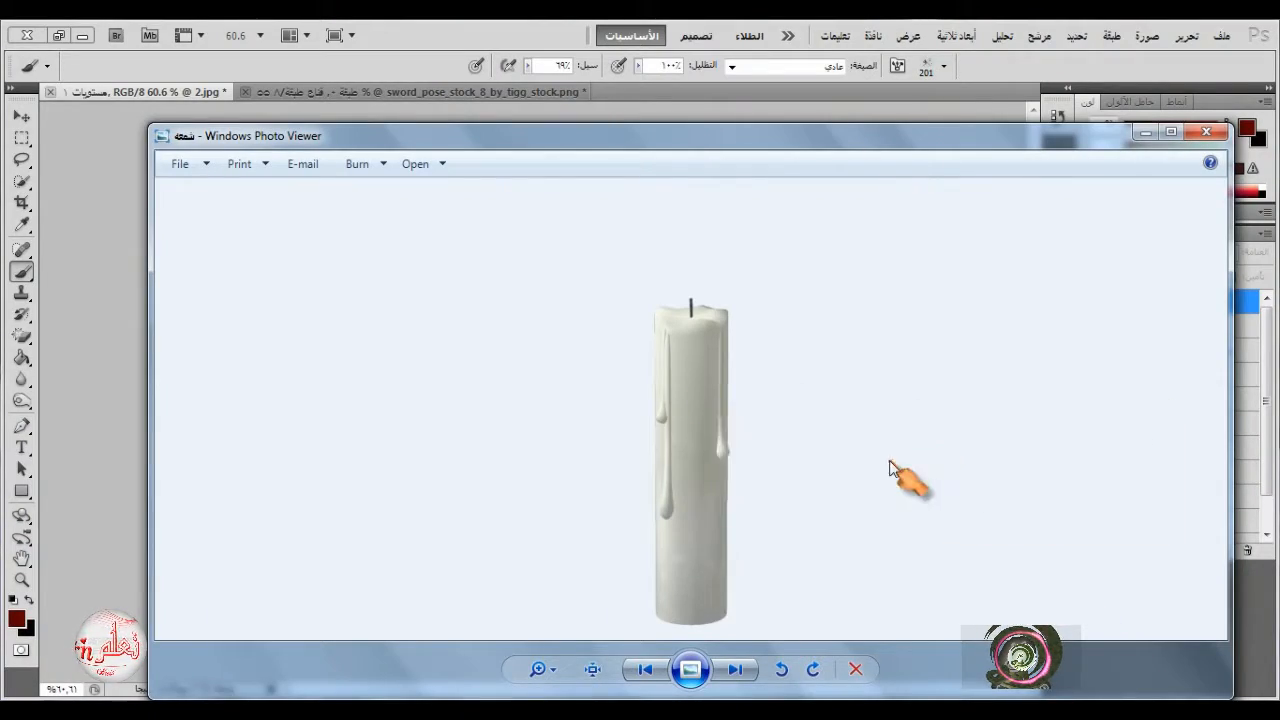
key(v)
drag(483, 357, 575, 343)
- Free-transform the candle, scaling it down to hand-held size and tilting it counterclockwise beside the man's raised hand
click(1186, 35)
click(965, 378)
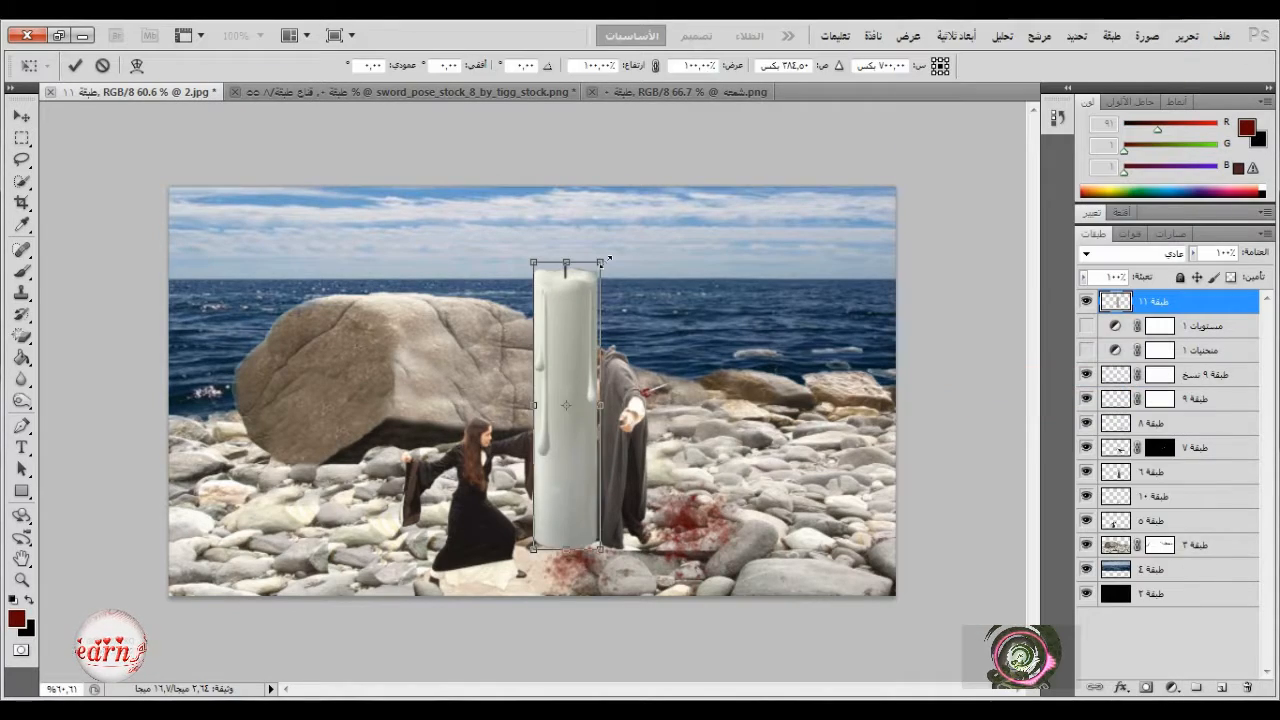
drag(607, 265, 551, 407)
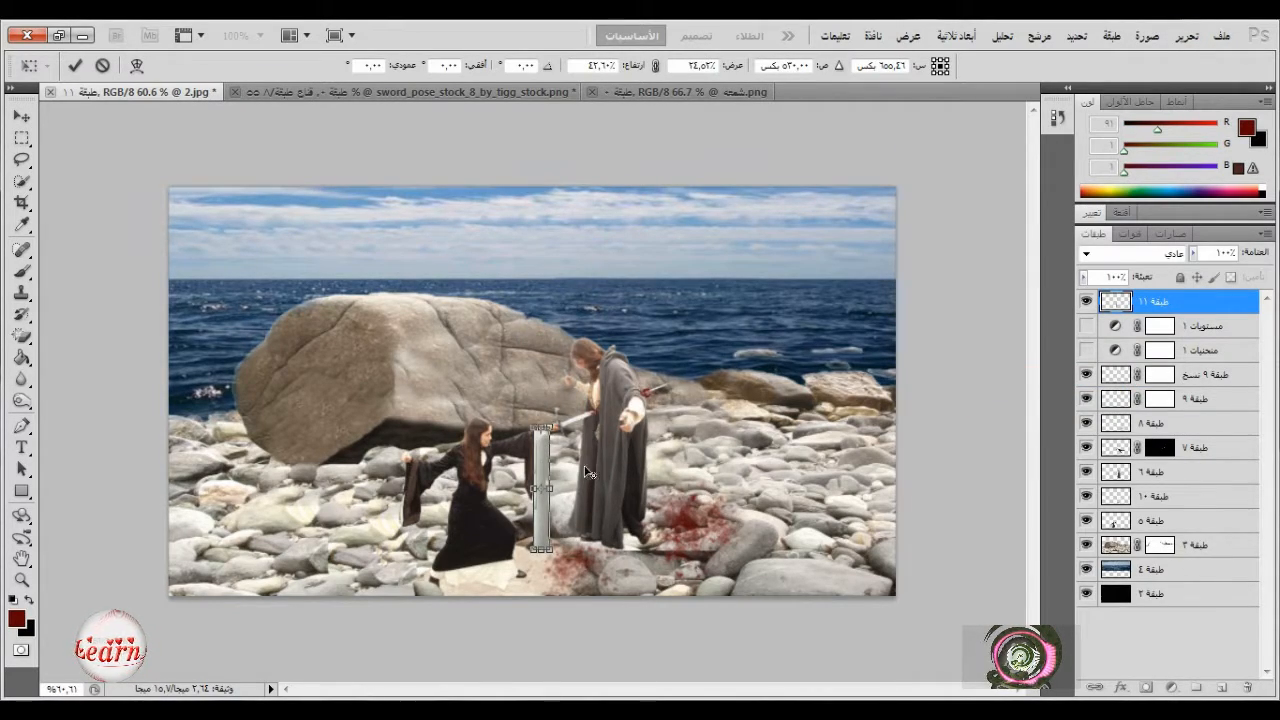
scroll(588, 470, up, 5)
drag(505, 495, 595, 214)
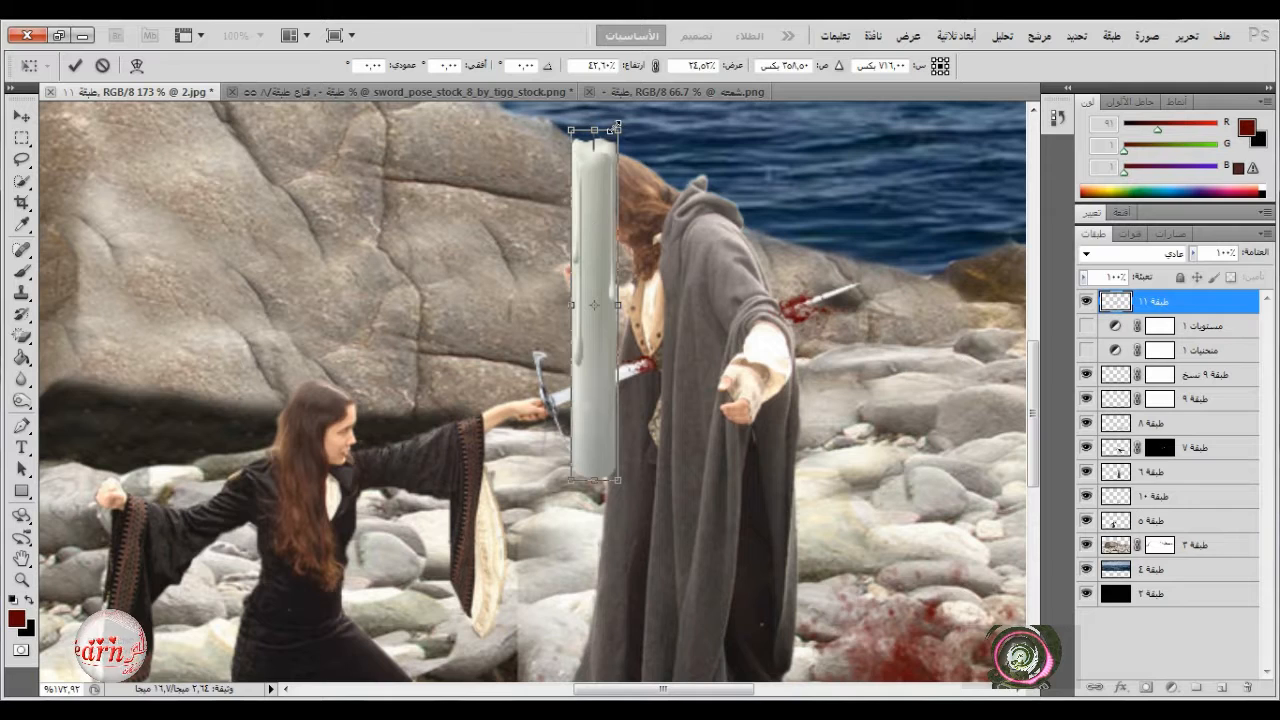
drag(614, 127, 585, 292)
click(656, 66)
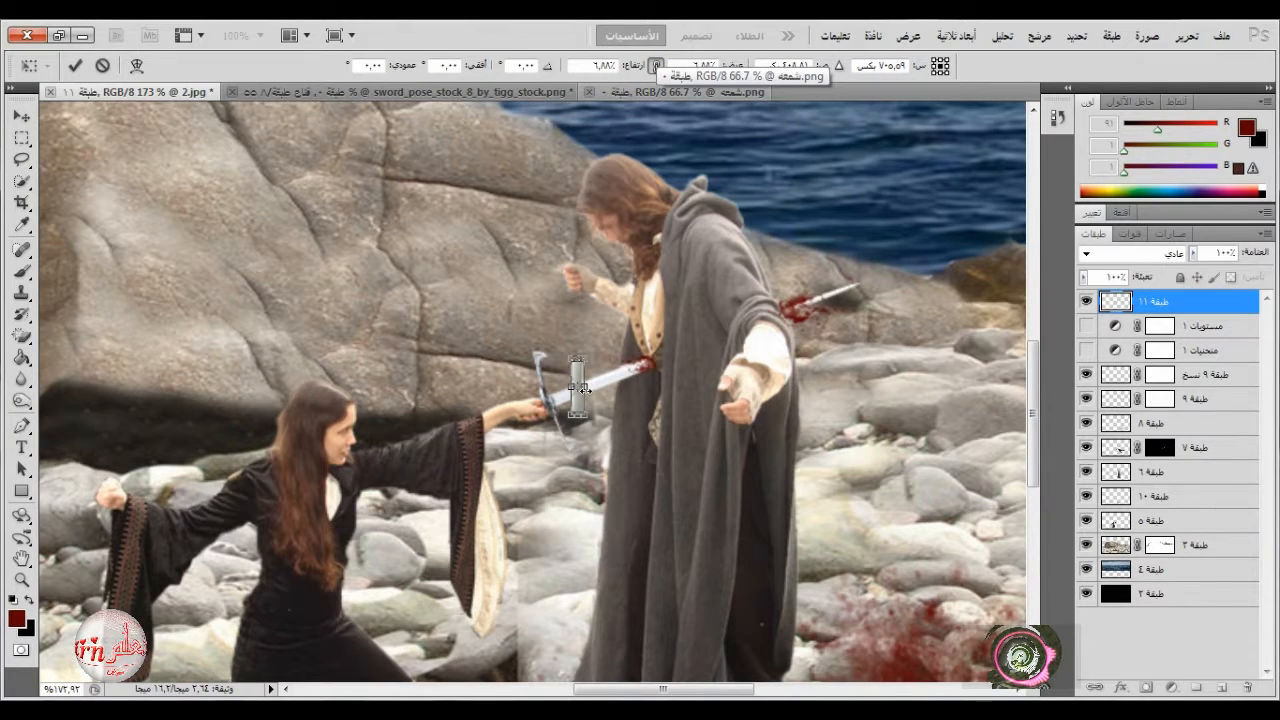
drag(619, 323, 579, 245)
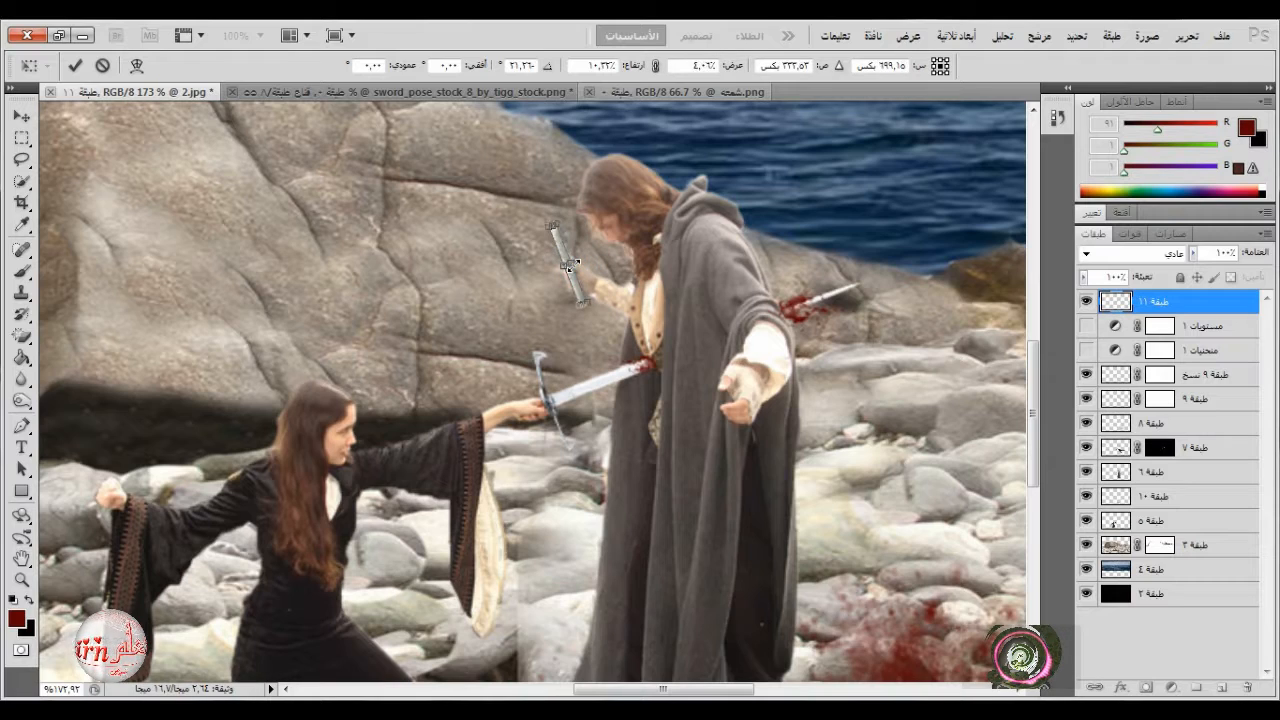
- Adjust the candle's tilt to about 18.6° counterclockwise, place it over the man's raised hand, and narrow its width to about 3.46%
scroll(609, 230, up, 3)
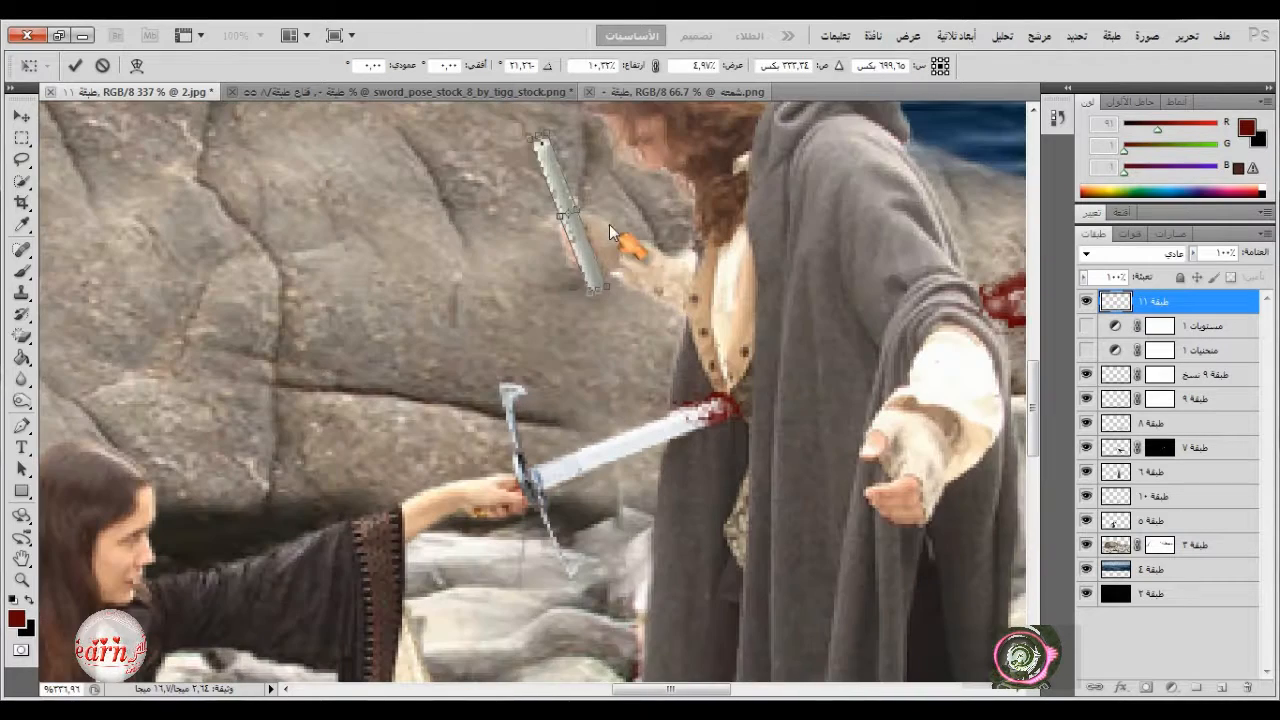
scroll(678, 460, up, 2)
drag(678, 490, 676, 499)
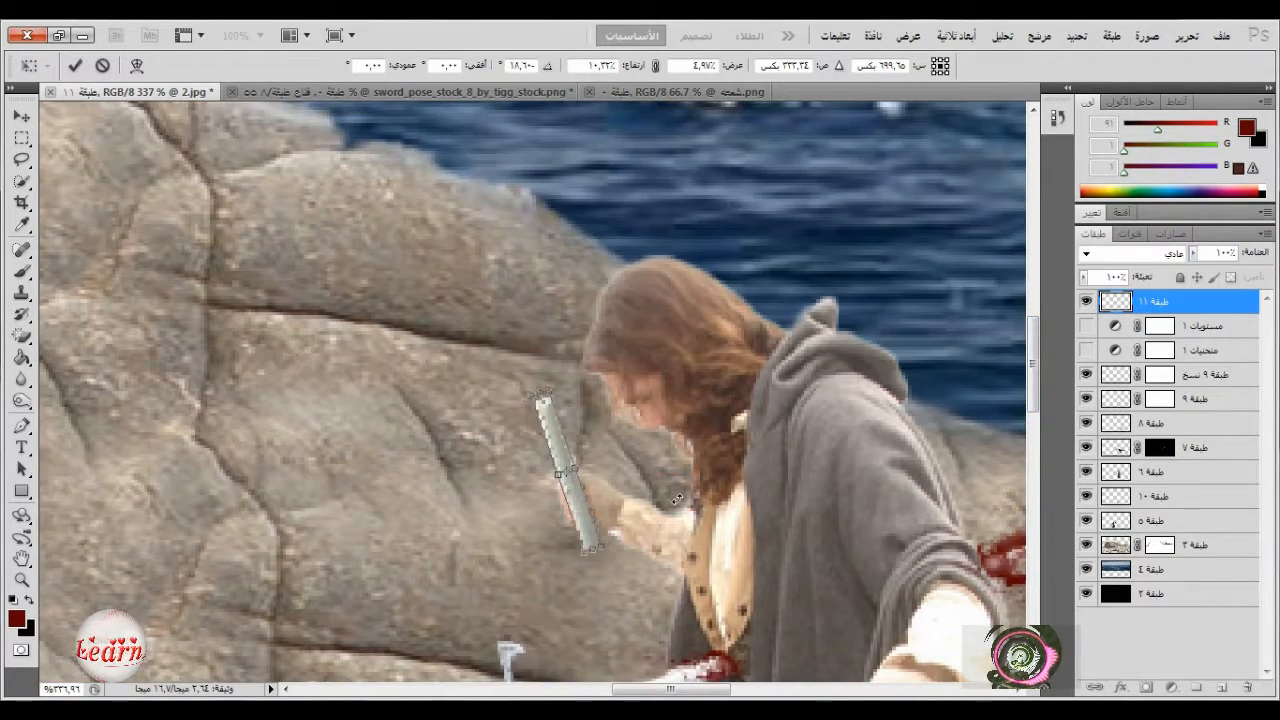
mouse_move(583, 523)
mouse_down()
mouse_move(597, 500)
mouse_move(591, 509)
mouse_up()
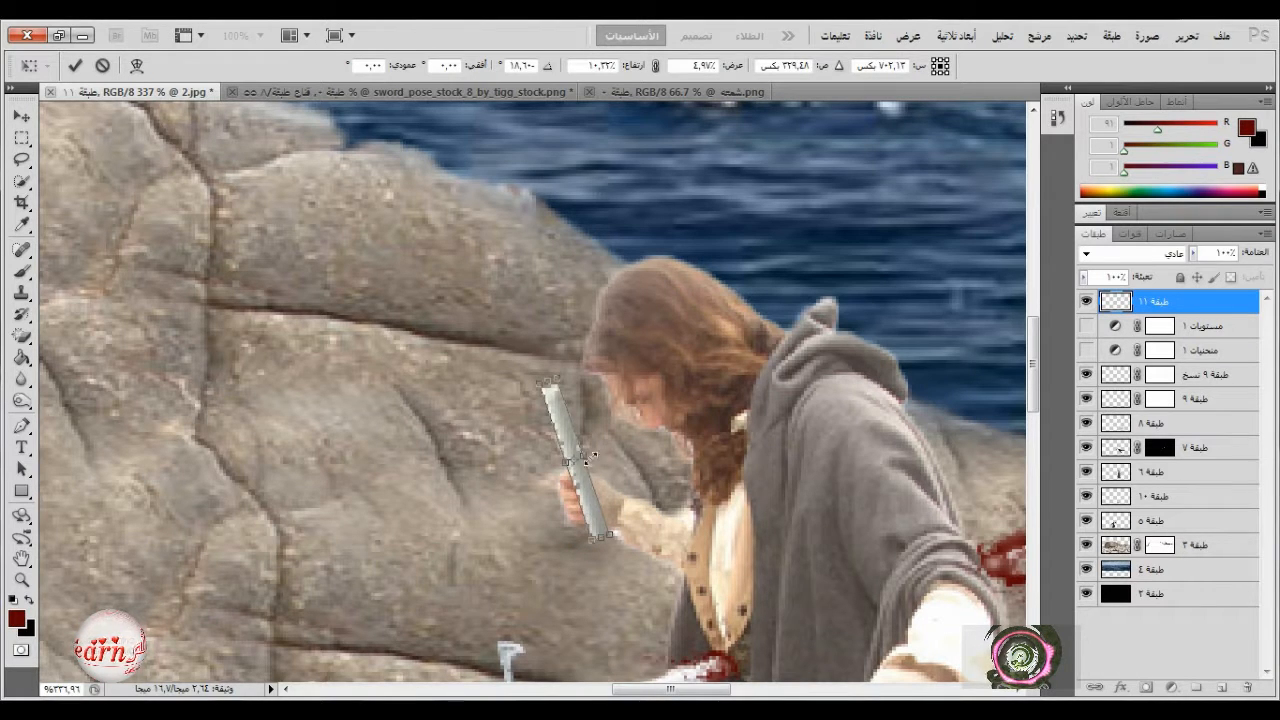
drag(585, 456, 577, 491)
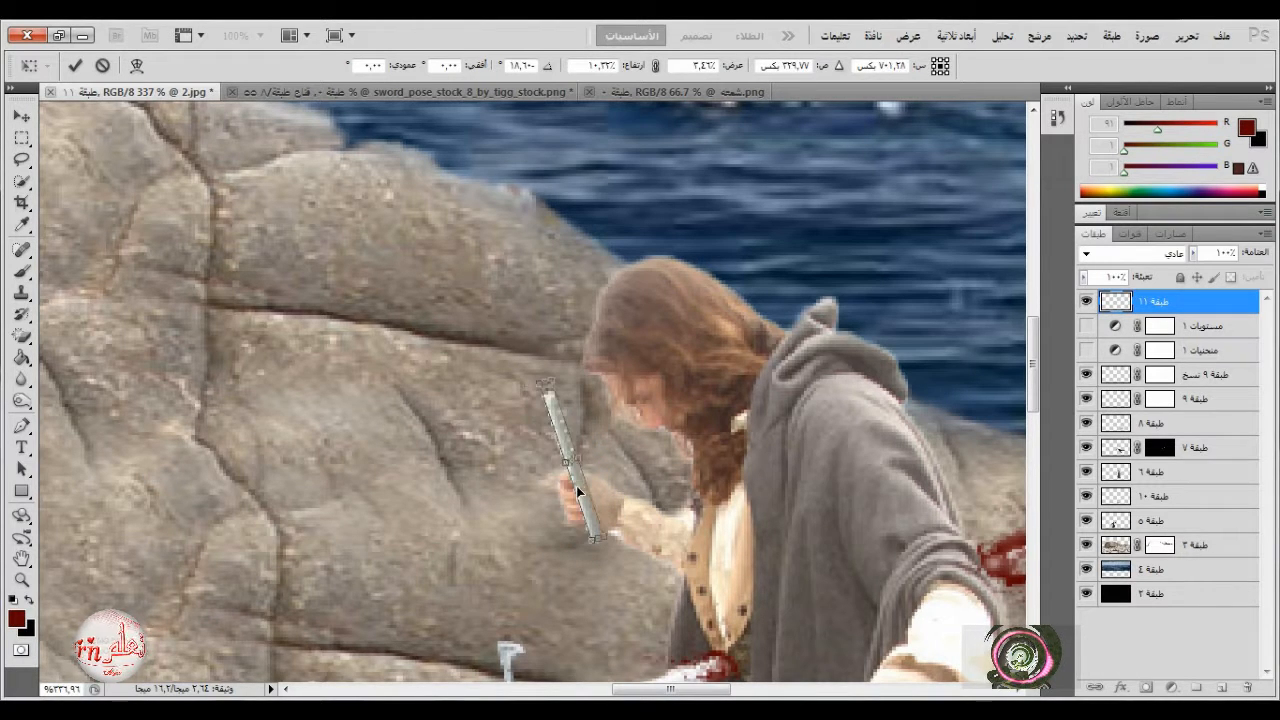
- Nudge the candle into the man's grip, shorten its height to about 8.81%, and apply the transform
key(Right)
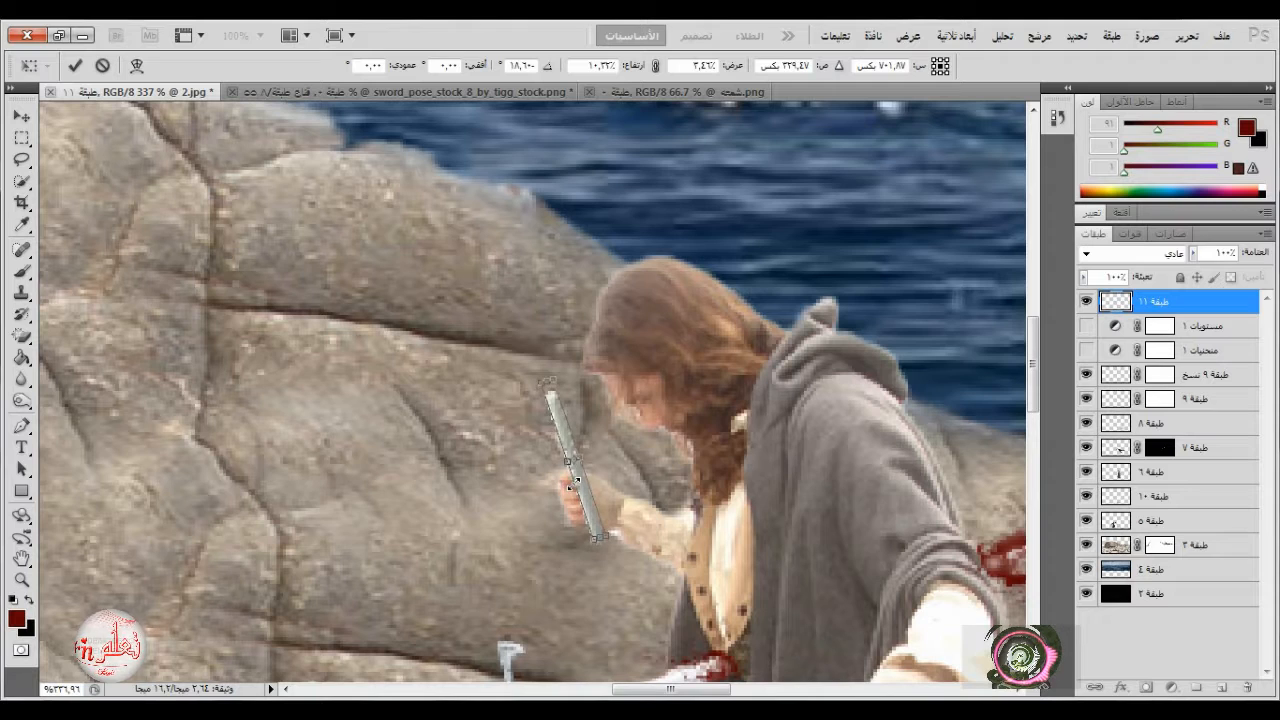
key(Up)
key(Up)
key(Left)
key(Left)
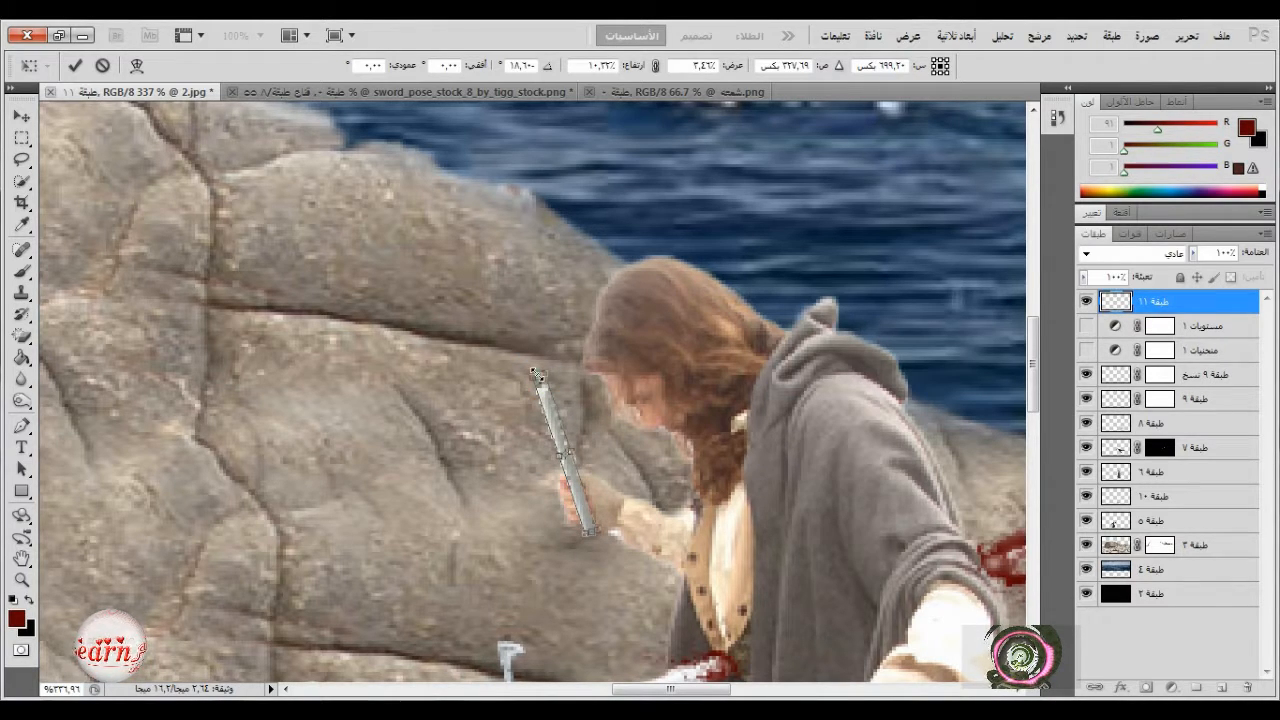
drag(536, 375, 531, 380)
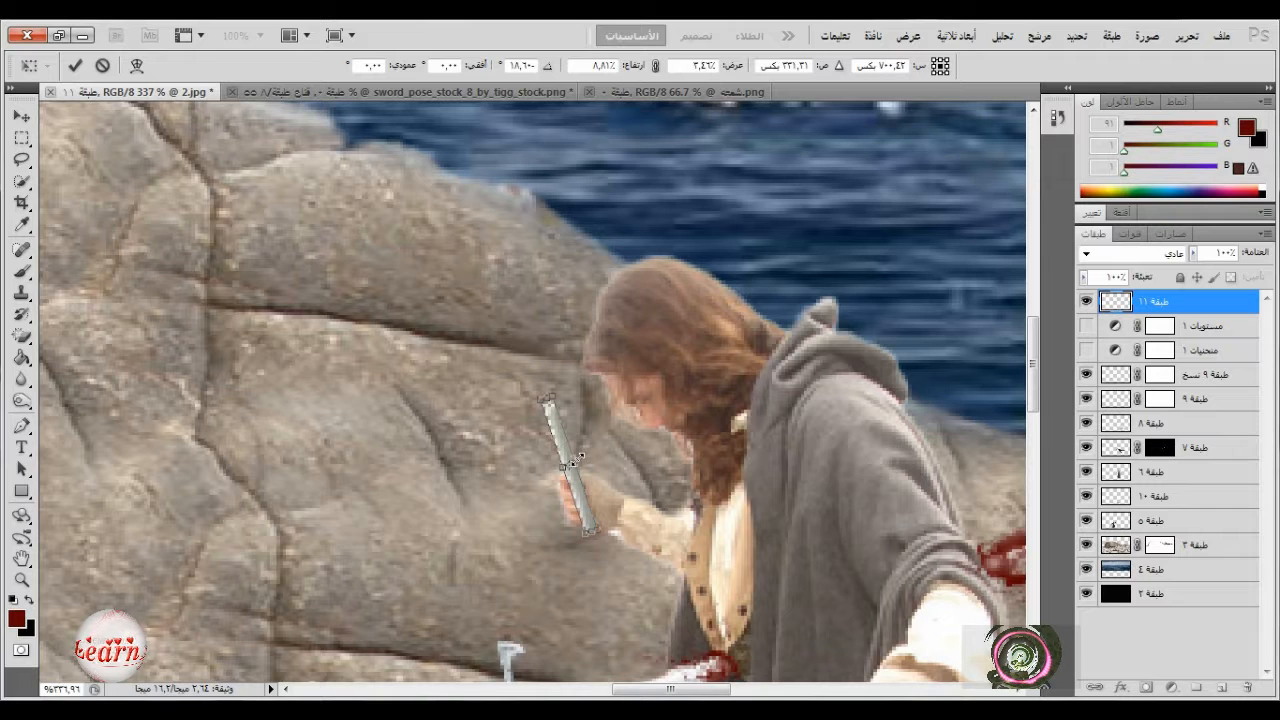
click(73, 67)
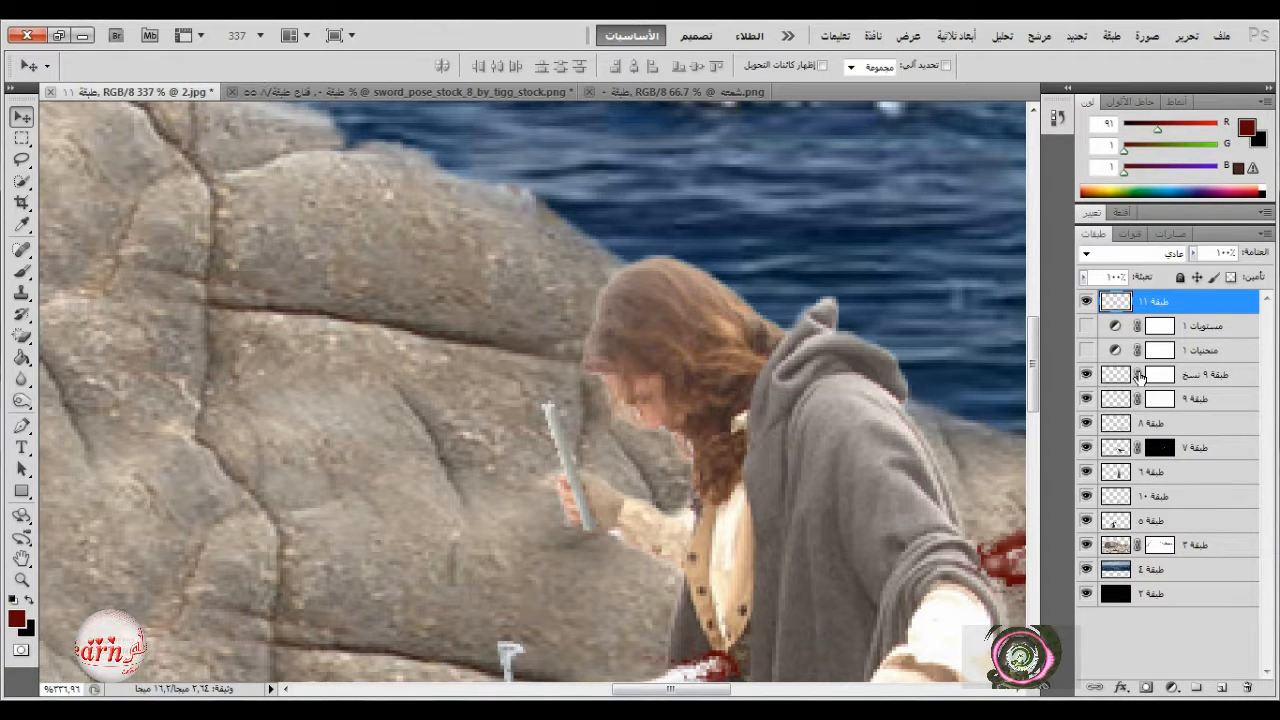
- Mask the candle layer with the outline of the man's layer and invert the mask so the candle sits behind his fingers
click(1114, 472)
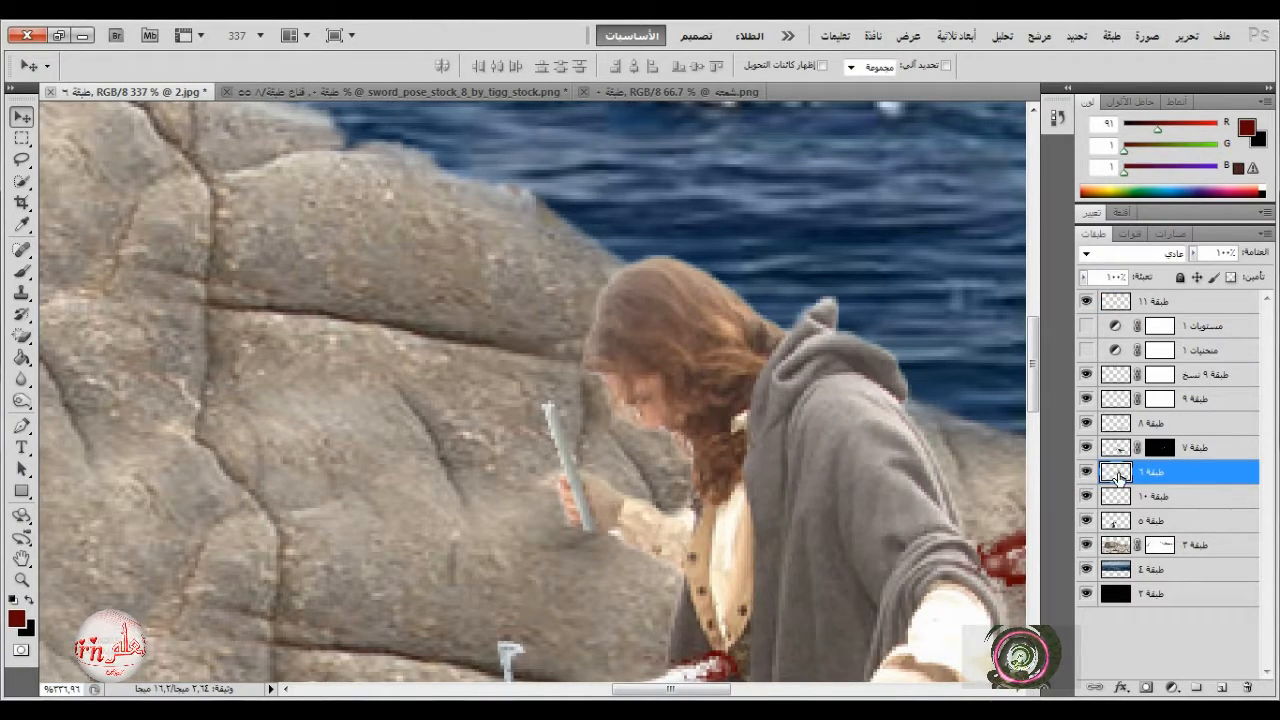
ctrl+click(1118, 478)
click(1160, 303)
click(1145, 688)
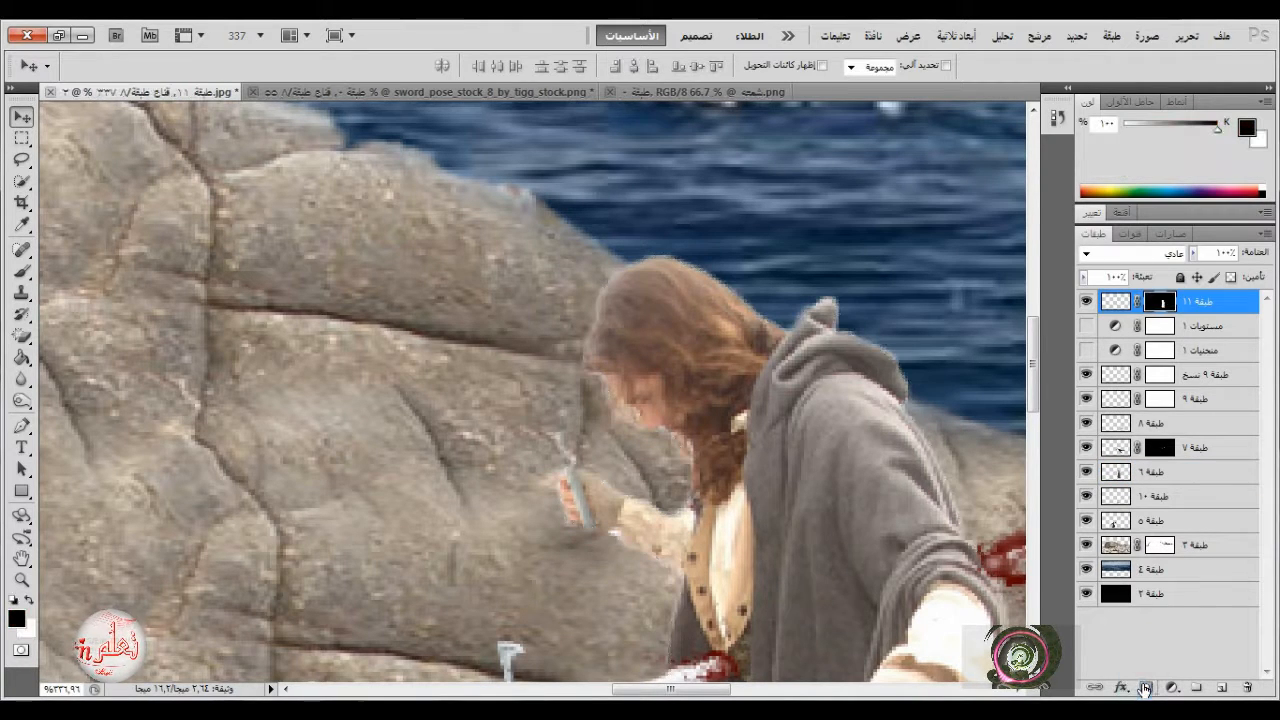
key(ctrl+i)
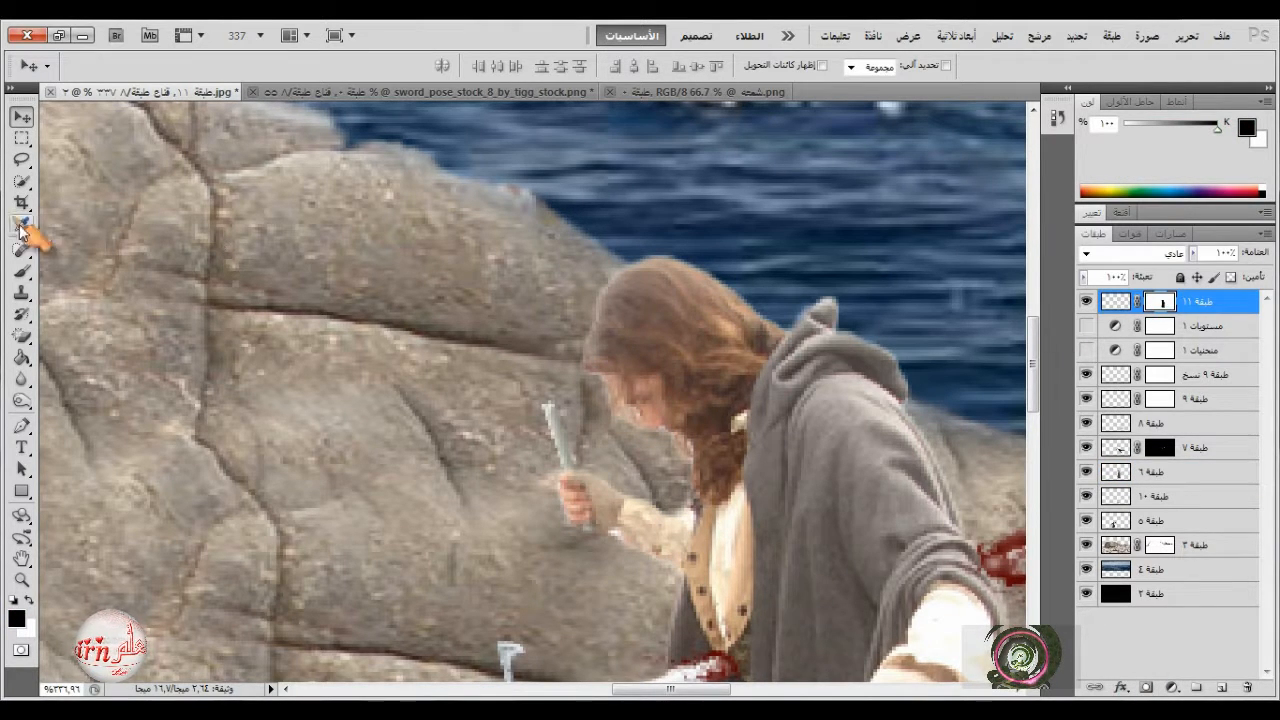
- Replace the blood brushes with the default brush set and choose a hard round brush at 10 px
click(22, 271)
scroll(677, 466, up, 7)
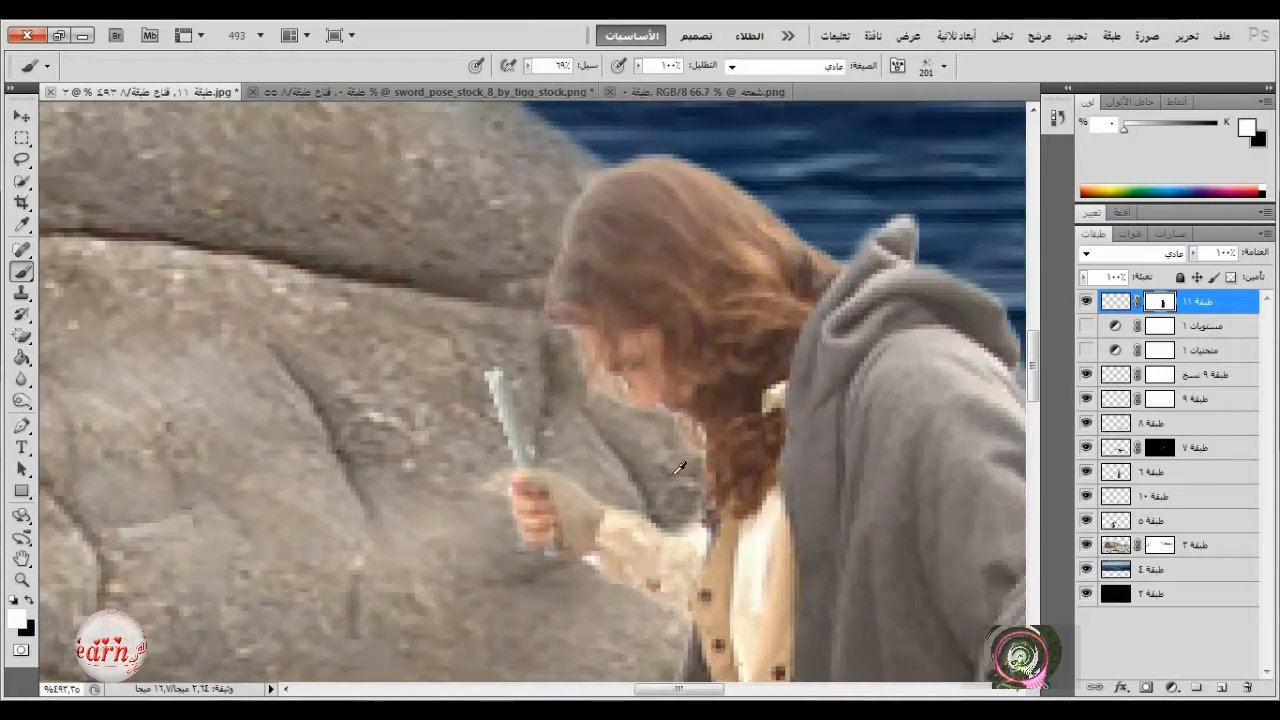
right_click(913, 360)
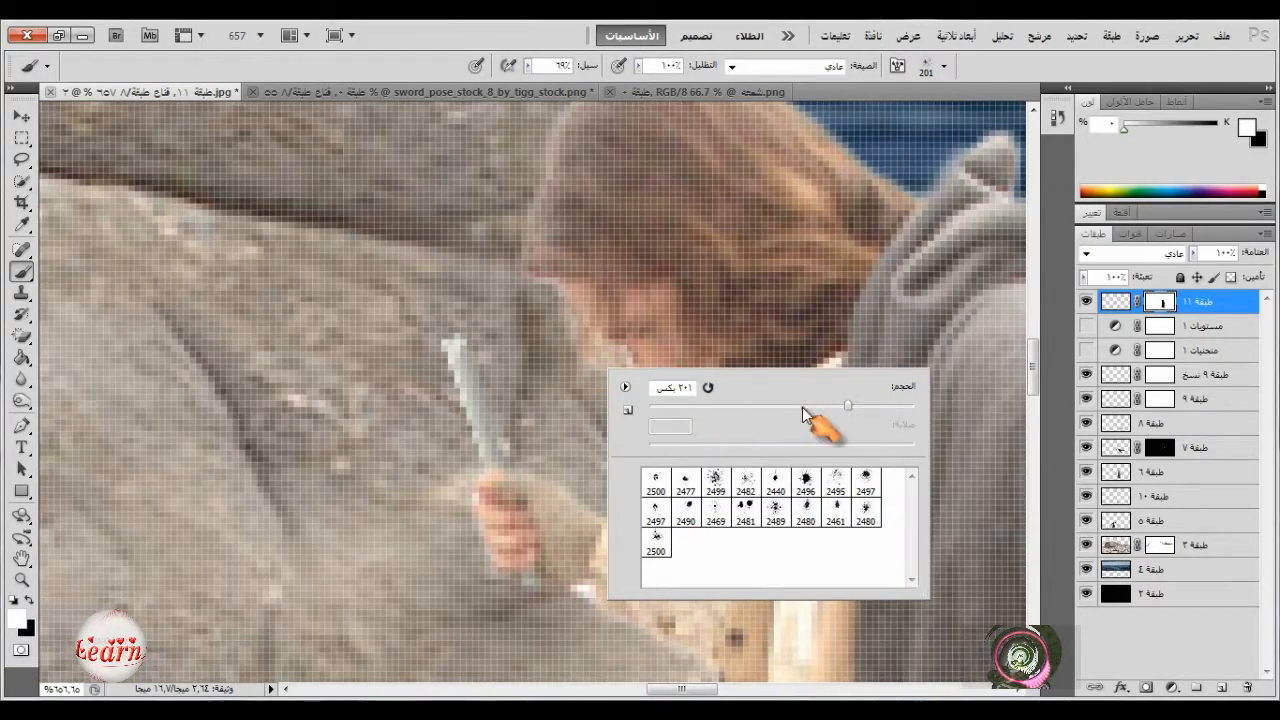
click(623, 387)
click(880, 249)
click(737, 292)
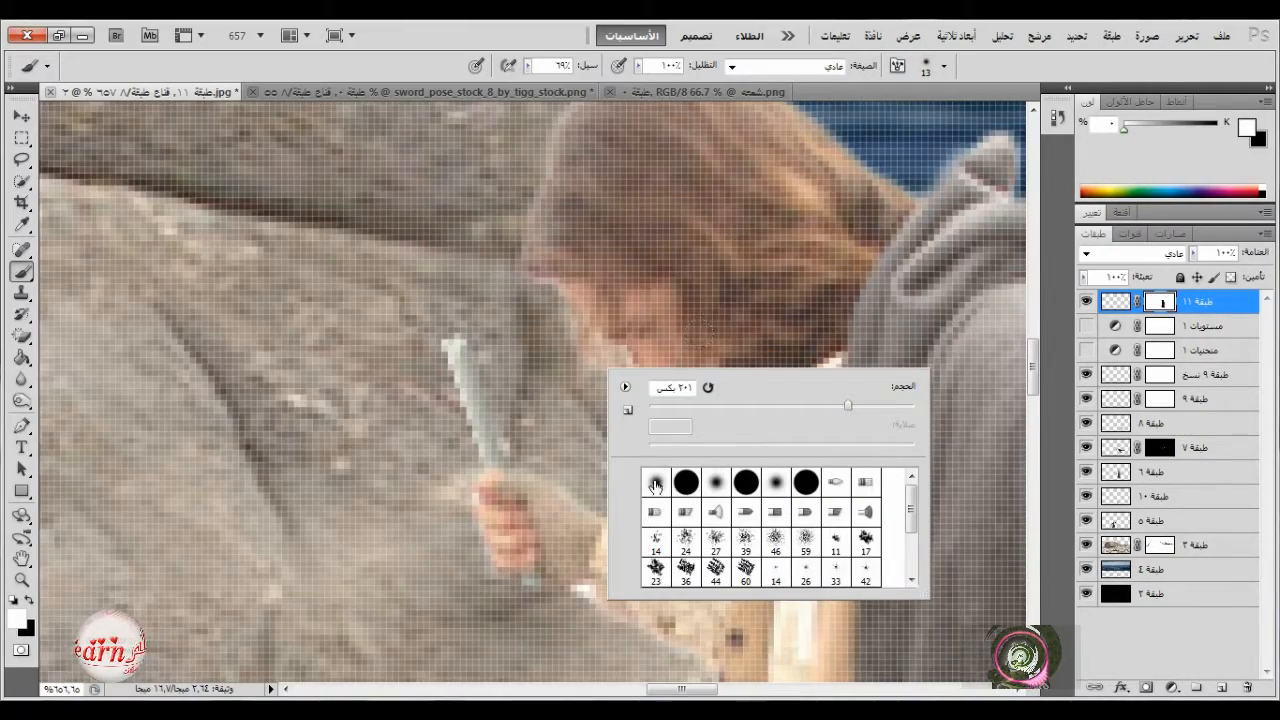
click(686, 482)
drag(666, 405, 661, 405)
click(492, 29)
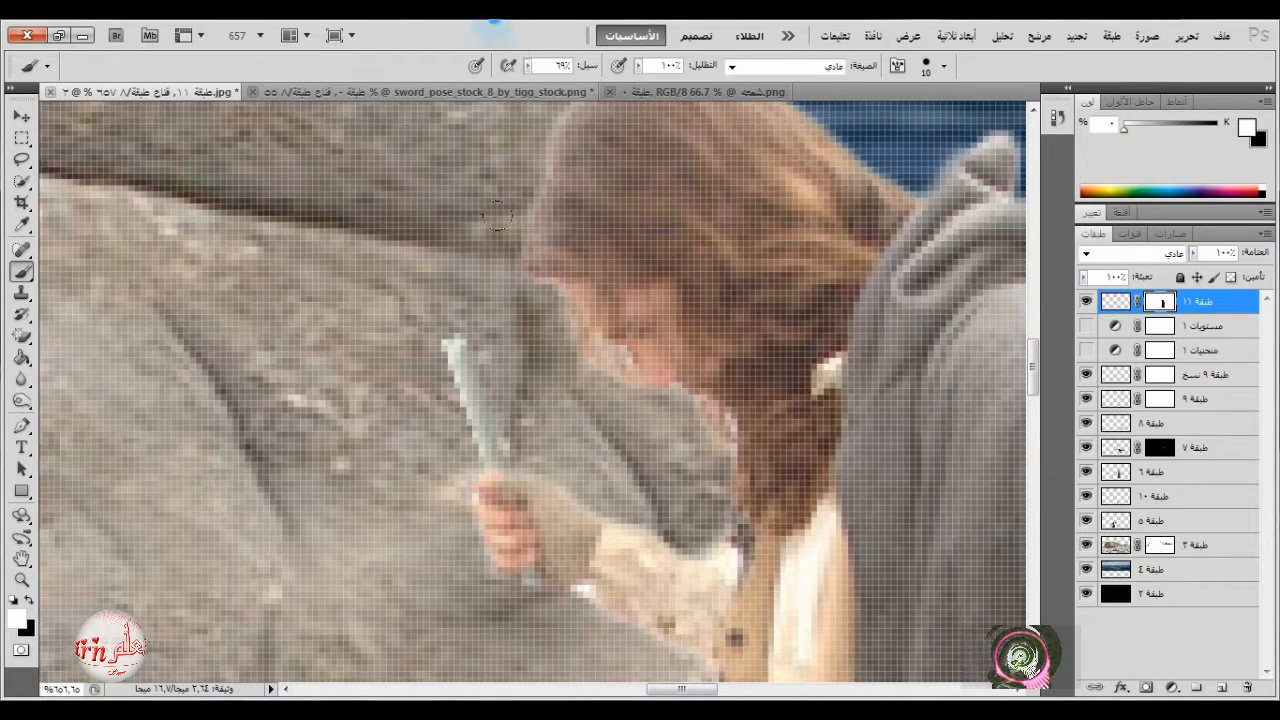
- Reduce the brush to 5 px and paint black on the candle's mask over the man's fingers
scroll(503, 454, down, 1)
scroll(506, 450, down, 1)
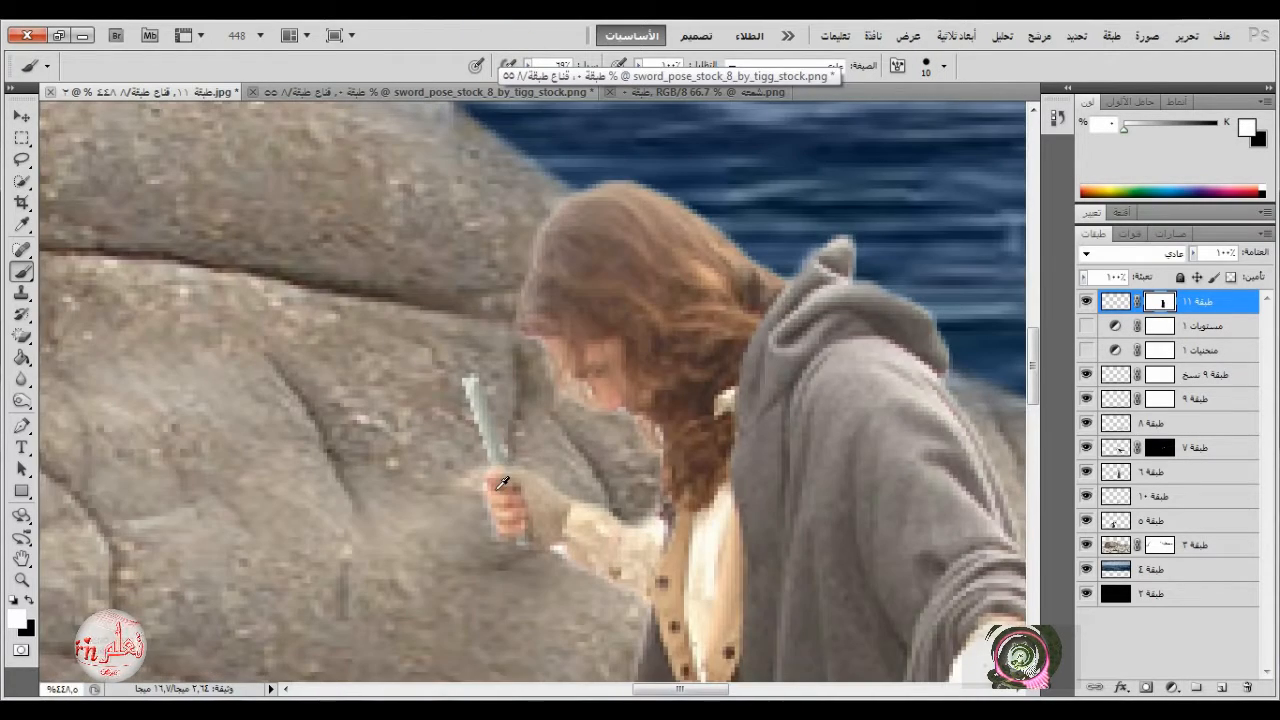
right_click(514, 439)
drag(581, 485, 571, 485)
click(503, 474)
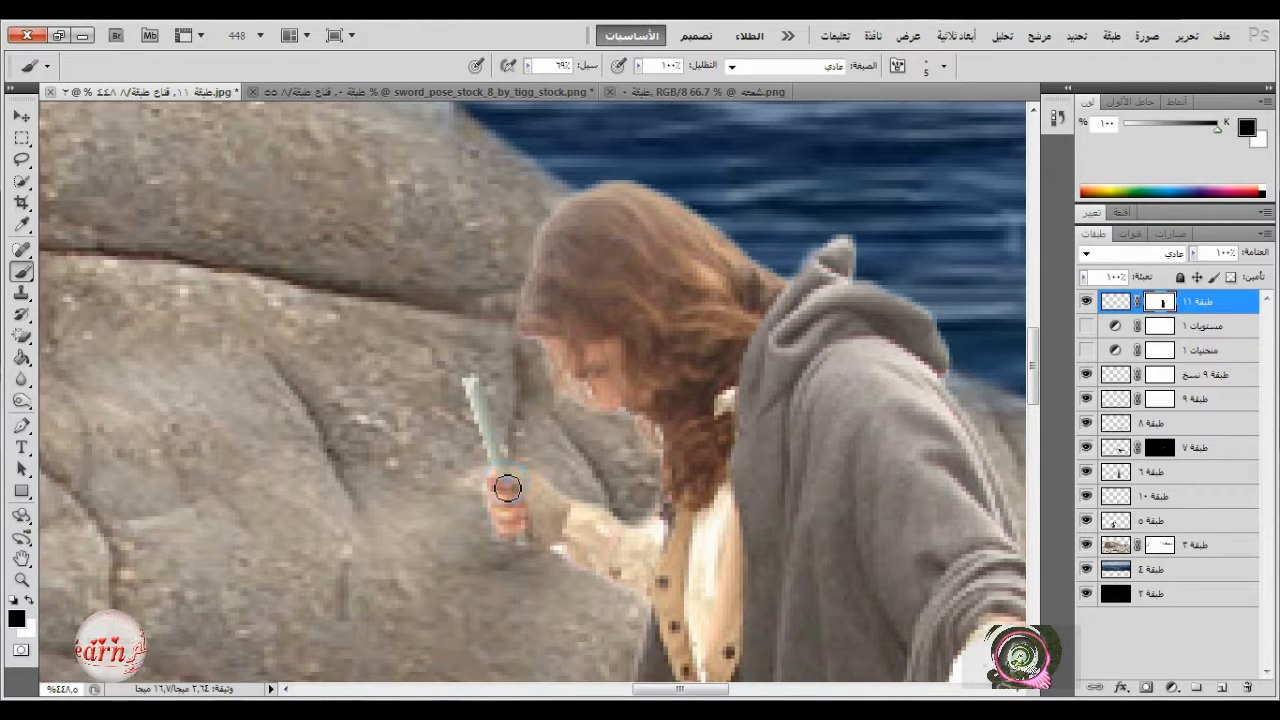
- Add a new layer above the candle and replace the current brushes with the candle fire brush set
scroll(600, 458, down, 4)
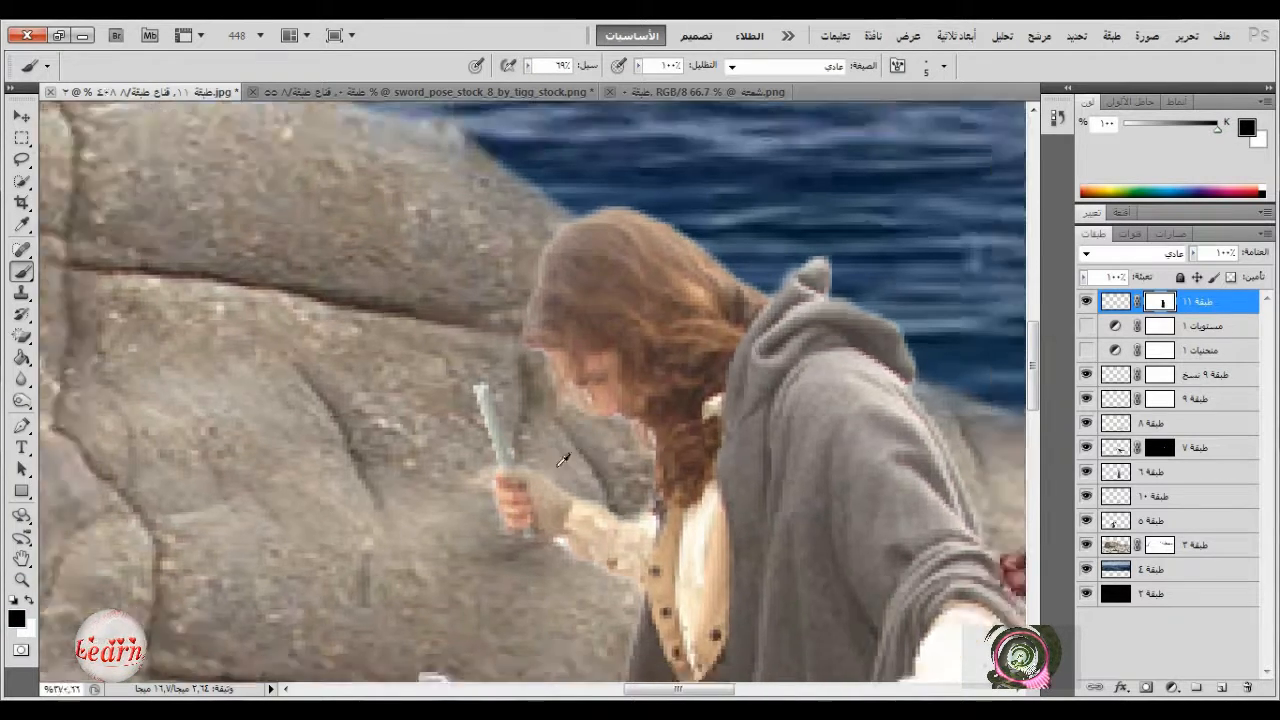
scroll(548, 562, up, 1)
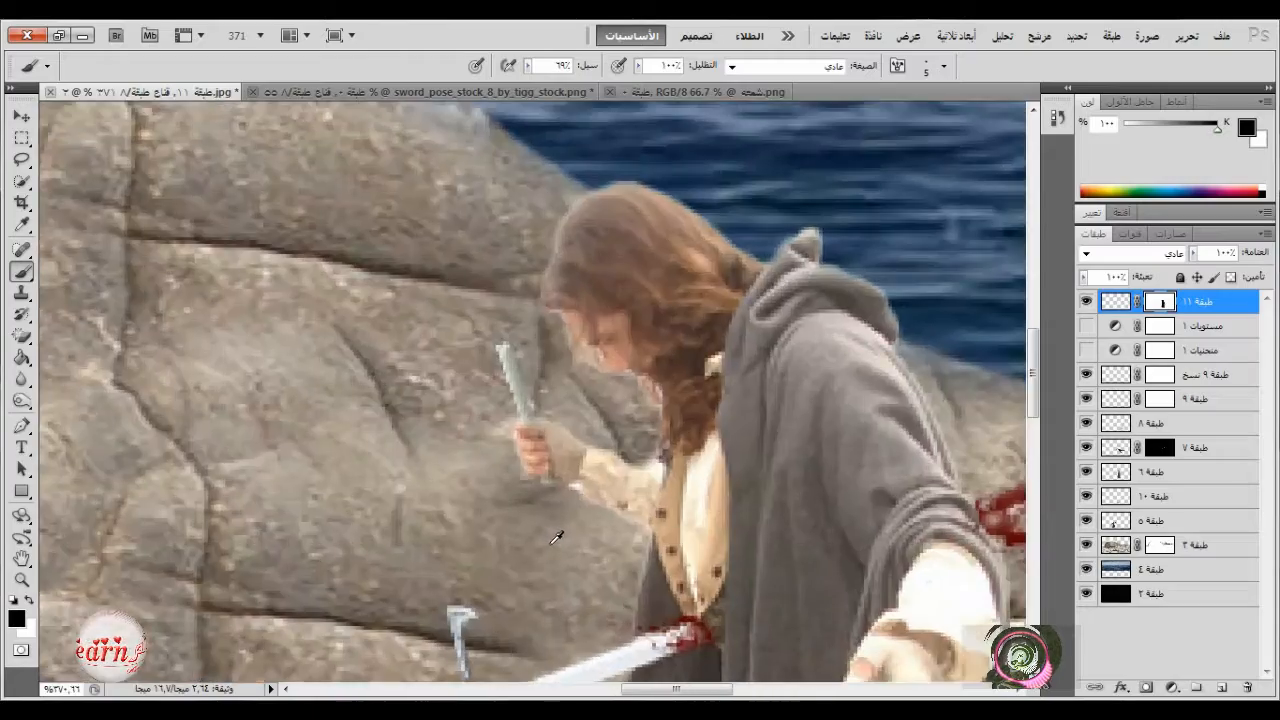
scroll(557, 531, down, 2)
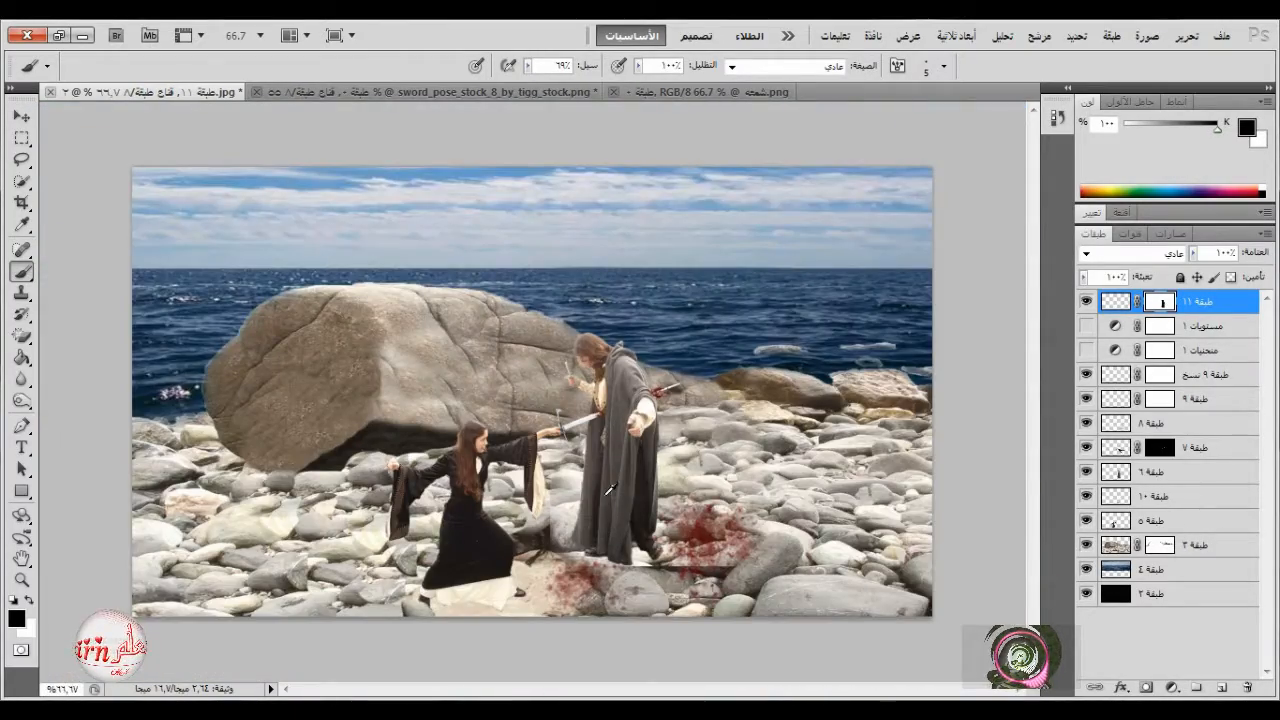
scroll(610, 488, up, 3)
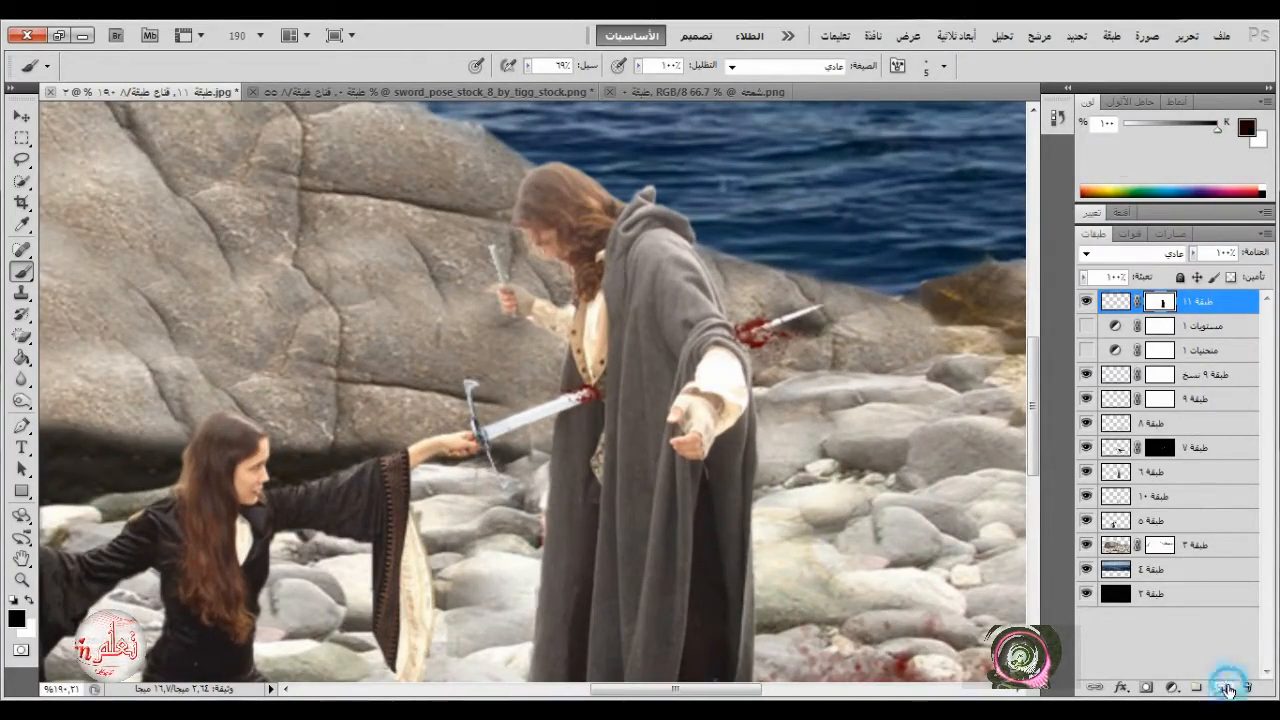
right_click(561, 357)
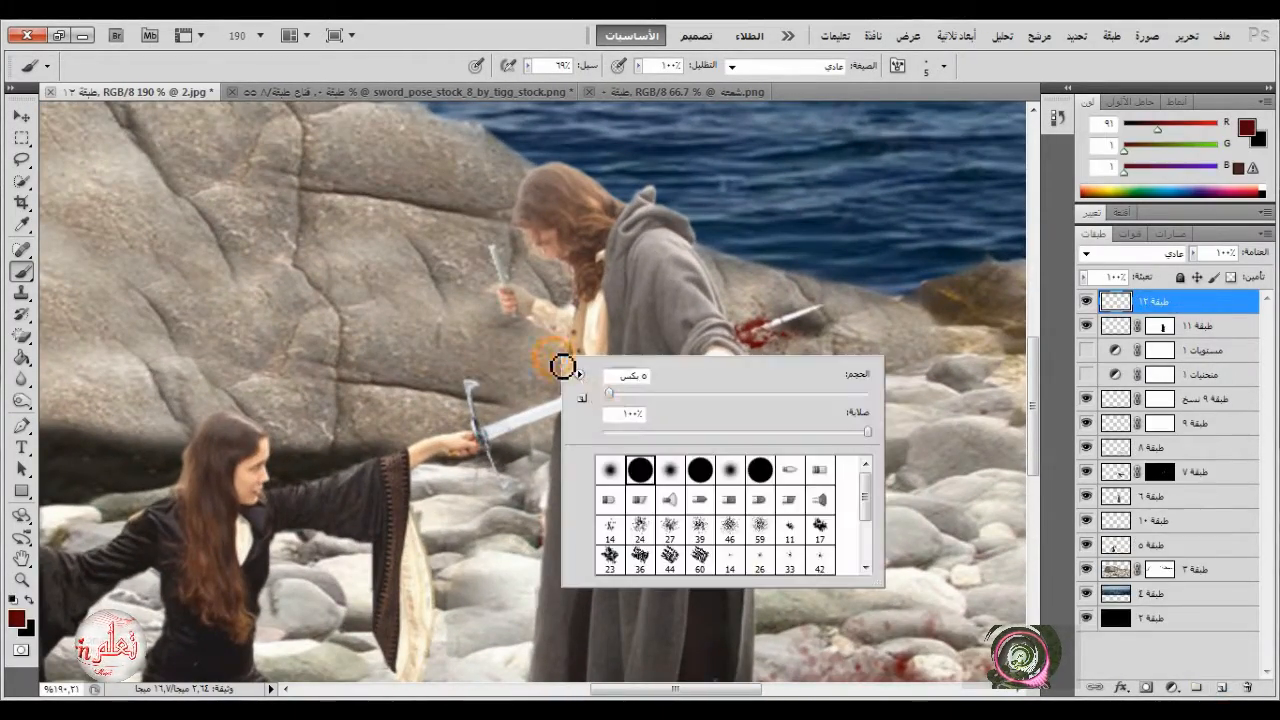
click(579, 374)
click(177, 352)
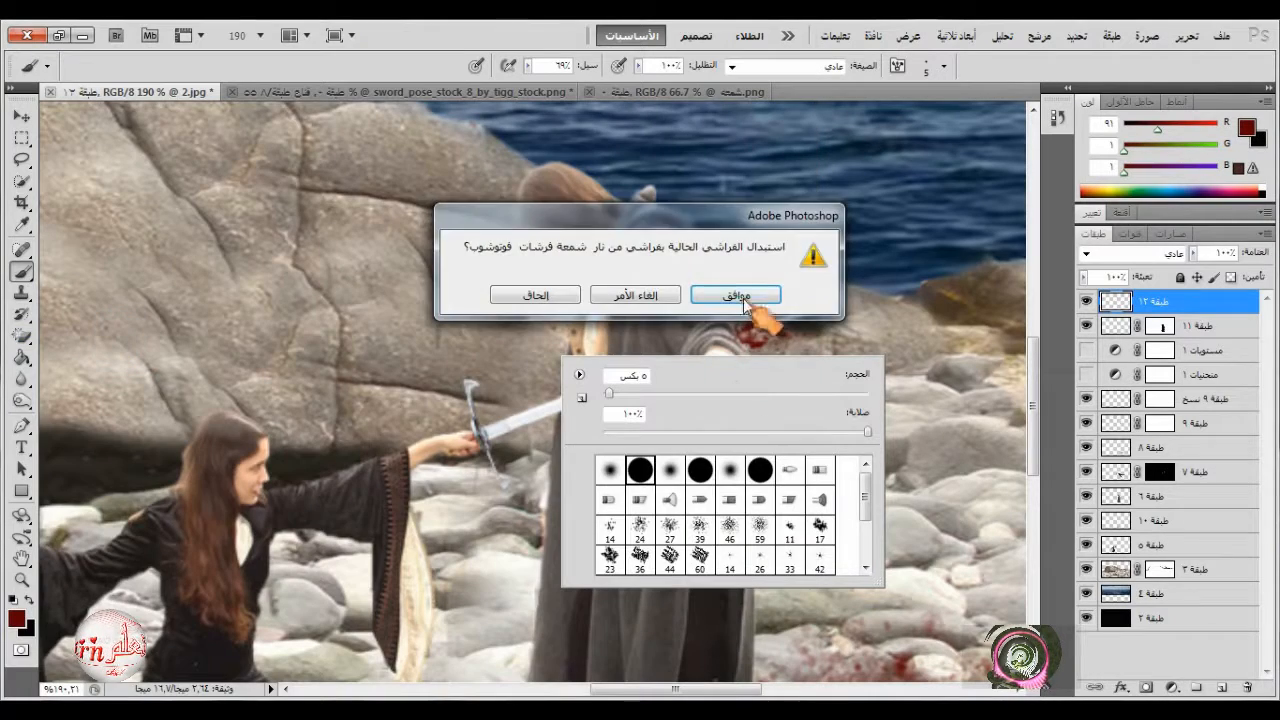
click(737, 295)
- Choose the first of the two pointed 410 px flame brushes and set its size to 10 px
drag(866, 488, 866, 555)
click(762, 560)
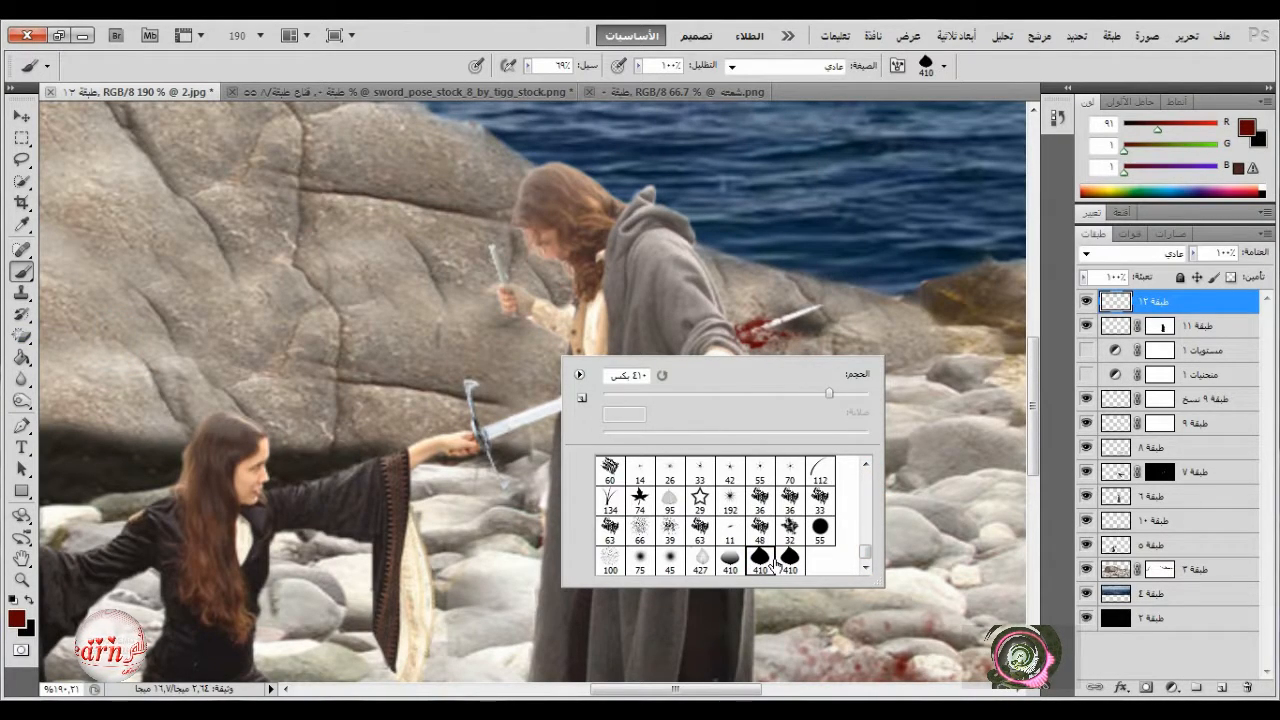
drag(770, 395, 614, 395)
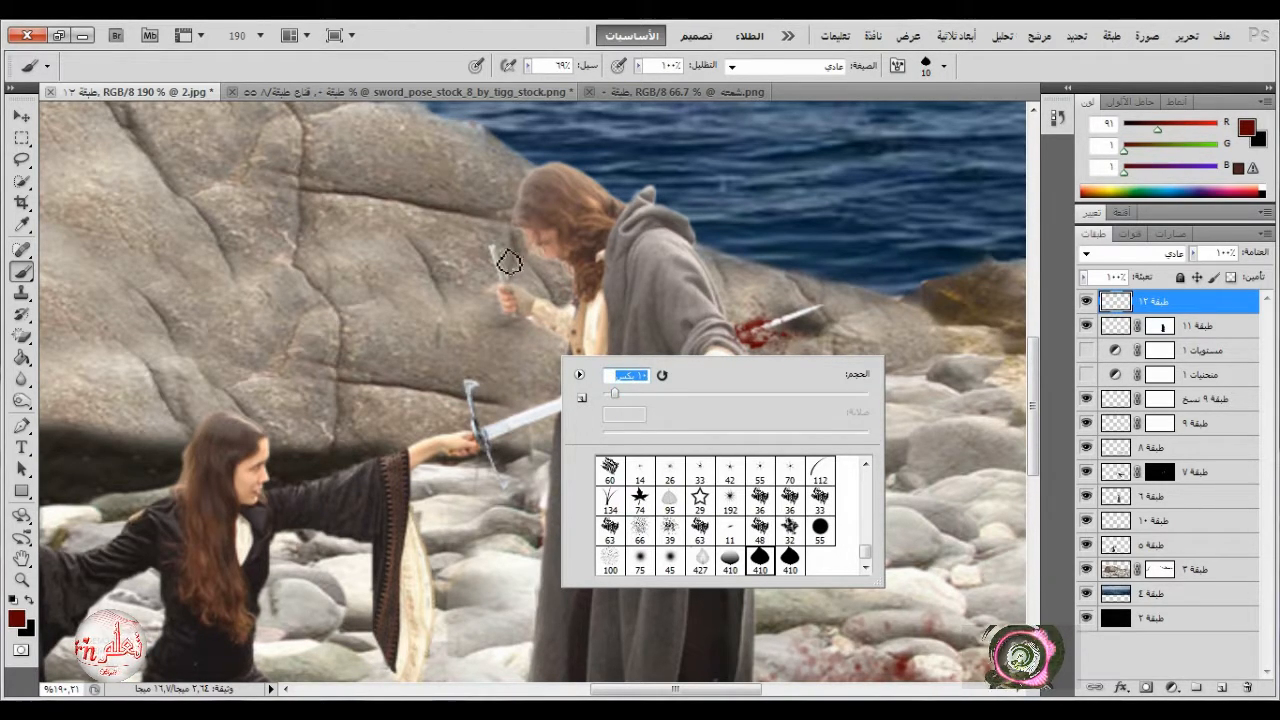
- Set the foreground colour to near-white (RGB 252, 251, 248) and paint a flame on the candle's tip, raising the brush flow to 100%
click(28, 601)
click(18, 618)
click(1021, 214)
click(840, 204)
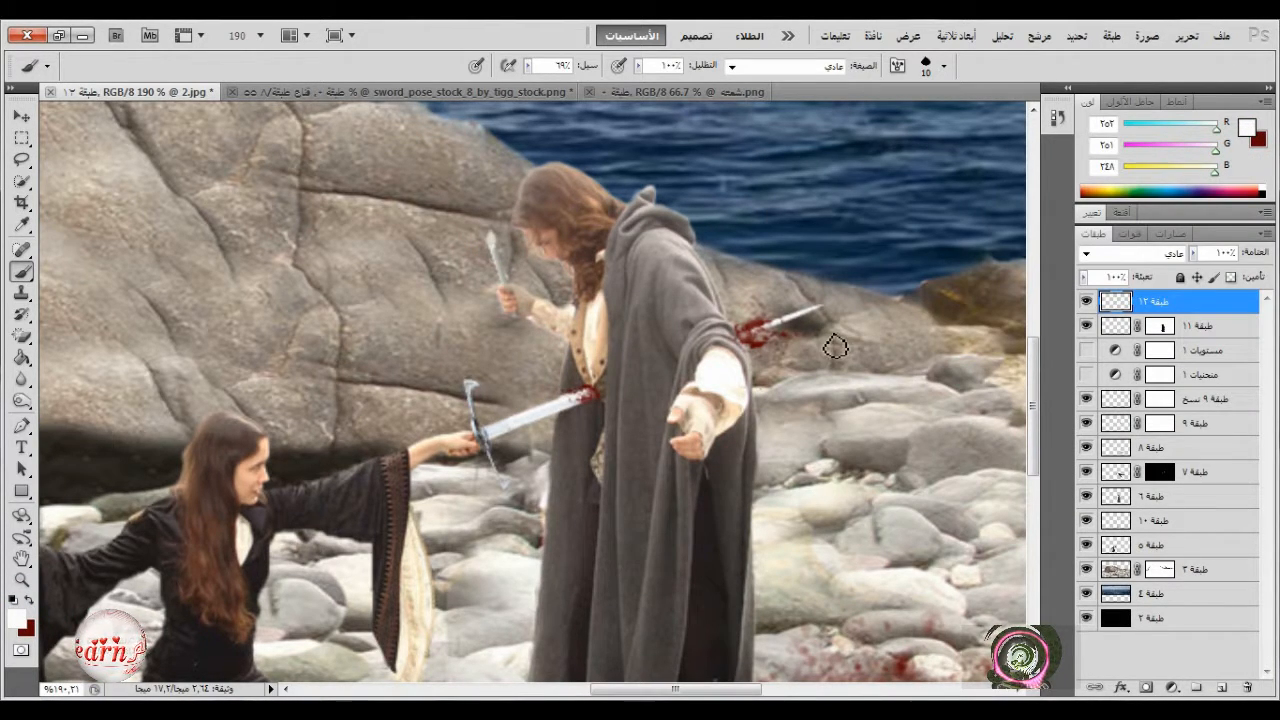
click(528, 65)
drag(525, 84, 560, 84)
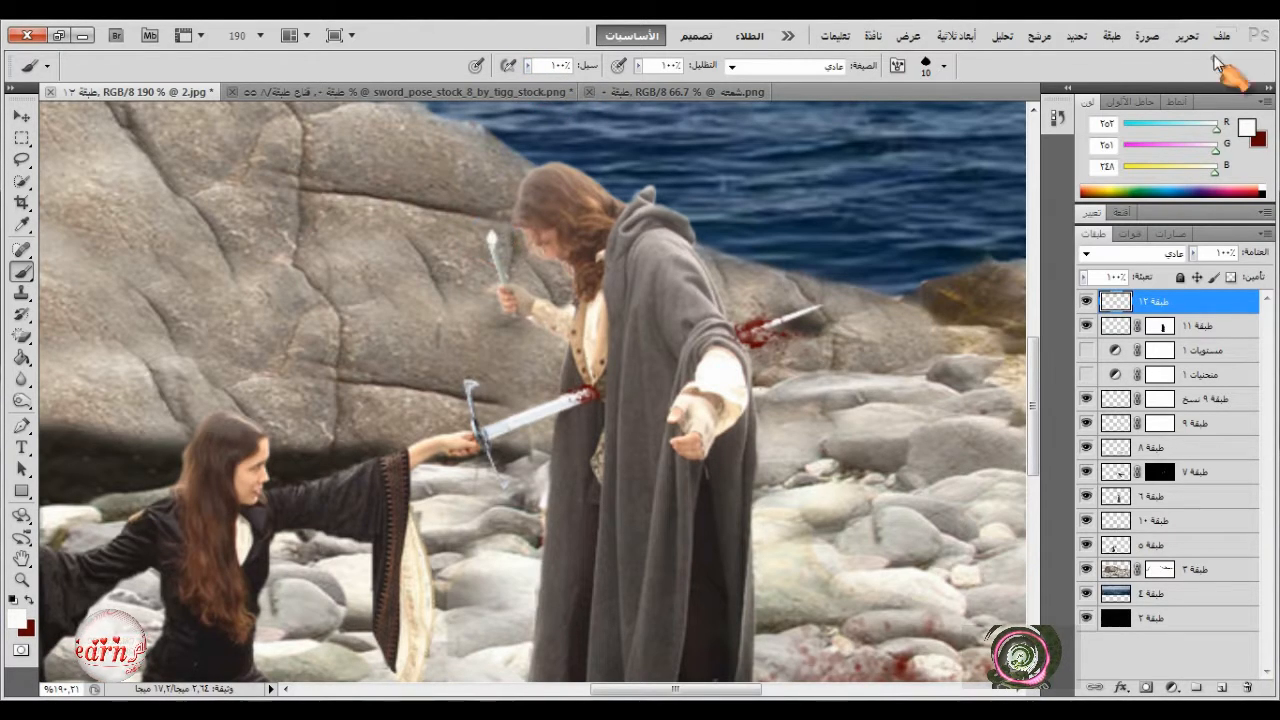
- Free-transform the flame, rotating it by about -5.5° and moving it into line with the candle's tip
click(1186, 35)
click(1003, 368)
scroll(490, 212, up, 3)
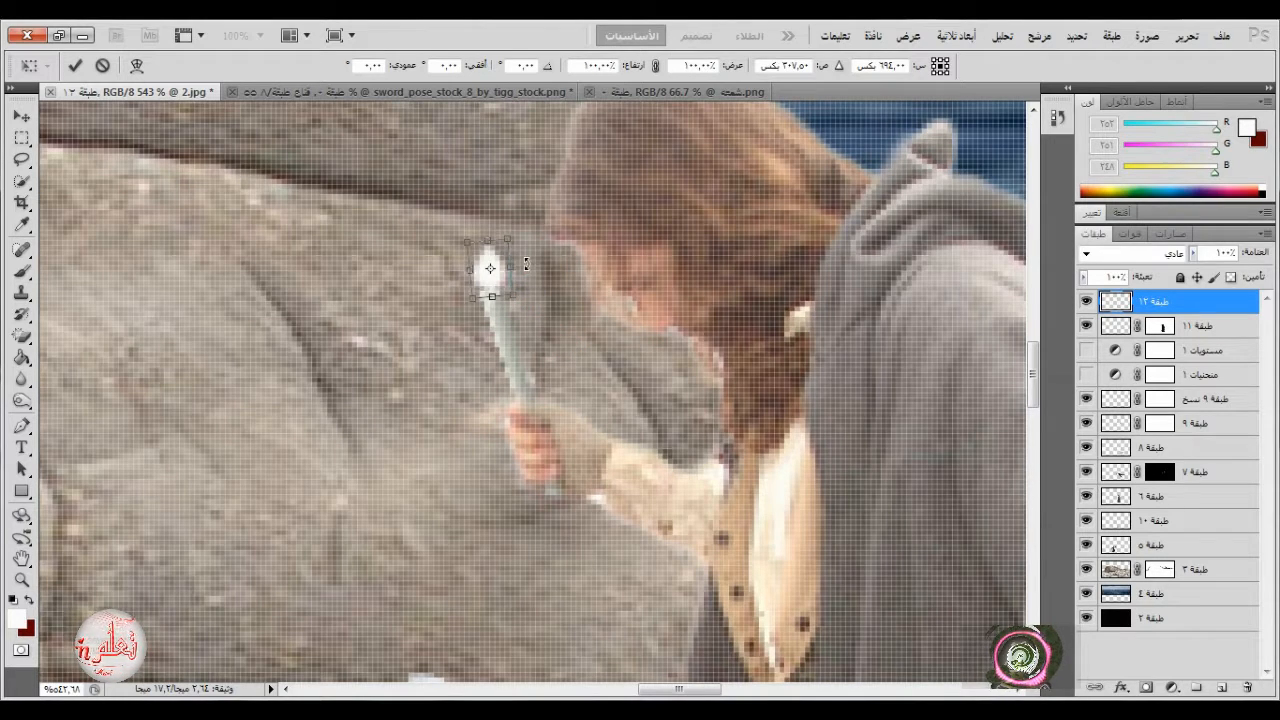
drag(526, 264, 516, 271)
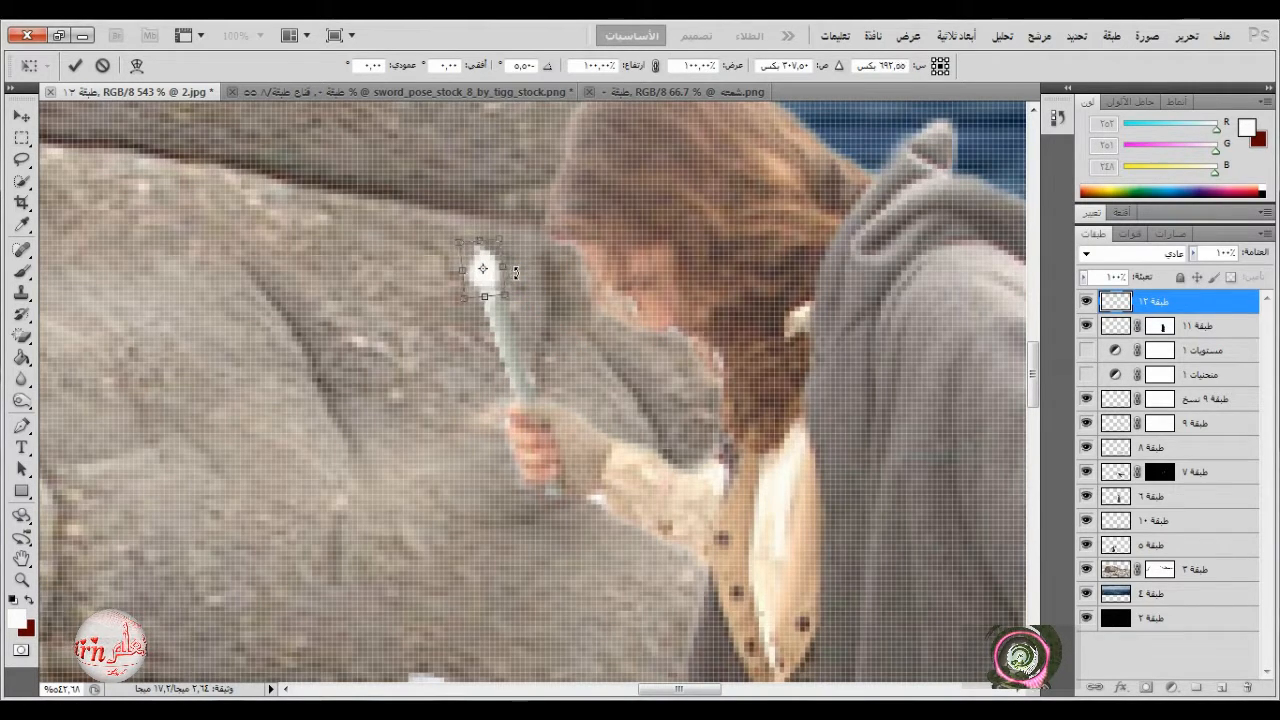
click(76, 65)
scroll(594, 366, down, 4)
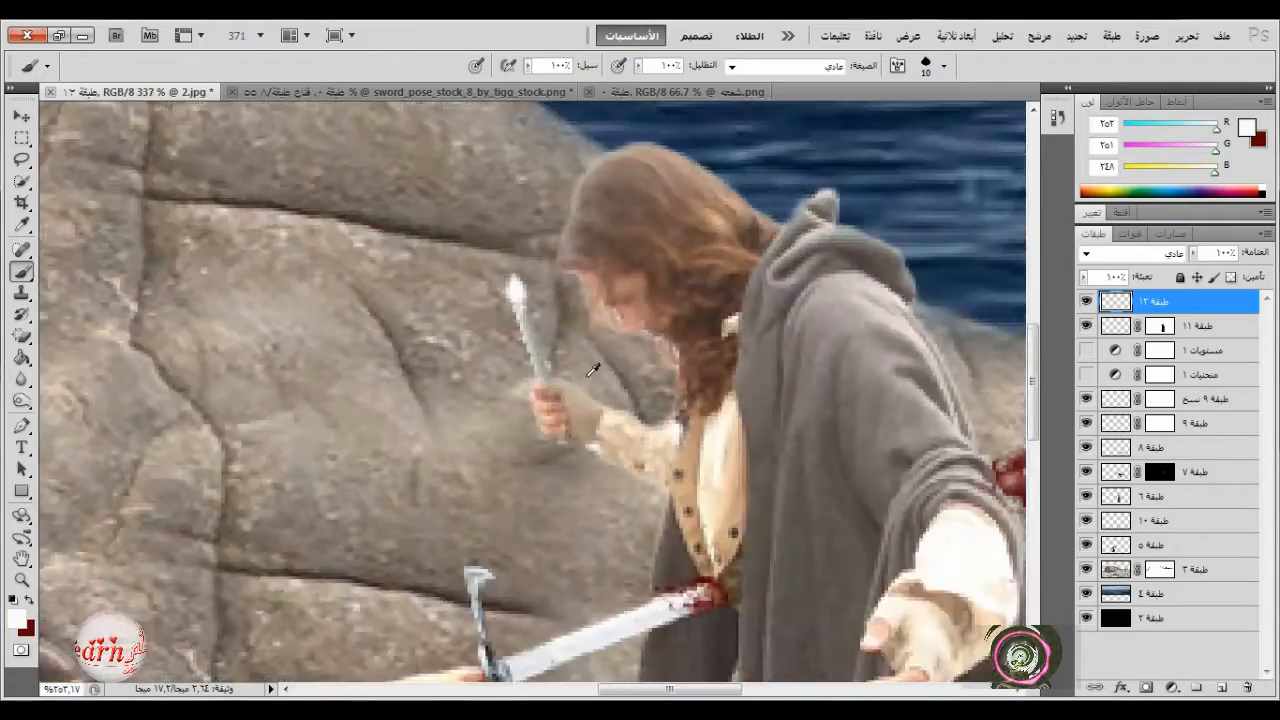
scroll(637, 450, up, 1)
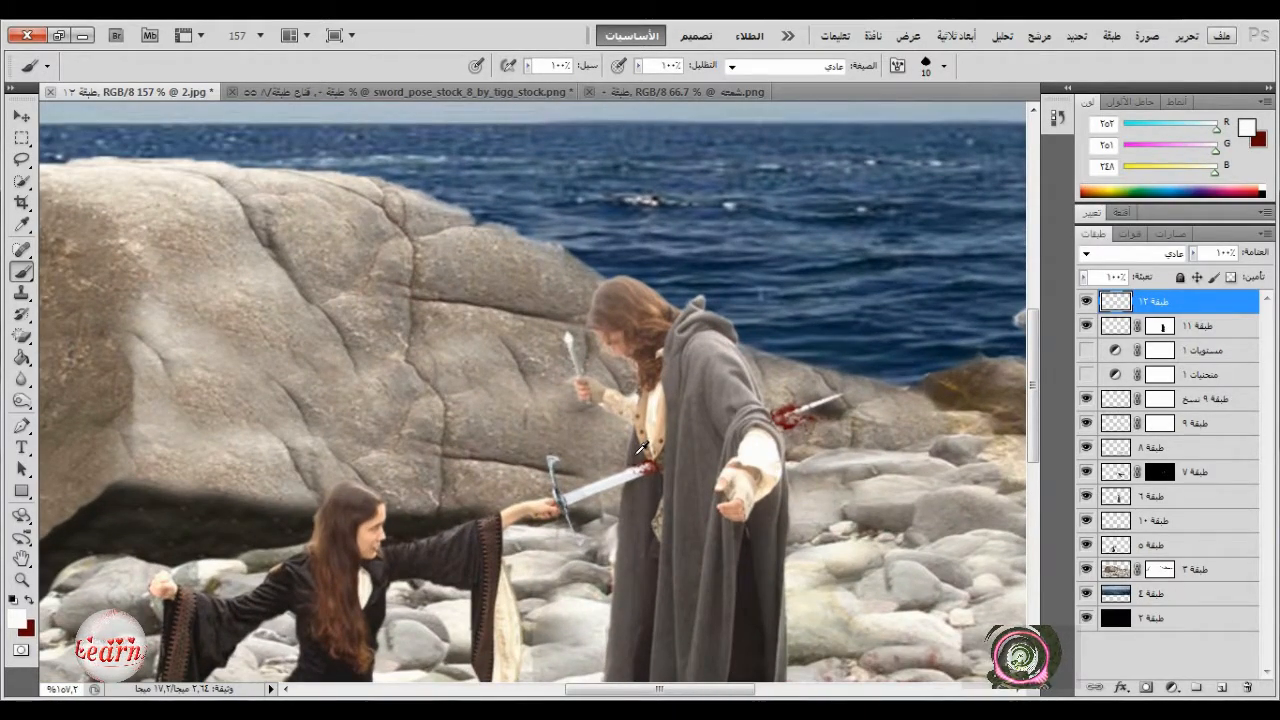
- Select the flame and candle layers together and widen them to about 106% with Free Transform
shift+click(1182, 328)
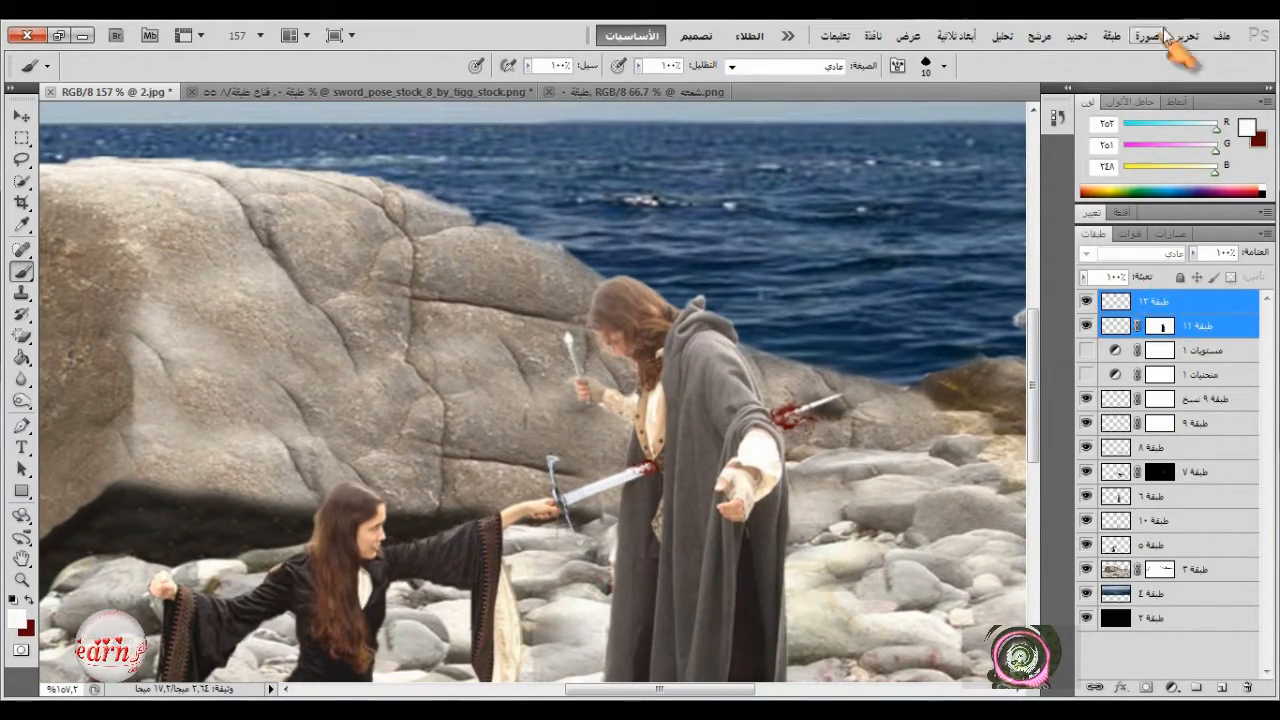
click(1186, 36)
click(966, 377)
scroll(590, 408, up, 1)
scroll(590, 408, up, 3)
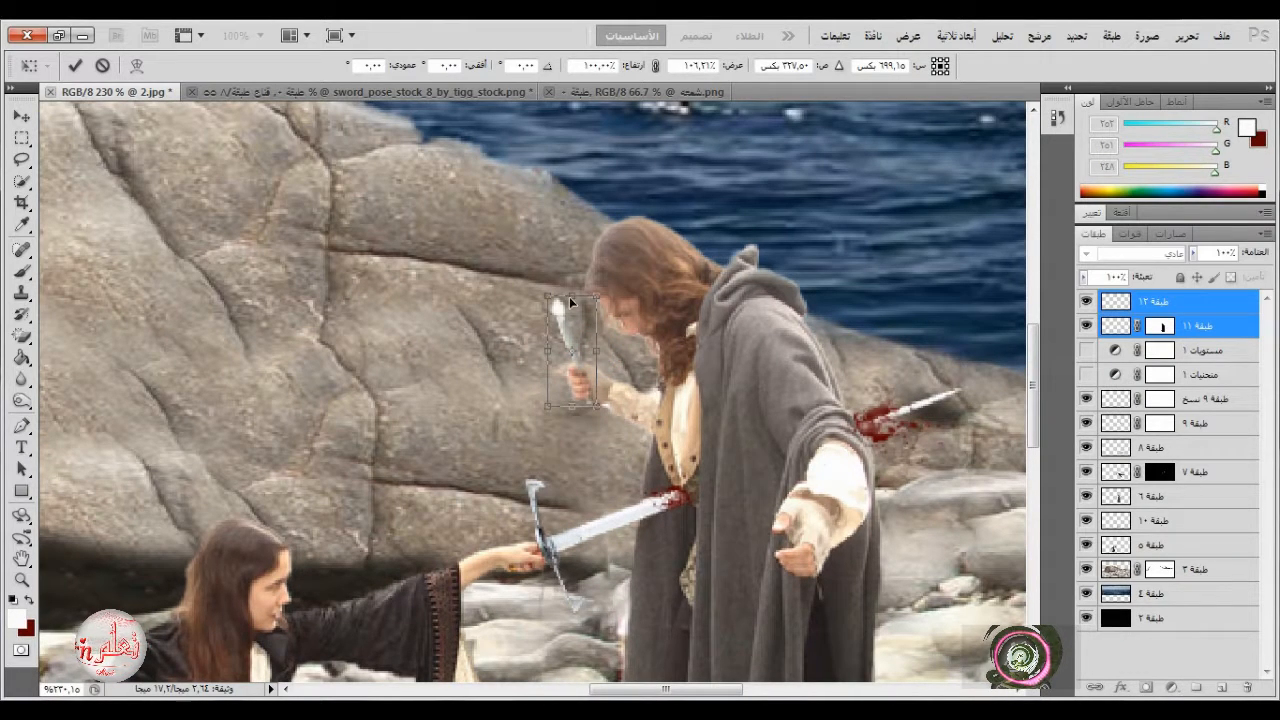
click(75, 65)
key(b)
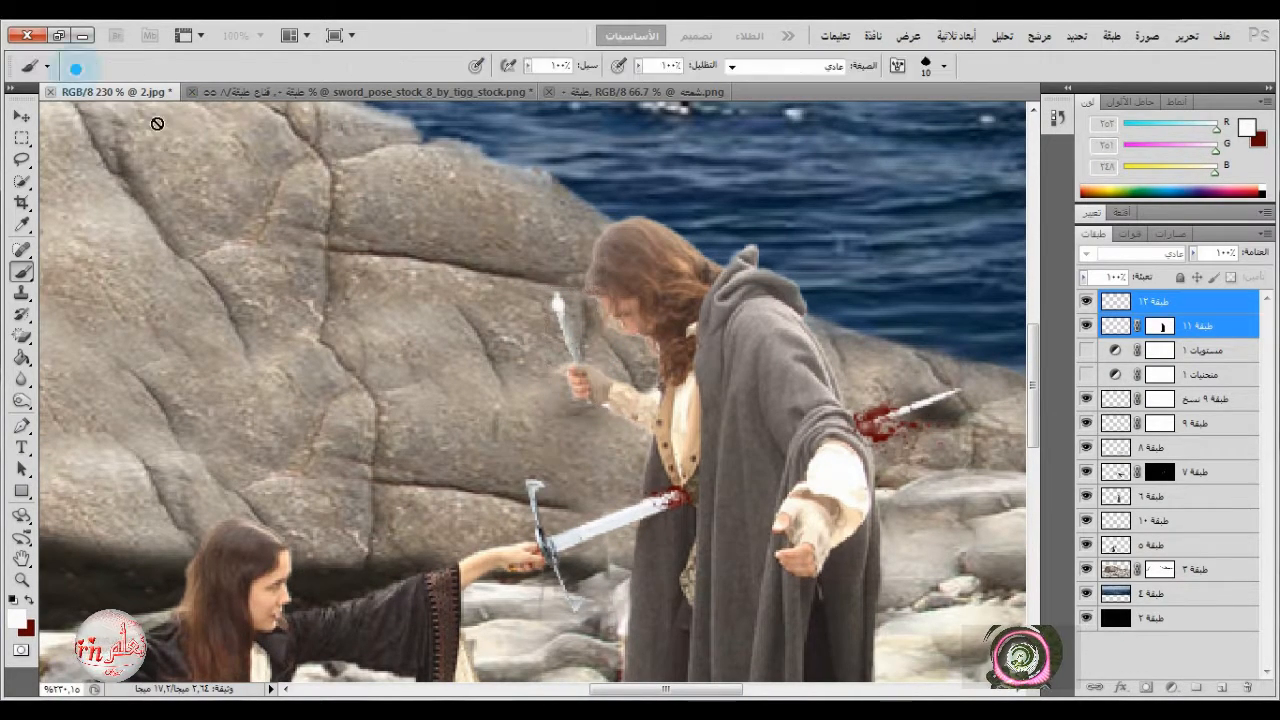
- Reselect only the flame layer and turn the Curves and Levels adjustment layers back on
click(20, 118)
click(1147, 302)
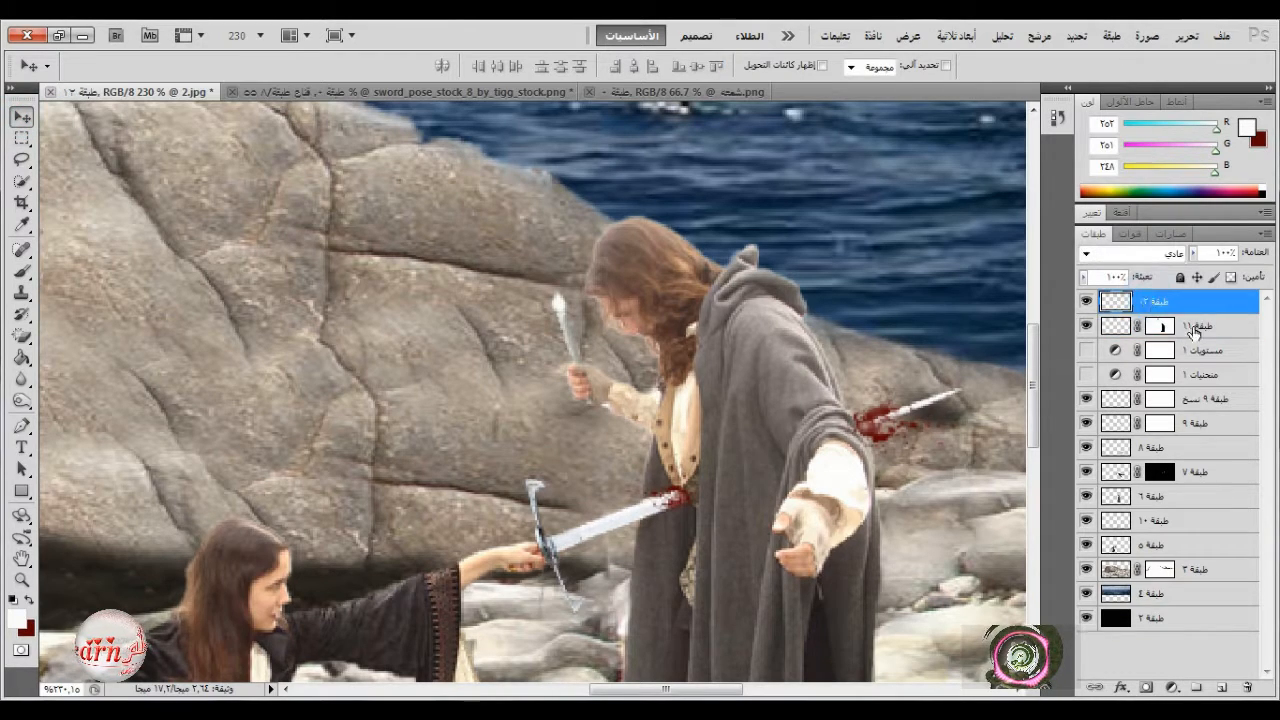
click(1192, 328)
click(1157, 311)
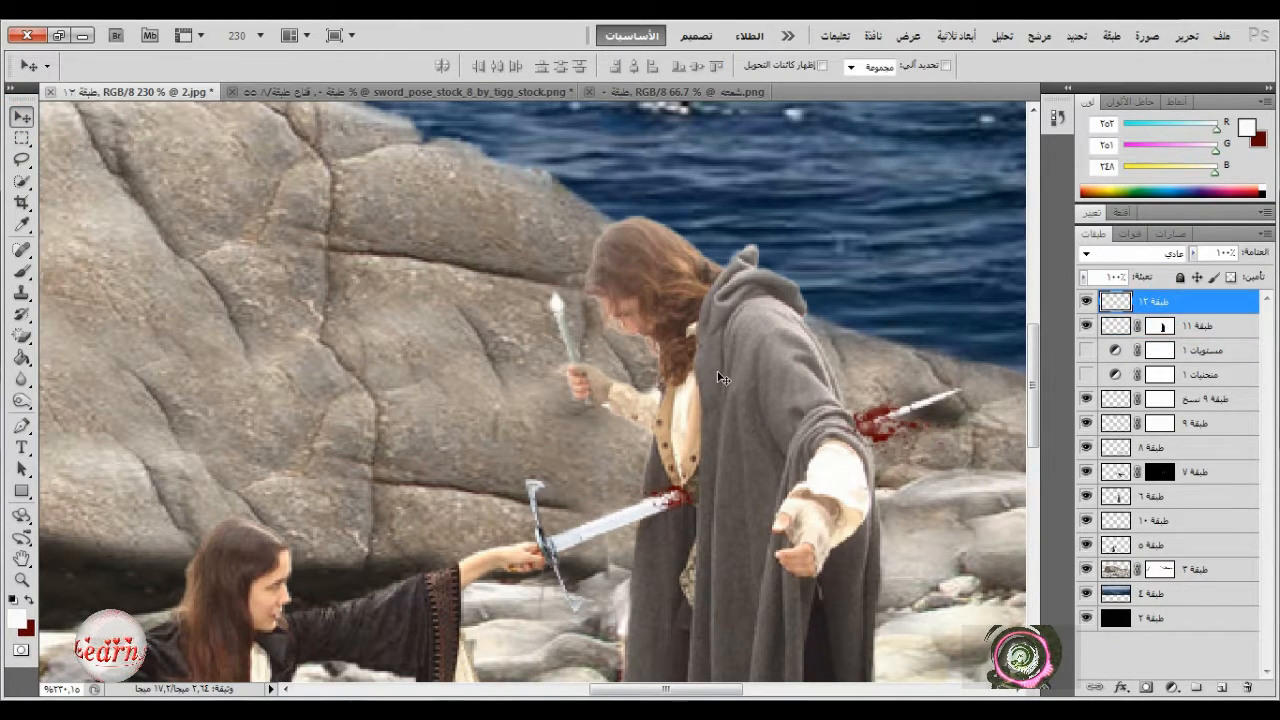
key(ctrl+0)
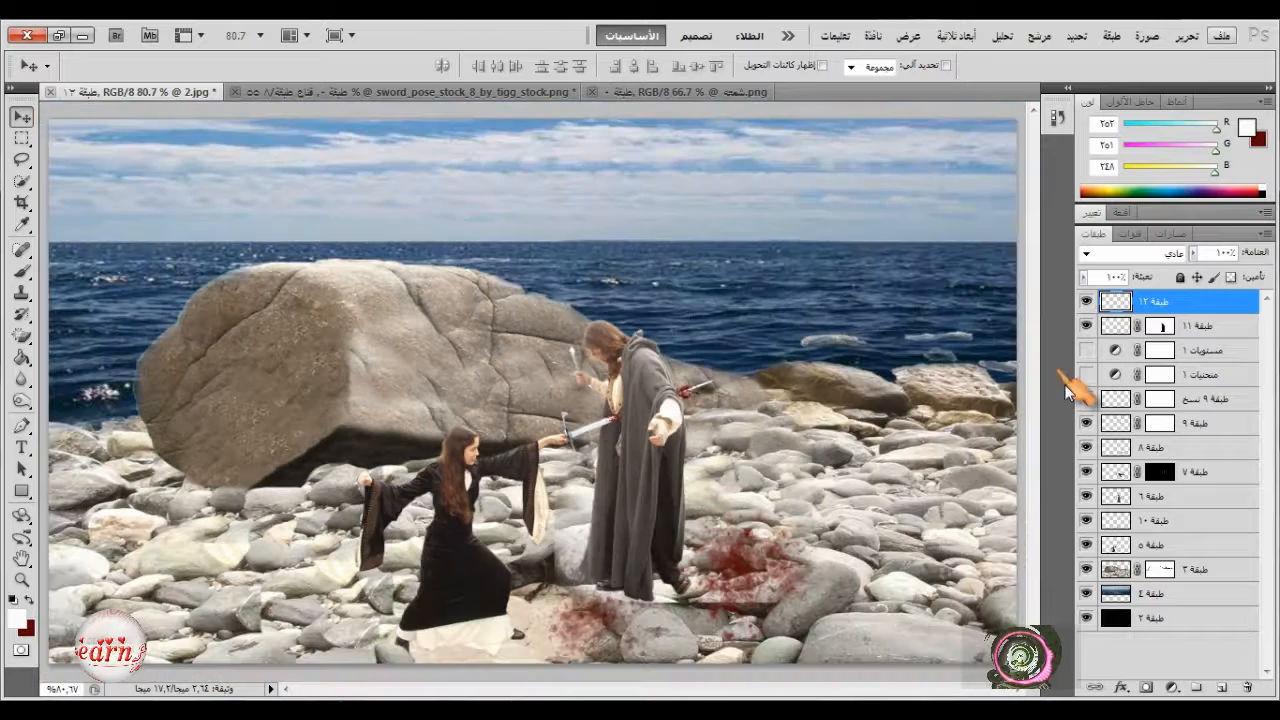
click(1084, 376)
click(1086, 351)
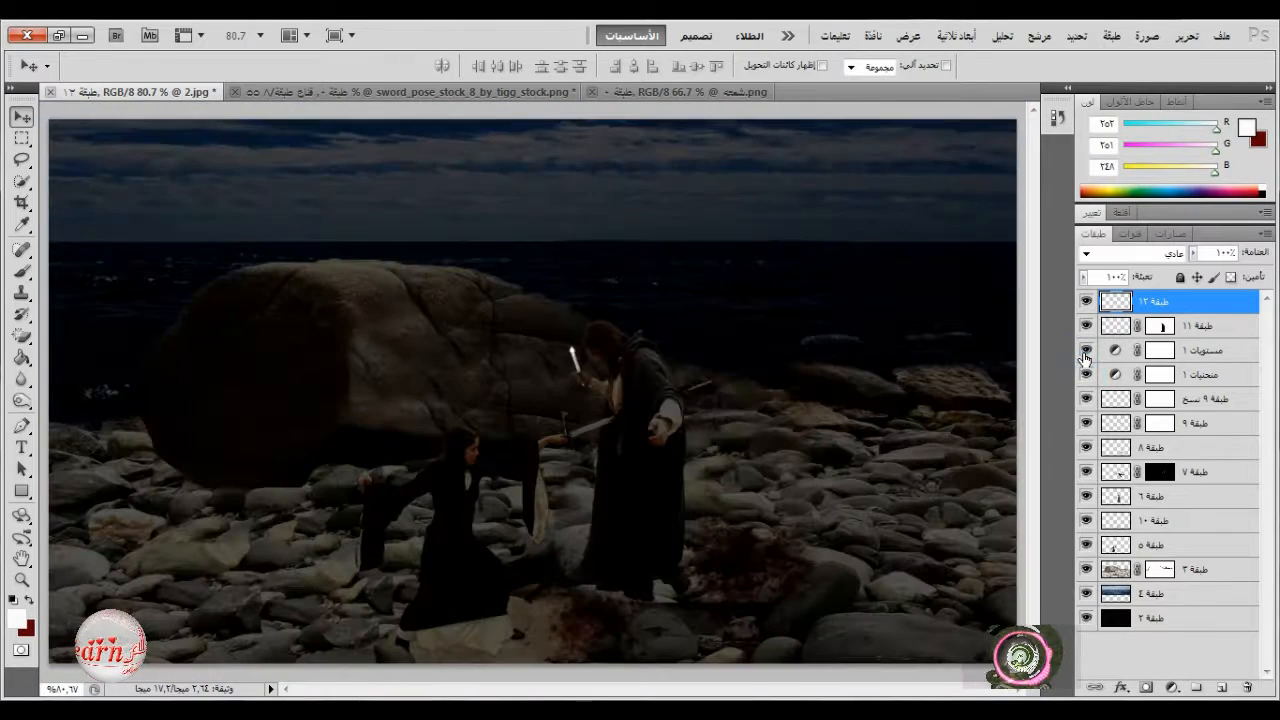
- Add a new layer, dab a soft near-white 38 px brush over the flame, and set the layer's blend mode to Overlay
click(1219, 686)
click(22, 272)
right_click(643, 335)
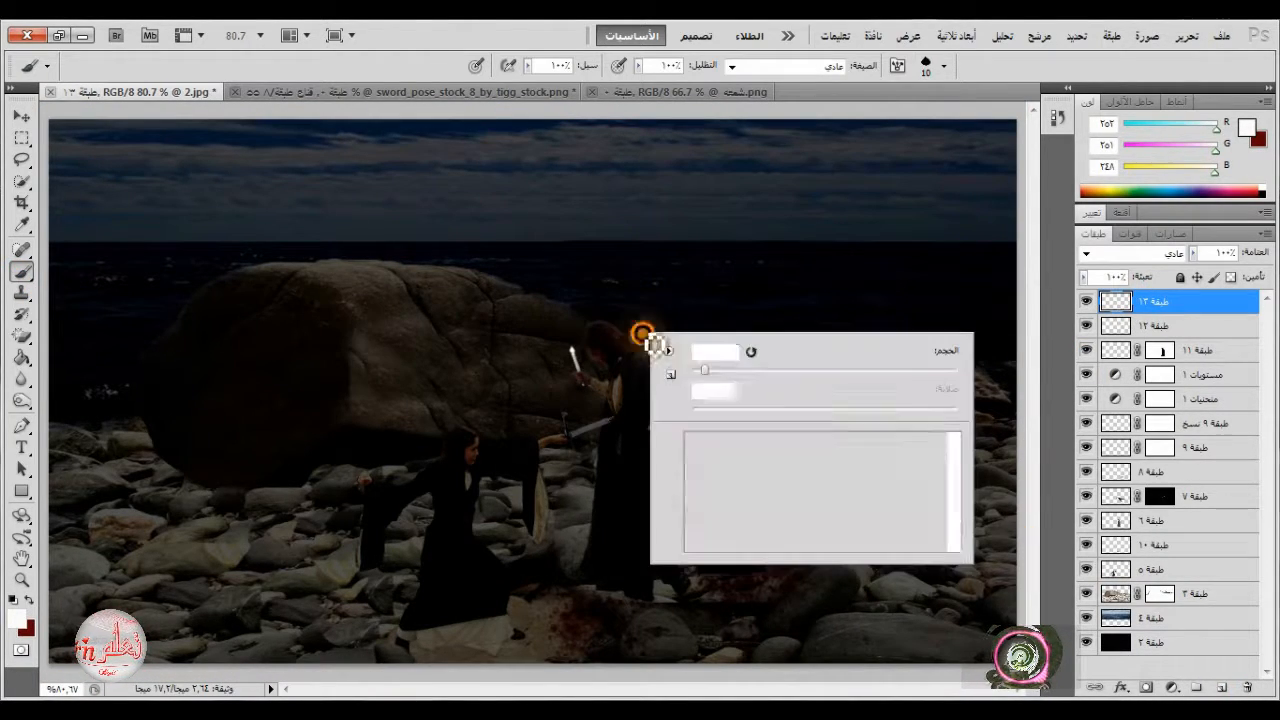
scroll(965, 490, up, 3)
click(697, 451)
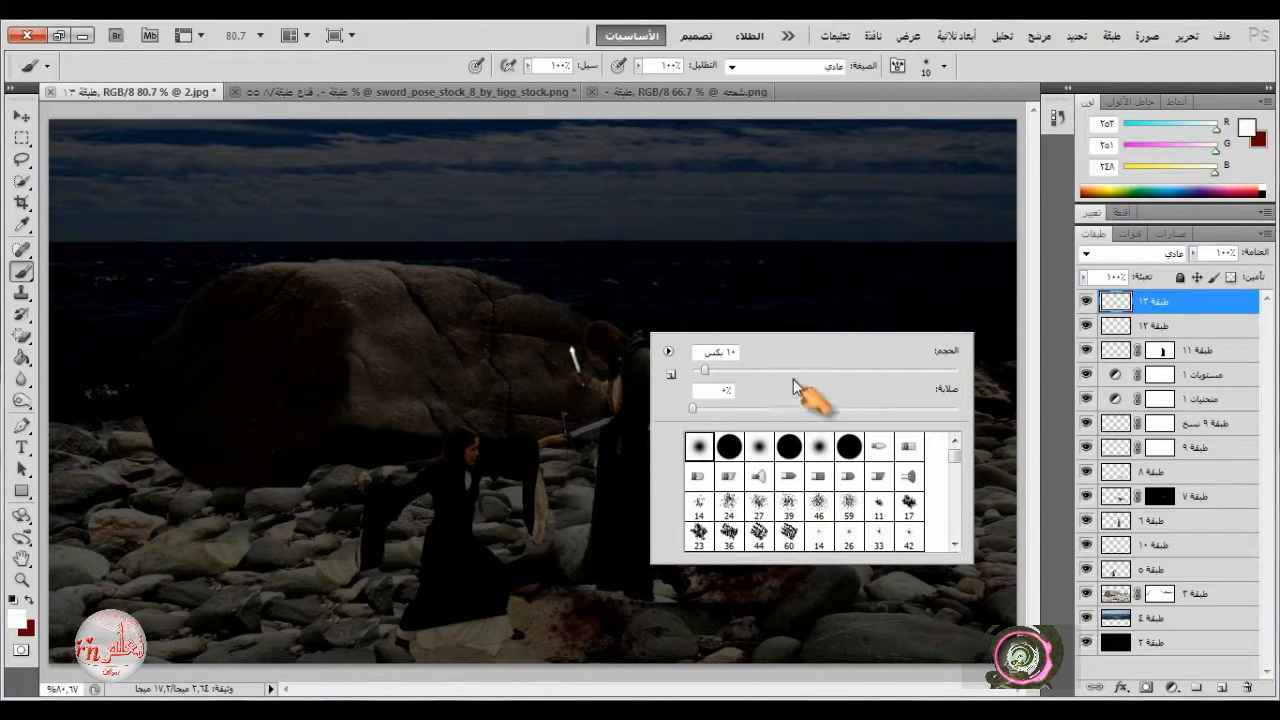
click(572, 351)
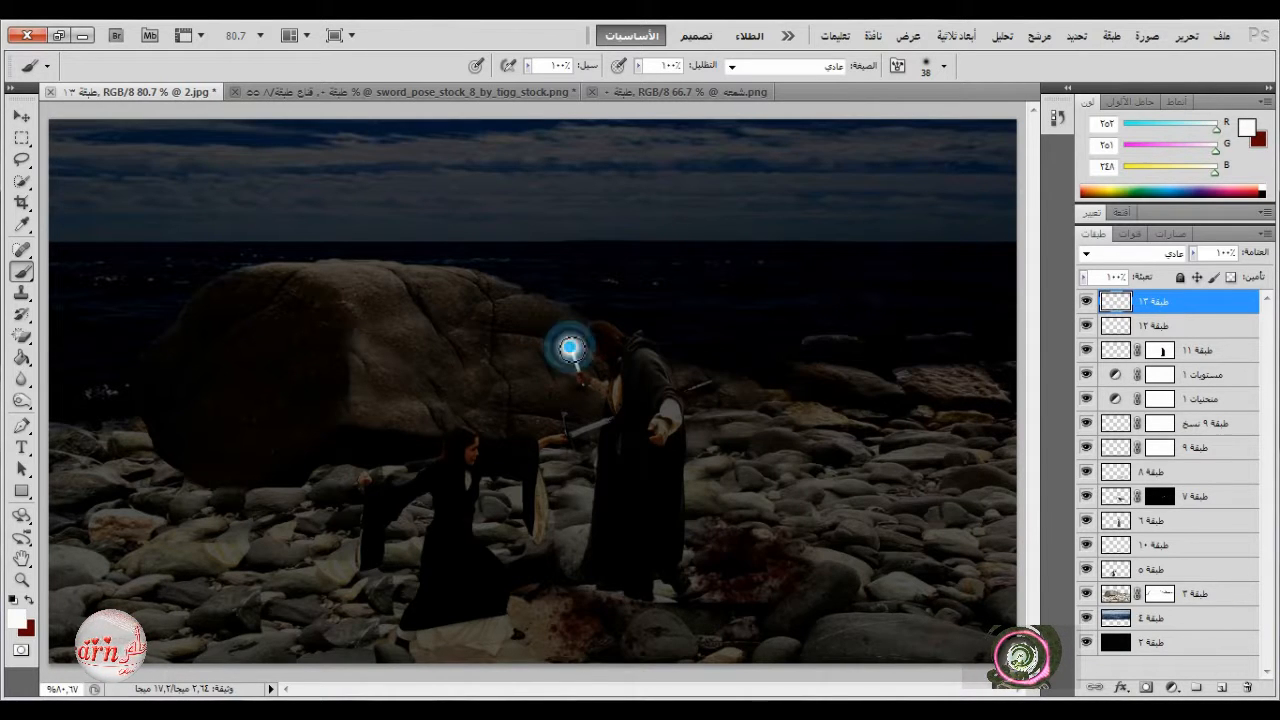
click(1140, 253)
click(1165, 258)
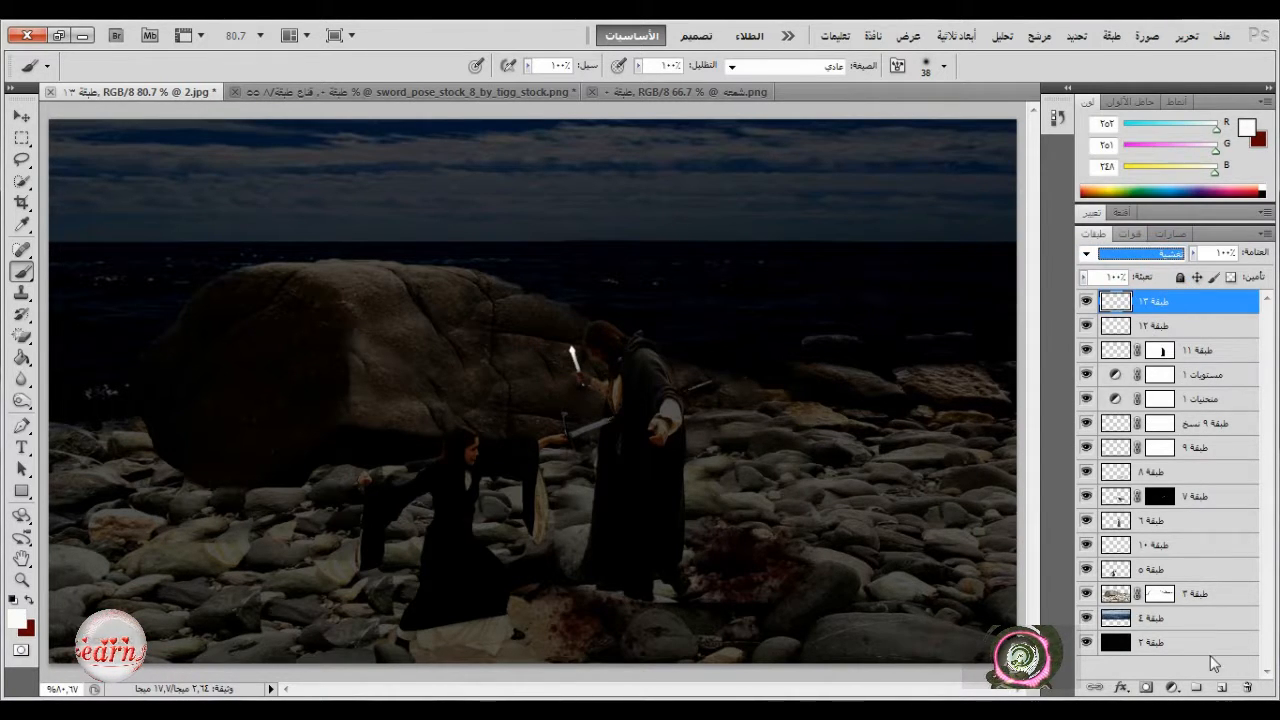
- Add another new layer and set the foreground colour to pale yellow (RGB 248, 226, 173)
click(1225, 689)
click(28, 599)
click(28, 599)
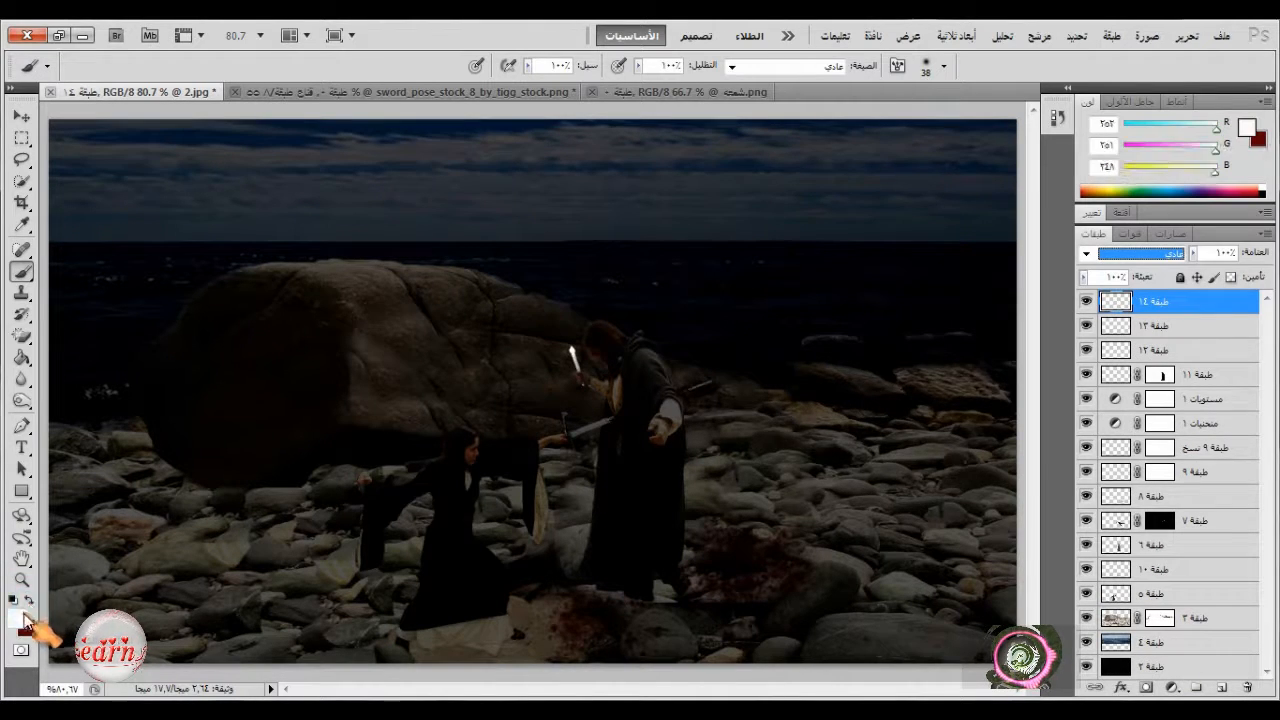
click(16, 618)
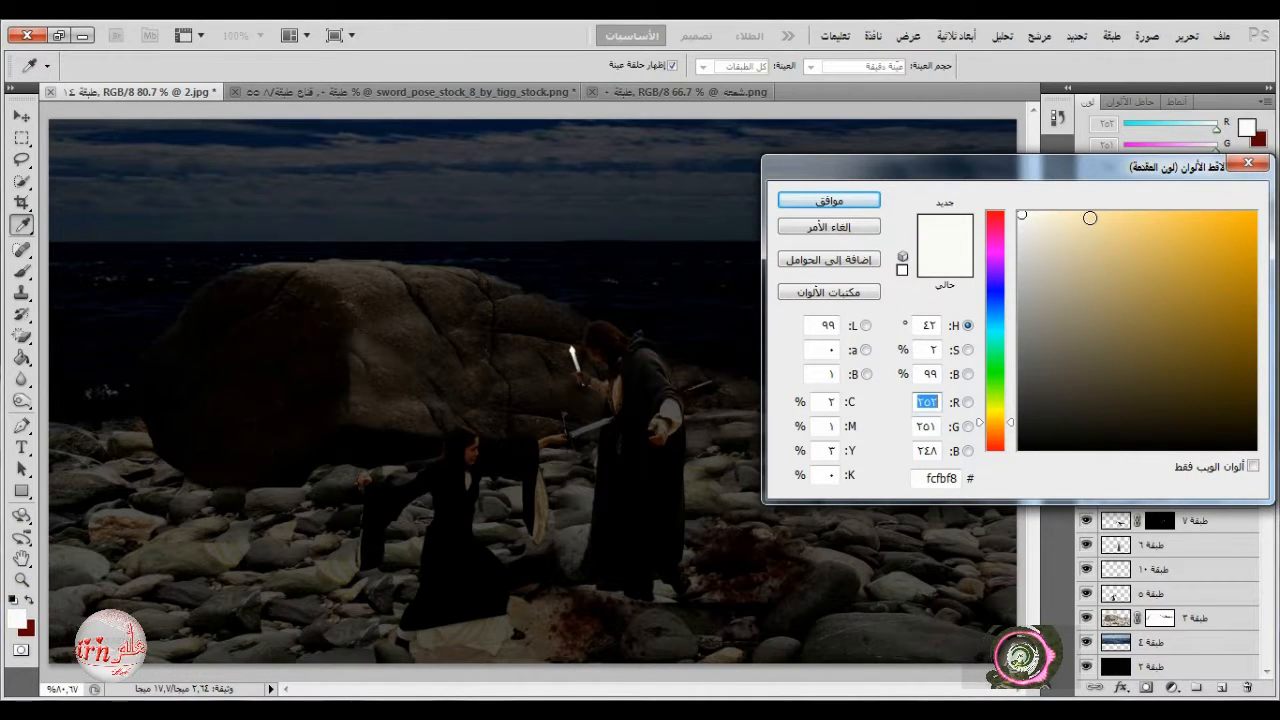
click(1090, 218)
click(850, 203)
- Dab a yellow glow over the flame with a soft 83 px brush and set its layer's blend mode to Overlay
right_click(709, 327)
click(859, 364)
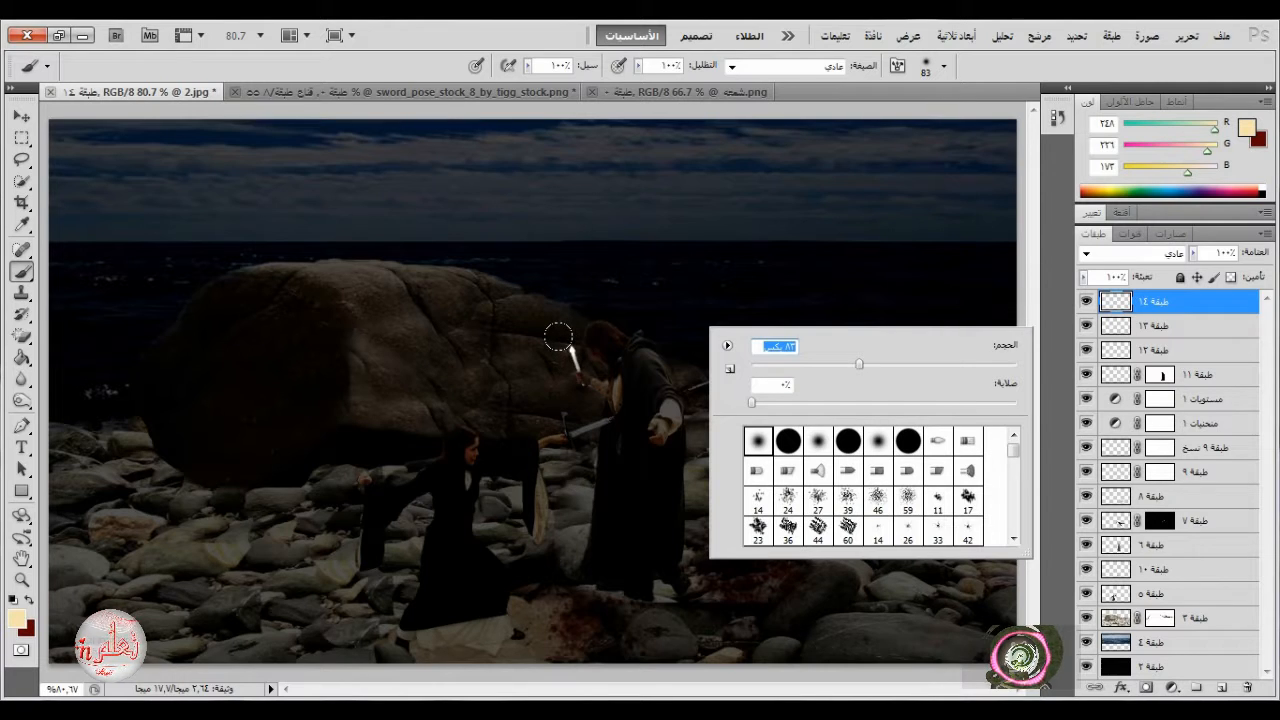
click(569, 349)
click(1160, 257)
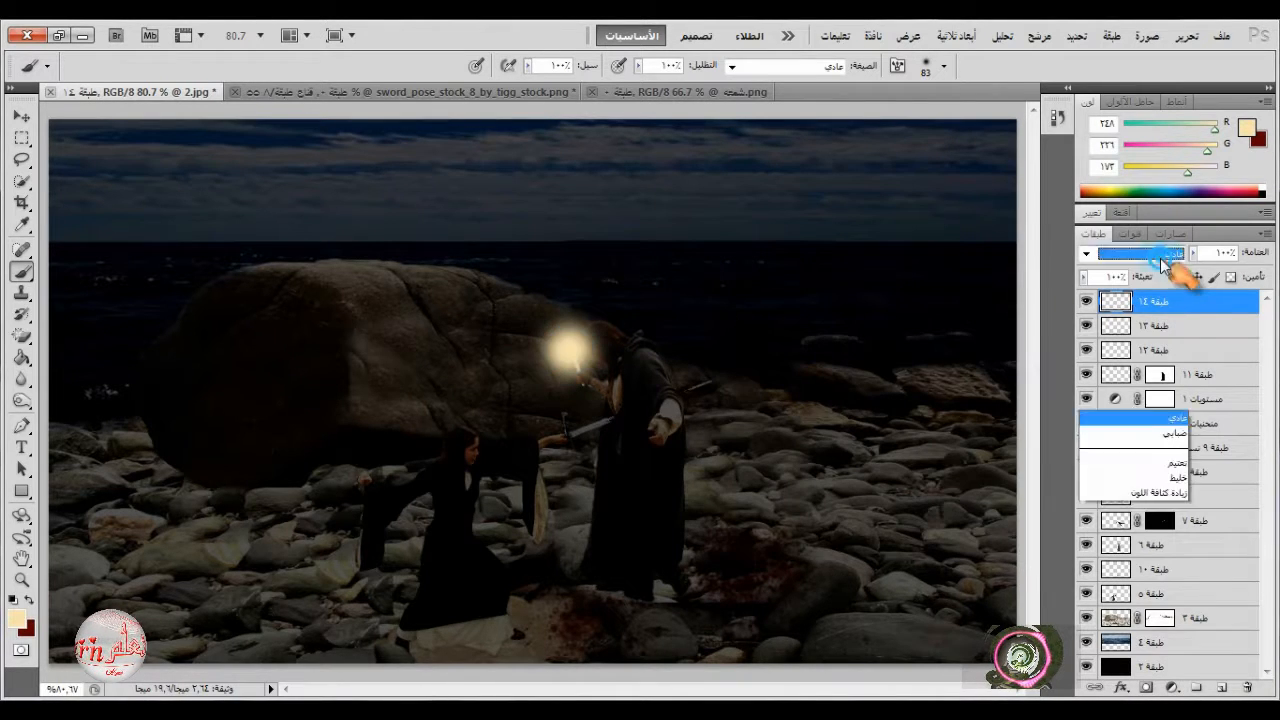
click(1160, 257)
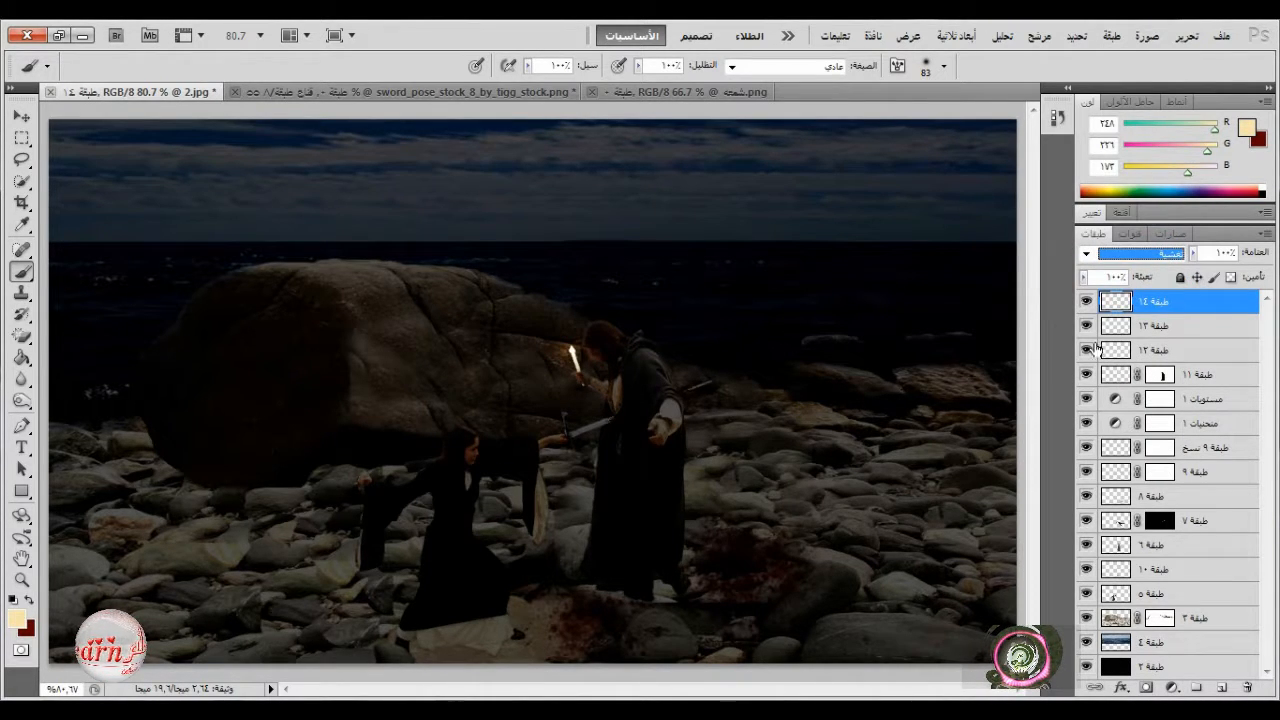
- Paint black around the candle, the man's face and the nearby rock on the Levels and Curves masks with the 83 px brush
click(1149, 400)
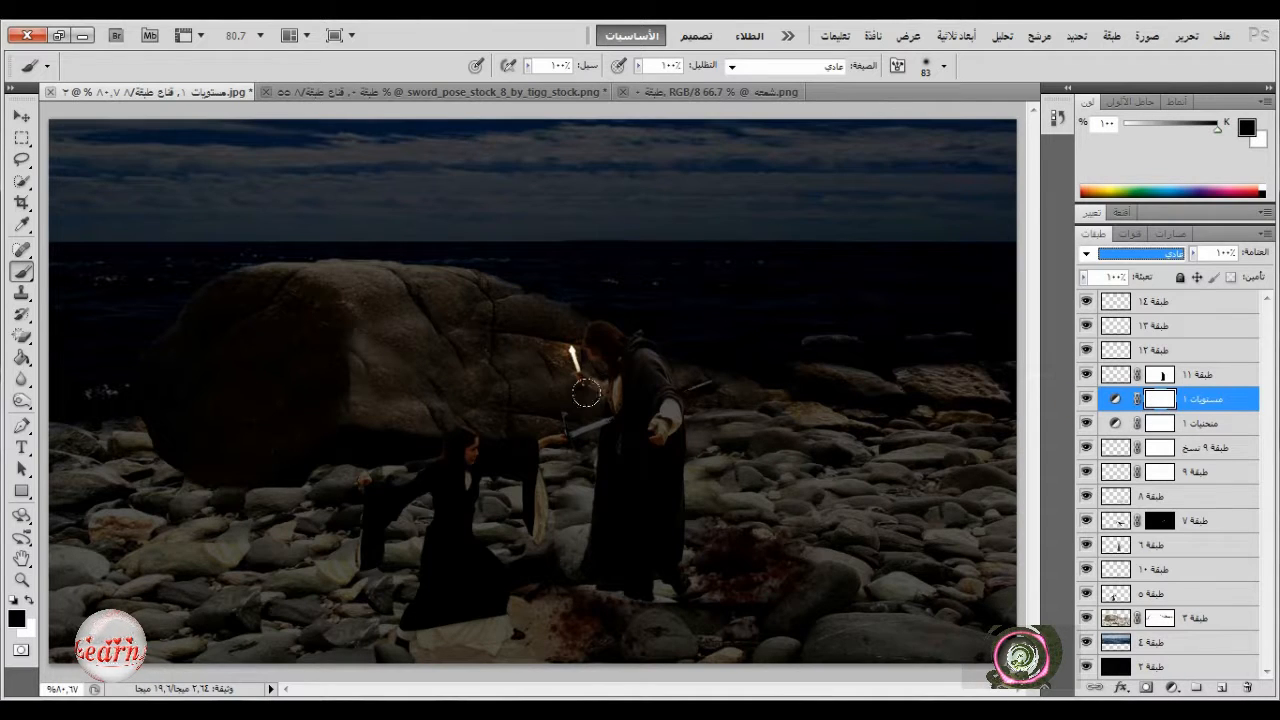
drag(524, 65, 562, 100)
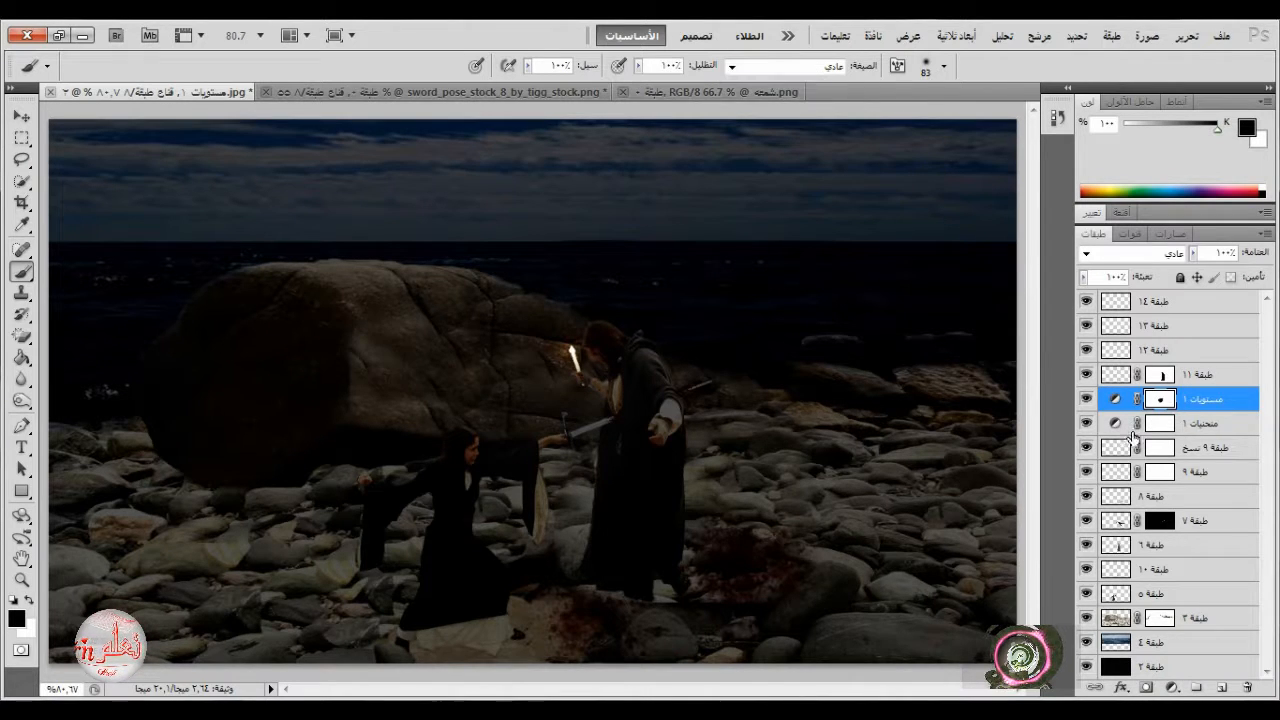
click(1160, 423)
mouse_move(575, 395)
mouse_down()
mouse_move(544, 417)
mouse_move(503, 389)
mouse_move(550, 406)
mouse_move(590, 345)
mouse_up()
- Enlarge the brush to 177 px, lower its flow to 37%, and paint the Curves mask over the rock, both figures and the ground
right_click(816, 356)
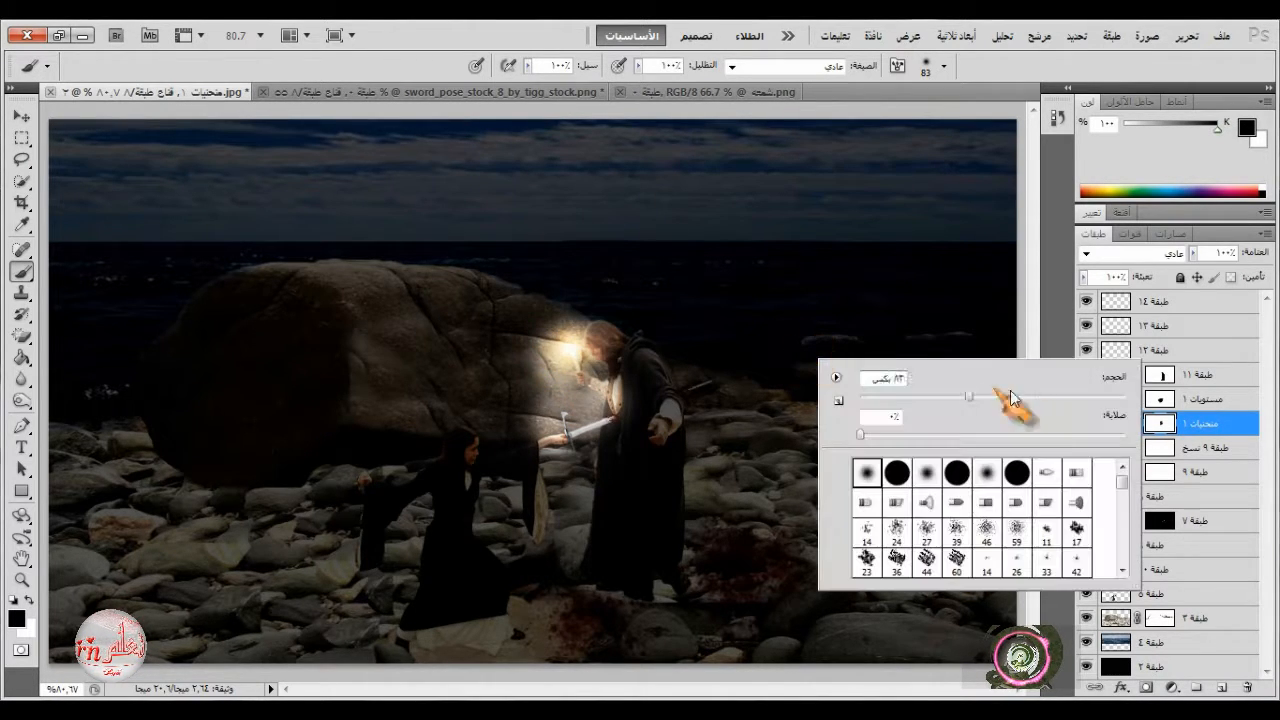
drag(1003, 397, 1043, 397)
click(510, 412)
click(526, 66)
drag(527, 84, 464, 84)
scroll(589, 269, down, 4)
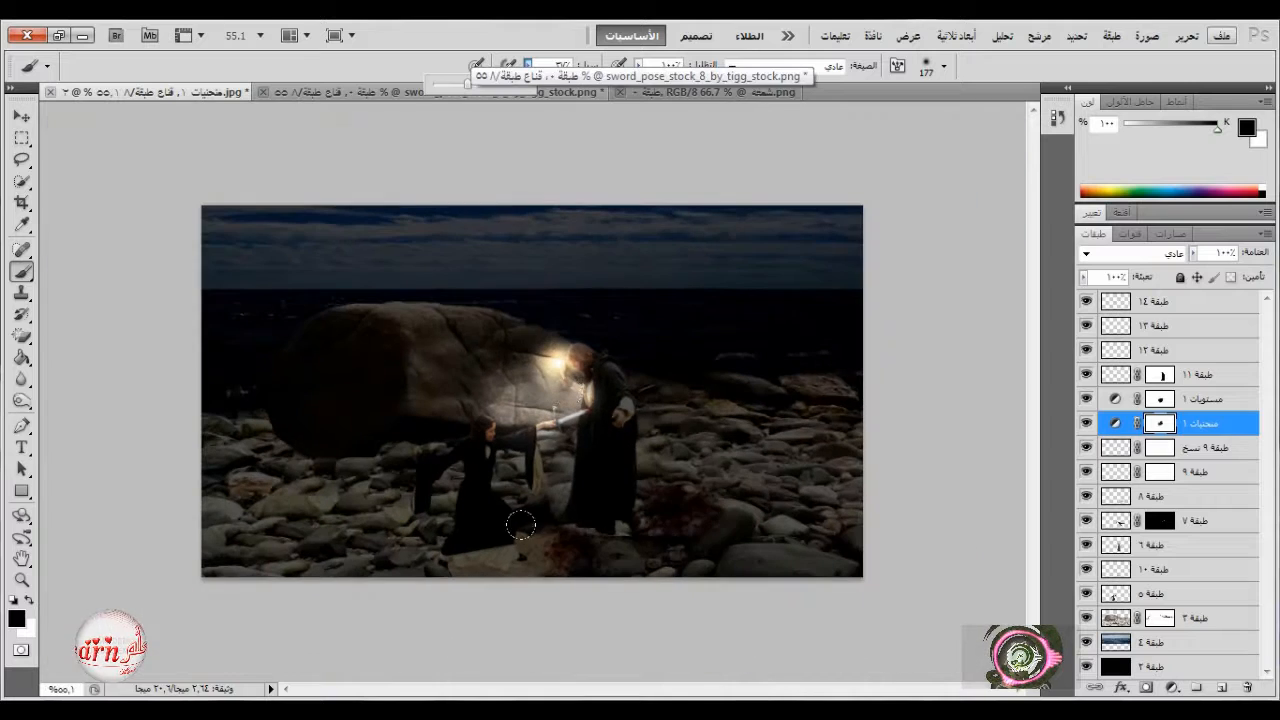
mouse_move(560, 540)
mouse_down()
mouse_move(651, 508)
mouse_move(504, 372)
mouse_move(545, 335)
mouse_move(575, 530)
mouse_move(471, 371)
mouse_move(572, 520)
mouse_move(631, 472)
mouse_up()
- Set the brush to 260 px with 10% flow and softly extend the light on the Curves mask over the surrounding stones and rock
right_click(1020, 434)
drag(1002, 470, 978, 470)
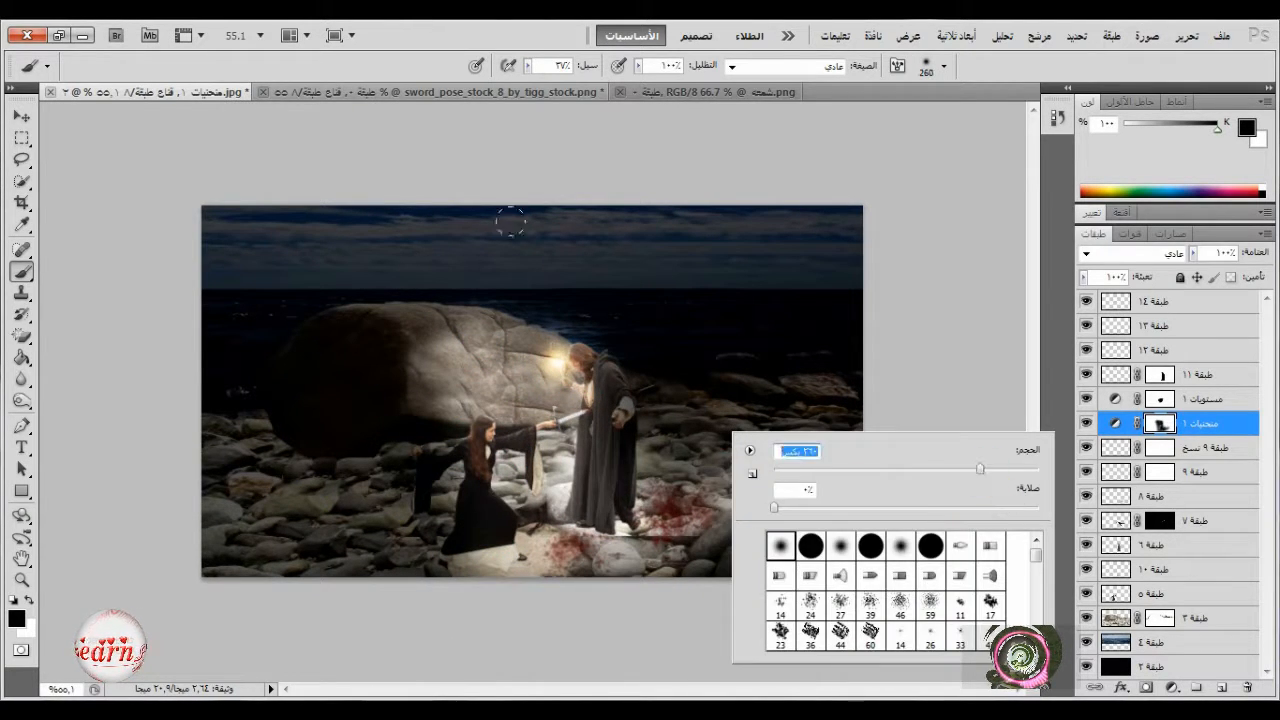
click(527, 66)
click(500, 86)
mouse_move(642, 498)
mouse_down()
mouse_move(545, 430)
mouse_move(508, 375)
mouse_up()
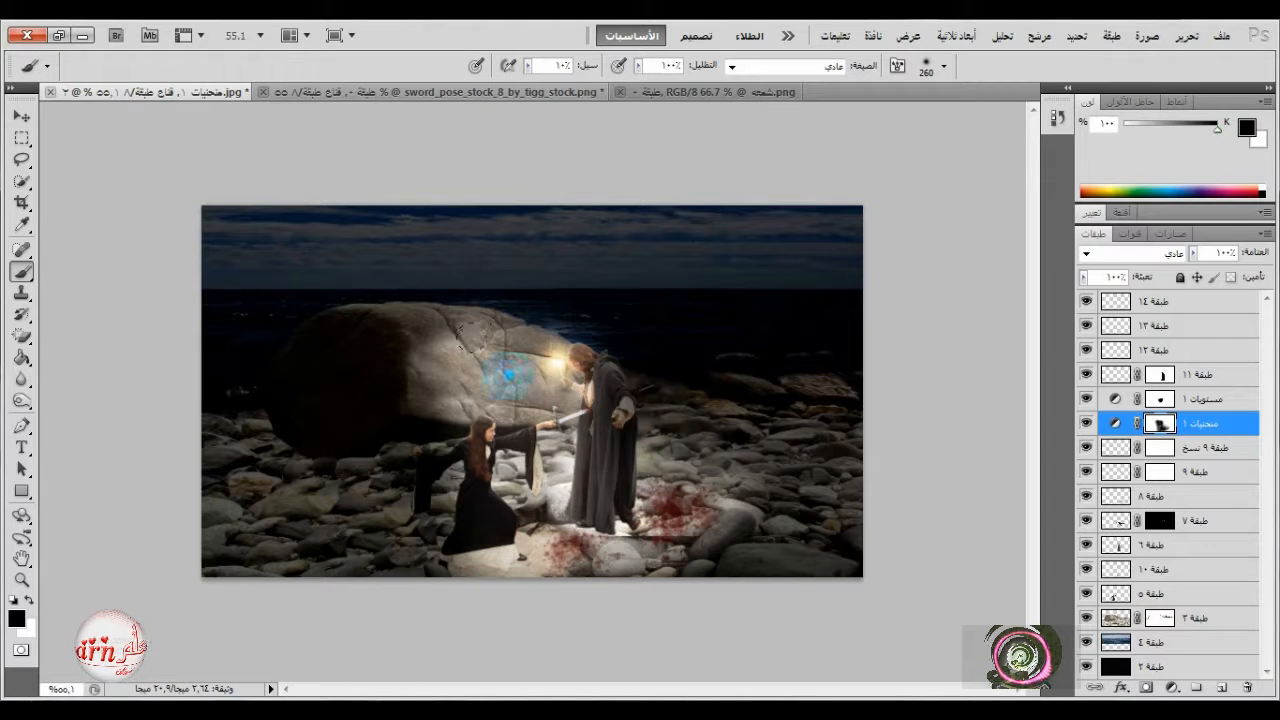
- Lower the opacity of the yellow glow layer to 61% and of the near-white glow layer to about 85%
click(1160, 308)
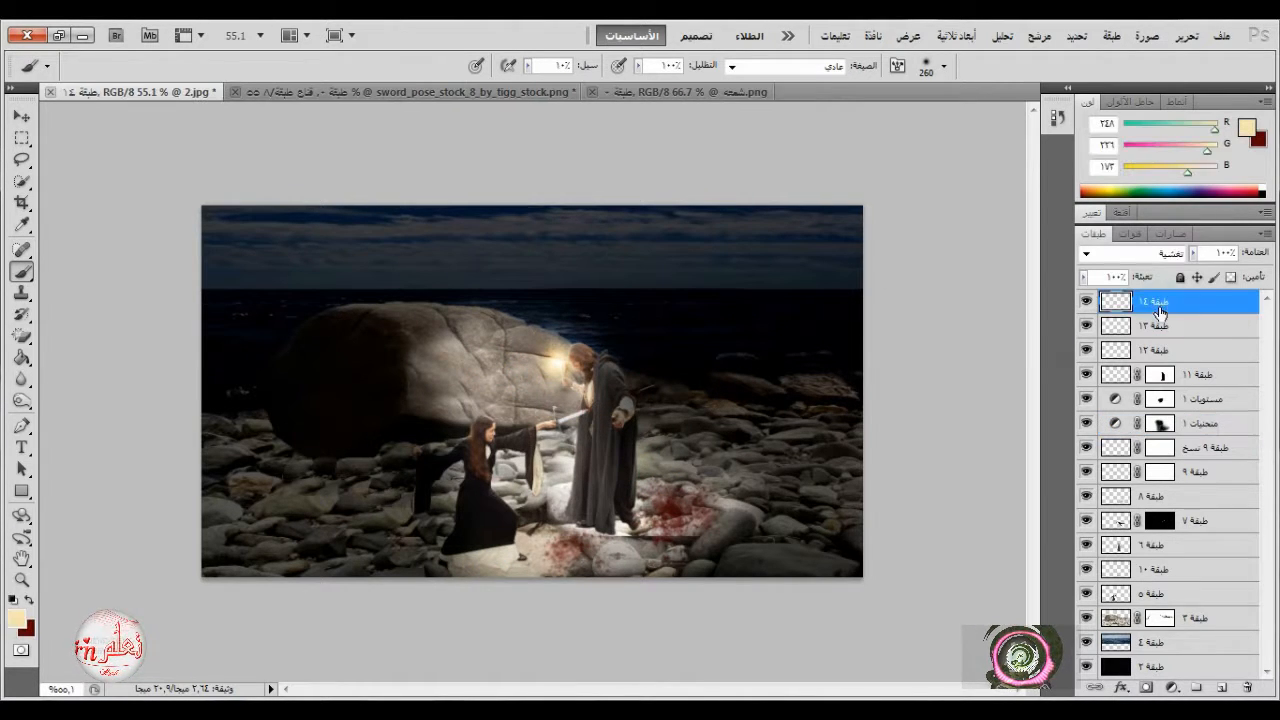
click(1192, 253)
drag(1193, 273, 1181, 279)
click(1161, 332)
click(1192, 253)
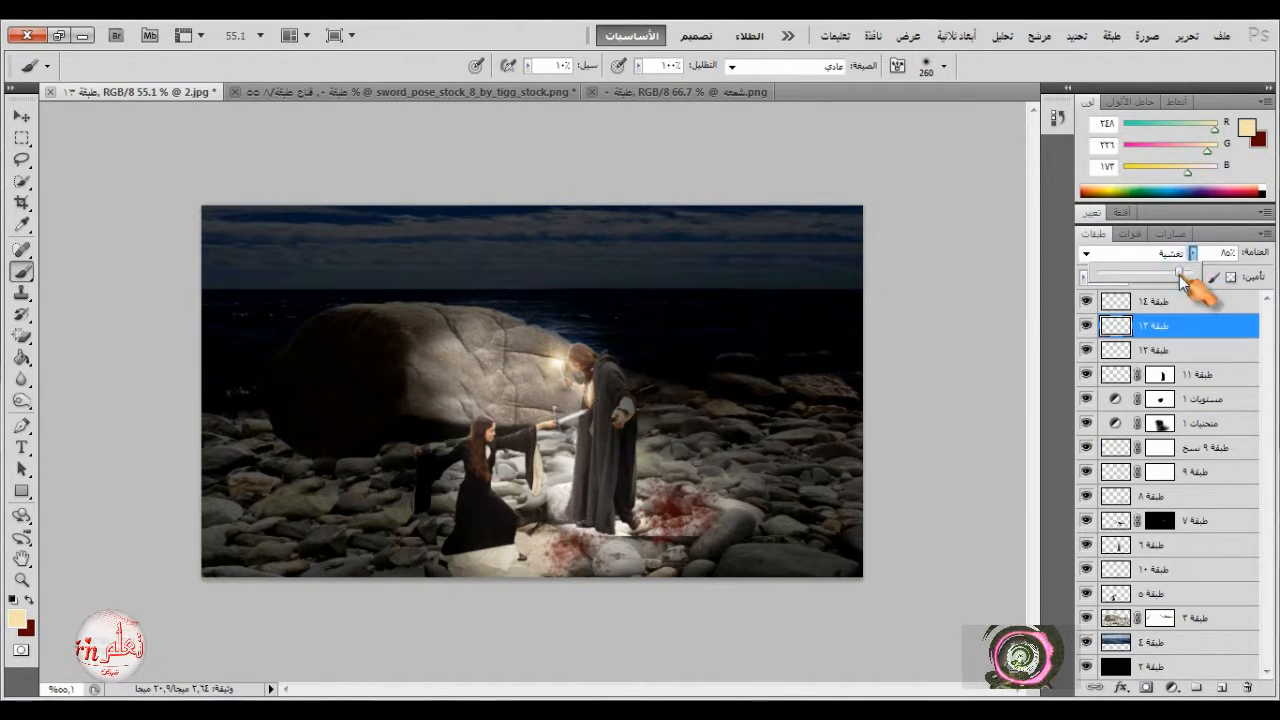
click(452, 383)
- Brush black lightly on the Levels and Curves masks around the woman and the stones and rock beside her
click(1158, 401)
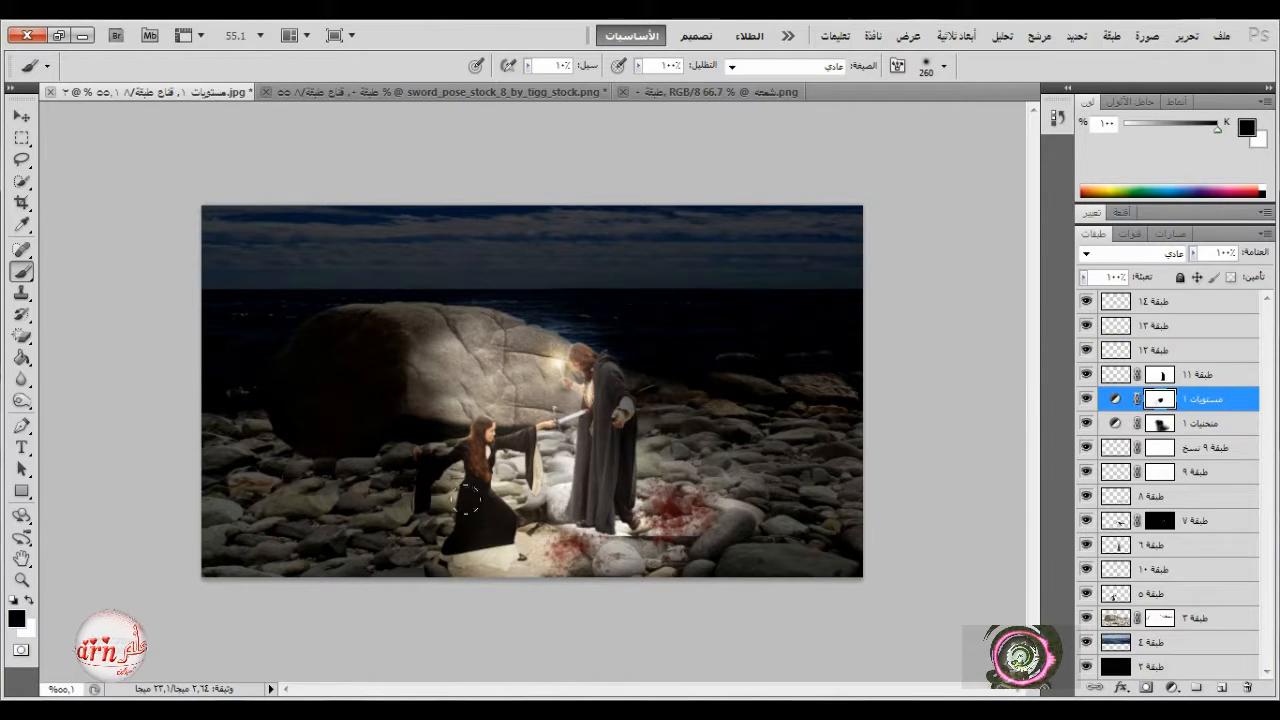
click(1159, 424)
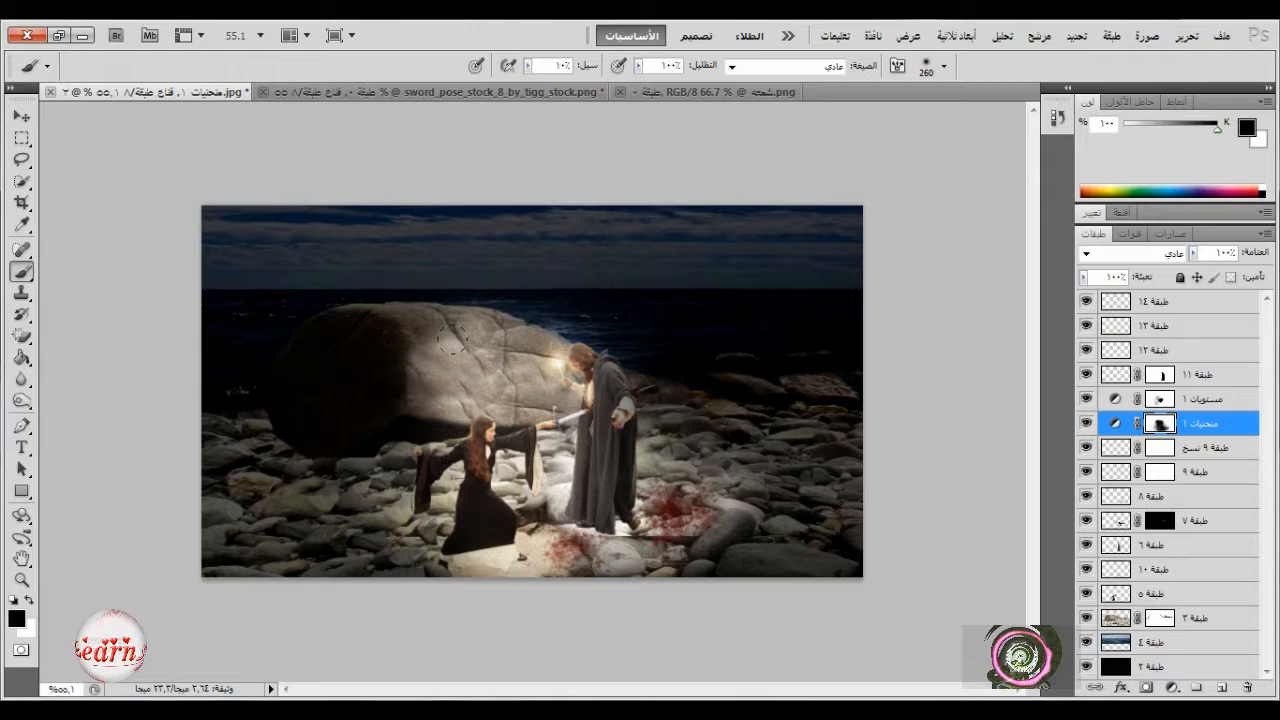
- Add a new top layer above the glow layers, set its blend mode to Overlay, and fill it with 50% gray
click(1145, 308)
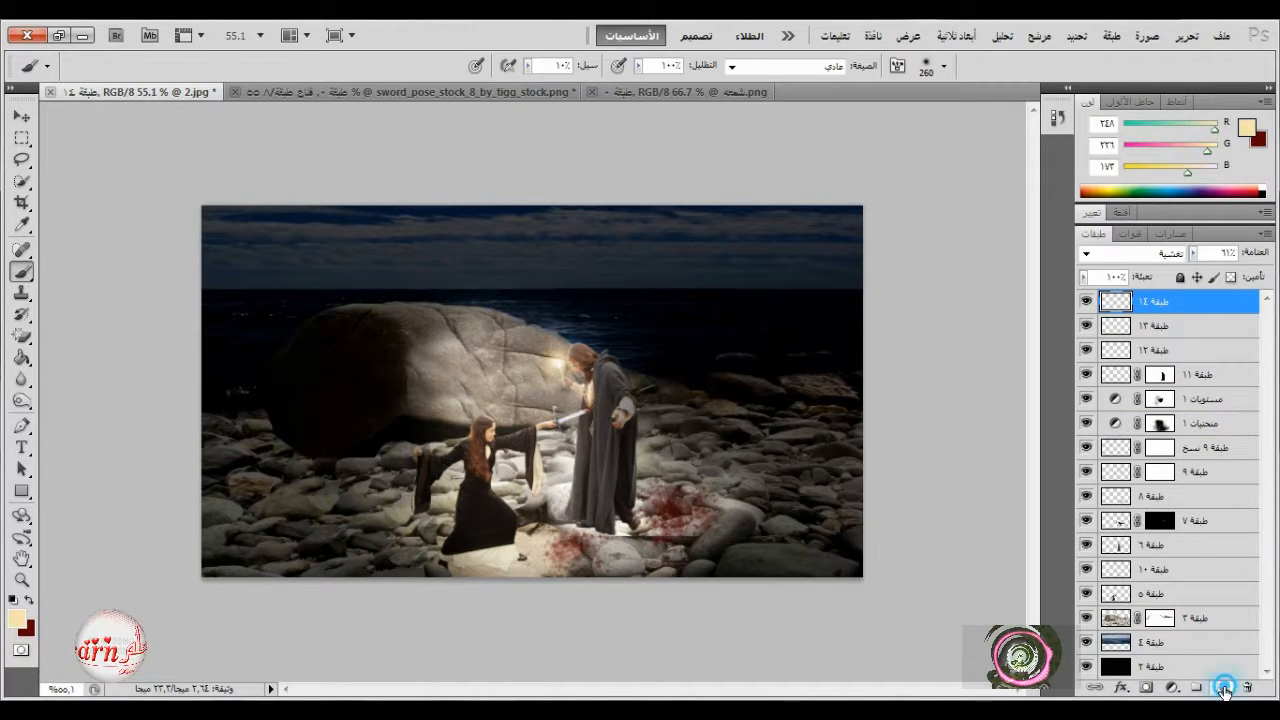
click(1224, 688)
click(1160, 254)
click(1155, 258)
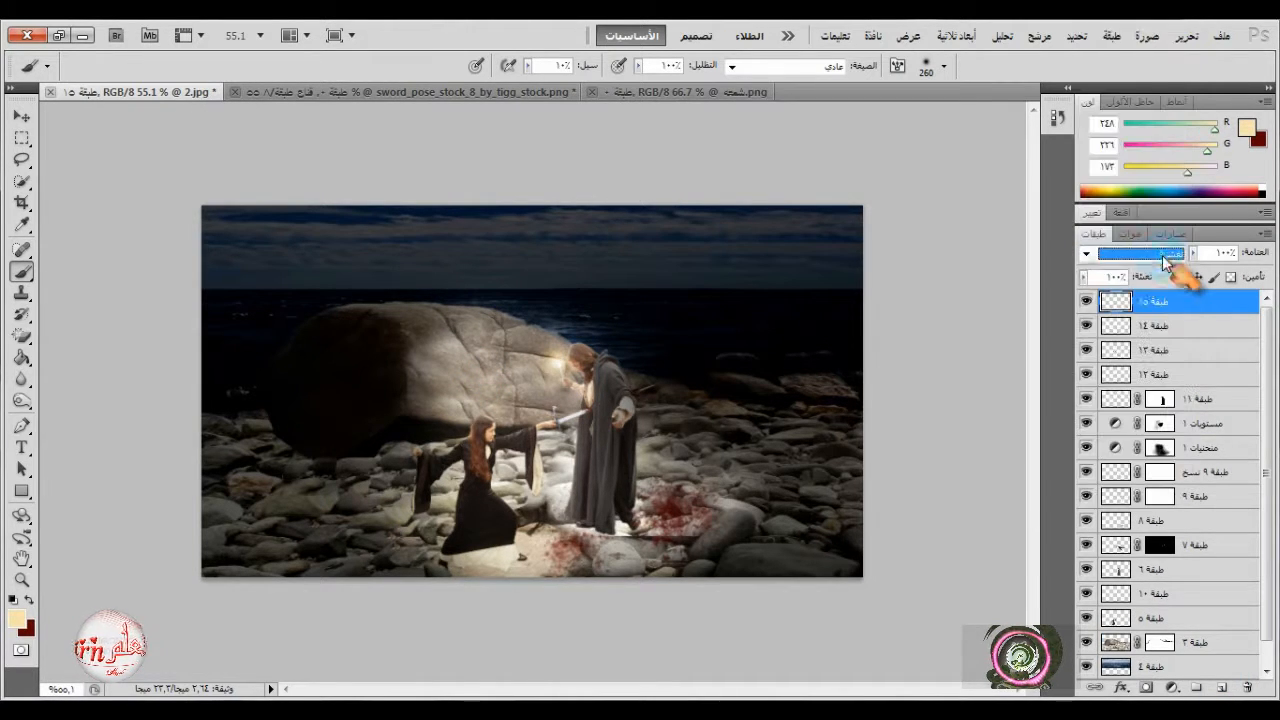
click(1186, 36)
click(1150, 294)
click(677, 237)
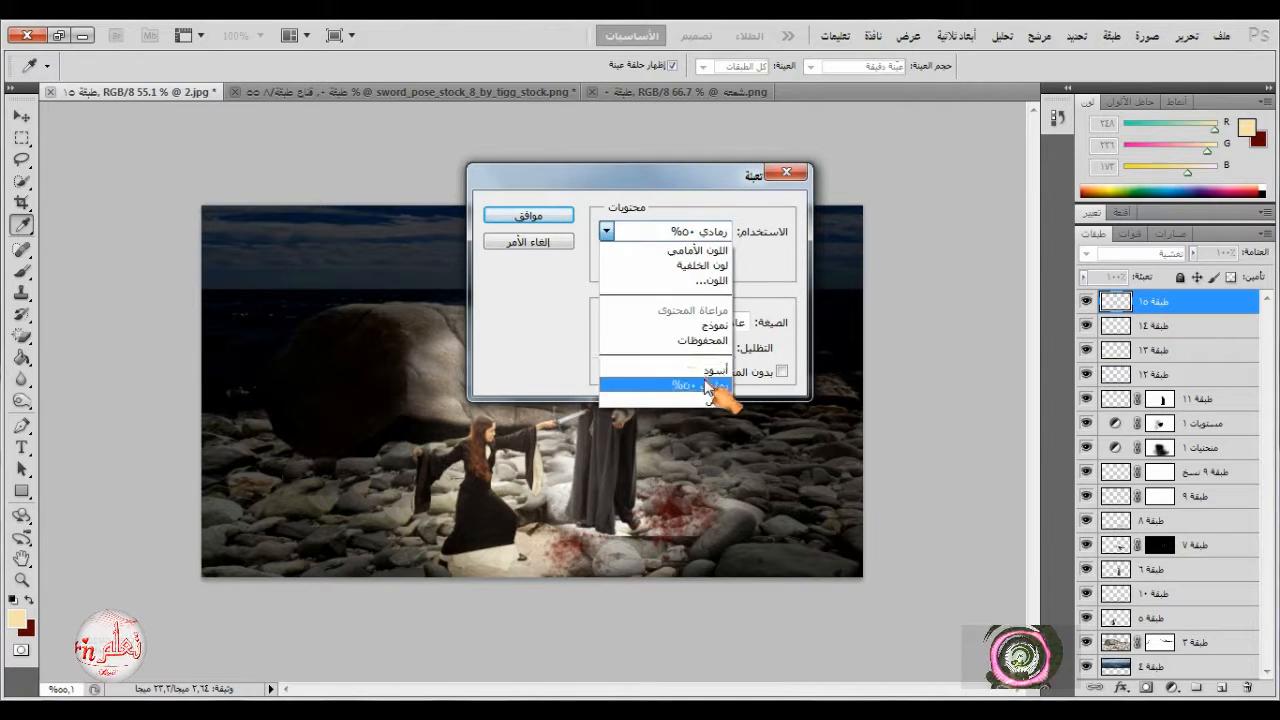
click(714, 397)
click(528, 215)
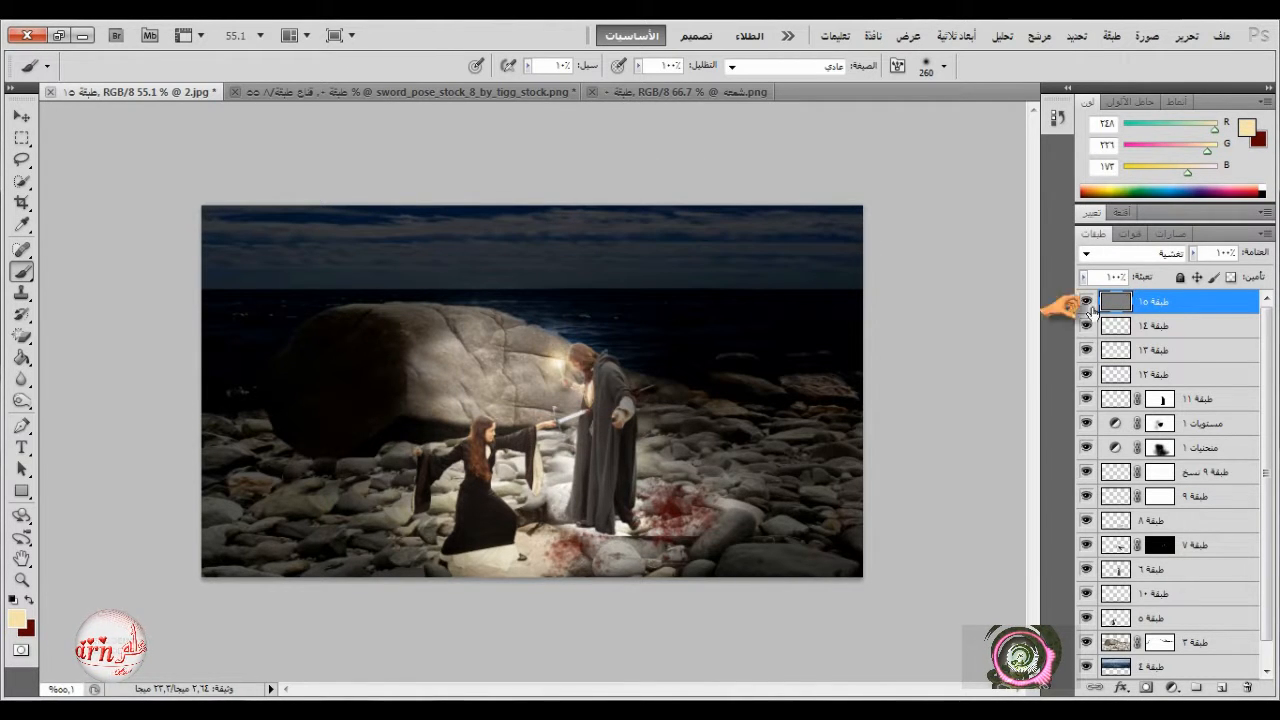
- Preview the gray layer in Normal blend mode and set it back to Overlay
click(1160, 254)
click(1160, 28)
click(1157, 258)
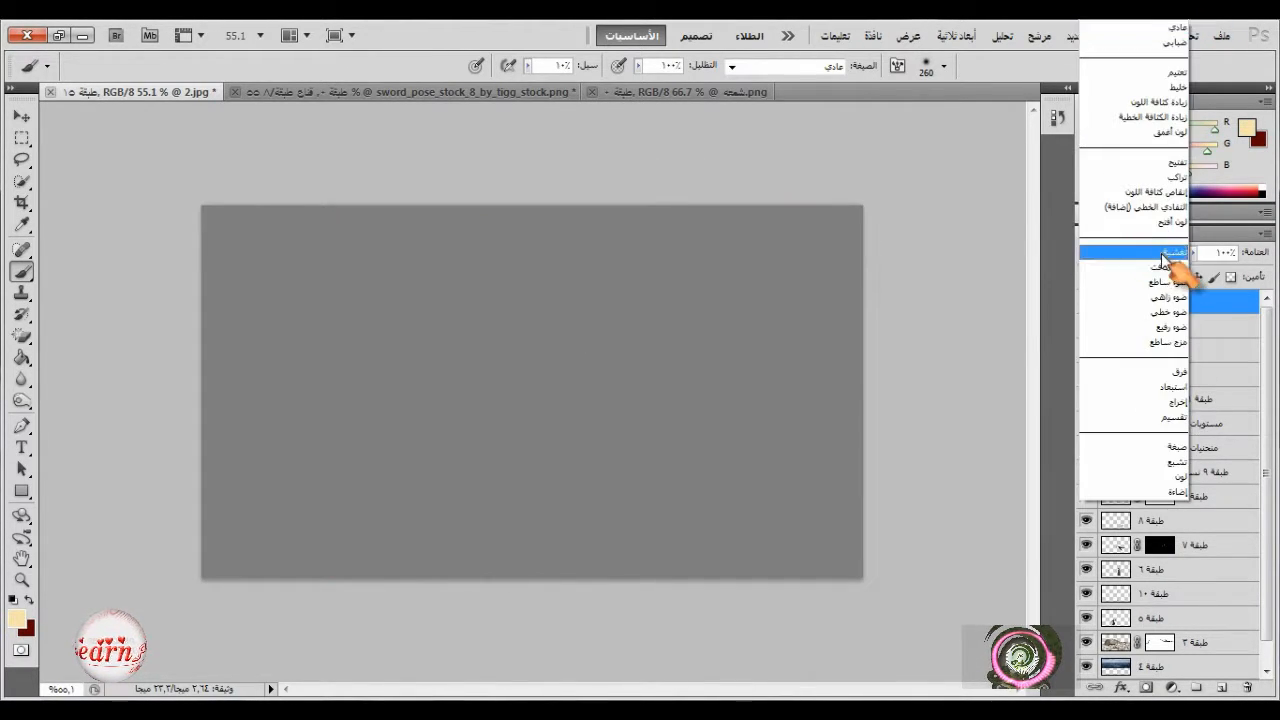
- Set the gray layer to Overlay and dodge its midtones at 8% exposure over the figures and the lit rock
click(1165, 262)
key(o)
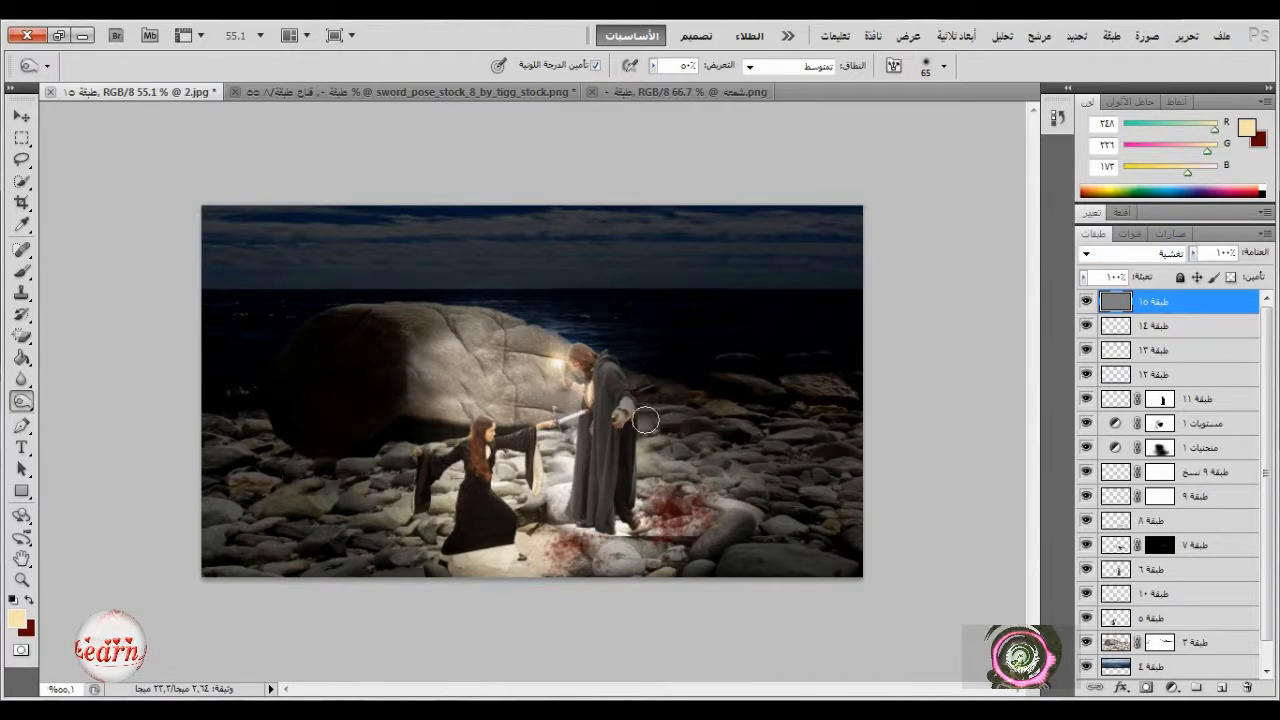
scroll(645, 421, up, 3)
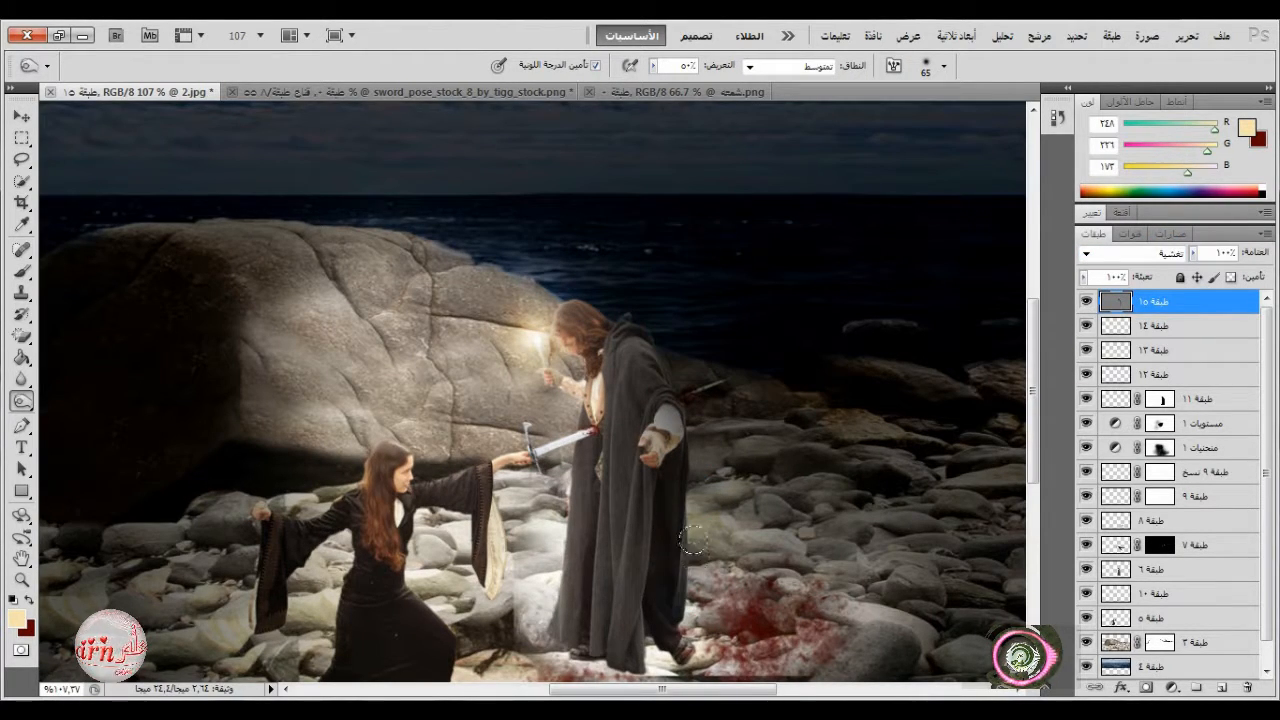
scroll(693, 540, down, 3)
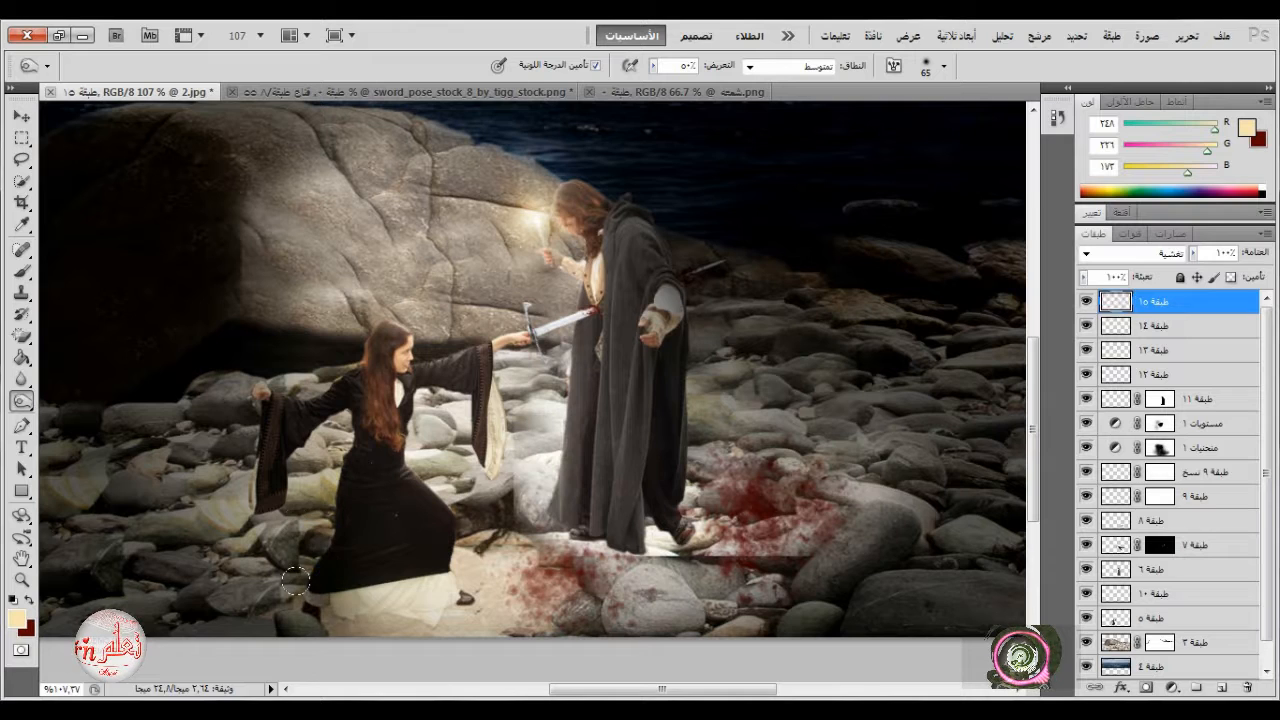
right_click(29, 405)
click(80, 398)
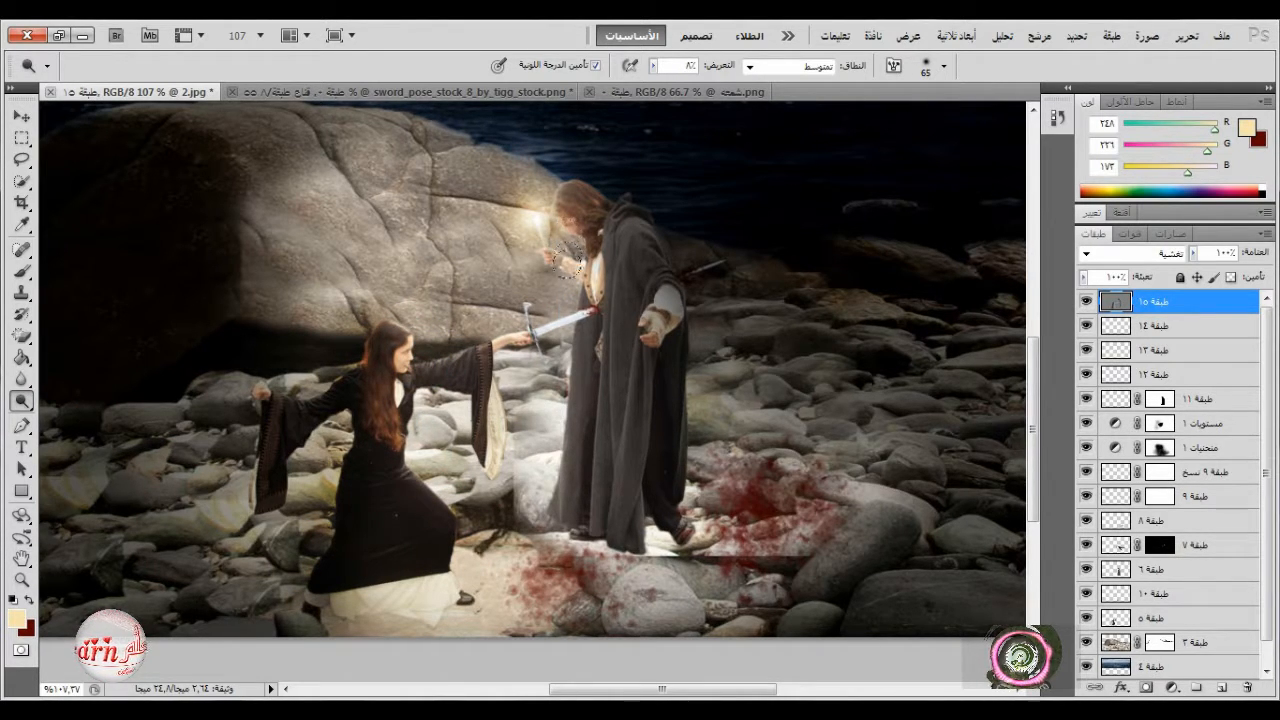
- Burn the man's cloak from the shoulder down to the hem on the gray layer, midtones at 50% exposure
right_click(21, 400)
click(80, 421)
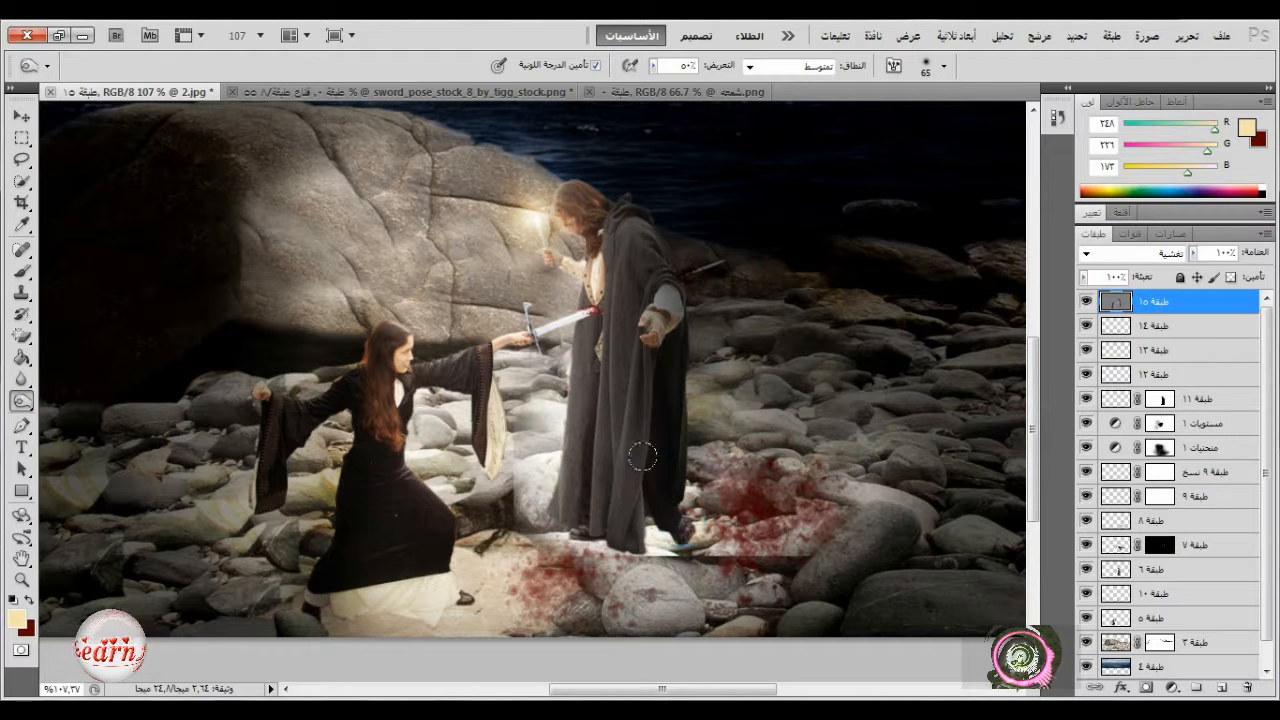
drag(620, 405, 630, 480)
mouse_move(617, 203)
mouse_down()
mouse_move(684, 327)
mouse_move(669, 417)
mouse_up()
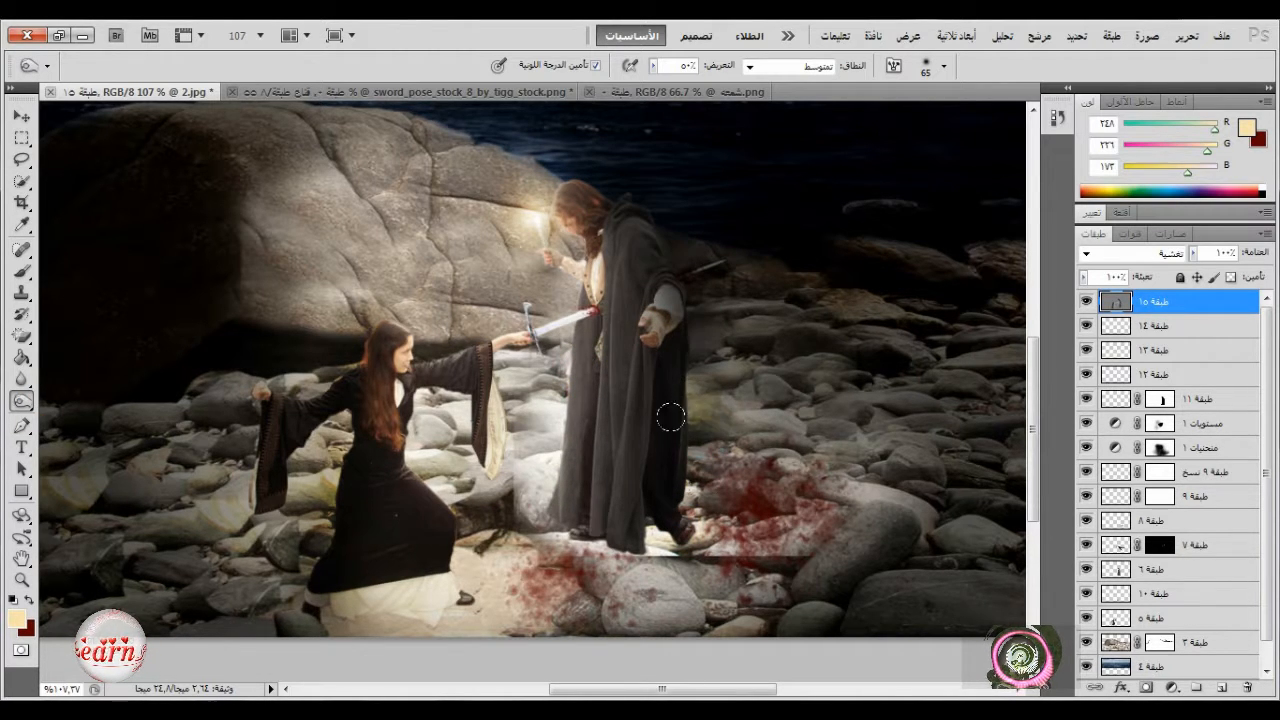
- Raise the opacity of the yellow glow layer to 89% and of the near-white glow layer to 100%
click(1160, 327)
click(1194, 253)
drag(1192, 273, 1216, 275)
click(1163, 350)
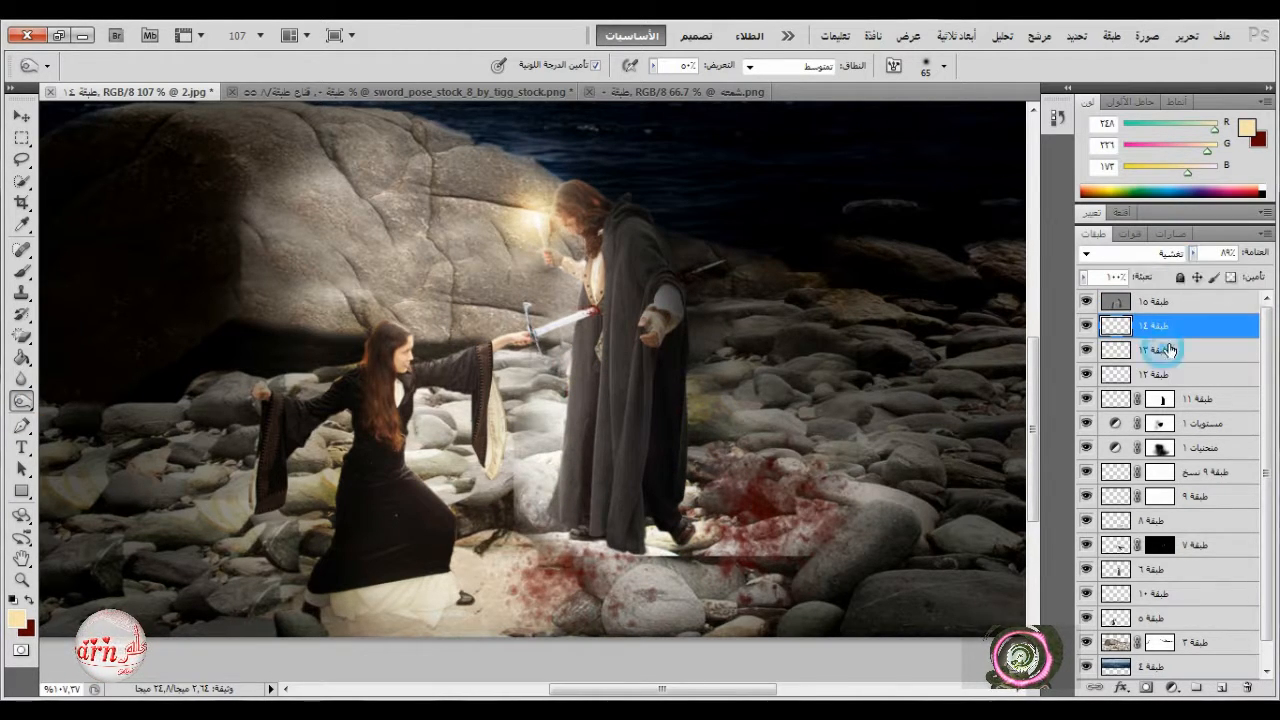
click(1194, 253)
scroll(665, 340, down, 5)
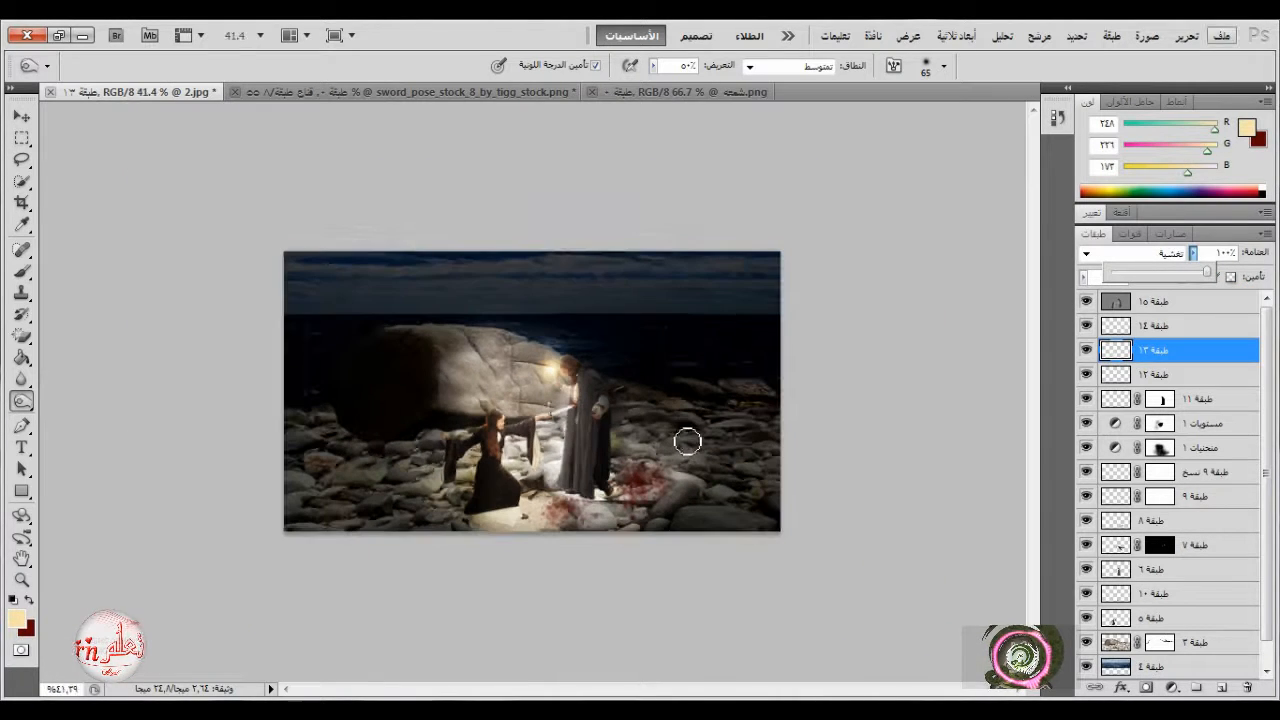
- Add a new layer directly above the rocky beach layer and set the foreground colour to near-black (RGB 2, 2, 2)
click(1150, 572)
click(1087, 596)
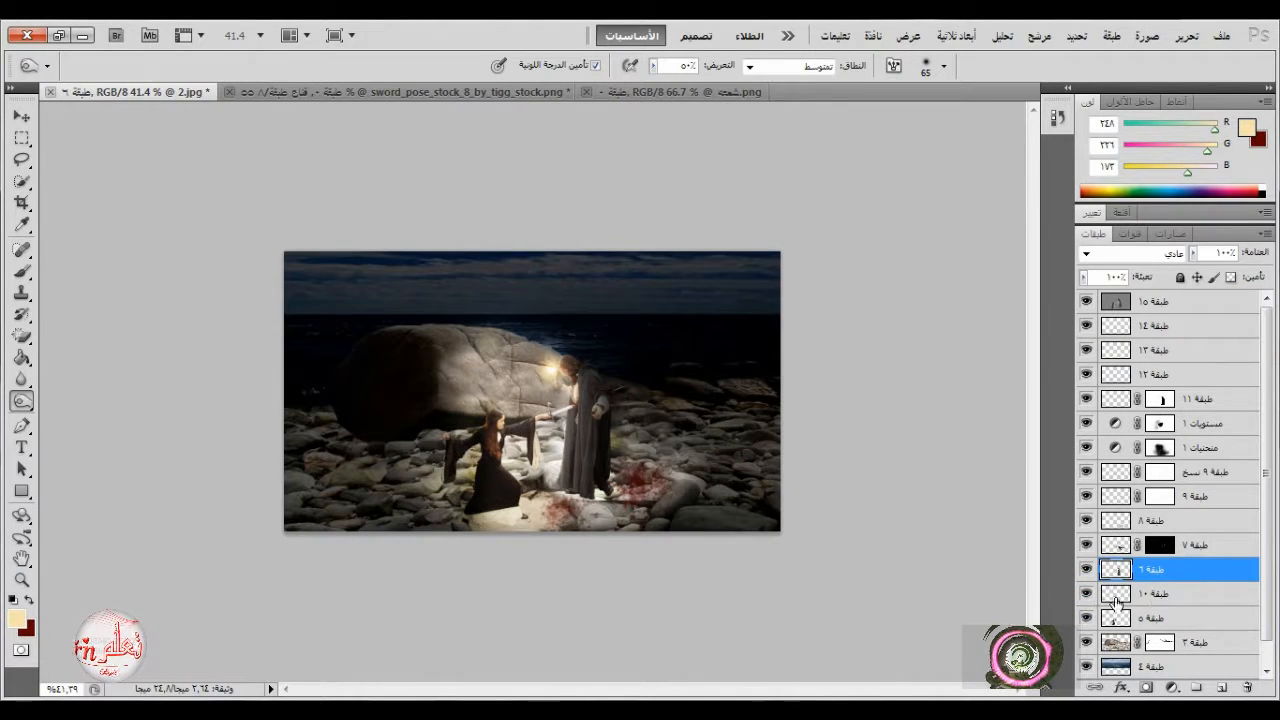
click(1160, 618)
click(1222, 688)
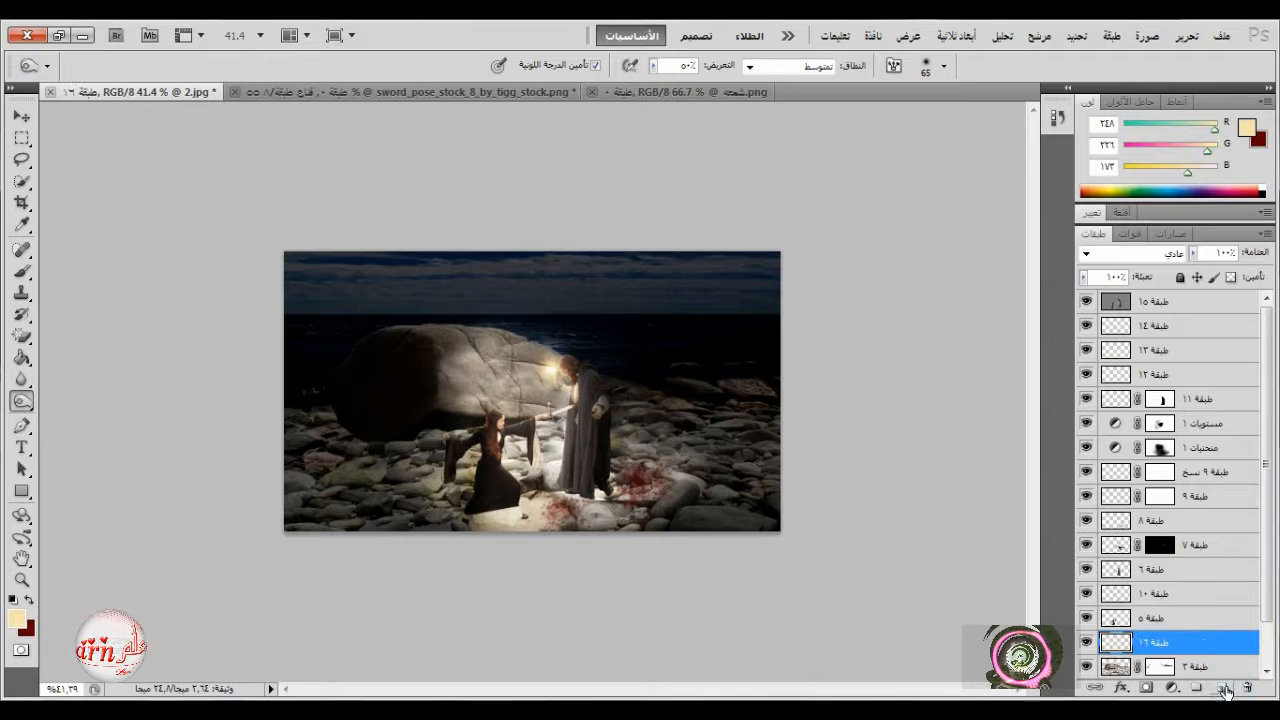
click(18, 619)
click(993, 449)
click(829, 200)
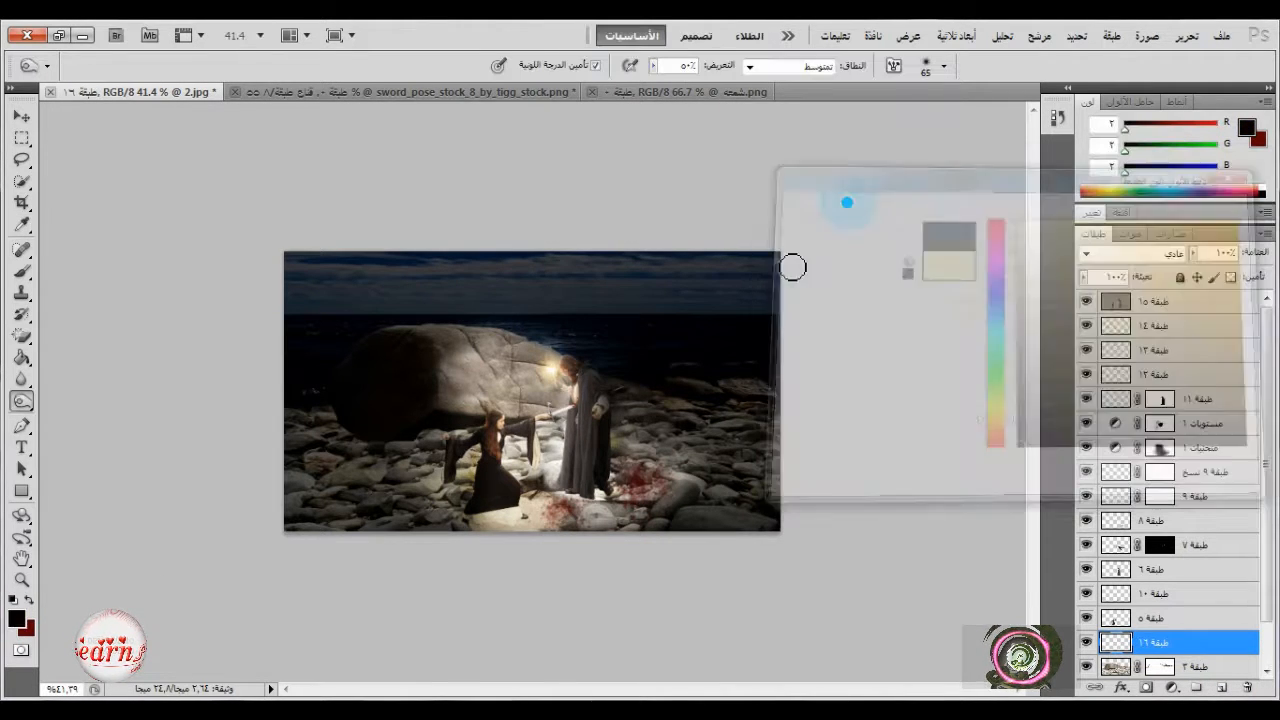
- Paint a soft shadow over the stones around the hem of the woman's dress with a 63 px brush at 10% flow
click(23, 274)
right_click(808, 491)
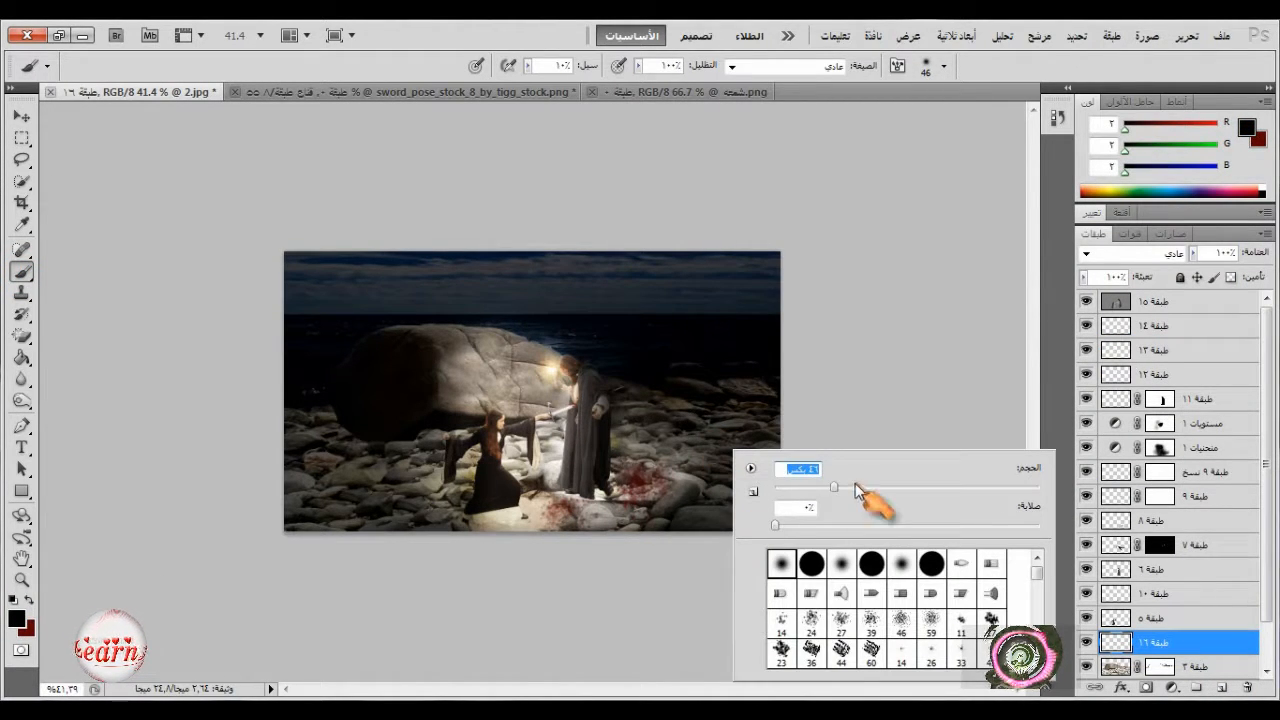
click(370, 28)
scroll(447, 553, up, 3)
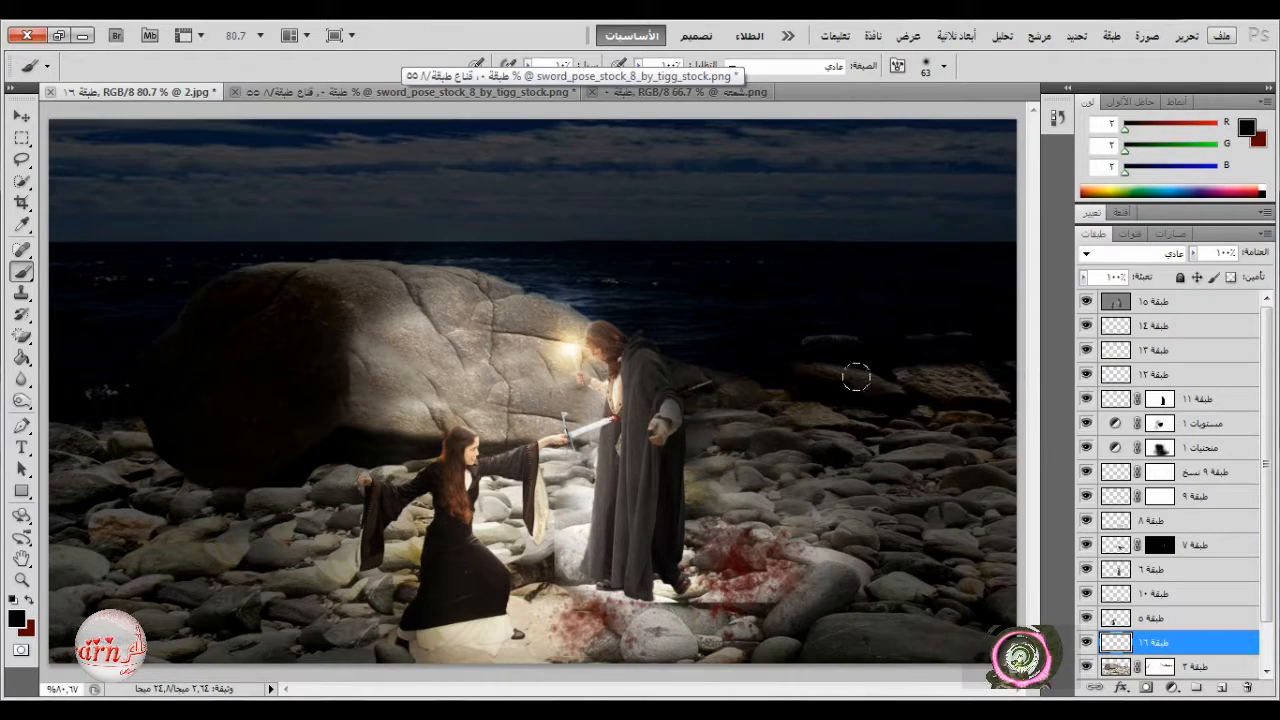
scroll(856, 376, up, 2)
drag(1032, 404, 1032, 468)
mouse_move(332, 515)
mouse_down()
mouse_move(119, 492)
mouse_move(251, 494)
mouse_move(142, 514)
mouse_up()
mouse_move(449, 514)
mouse_down()
mouse_move(275, 510)
mouse_move(452, 504)
mouse_move(322, 514)
mouse_up()
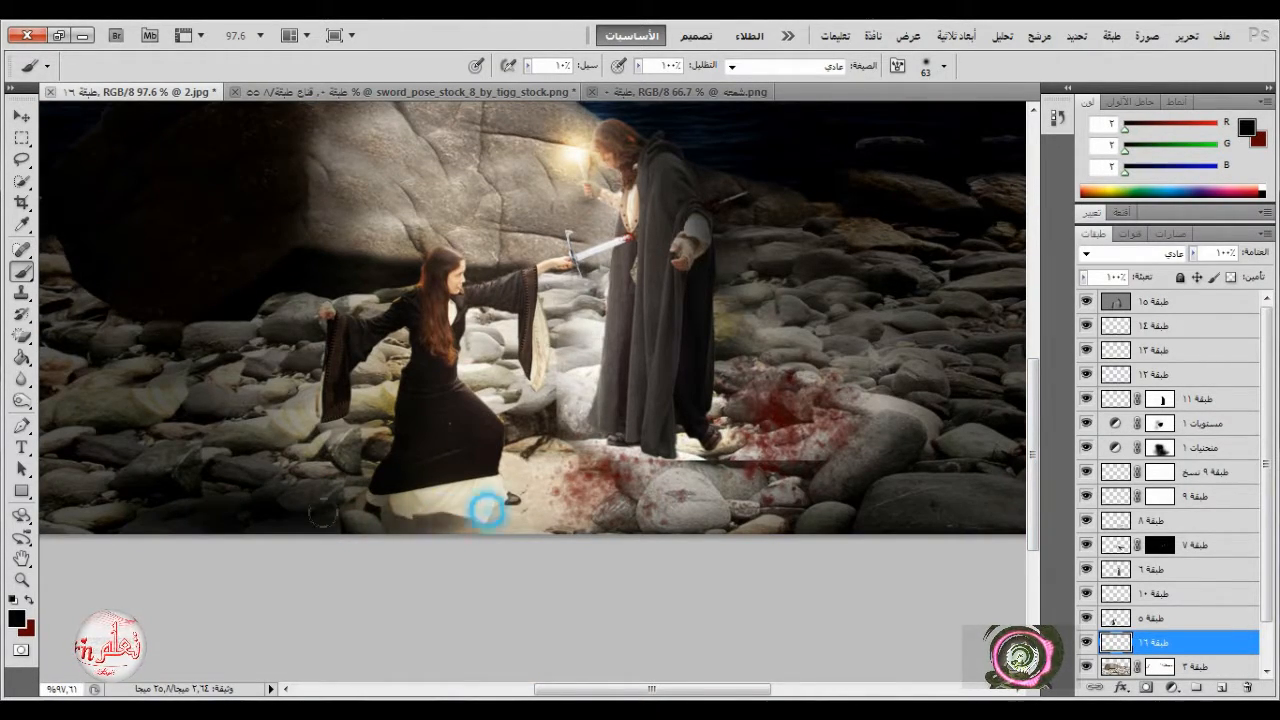
drag(399, 512, 260, 510)
- Paint the same soft shadow over the bloodied stones behind and beneath the man's feet
mouse_move(652, 454)
mouse_down()
mouse_move(810, 440)
mouse_move(962, 458)
mouse_up()
drag(729, 414, 920, 410)
drag(707, 427, 938, 418)
drag(746, 391, 836, 406)
mouse_move(652, 448)
mouse_down()
mouse_move(619, 433)
mouse_move(690, 455)
mouse_up()
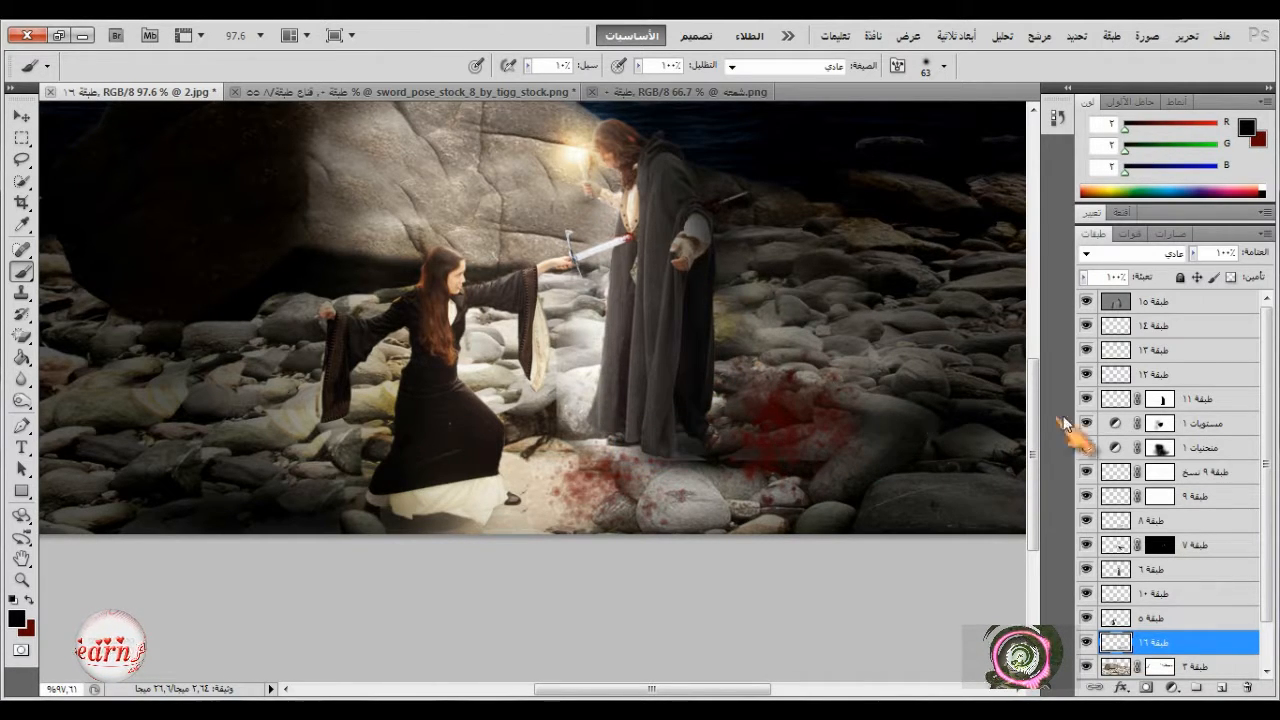
- Lower the opacity of the painted shadow layer to about 34%
click(1192, 252)
drag(1212, 278, 1133, 280)
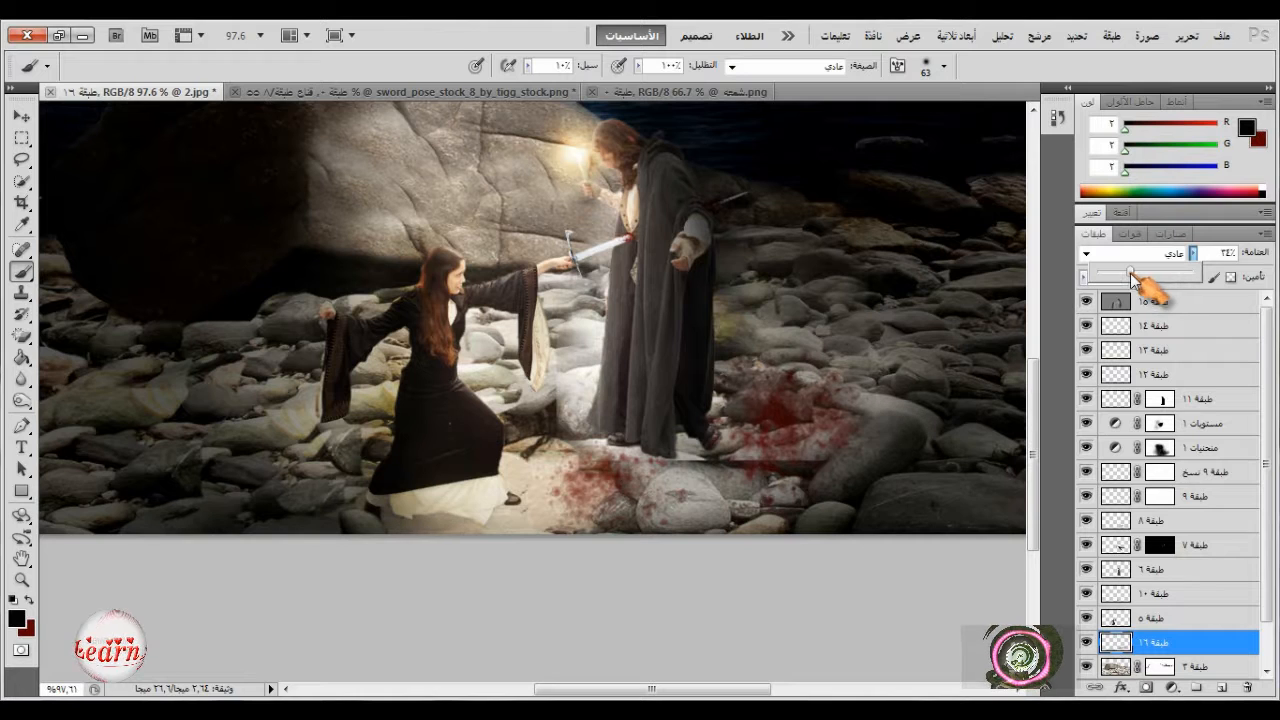
click(490, 44)
scroll(650, 450, up, 2)
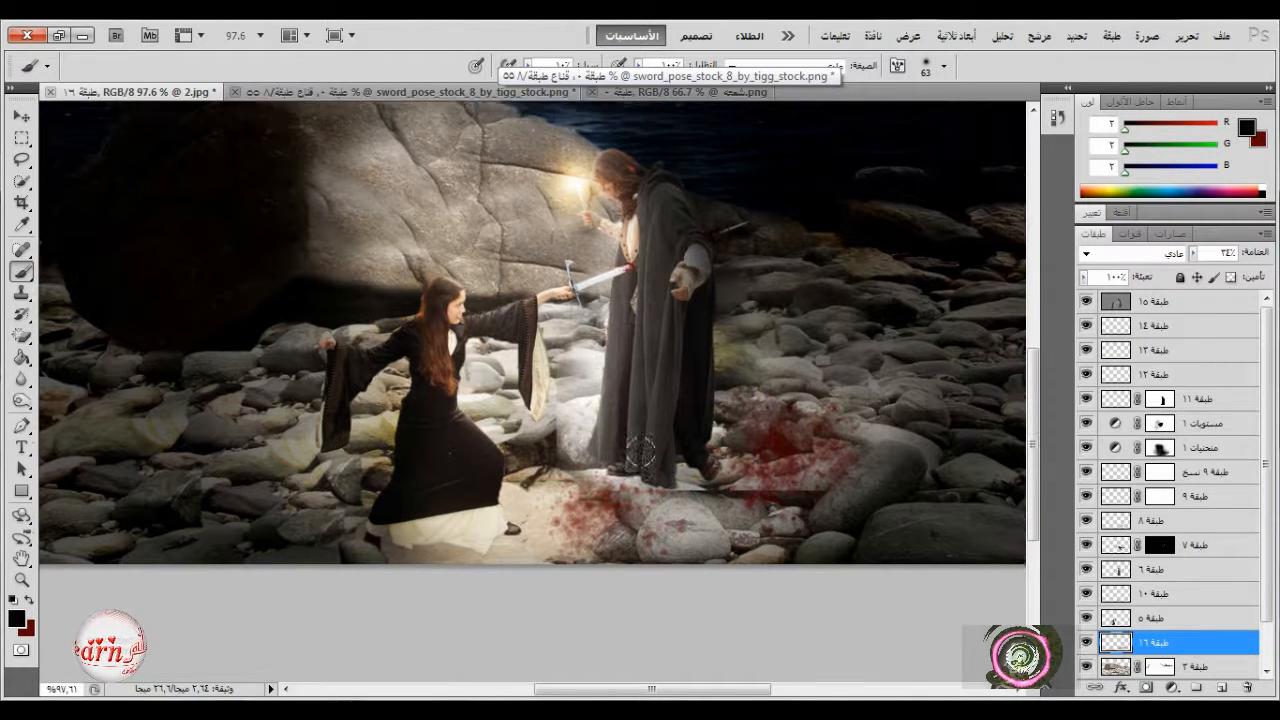
scroll(597, 459, down, 1)
- Burn the bloodied stones around the man's feet and the nearby foreground stones on the gray Overlay layer
click(1126, 301)
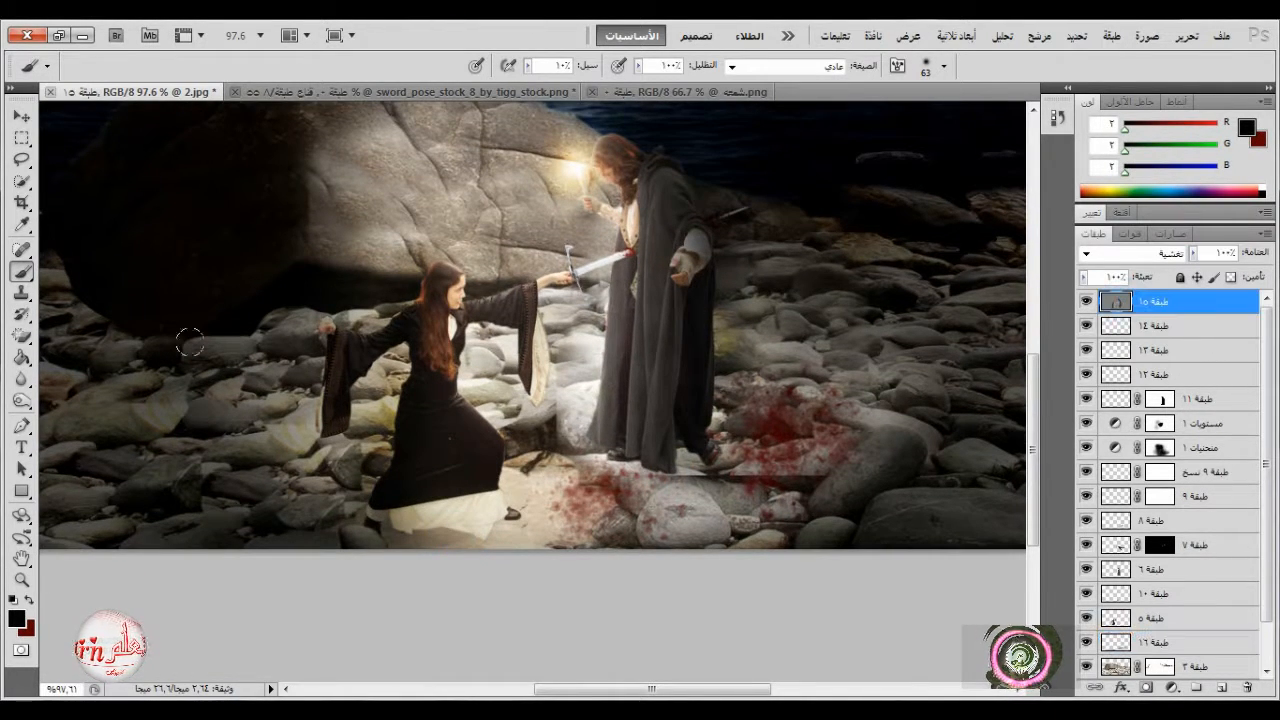
click(21, 400)
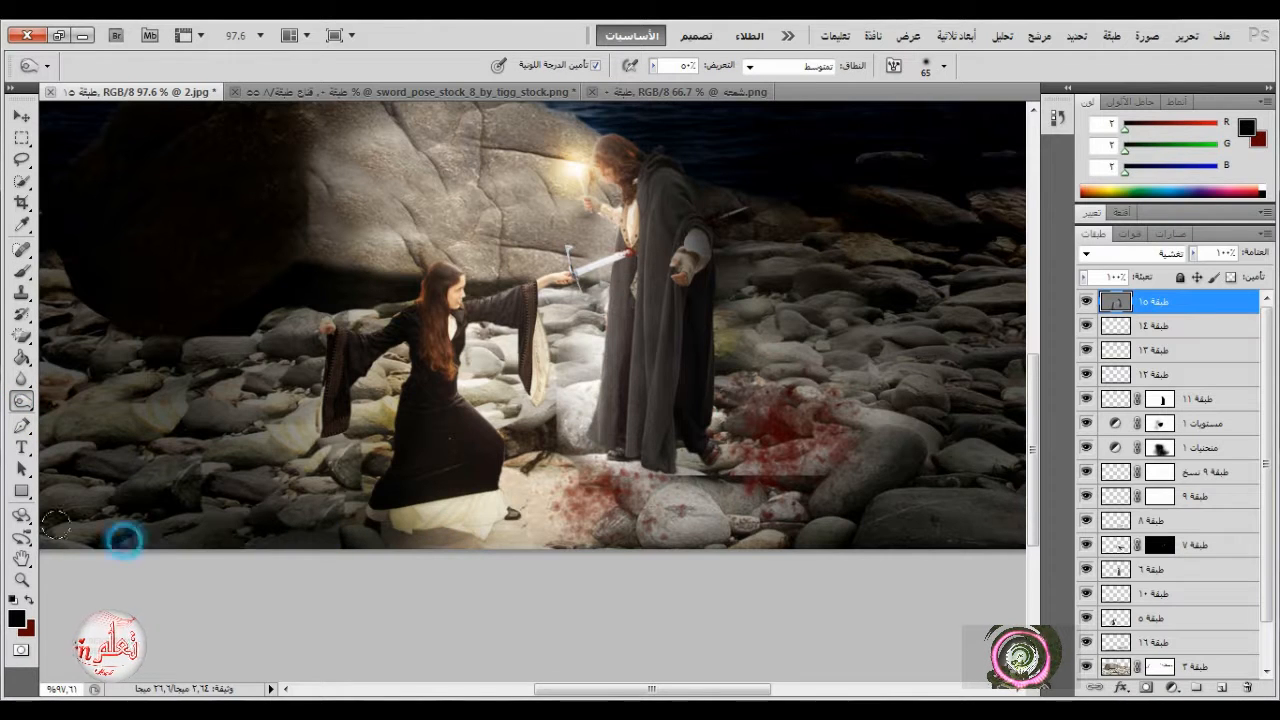
mouse_move(665, 451)
mouse_down()
mouse_move(693, 429)
mouse_move(825, 431)
mouse_move(879, 452)
mouse_up()
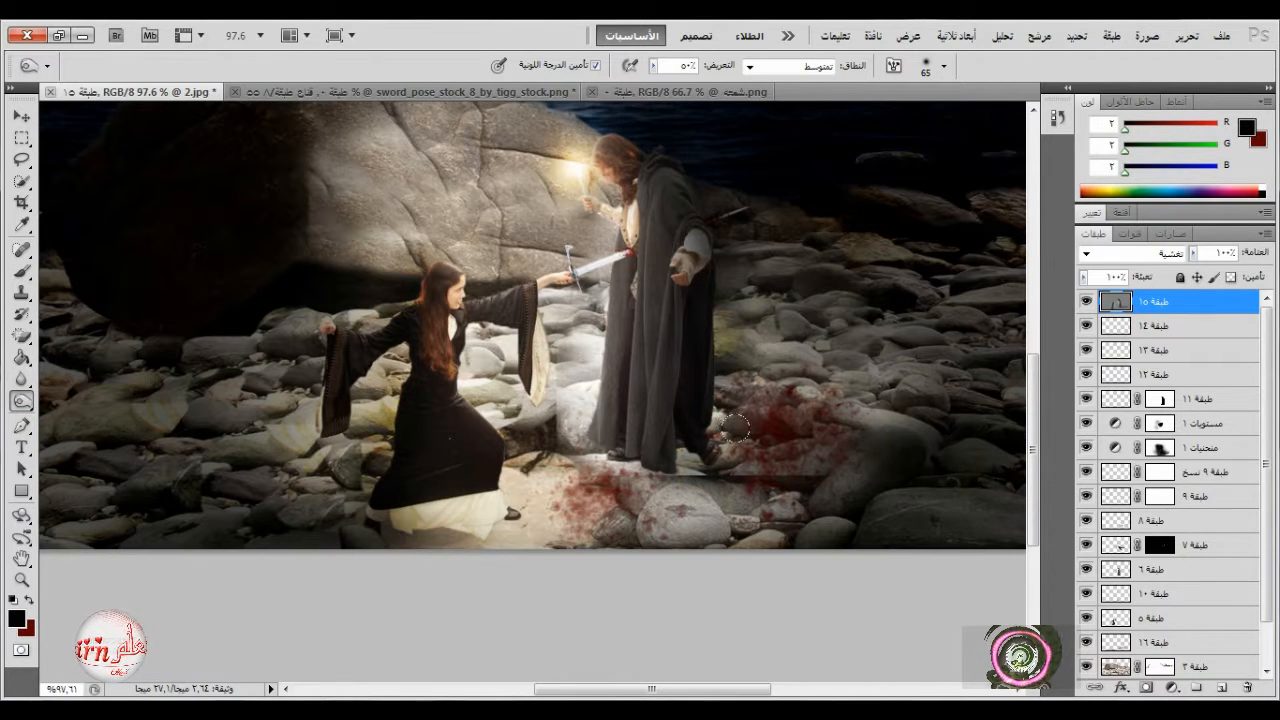
drag(812, 385, 748, 380)
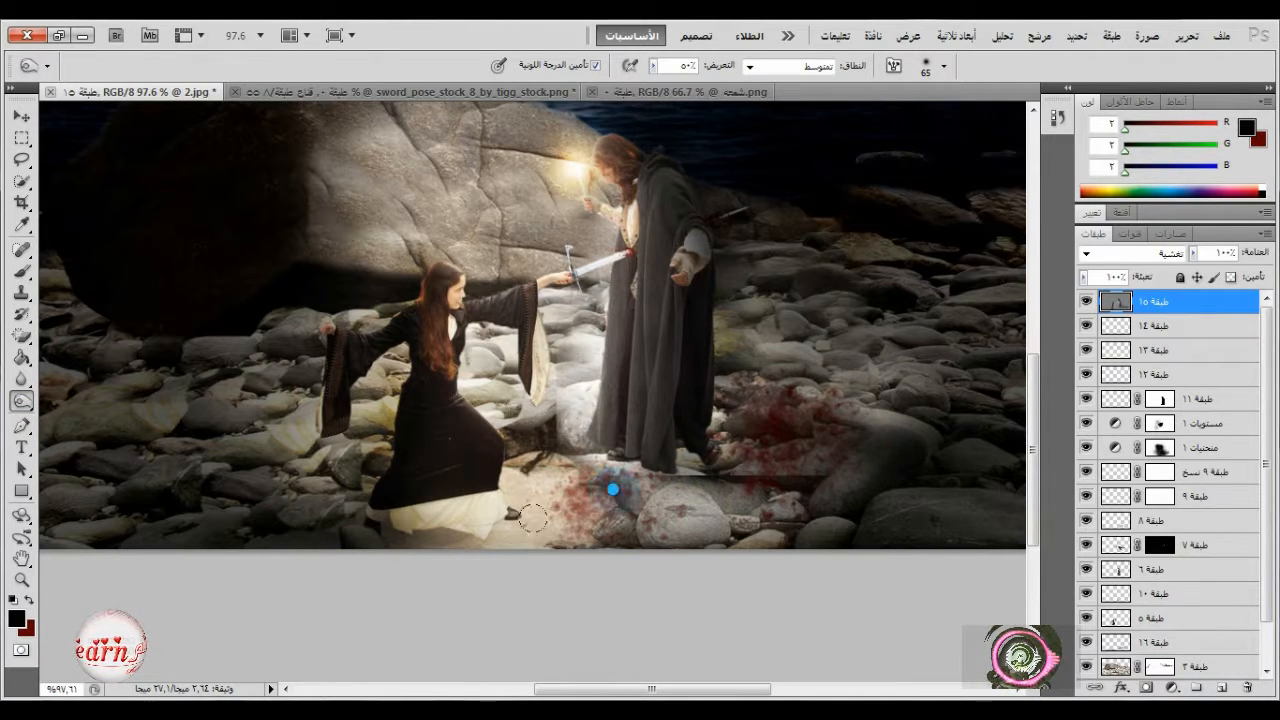
scroll(800, 416, down, 3)
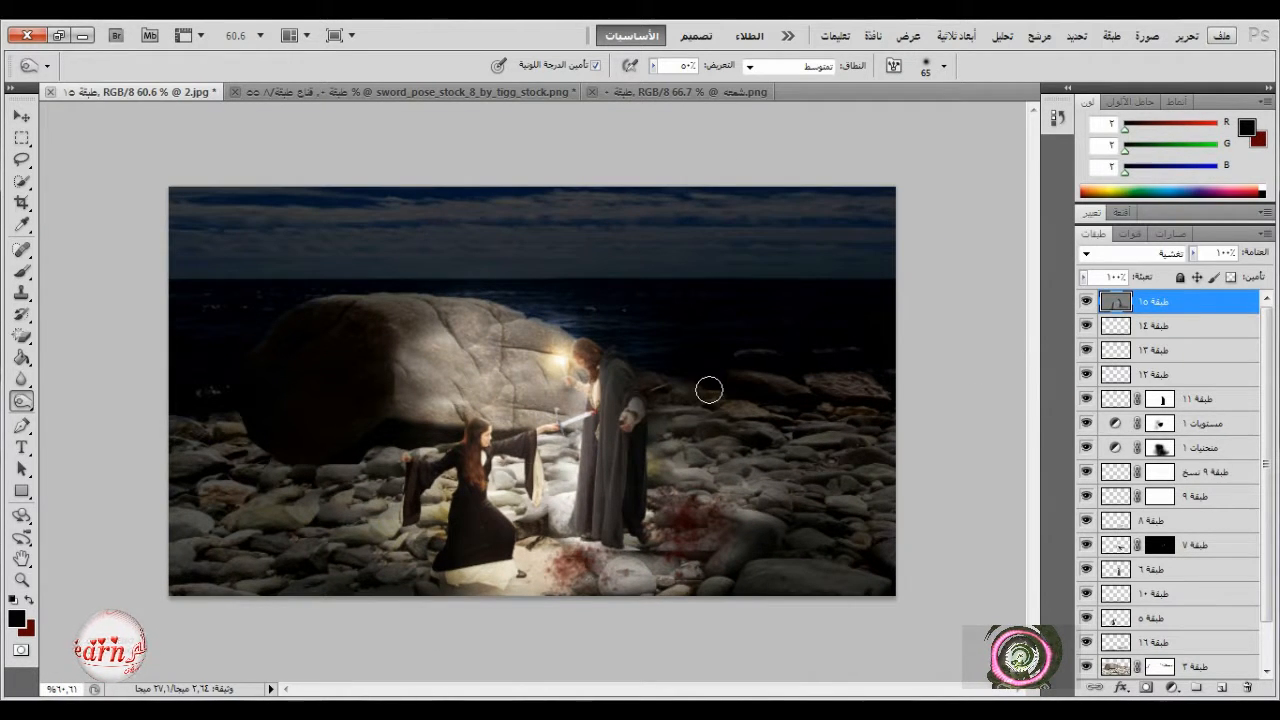
- Scale the yellow glow layer to about 481% width and 390% height over the rock and woman, and move it beneath the woman's layer
click(1086, 326)
click(1086, 326)
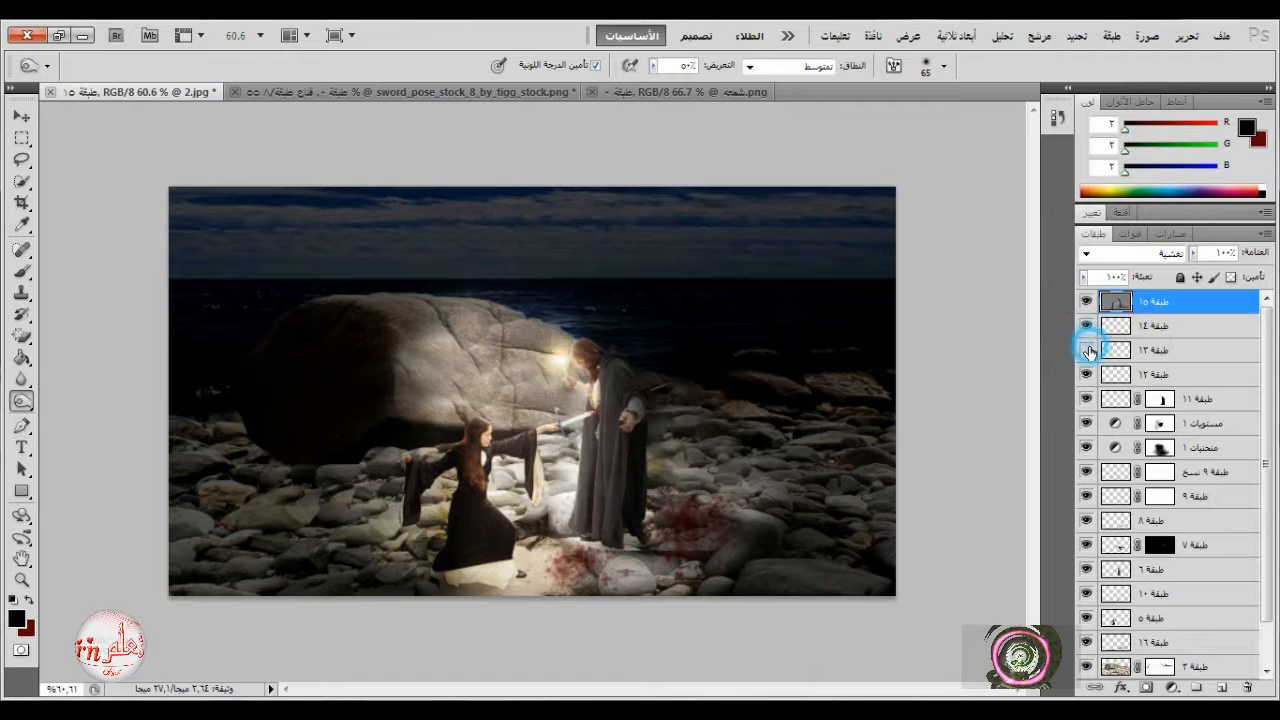
click(1086, 350)
click(1086, 350)
click(1150, 326)
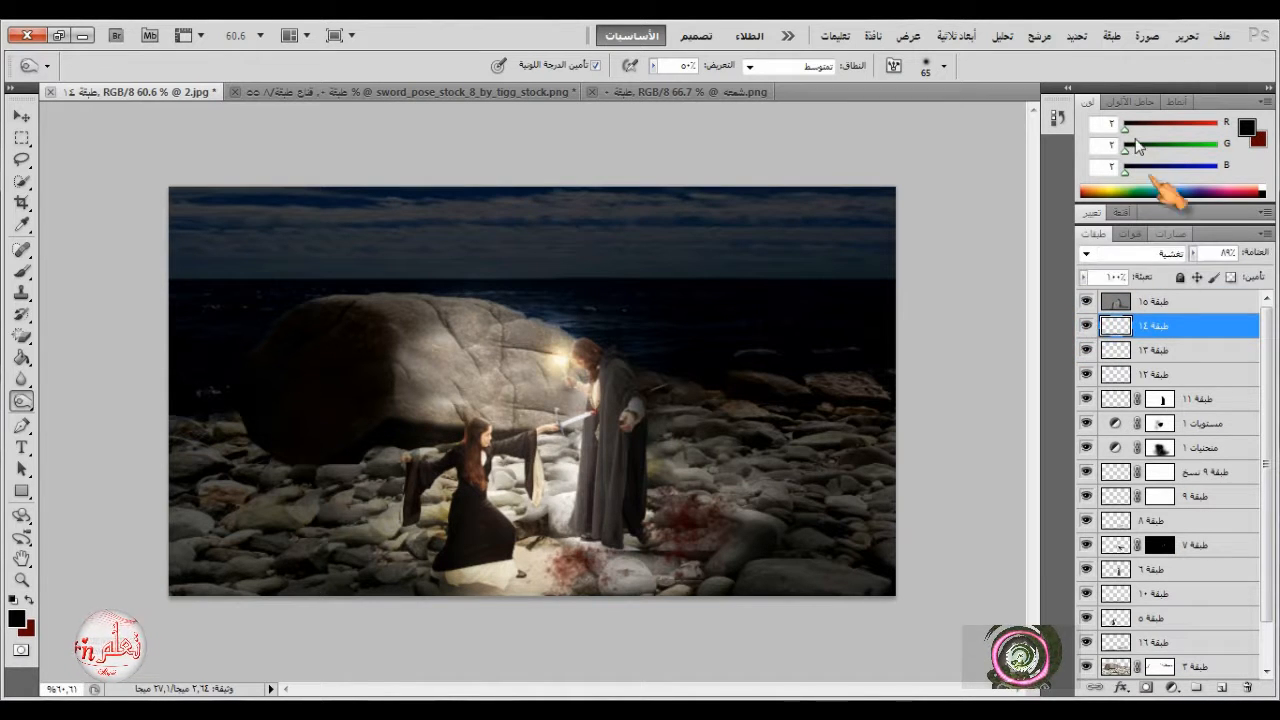
click(1186, 35)
click(975, 372)
drag(595, 401, 885, 540)
drag(828, 448, 656, 432)
drag(536, 524, 532, 598)
mouse_move(560, 493)
mouse_down()
mouse_move(575, 520)
mouse_move(563, 445)
mouse_up()
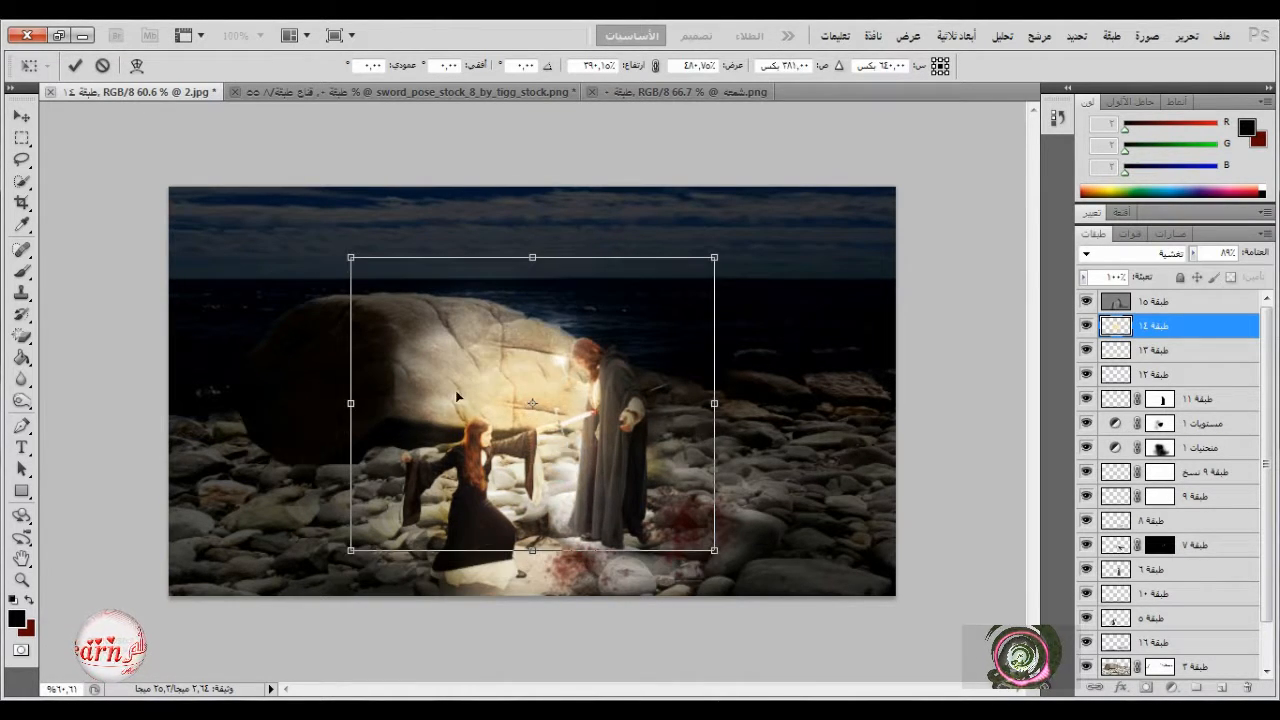
click(75, 65)
drag(1178, 325, 1175, 628)
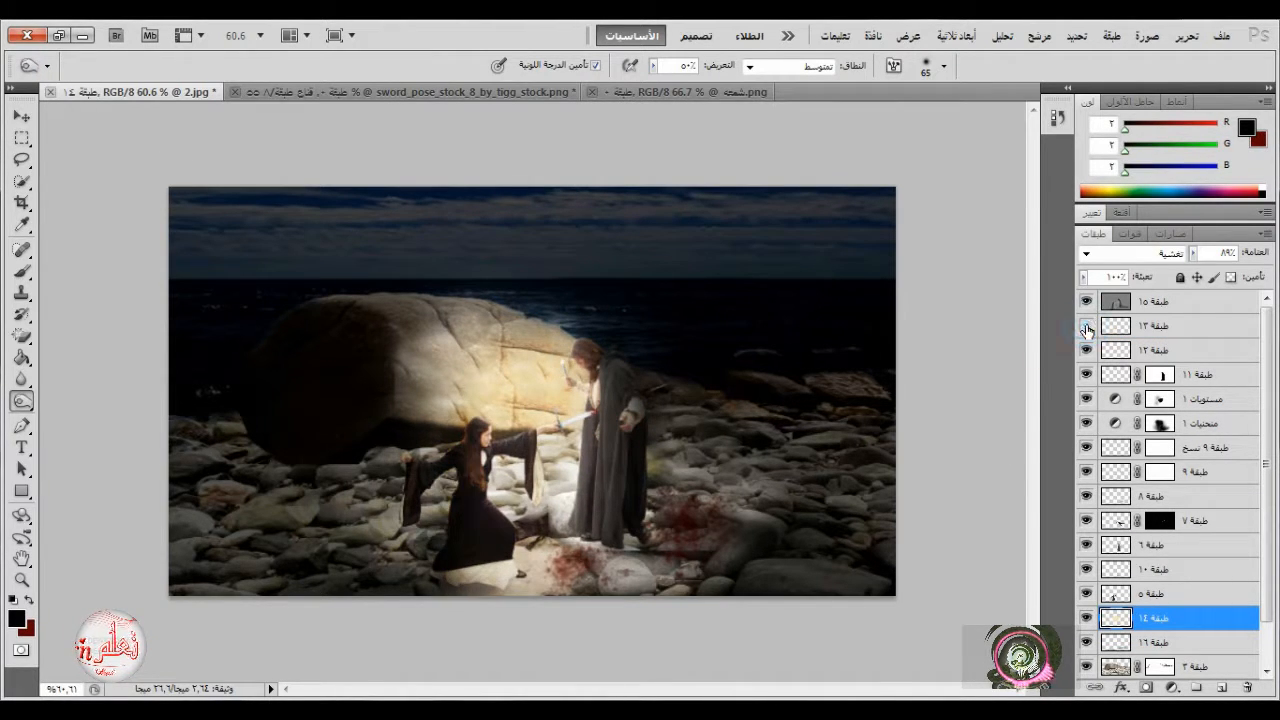
- Lower the opacity of the near-white glow layer to 74%
click(1117, 330)
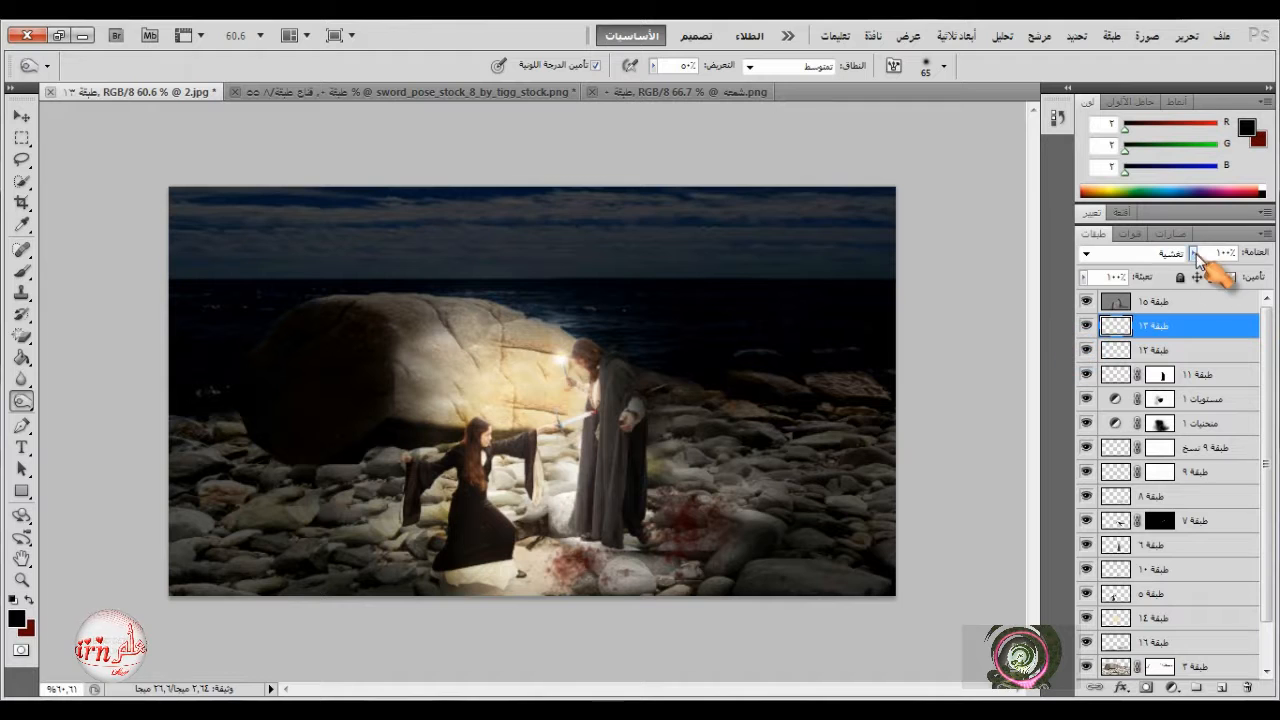
drag(1195, 254, 1161, 279)
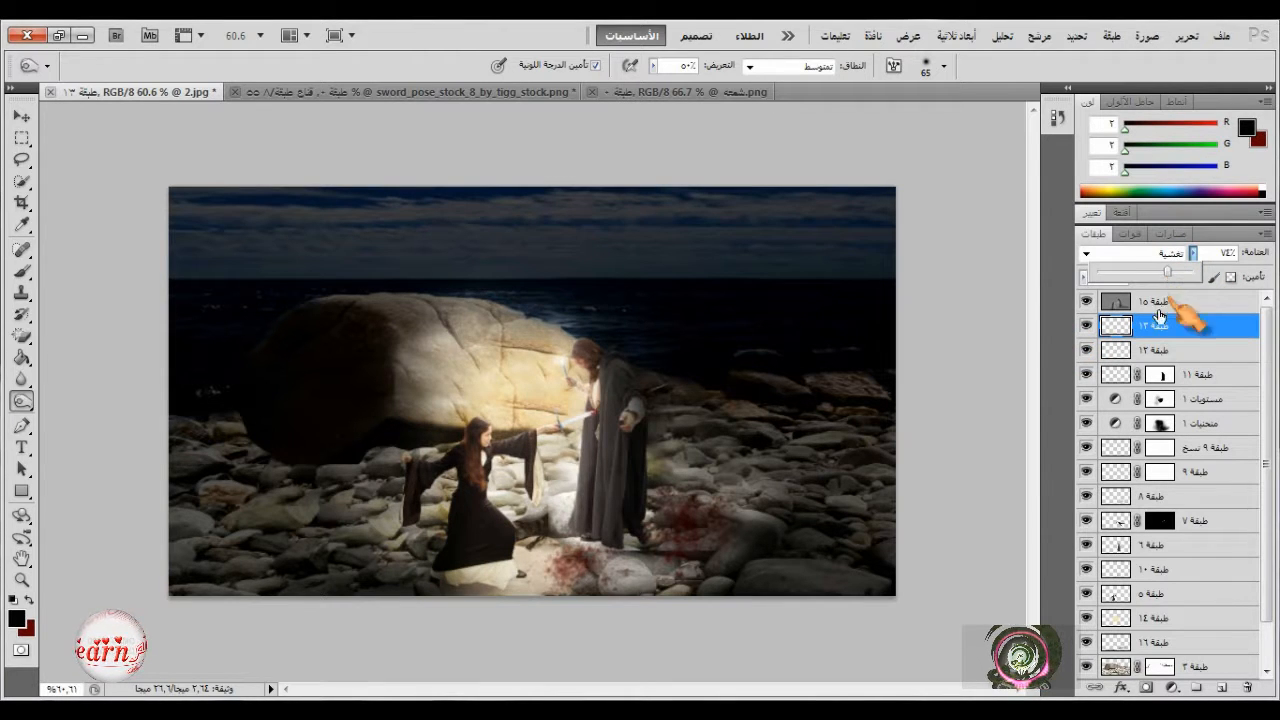
click(1160, 315)
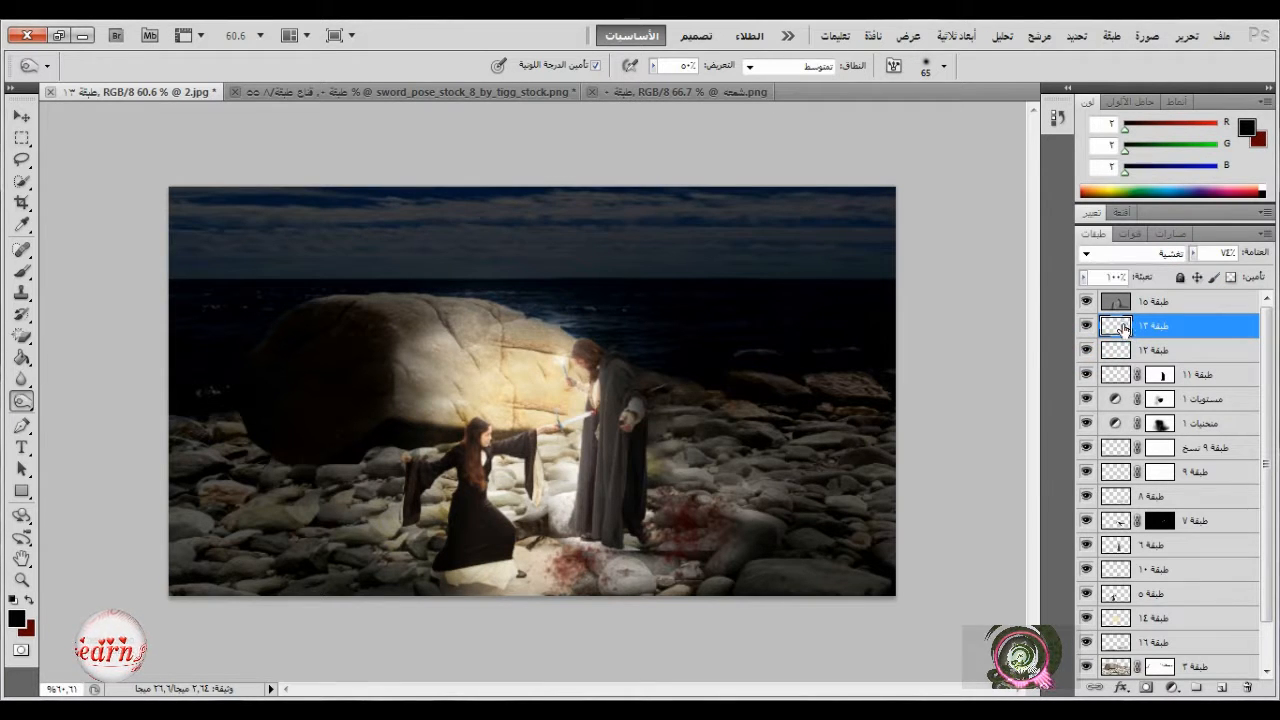
- Set the foreground to pale cream (RGB 249, 235, 202) and dab the glow beside the candle with a 113 px Burn brush
click(18, 620)
click(823, 200)
right_click(660, 368)
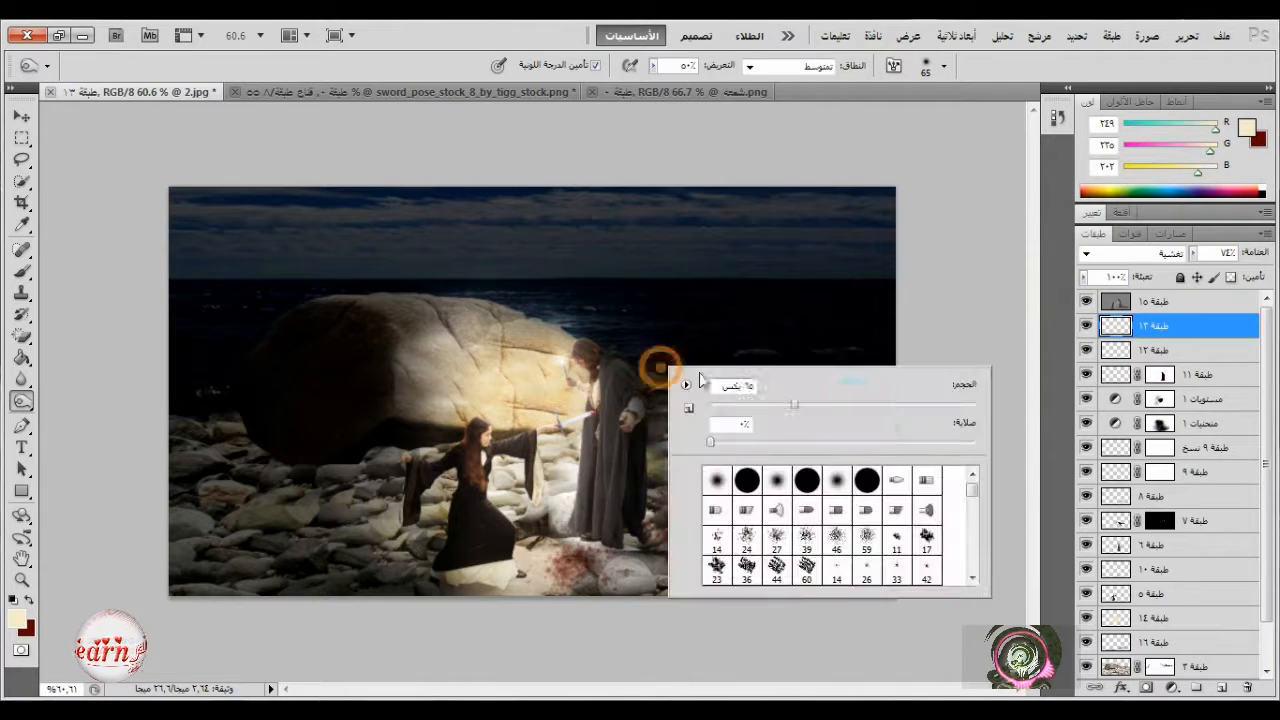
click(543, 356)
- Lower the opacity of the enlarged yellow glow layer to about 72%
scroll(1145, 393, down, 2)
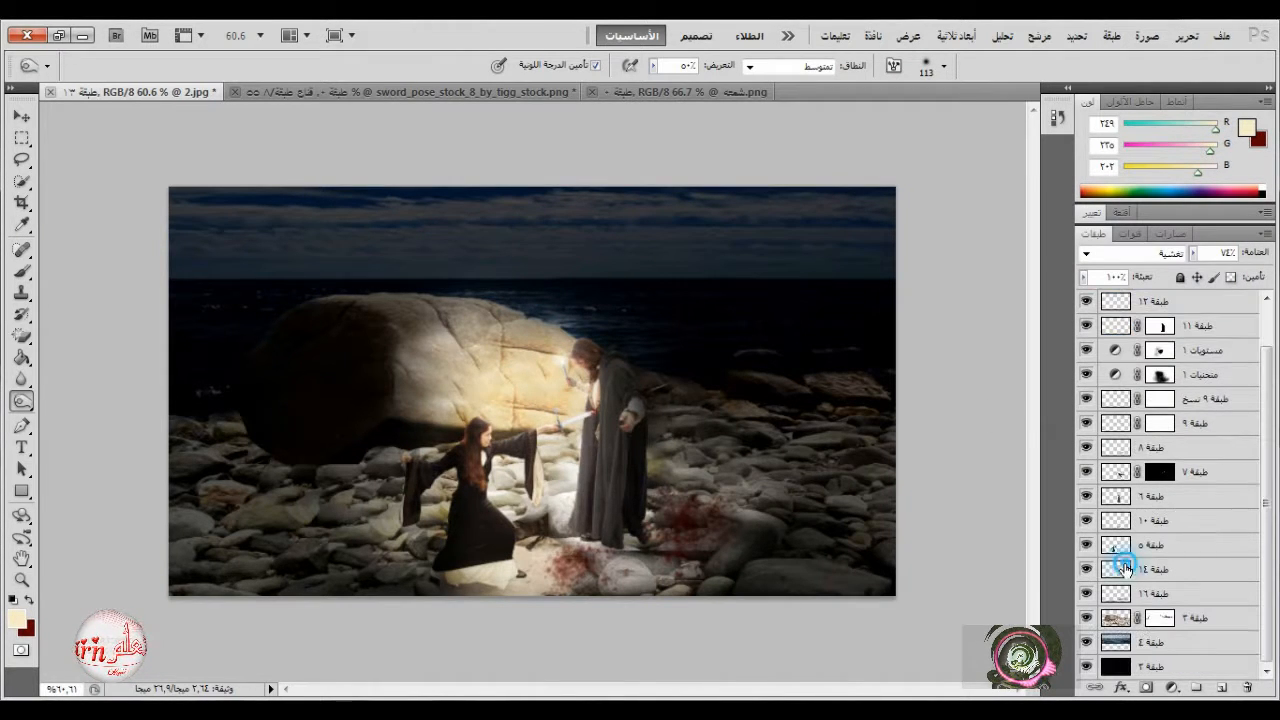
click(1126, 567)
click(1193, 253)
drag(1176, 275, 1192, 275)
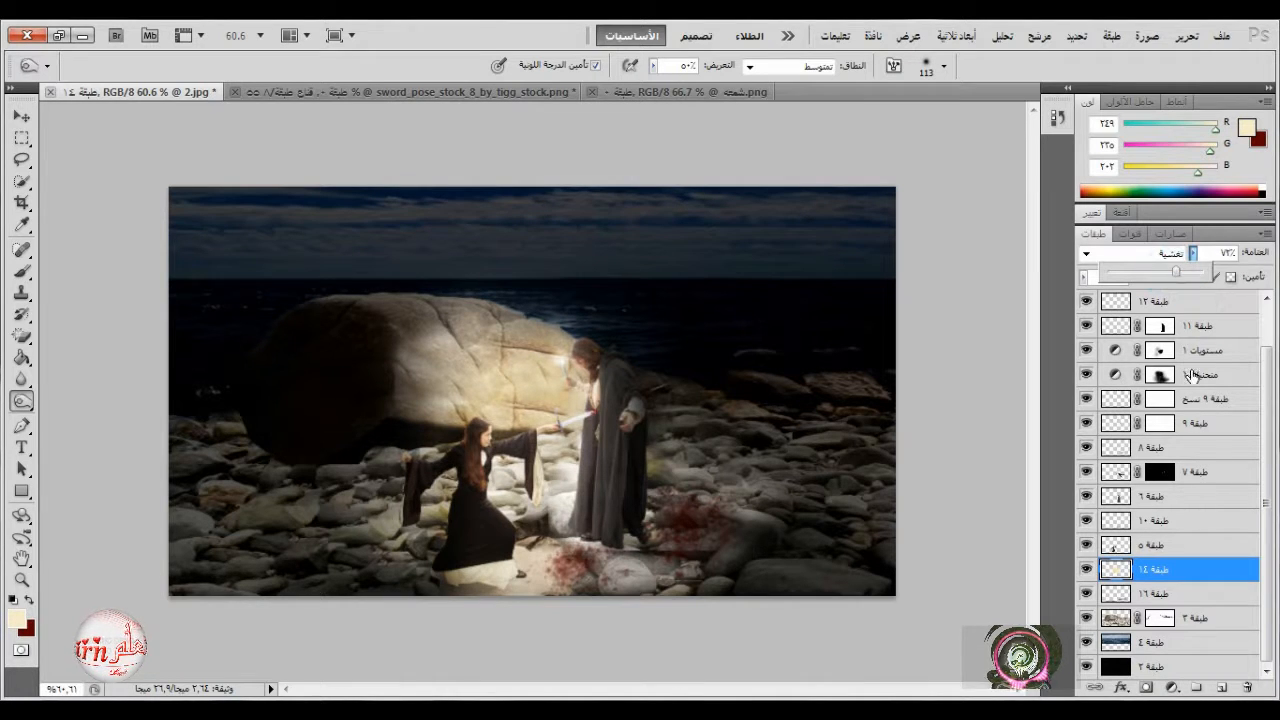
- Add a new empty layer at the top of the stack, above the gray Overlay layer
scroll(1160, 330, up, 2)
click(1105, 327)
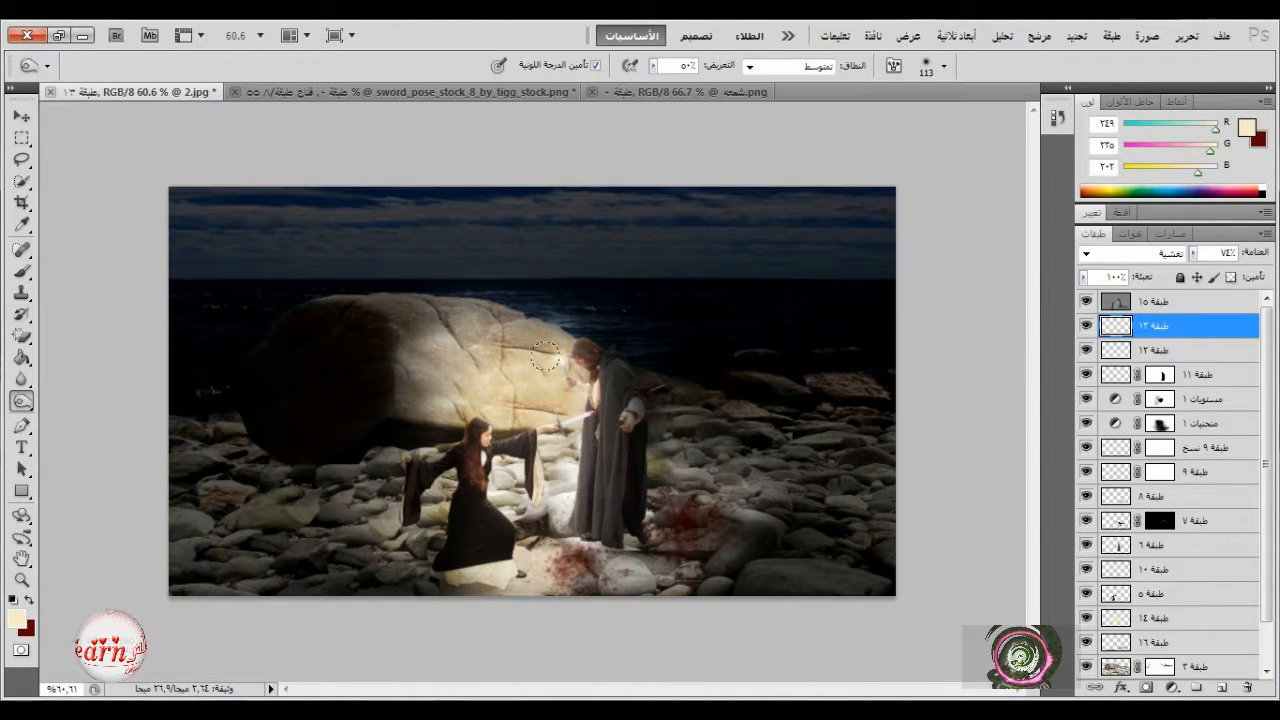
scroll(617, 425, down, 2)
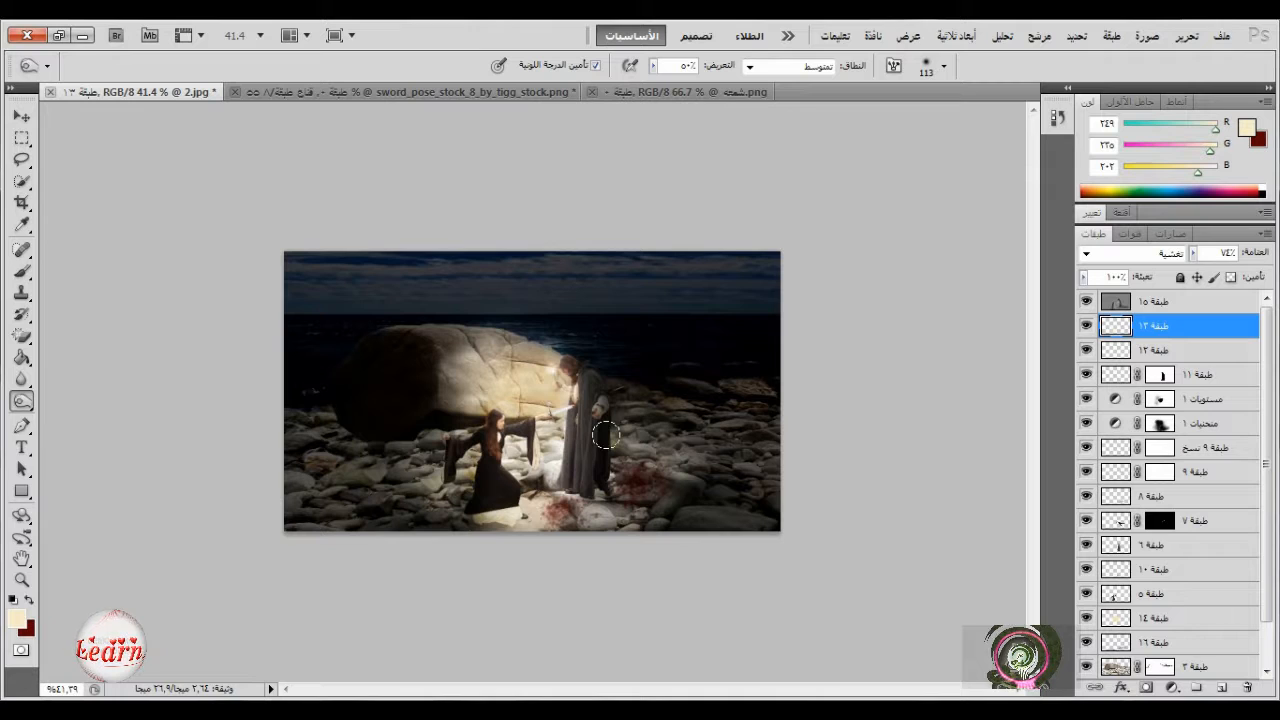
click(1210, 301)
click(1222, 688)
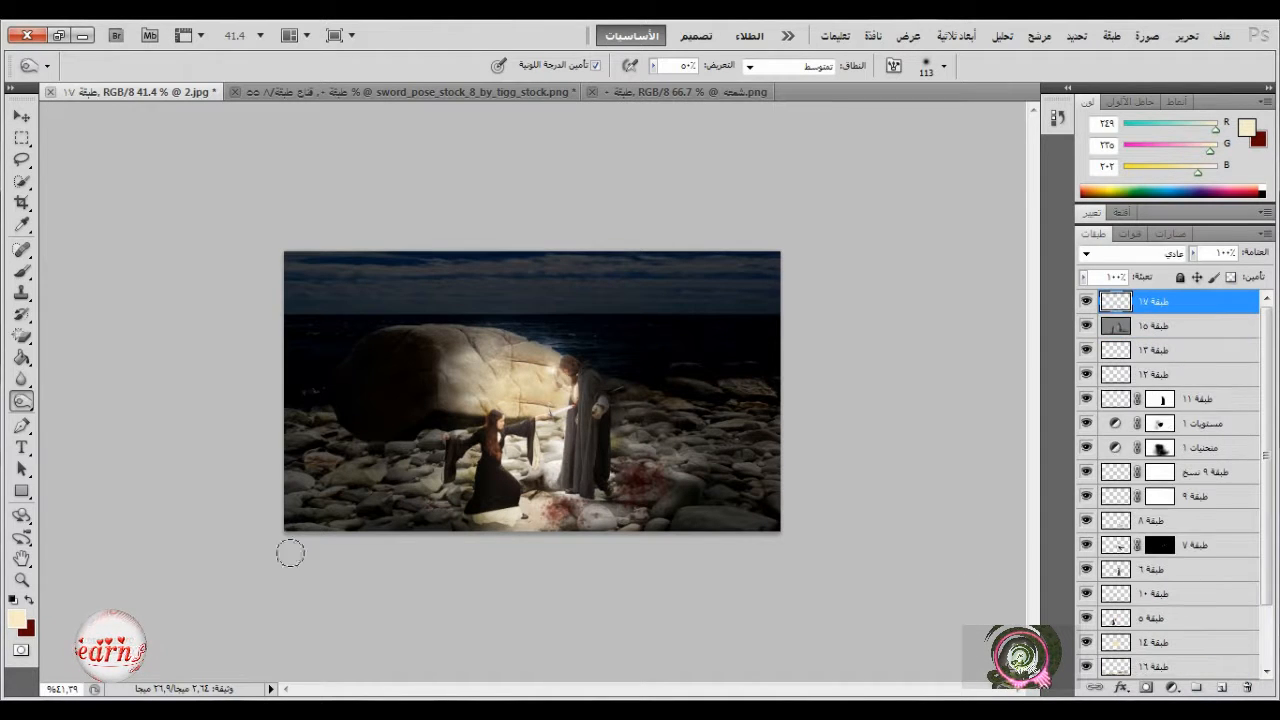
- Set the foreground to near-black (RGB 2, 2, 2) and fill the new top layer with it
click(17, 622)
click(1030, 448)
click(830, 200)
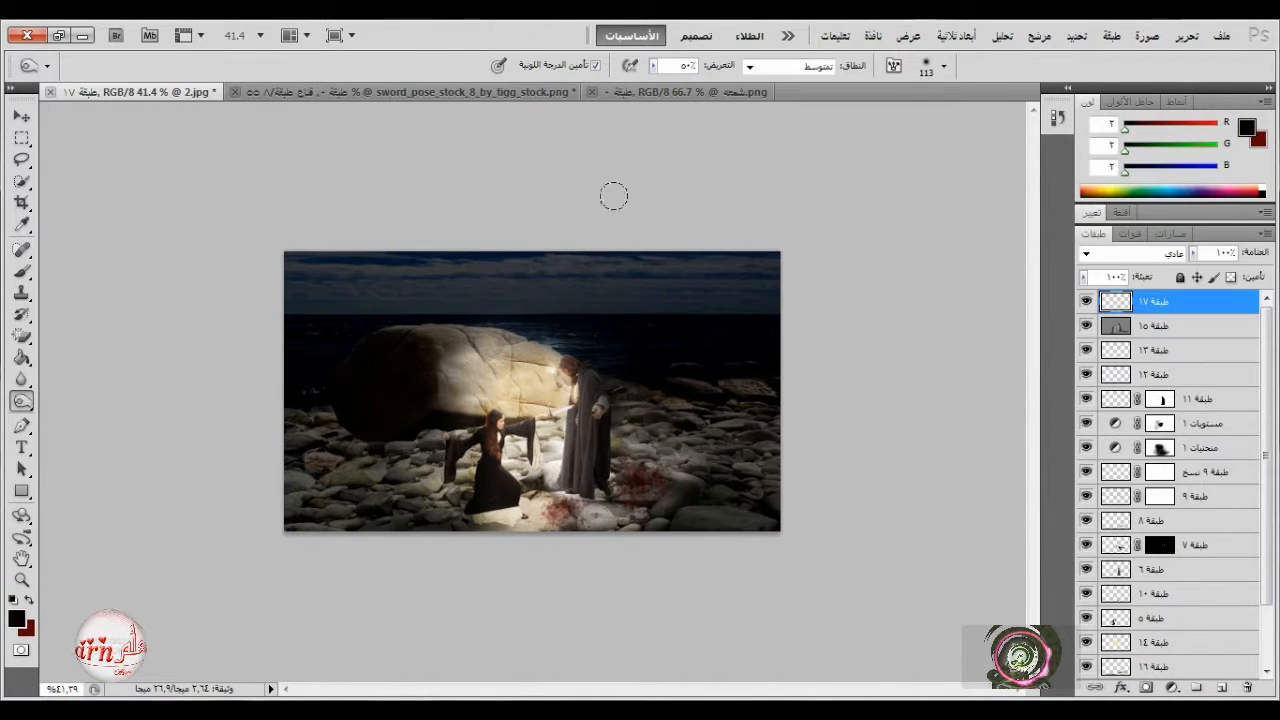
click(22, 358)
click(492, 346)
- Render a Lens Flare on the black layer with the 105 mm prime lens type at 100% brightness
click(1040, 35)
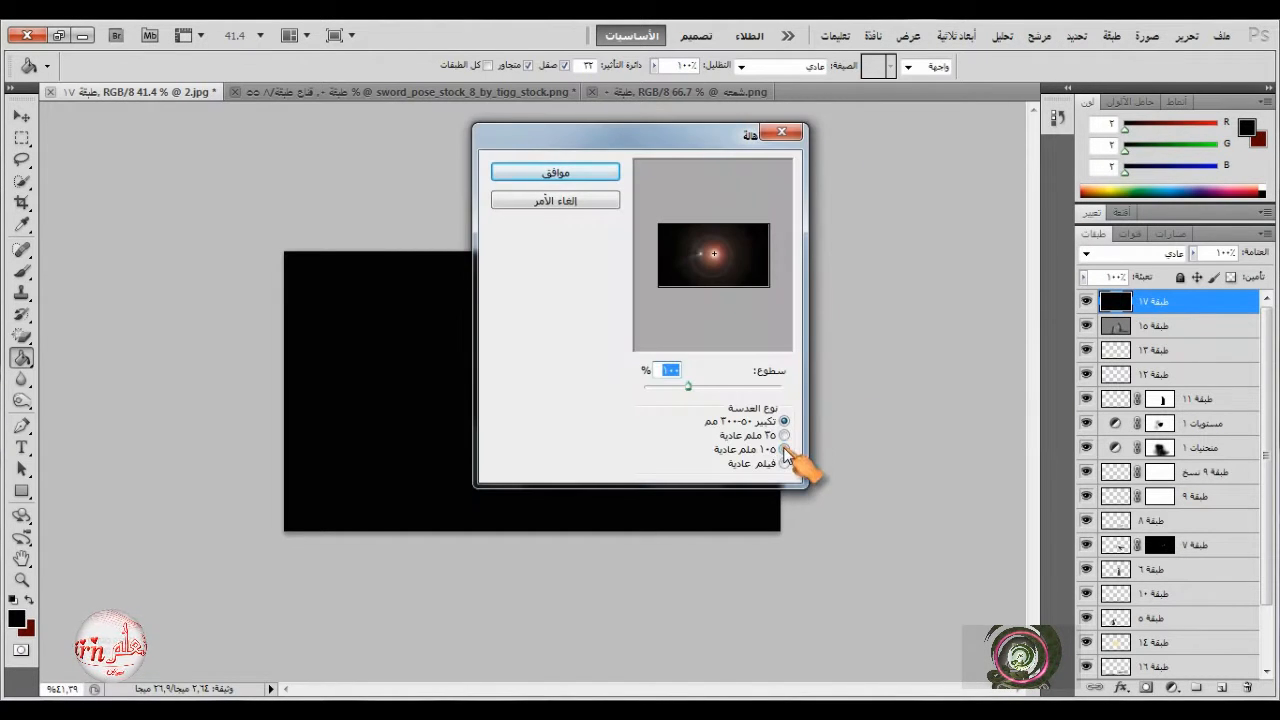
click(784, 435)
click(784, 449)
click(784, 421)
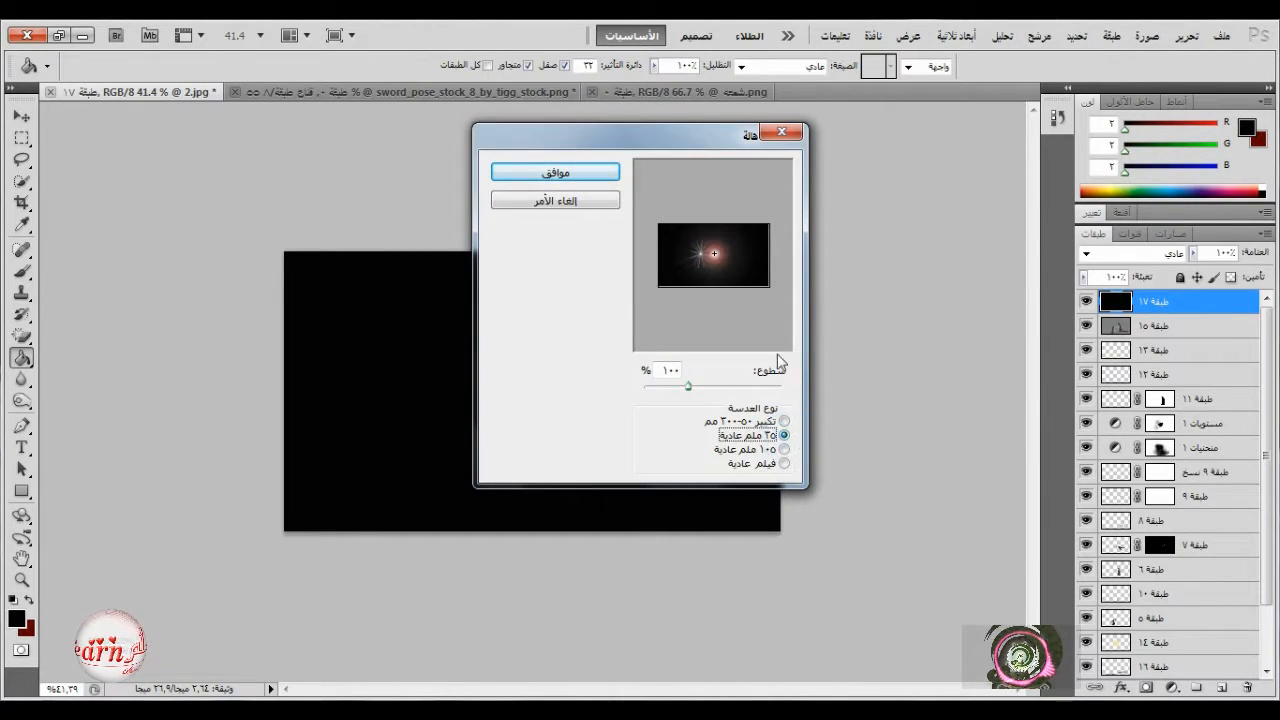
click(784, 449)
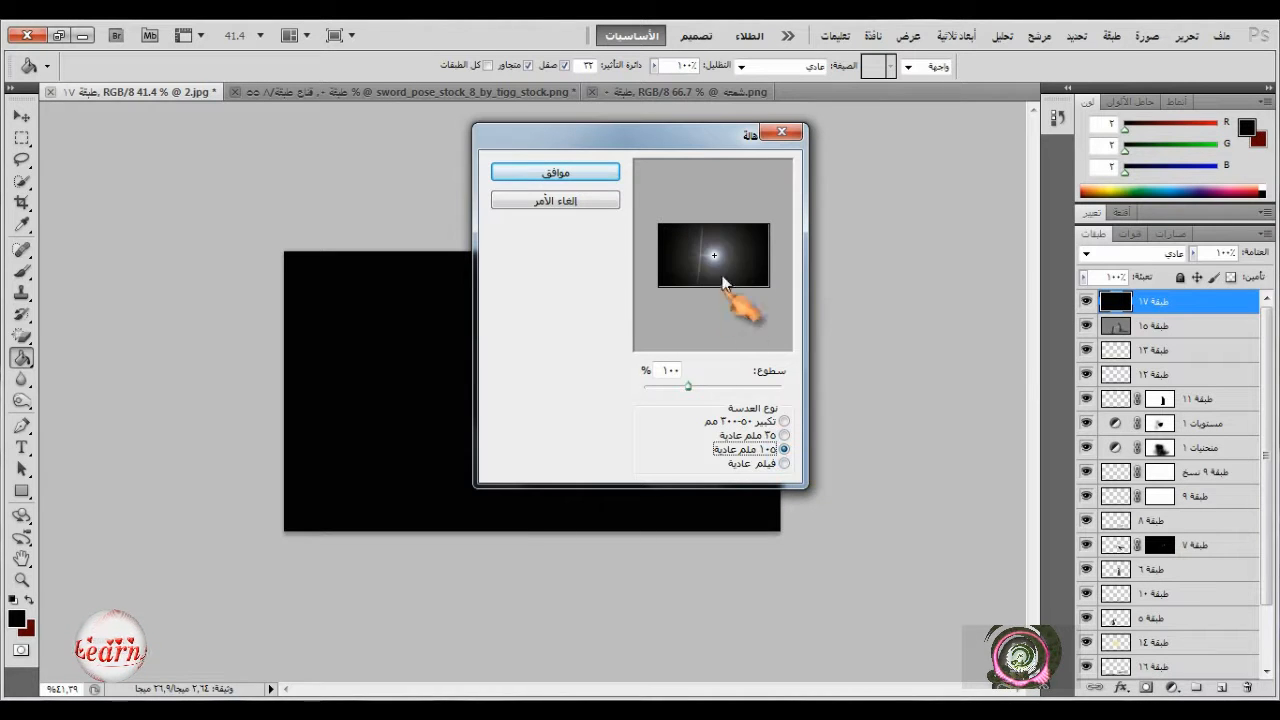
click(578, 181)
- Apply a Gaussian Blur with a 25.2-pixel radius to the lens flare layer
click(1040, 36)
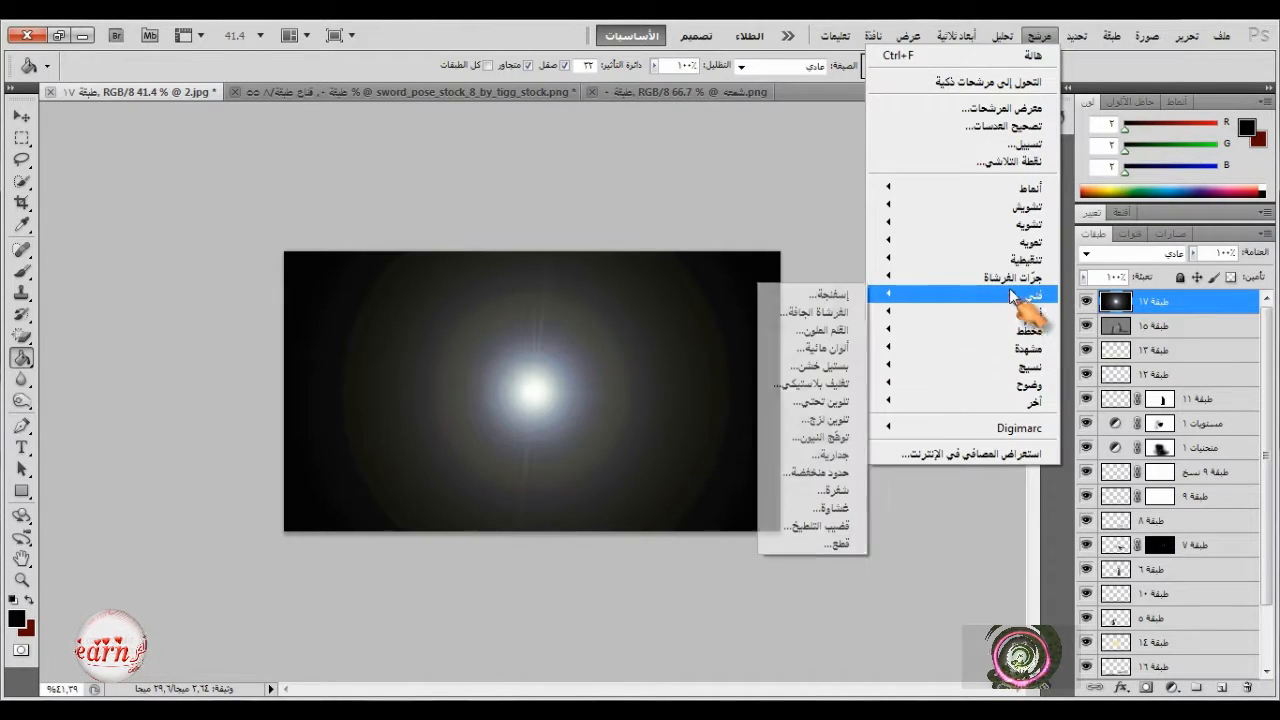
mouse_move(1030, 245)
click(822, 401)
mouse_move(950, 448)
mouse_down()
mouse_move(918, 447)
mouse_move(947, 447)
mouse_up()
click(833, 249)
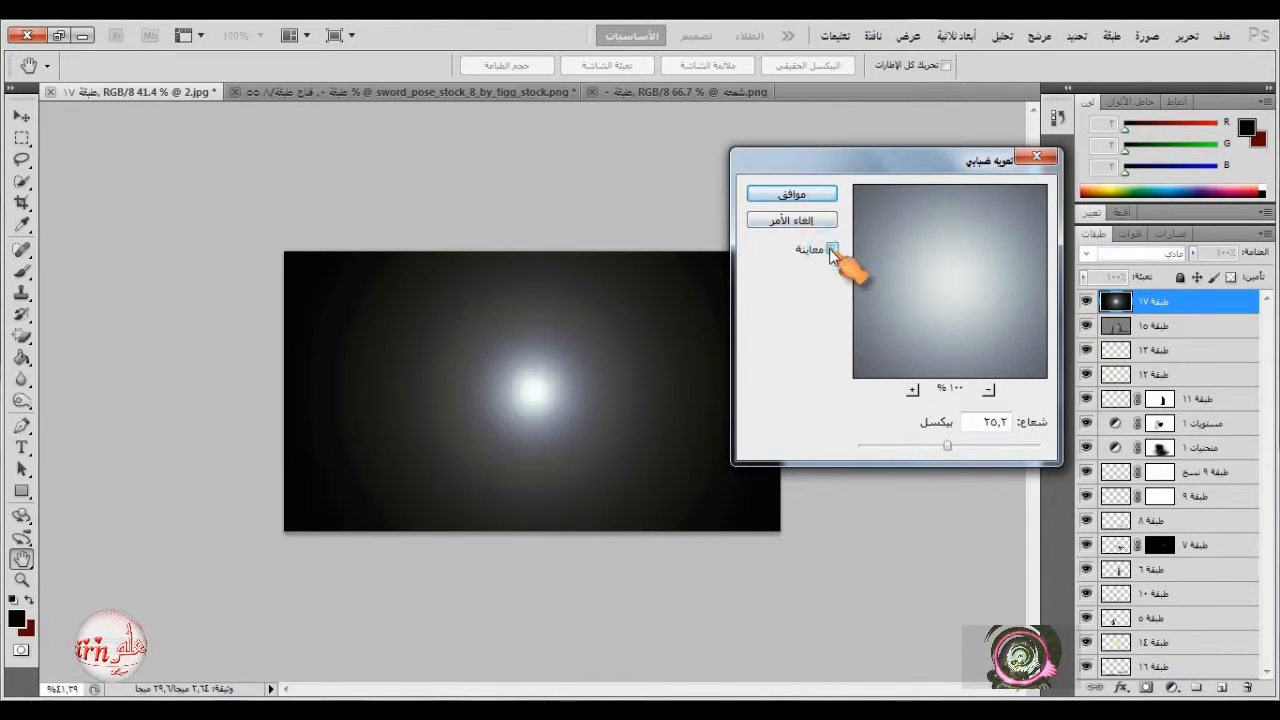
click(800, 195)
- Set the flare layer's blend mode to Screen (تراكب) and move the flare up onto the sea horizon above the boulder
click(1150, 253)
click(1162, 180)
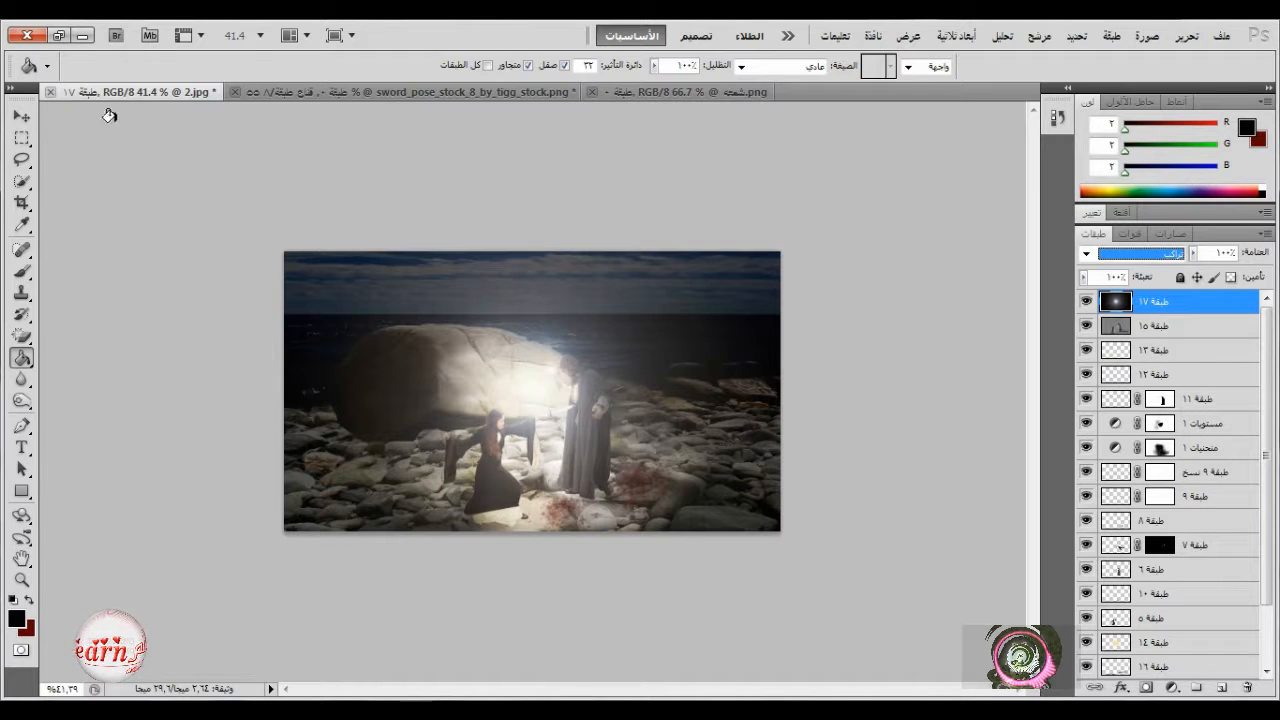
key(v)
mouse_move(531, 399)
mouse_down()
mouse_move(514, 311)
mouse_move(548, 329)
mouse_move(532, 325)
mouse_up()
- Add a layer mask to the flare layer and a clipped, colorized Hue/Saturation adjustment with hue 11, saturation 31 and lightness -14
click(1147, 689)
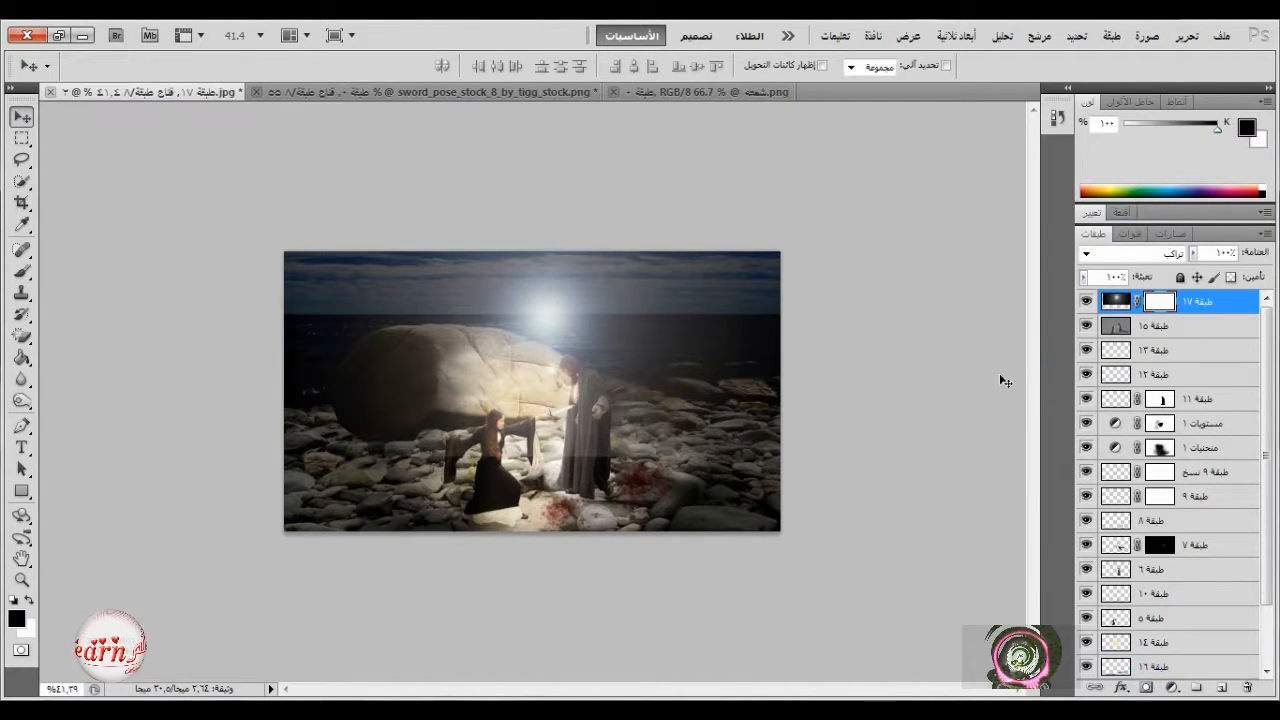
click(1176, 689)
click(1112, 493)
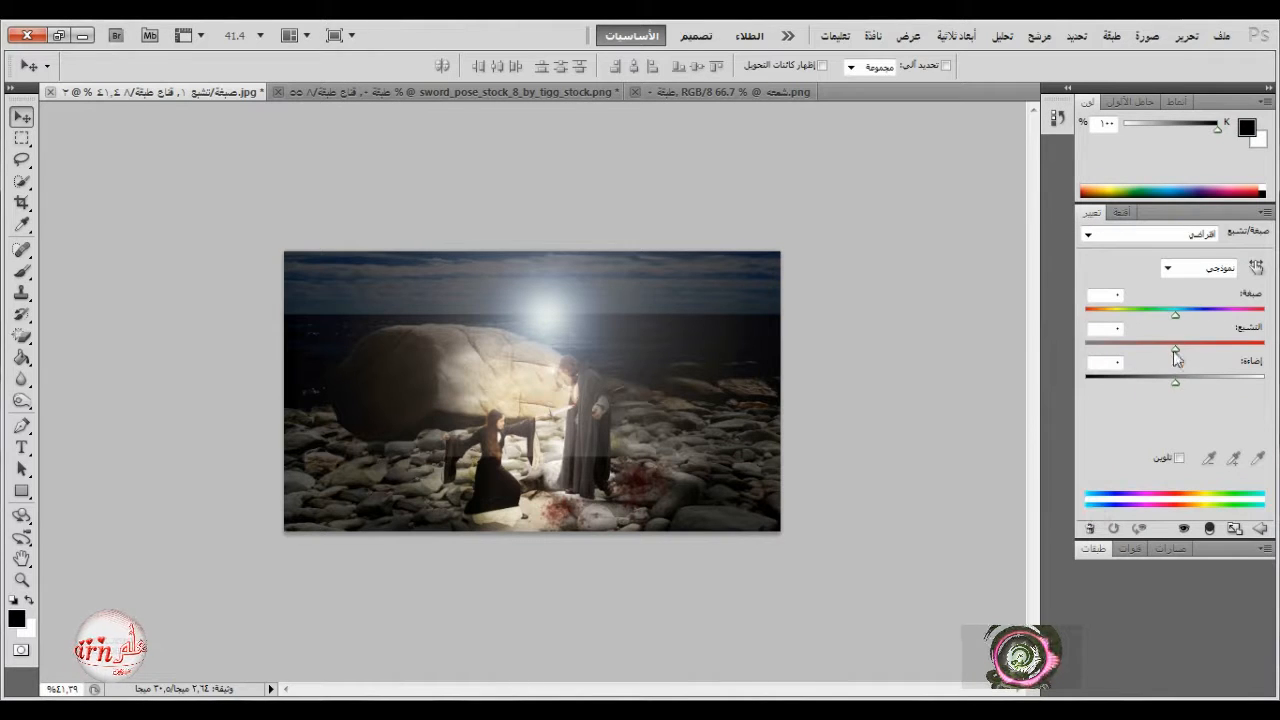
click(1179, 458)
drag(1087, 315, 1093, 323)
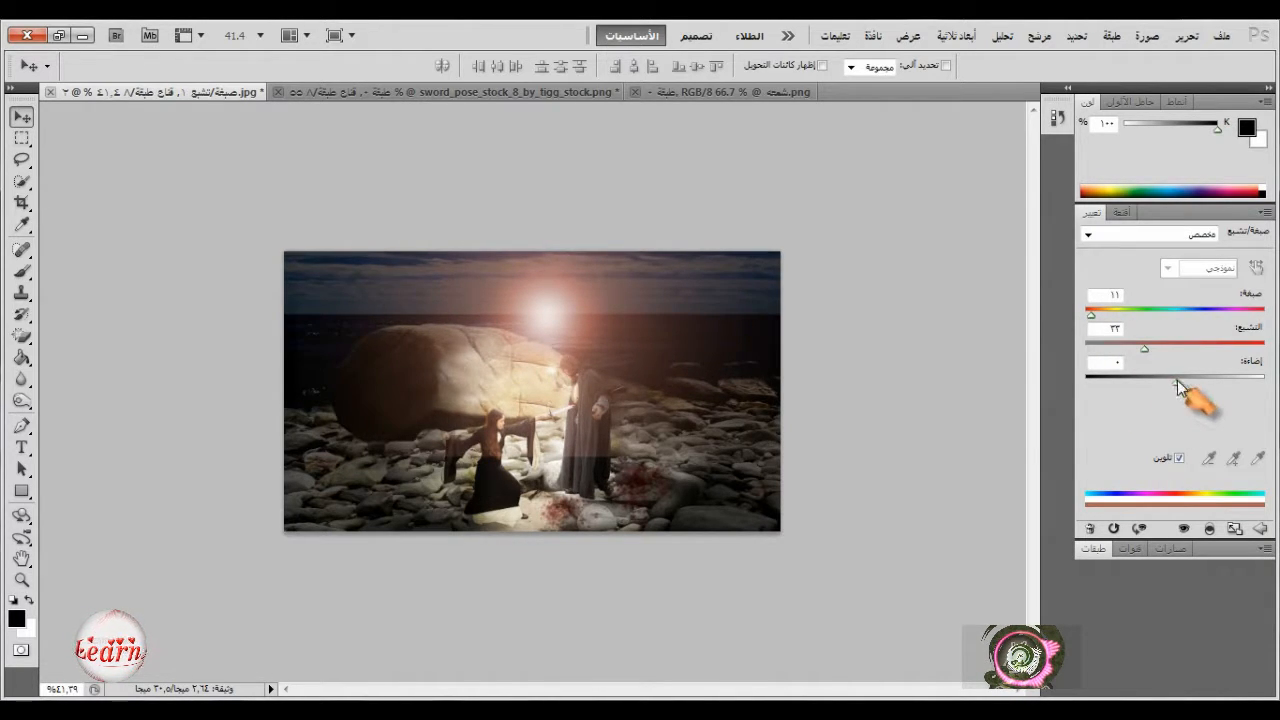
drag(1175, 381, 1160, 358)
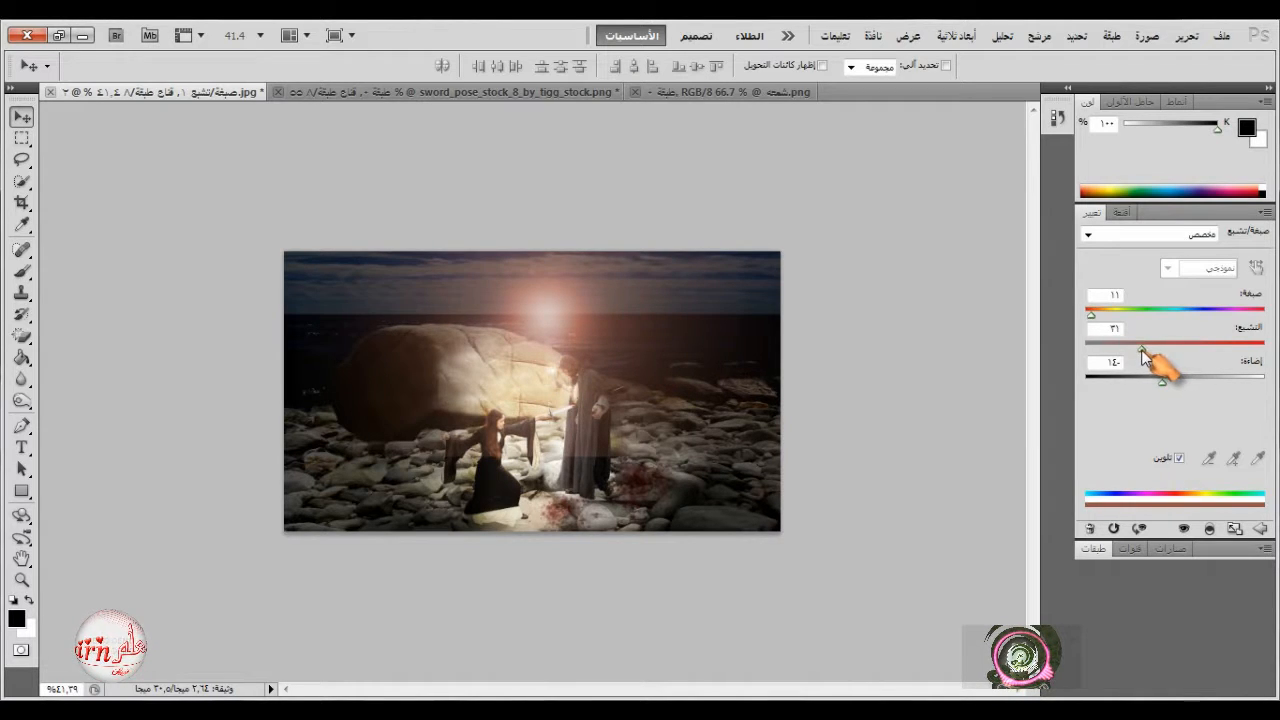
click(1094, 548)
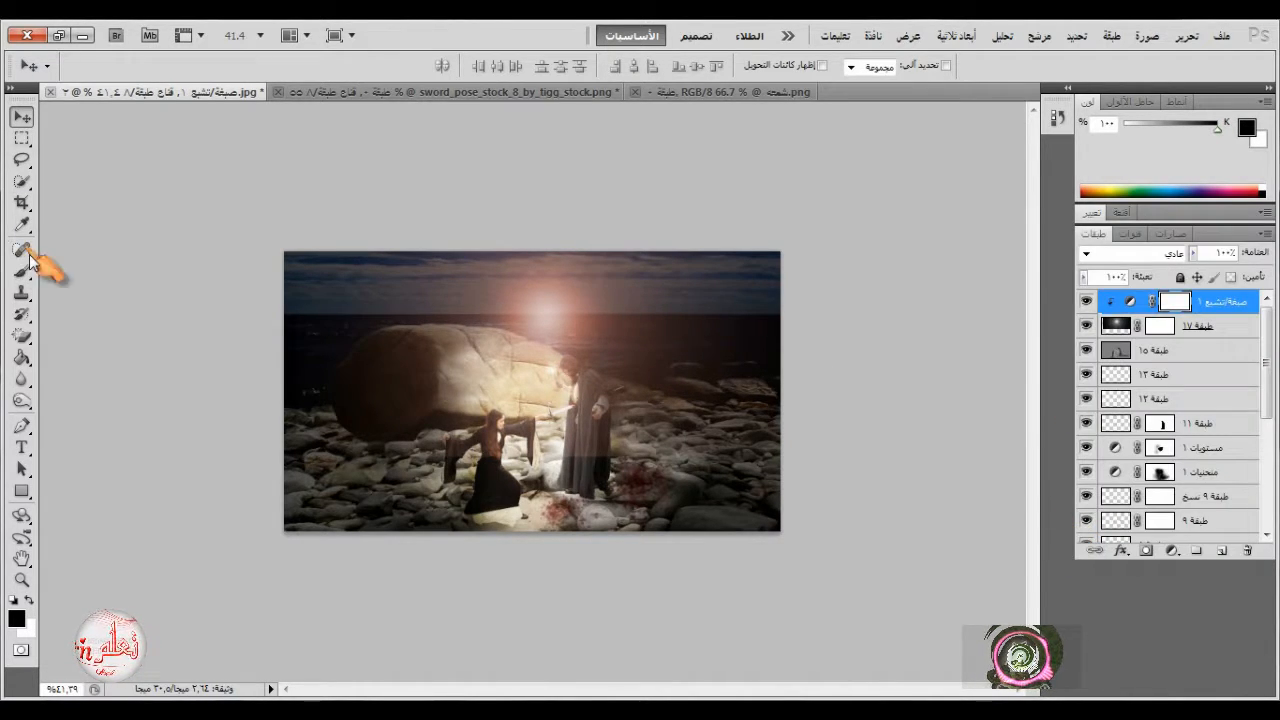
- Mask out the flare's lower area and hard edges using a soft 345 px black brush at 100% flow
click(22, 270)
click(1185, 333)
right_click(673, 408)
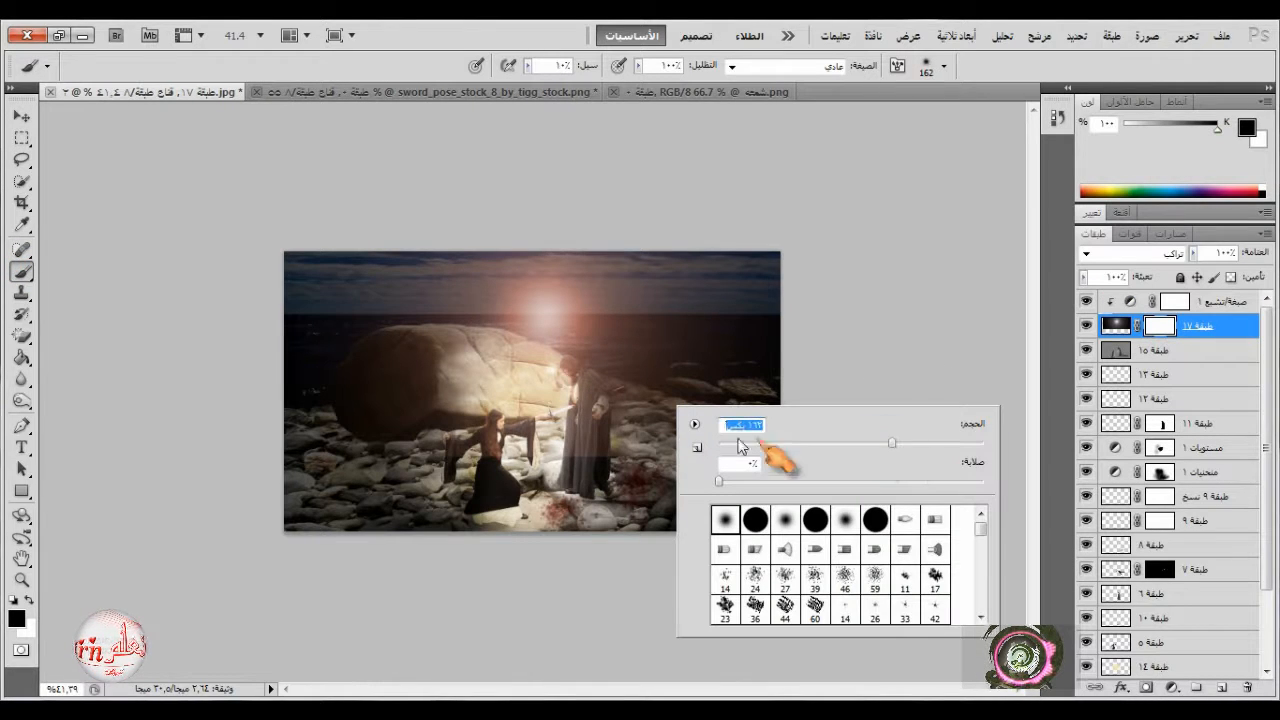
drag(786, 449, 963, 452)
key(Return)
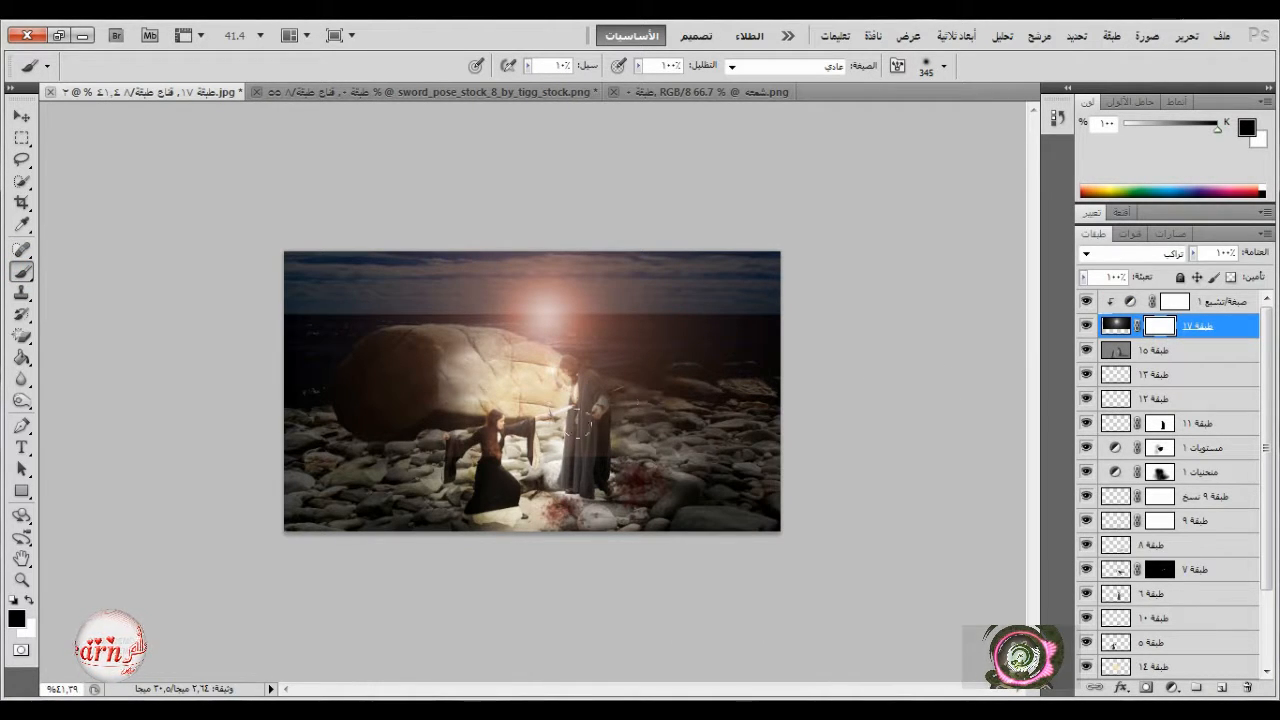
click(527, 65)
drag(516, 84, 646, 100)
mouse_move(592, 435)
mouse_down()
mouse_move(689, 366)
mouse_move(411, 364)
mouse_move(263, 316)
mouse_up()
drag(650, 330, 731, 235)
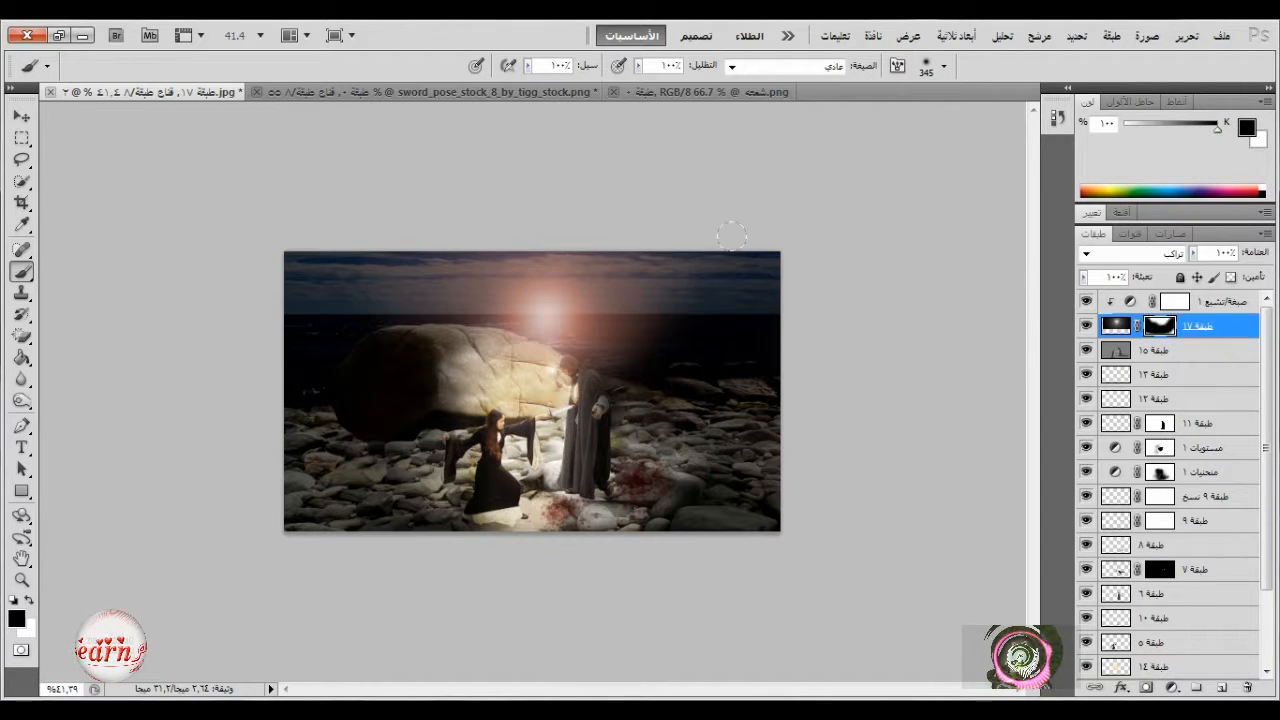
- Paint more black on the flare's mask over the boulder, the figures and both sides of the sun to tighten the glow
mouse_move(768, 402)
mouse_down()
mouse_move(463, 355)
mouse_move(436, 327)
mouse_move(362, 343)
mouse_move(612, 360)
mouse_move(580, 343)
mouse_move(624, 334)
mouse_move(491, 357)
mouse_move(678, 344)
mouse_move(664, 276)
mouse_move(777, 300)
mouse_move(695, 363)
mouse_move(509, 343)
mouse_move(476, 369)
mouse_up()
click(602, 385)
click(650, 377)
click(700, 313)
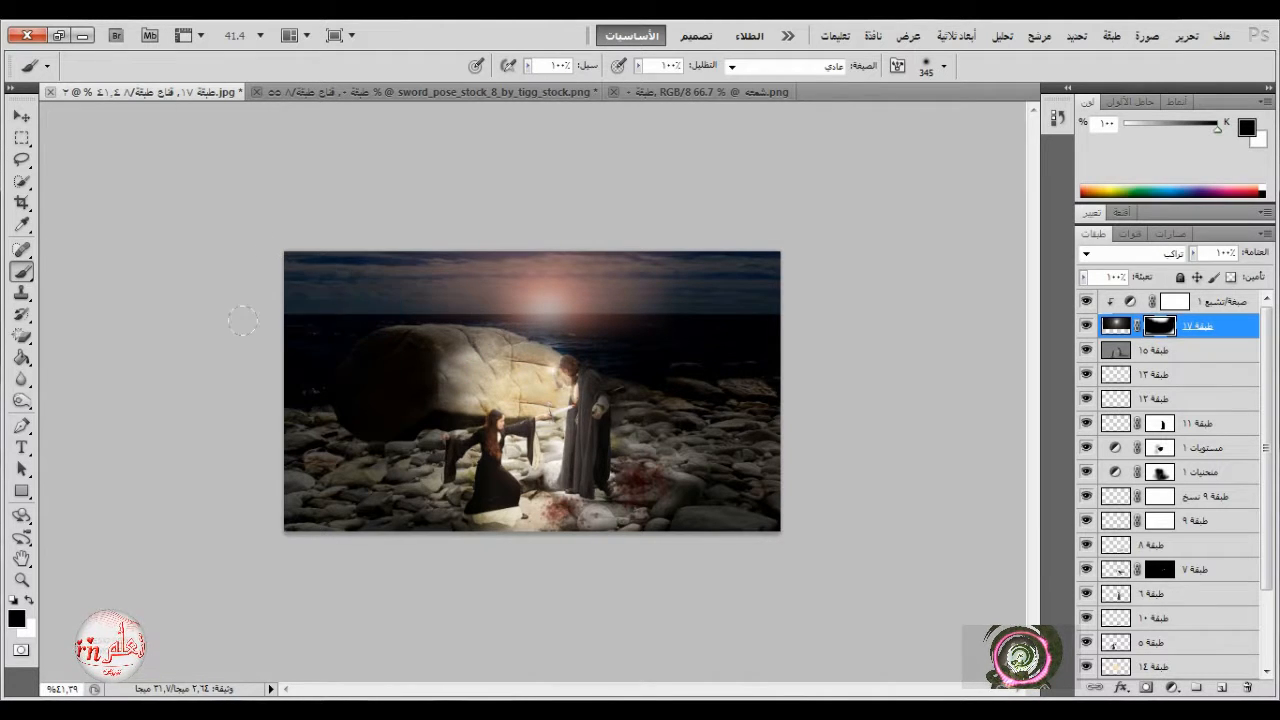
click(671, 283)
click(669, 320)
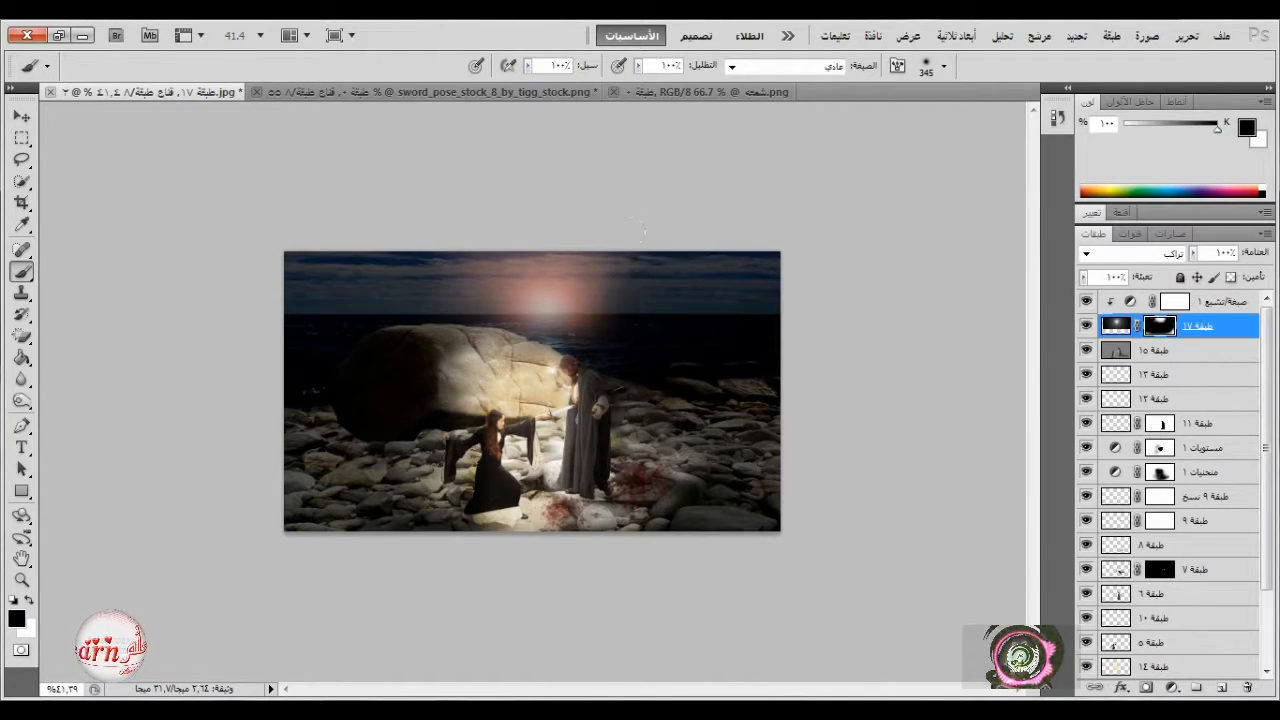
click(425, 345)
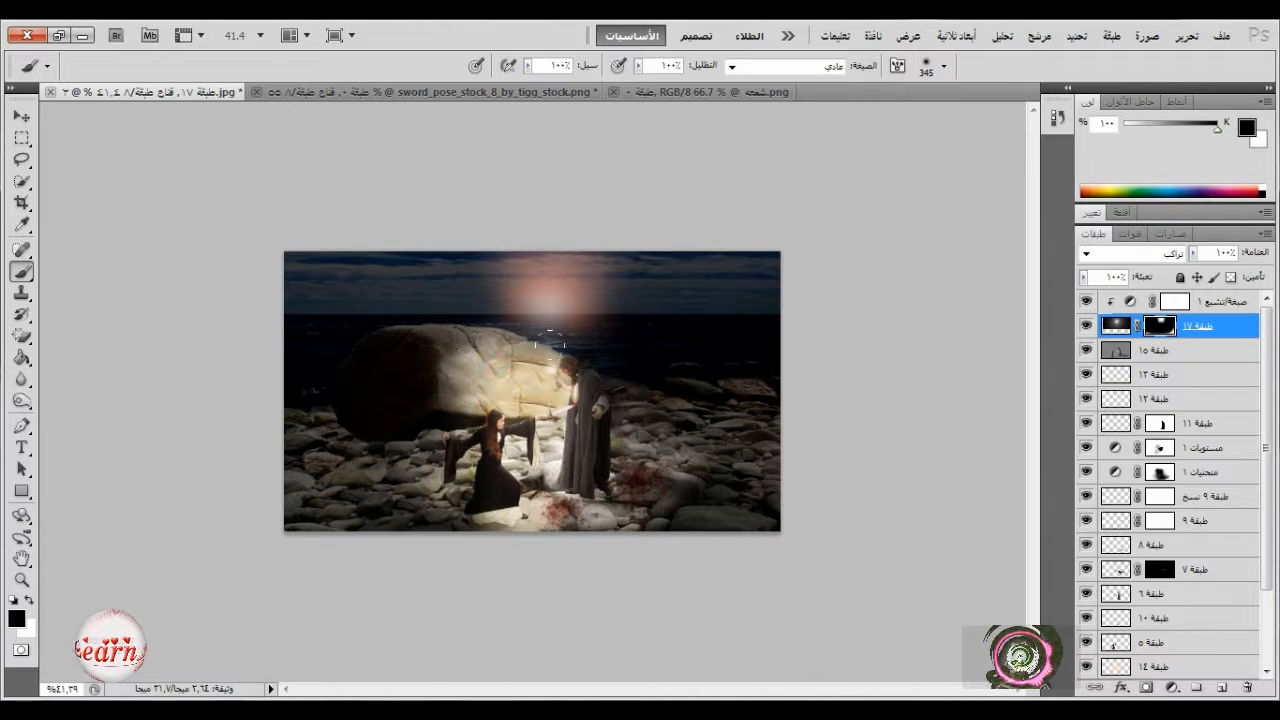
- Dab the lower part of the sun on the flare mask with a 78 px white brush at 9% flow
click(528, 65)
drag(528, 86, 435, 94)
key(x)
right_click(668, 356)
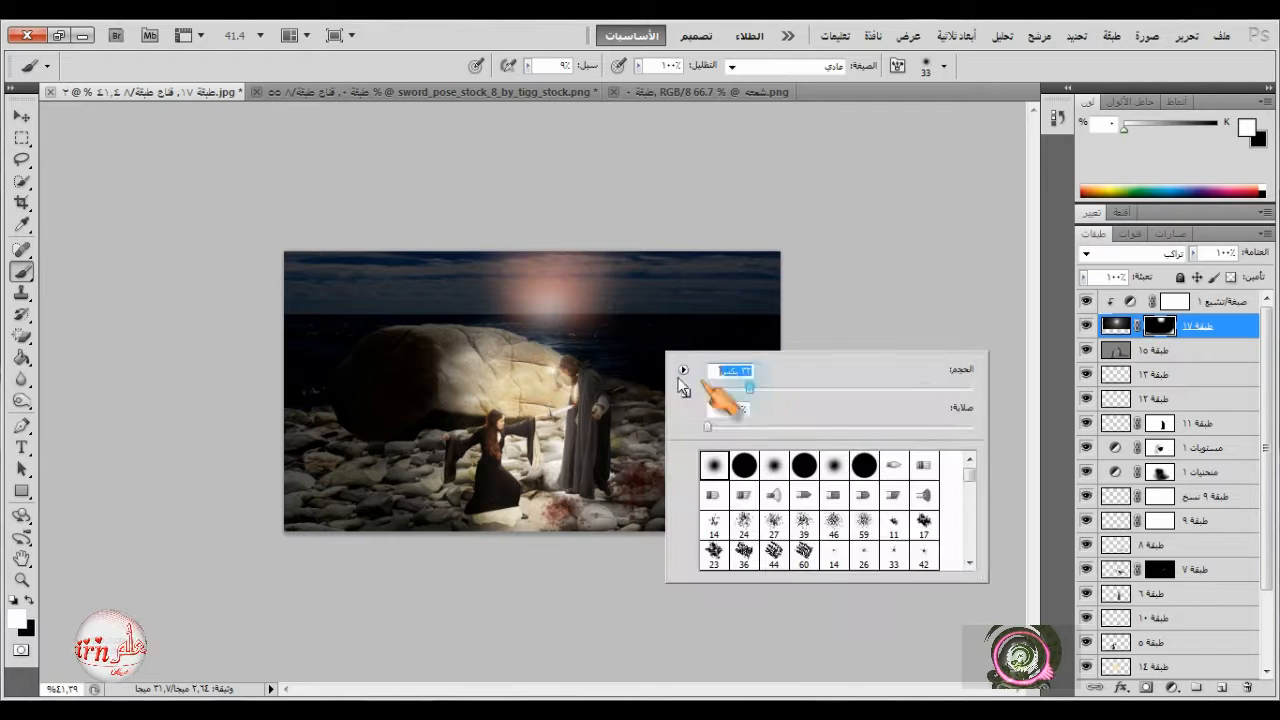
drag(750, 388, 806, 391)
click(547, 333)
- Softly restore the glow in the sky on both sides of the sun with a 130 px white brush on the mask
right_click(532, 272)
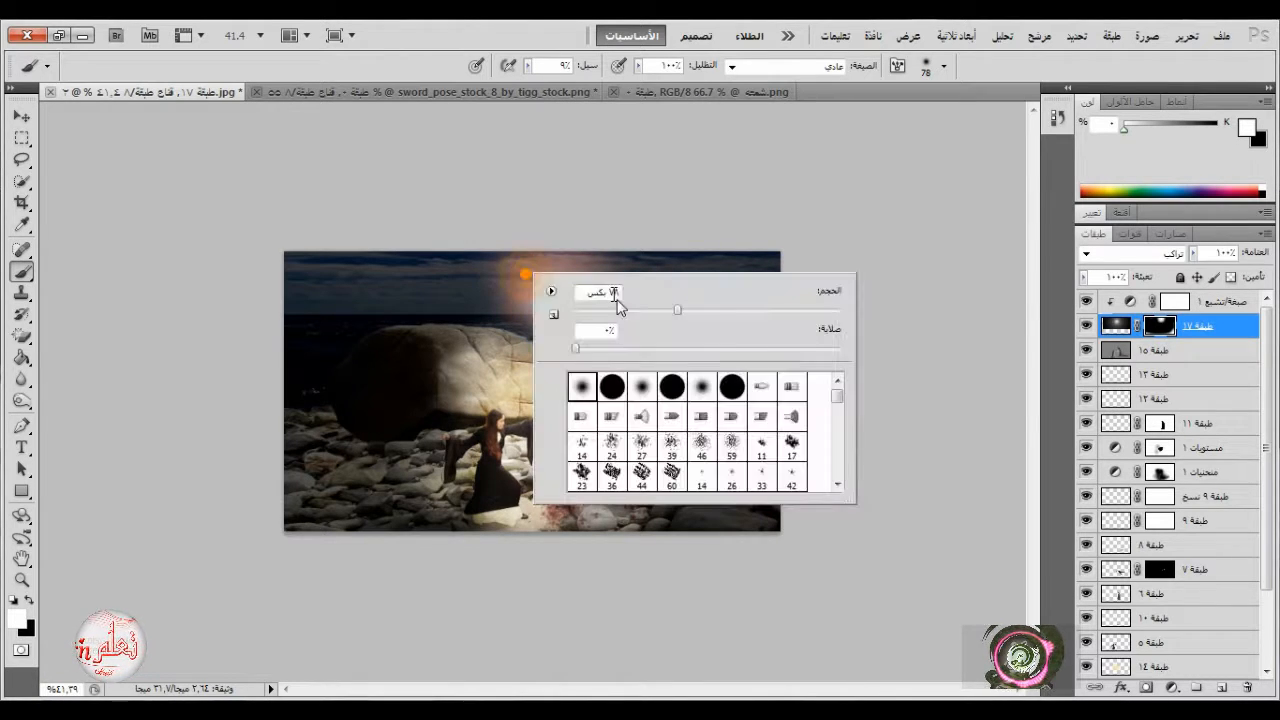
click(730, 311)
click(489, 272)
click(491, 299)
click(491, 272)
click(614, 280)
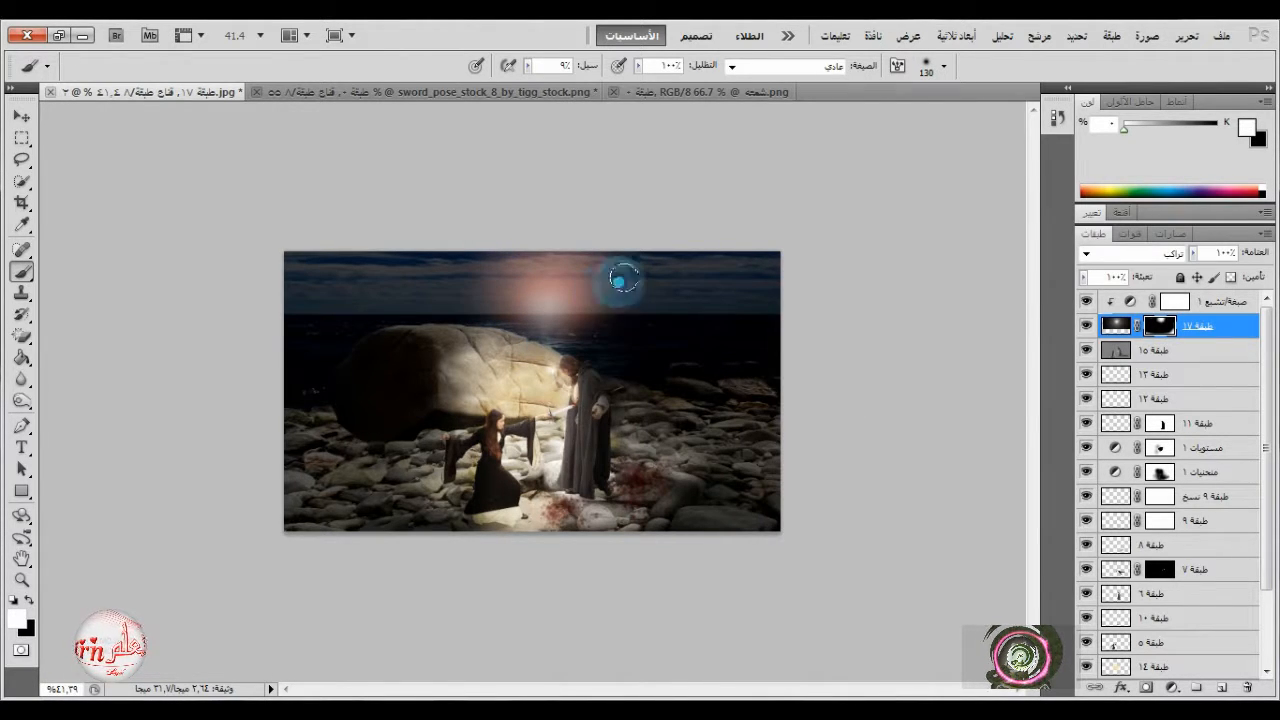
click(620, 318)
drag(469, 291, 398, 289)
mouse_move(486, 277)
mouse_down()
mouse_move(354, 277)
mouse_move(408, 276)
mouse_up()
drag(469, 267, 371, 262)
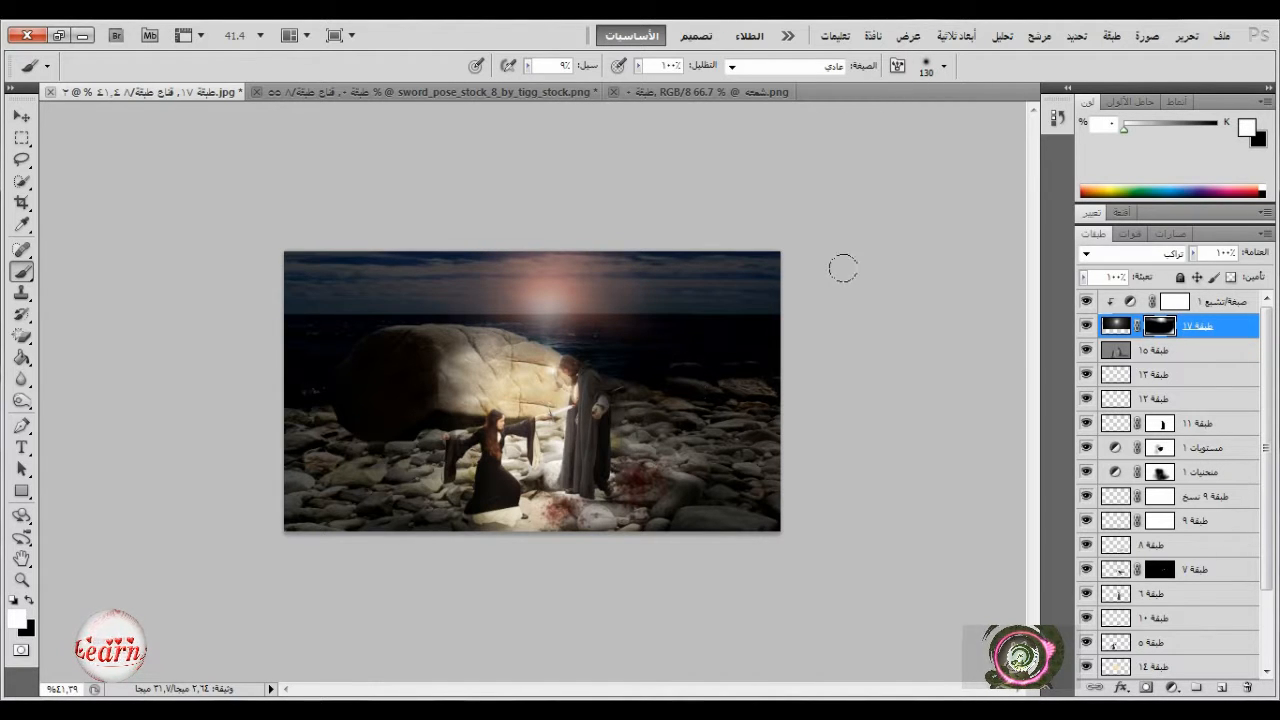
key(ctrl+plus)
key(ctrl+plus)
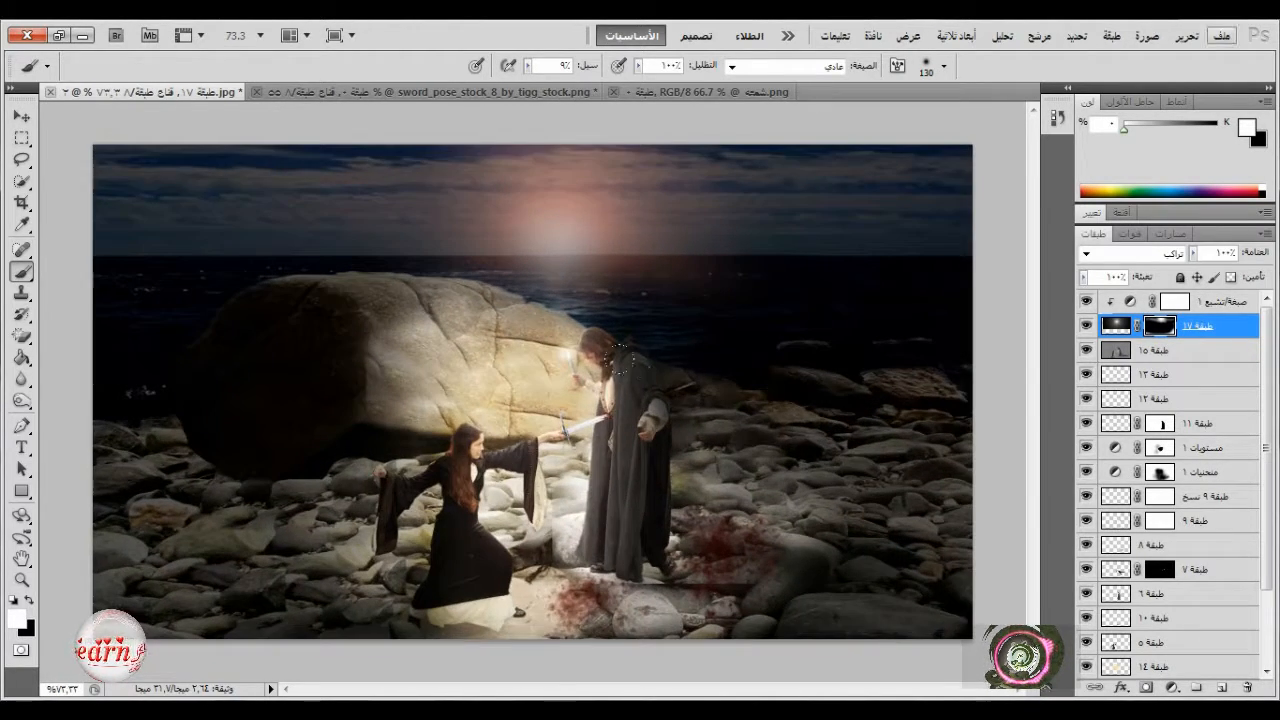
key(ctrl+minus)
click(22, 117)
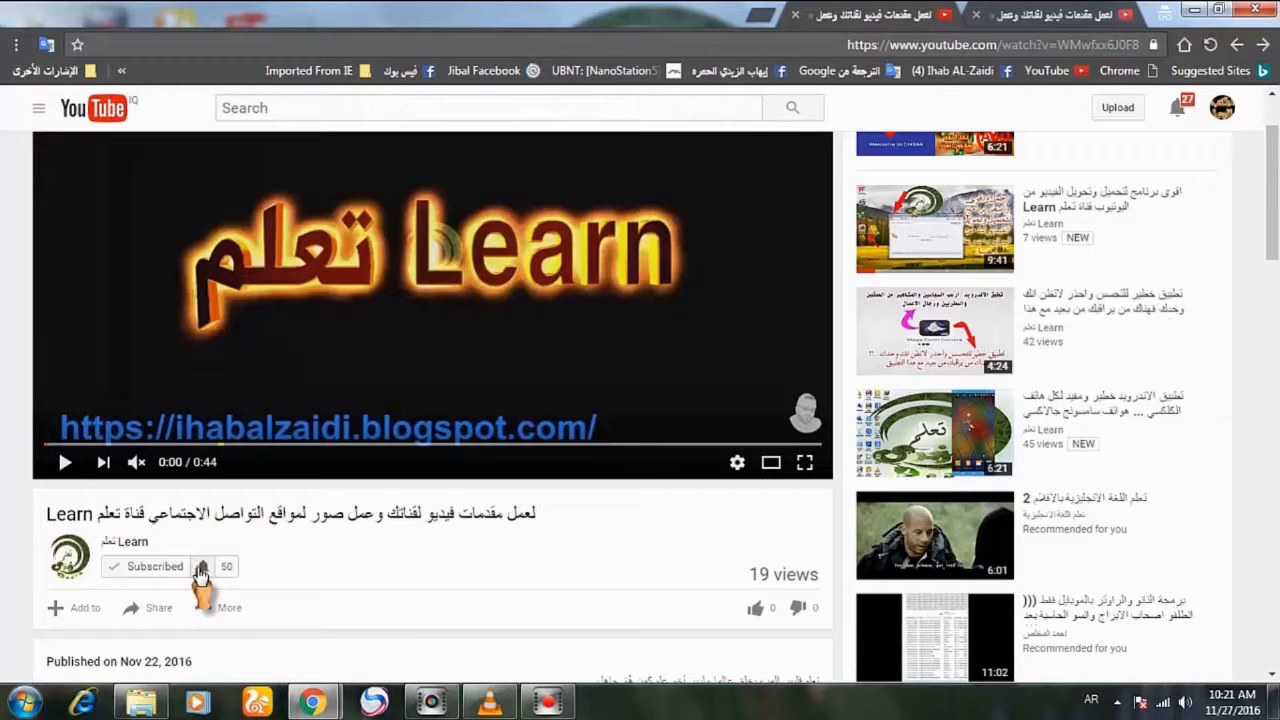
- Switch to YouTube, turn on all notifications for the تعلم Learn channel and like the open video
click(201, 567)
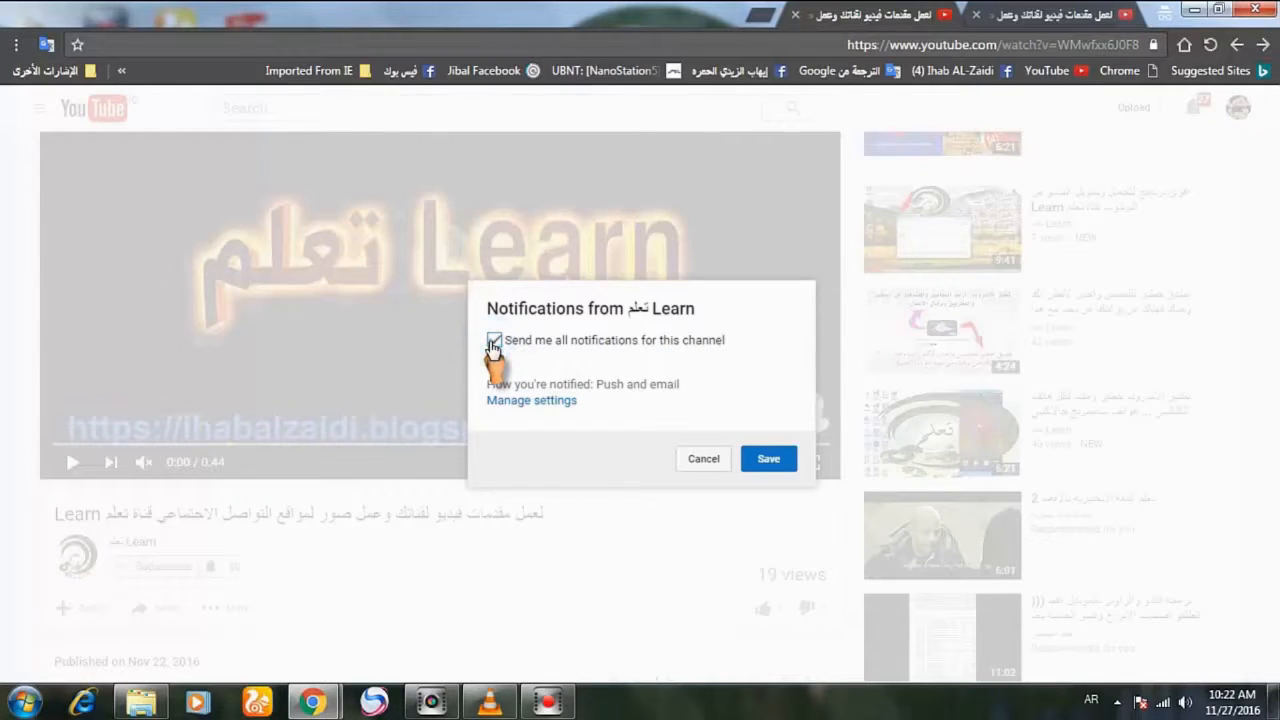
click(768, 460)
scroll(560, 491, down, 1)
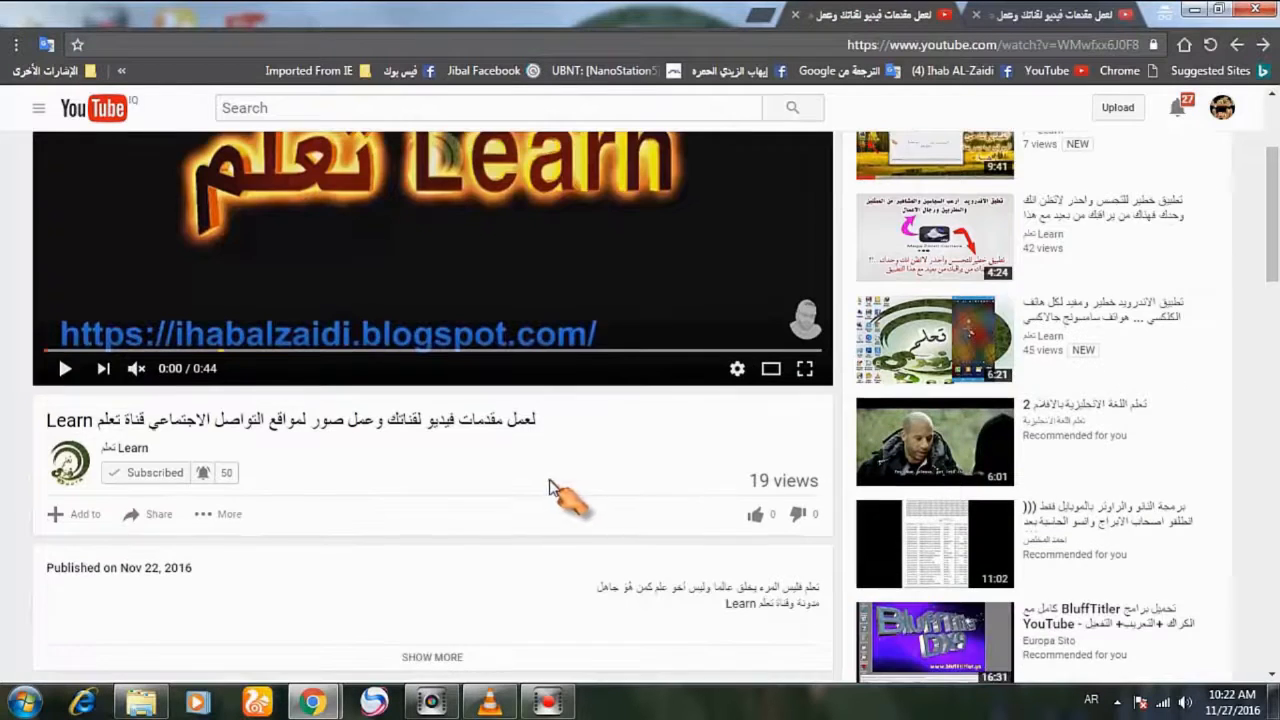
scroll(525, 475, down, 1)
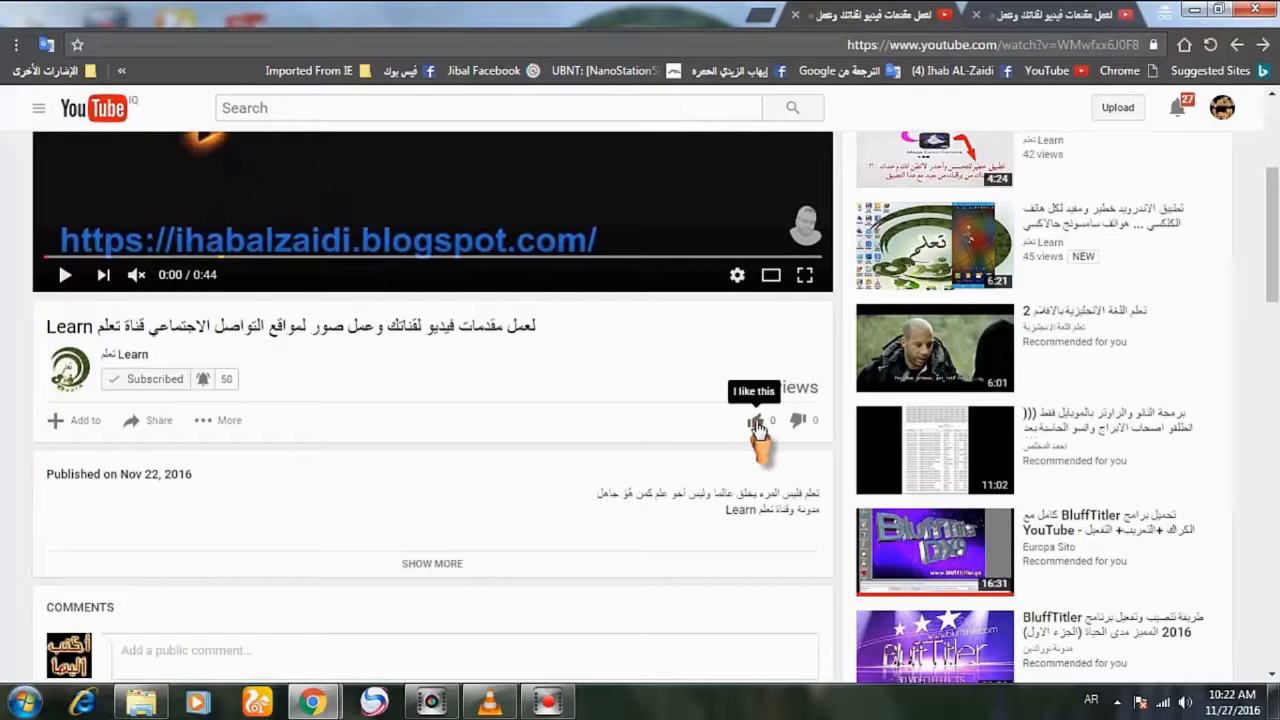
click(757, 427)
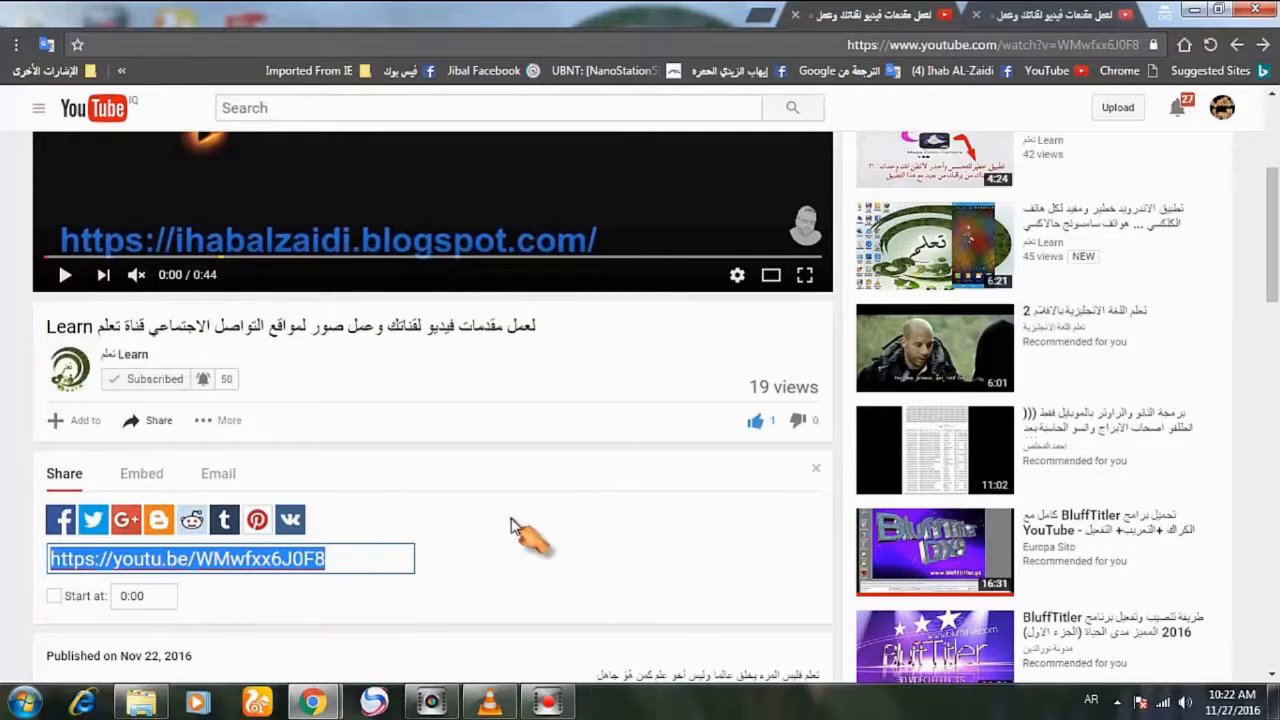
- Open the public comment field below the video for writing
scroll(500, 530, down, 2)
scroll(380, 600, down, 1)
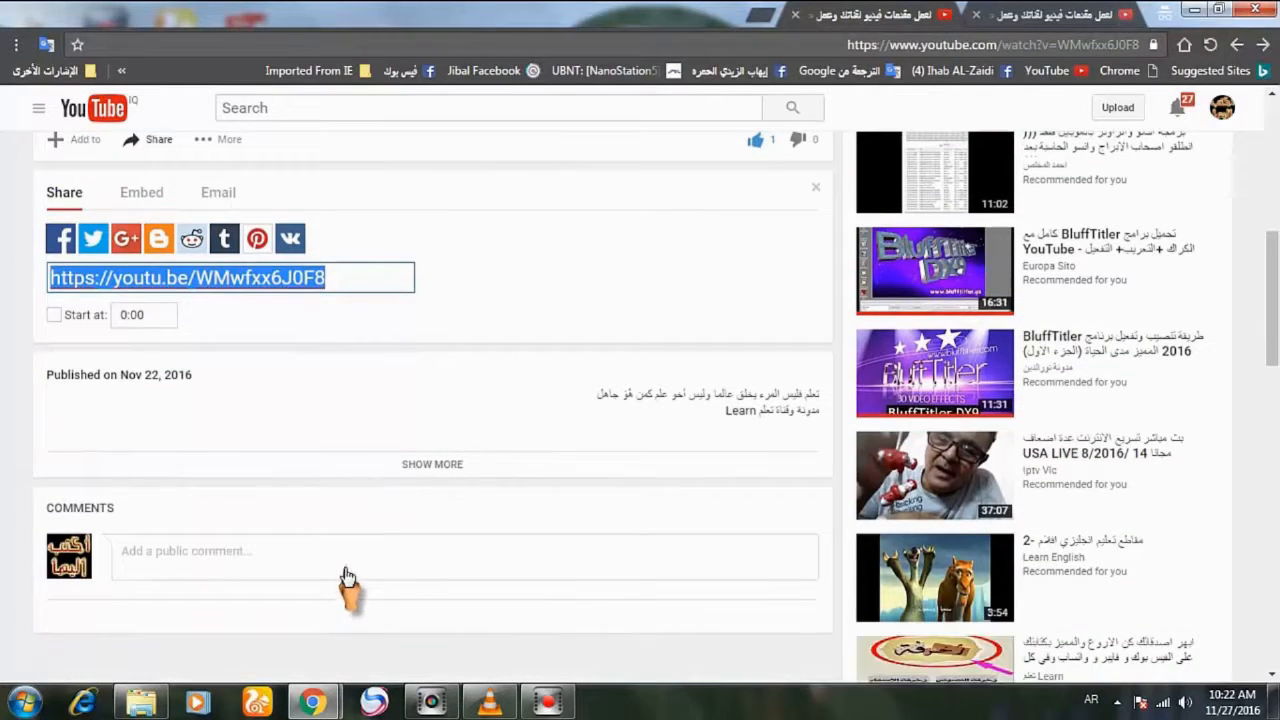
click(343, 558)
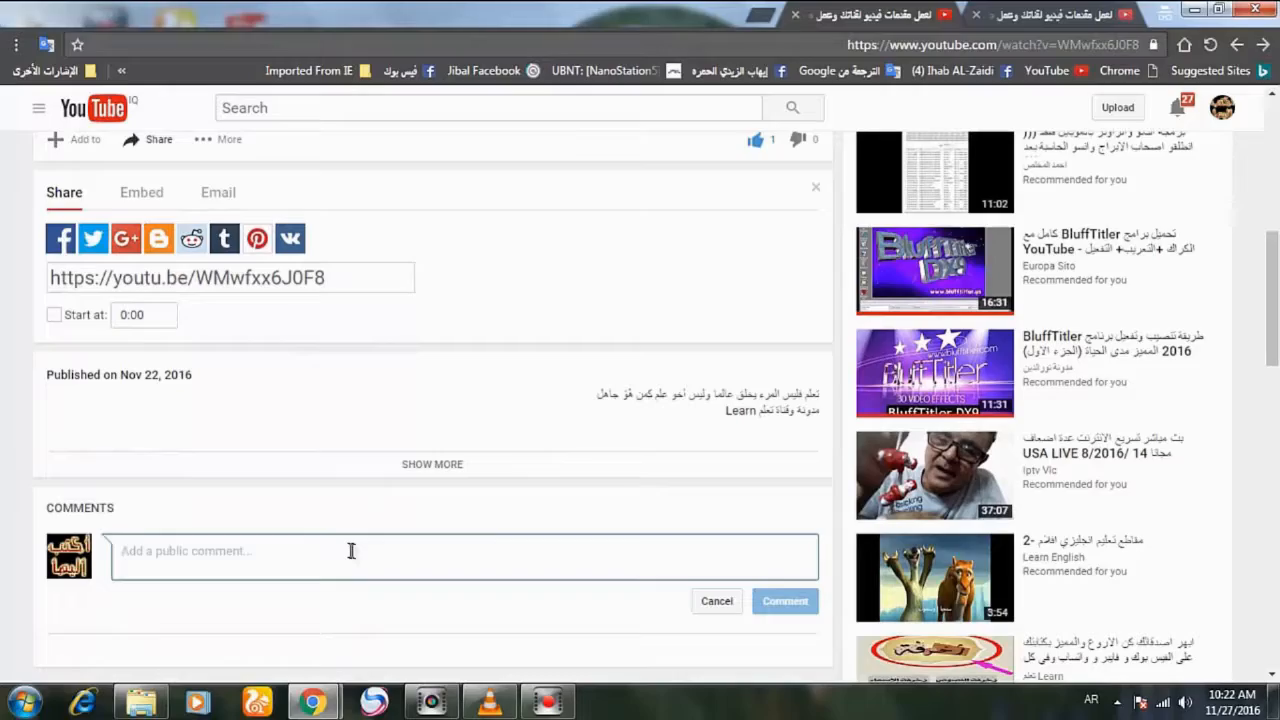